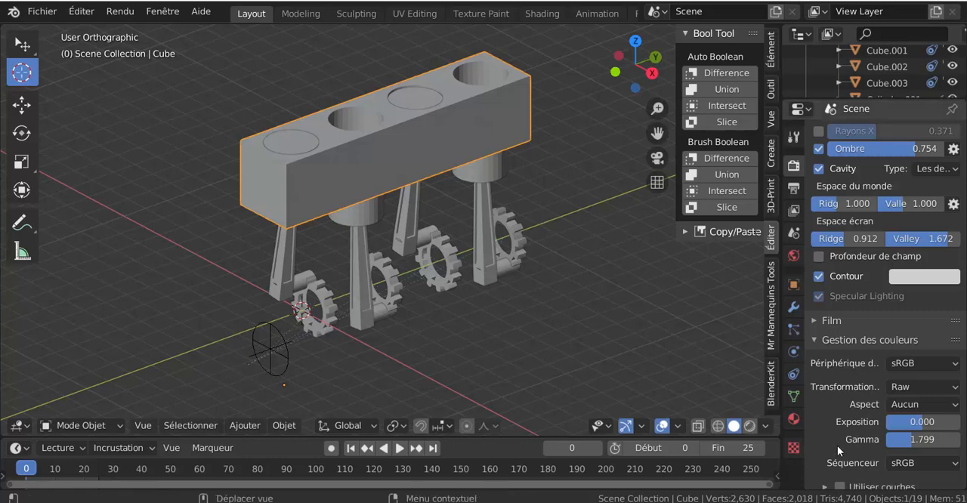
Step: Play the four-piston engine animation in rendered shading and examine how the pistons, rods and gears move
left_click(749, 426)
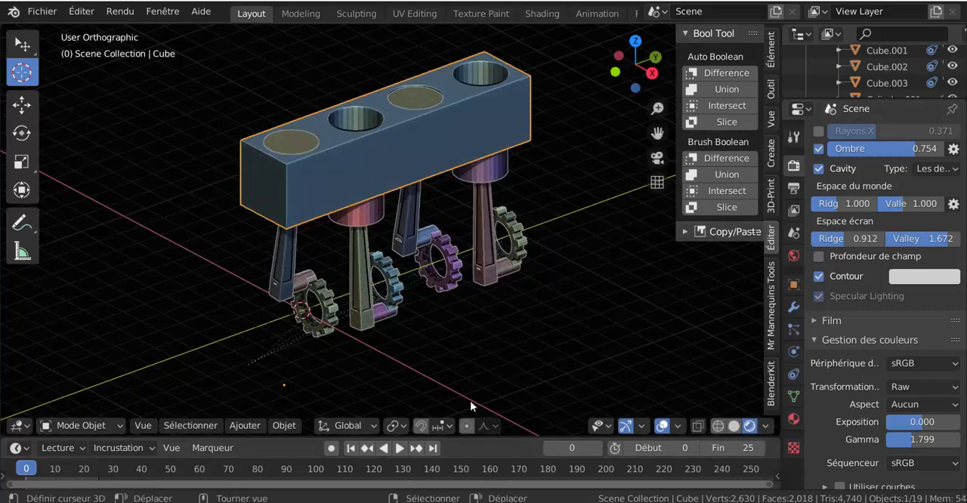
left_click(493, 426)
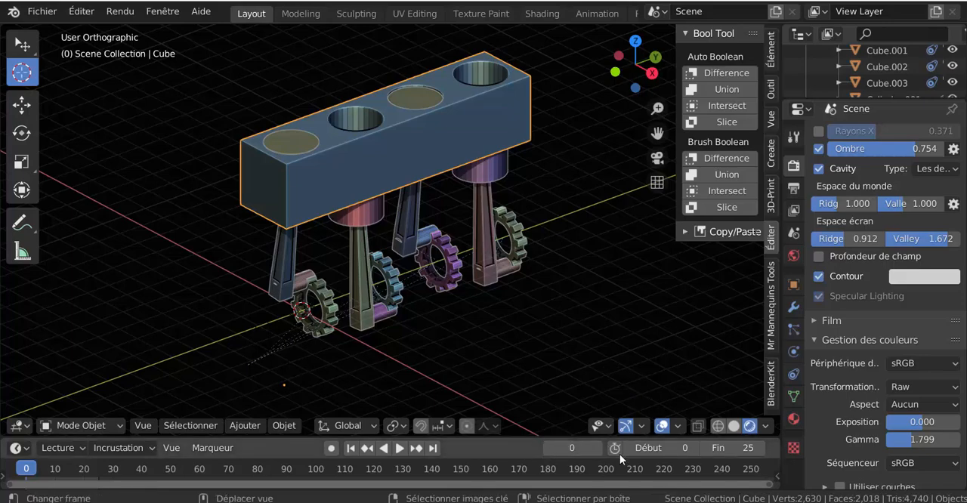
left_click(399, 448)
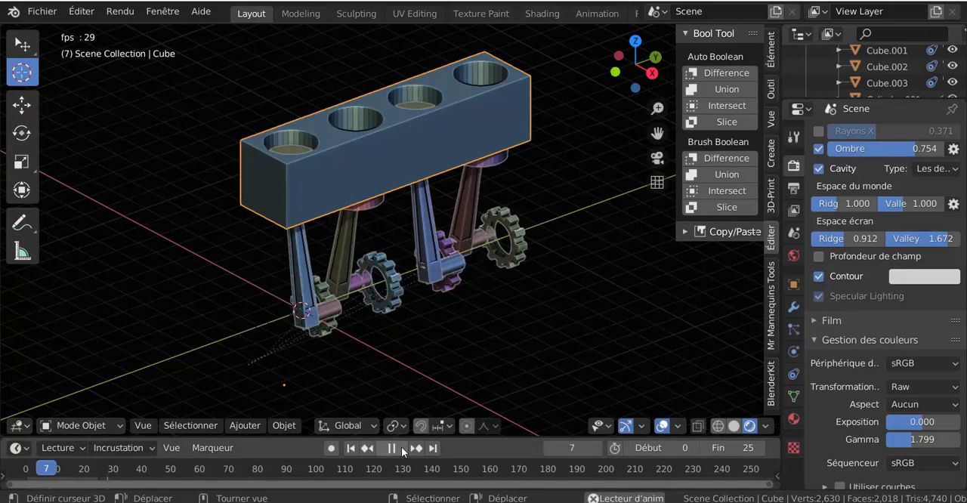
scroll(471, 348, "up", 2)
scroll(471, 348, "down", 1)
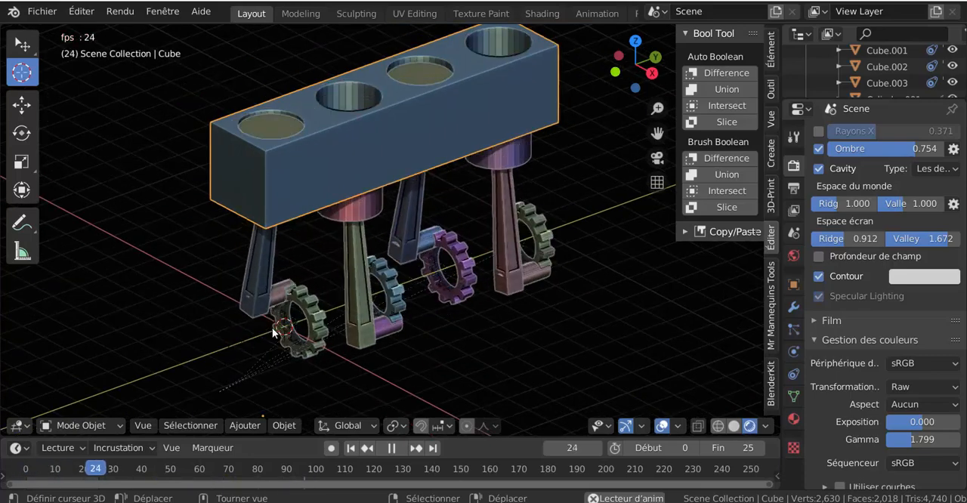
scroll(423, 369, "down", 1)
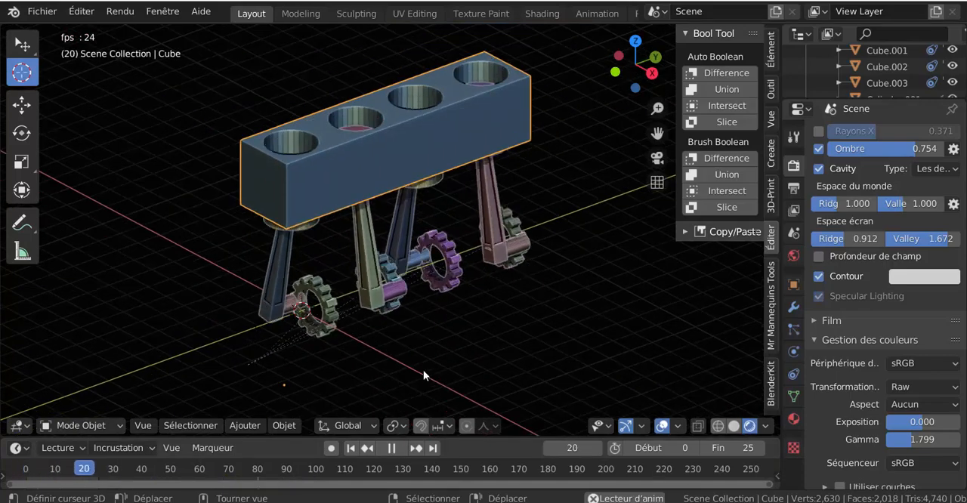
middle_click_drag(497, 362, 467, 386, "shift")
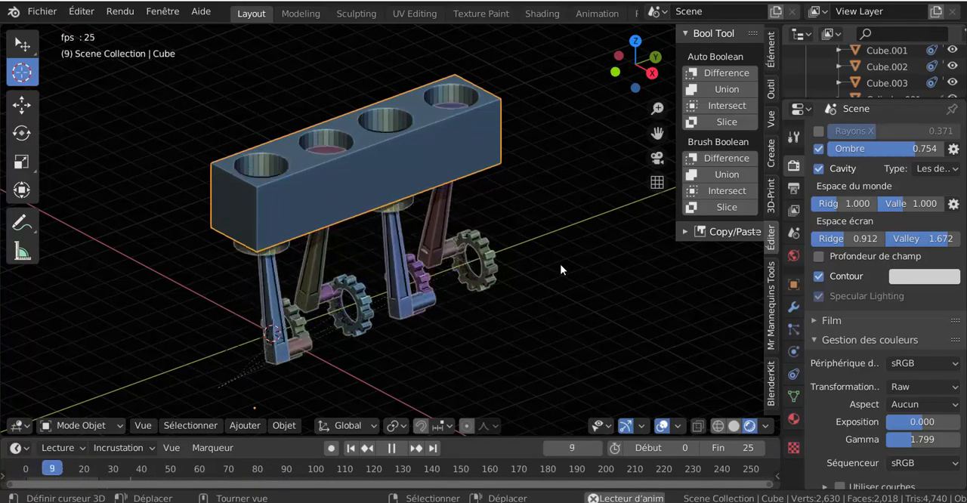
scroll(561, 265, "up", 1)
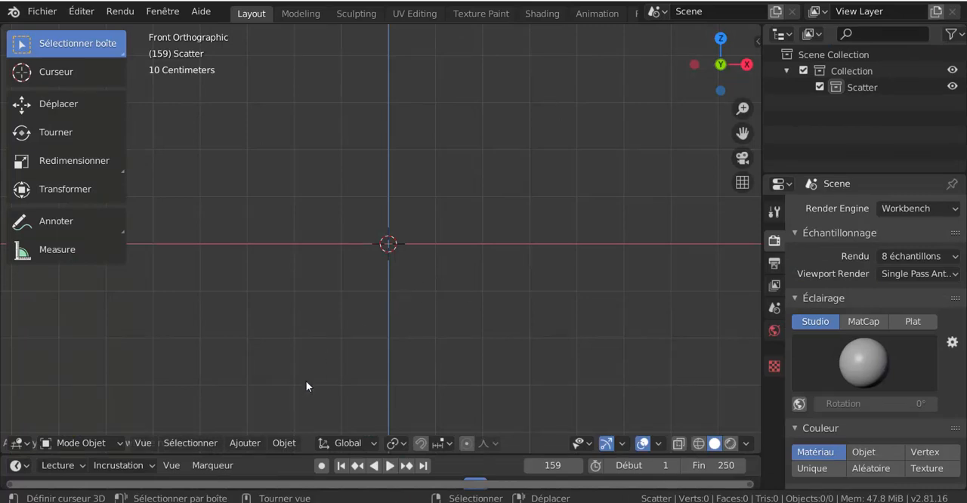
Step: Add a plain axes empty (Axe pleins) at the scene origin
left_click(241, 443)
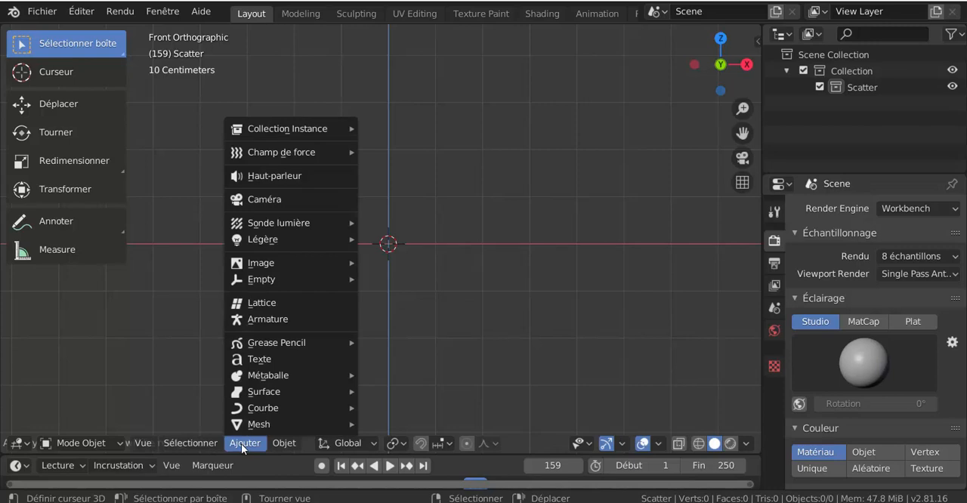
mouse_move(247, 429)
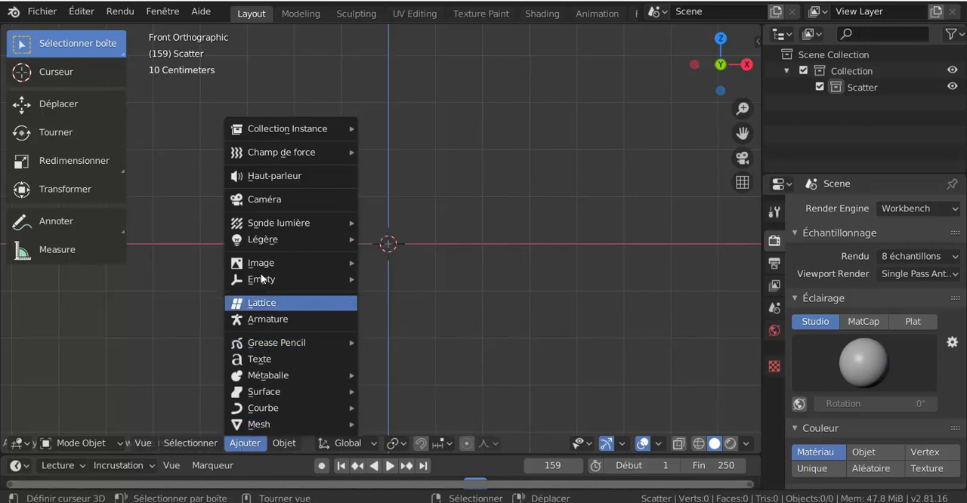
mouse_move(262, 283)
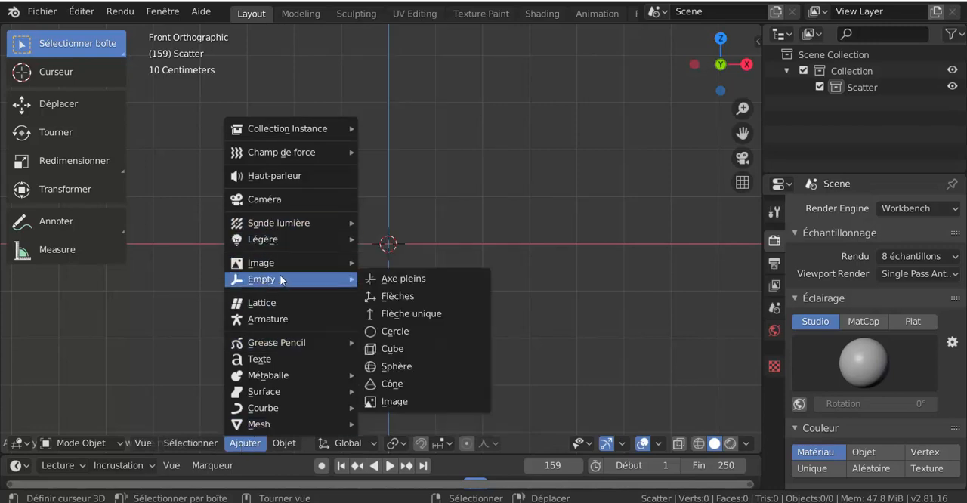
left_click(400, 279)
left_click(249, 444)
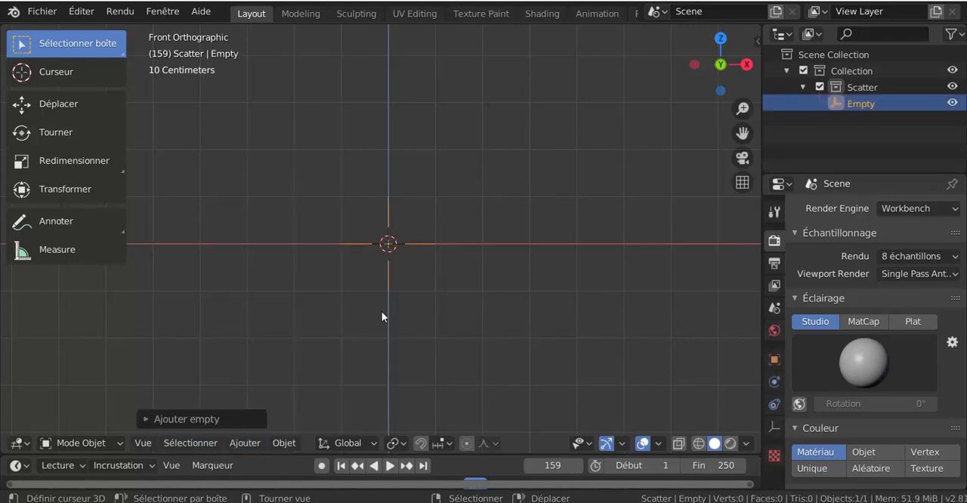
scroll(408, 312, "up", 1)
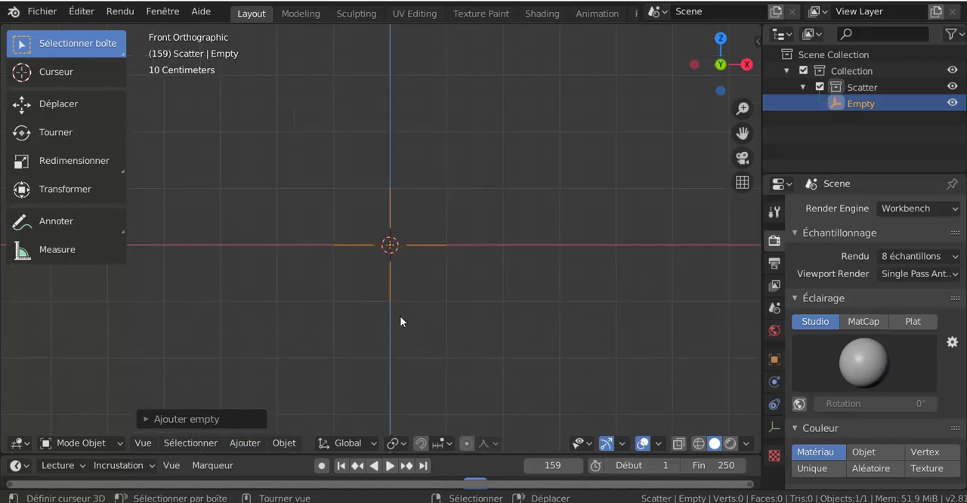
Step: Rotate the empty 90° about the global X axis and apply its rotation and scale
left_click(237, 441)
type("rx90")
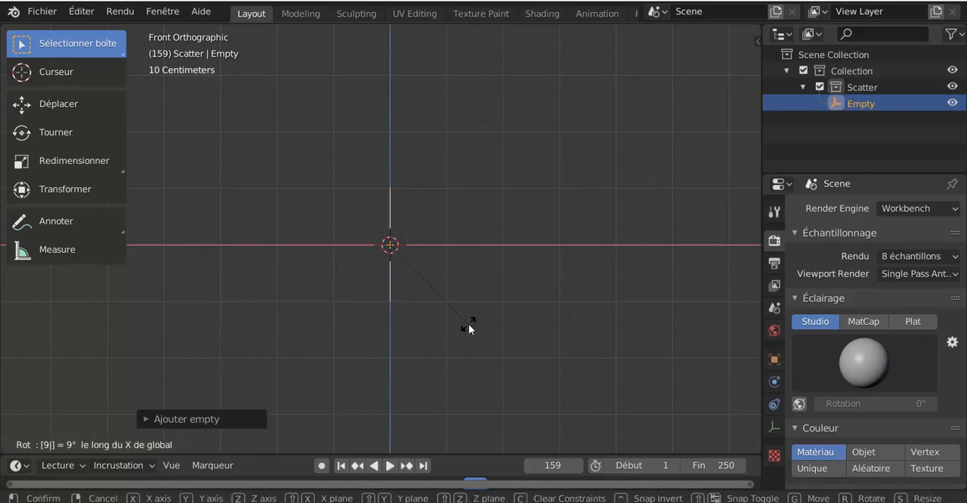
key("Return")
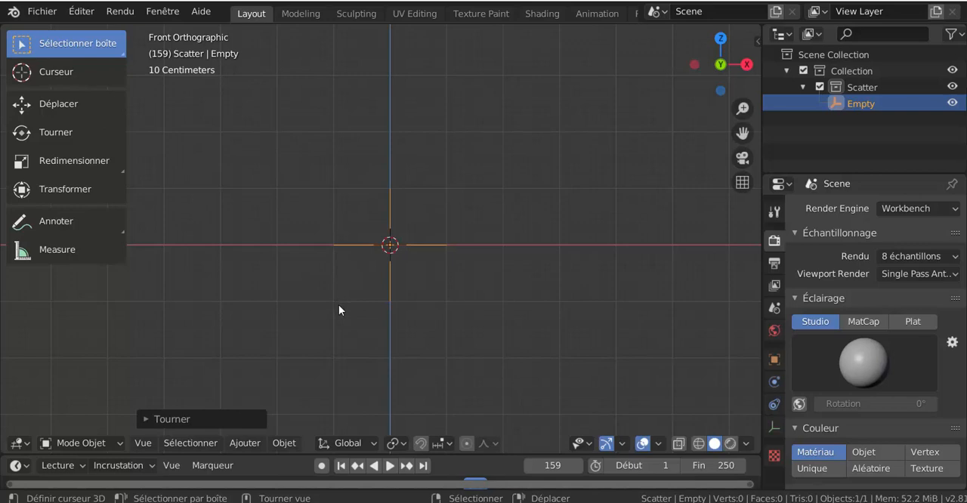
key("ctrl+a")
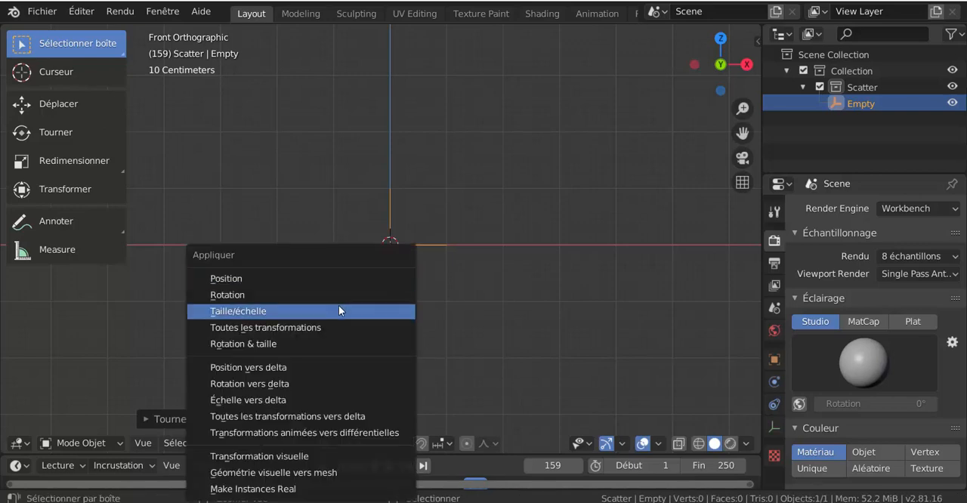
left_click(258, 345)
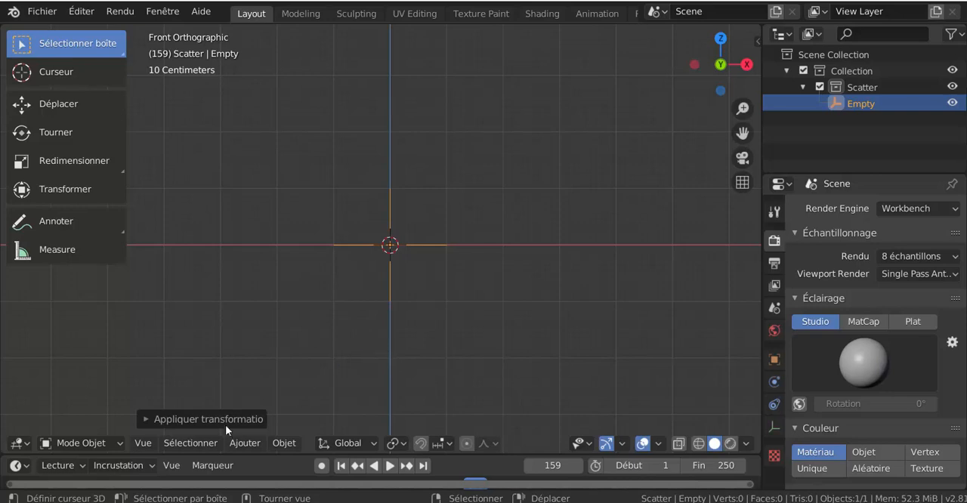
left_click(238, 446)
mouse_move(314, 416)
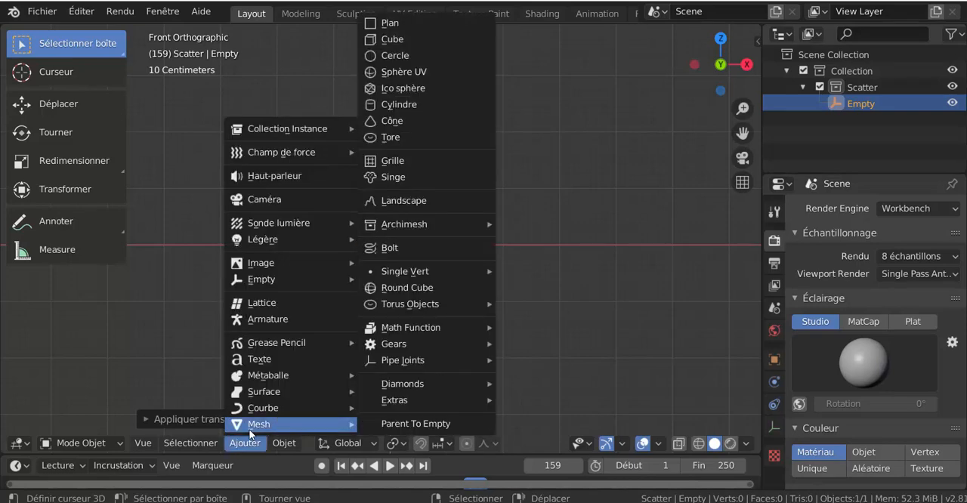
left_click(391, 55)
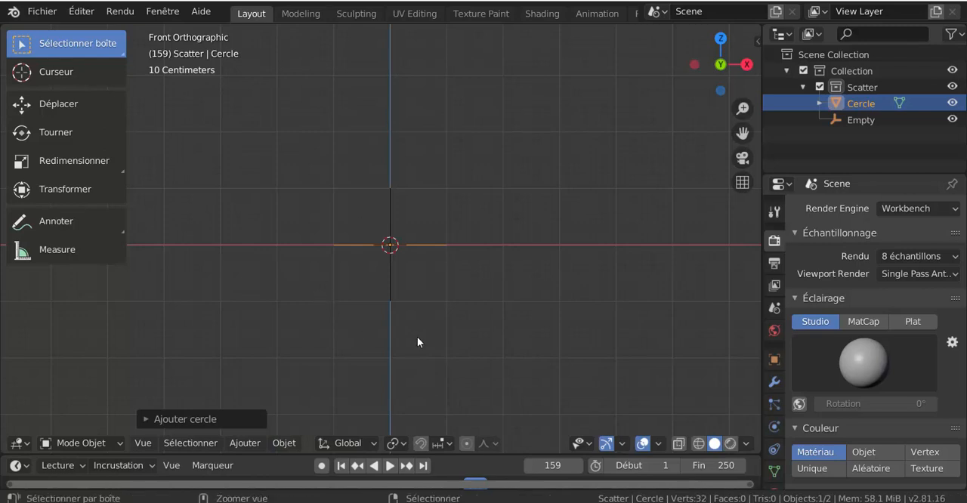
key("x")
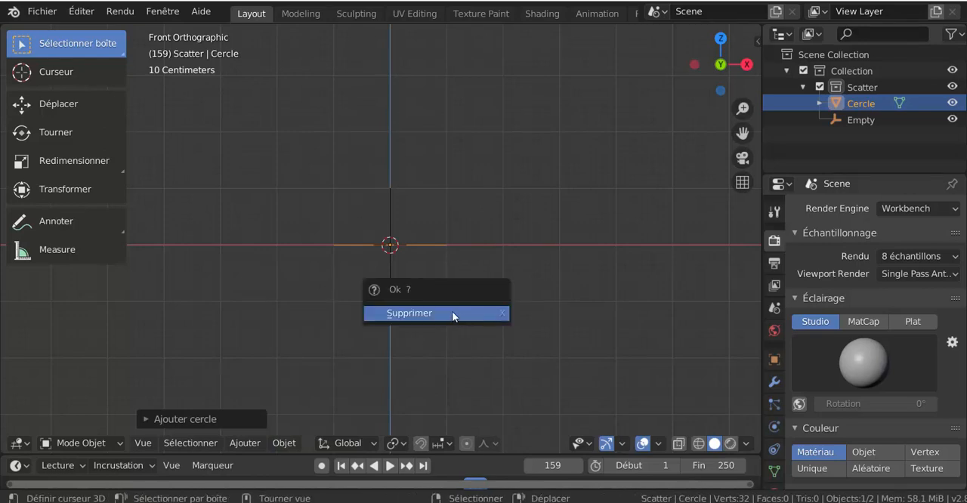
left_click(452, 311)
Step: Add a Bézier circle curve at the origin and rotate it 90° about the global X axis
left_click(235, 444)
mouse_move(261, 408)
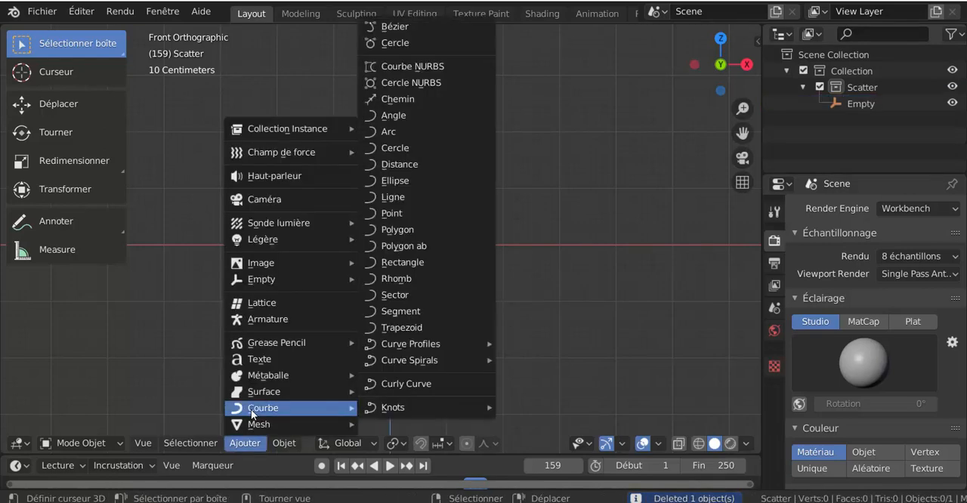
left_click(416, 42)
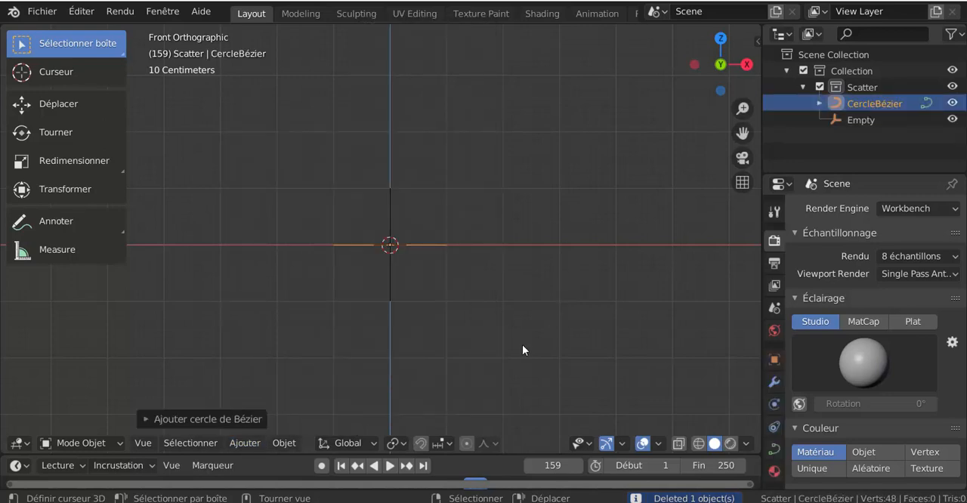
type("rx90")
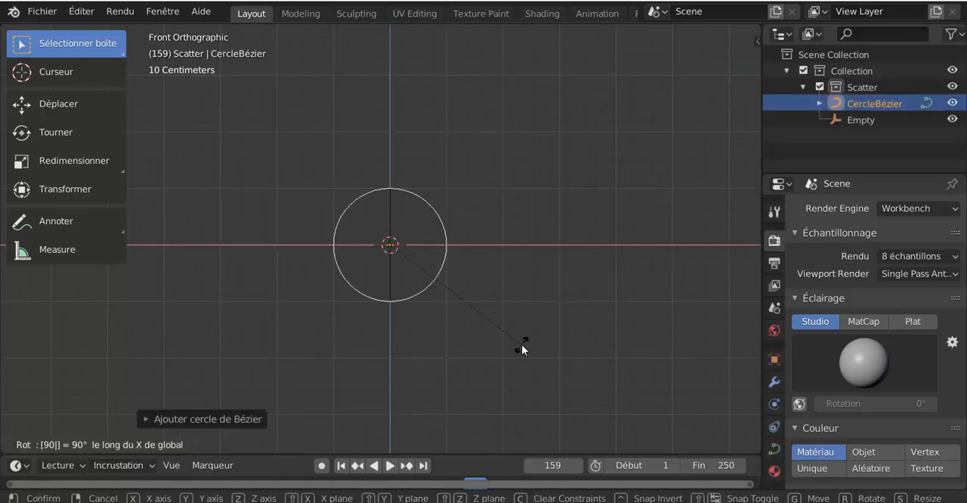
key("Return")
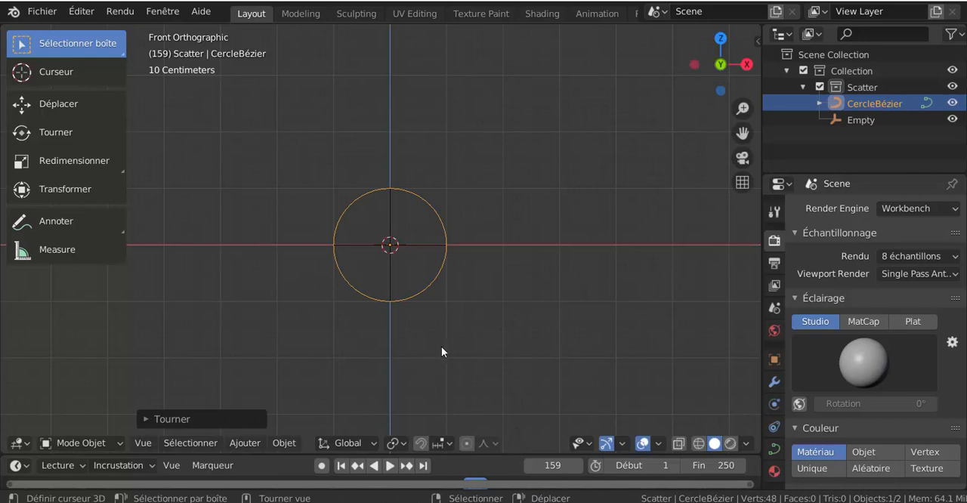
Step: Apply the rotation and scale of the Bézier circle with Rotation & taille
middle_click_drag(441, 346, 498, 350)
scroll(498, 351, "up", 3)
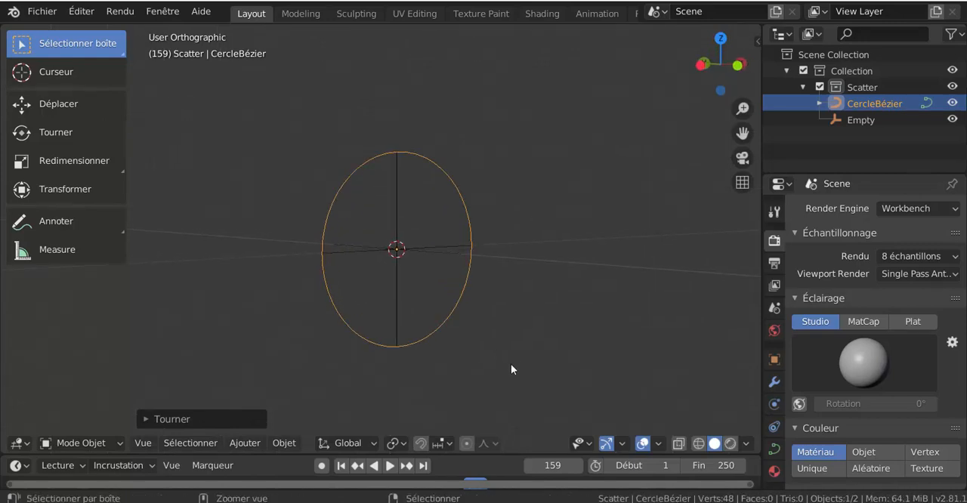
key("ctrl+a")
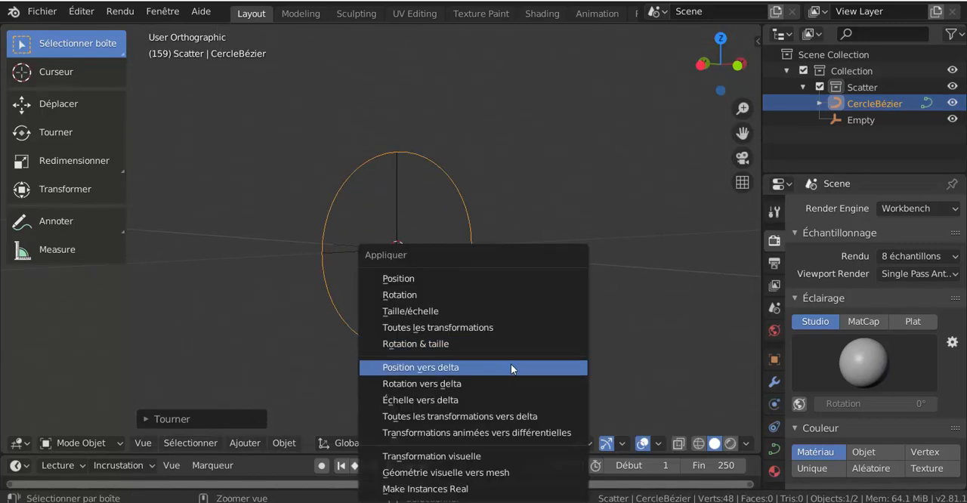
left_click(466, 345)
Step: Parent the empty to the Bézier circle using the Suivre chemin (follow path) option
left_click(439, 249)
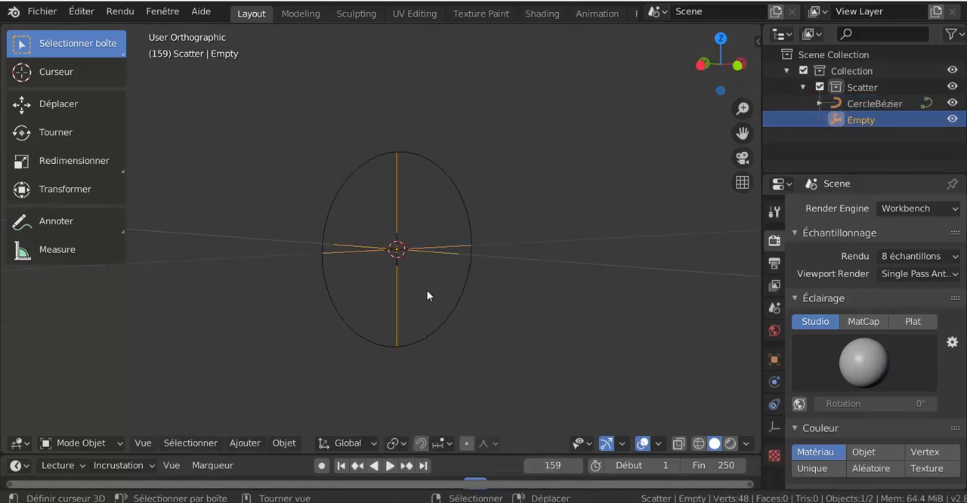
mouse_move(427, 290)
middle_mouse_down()
mouse_move(412, 306)
mouse_move(423, 291)
middle_mouse_up()
left_click(468, 219, "shift")
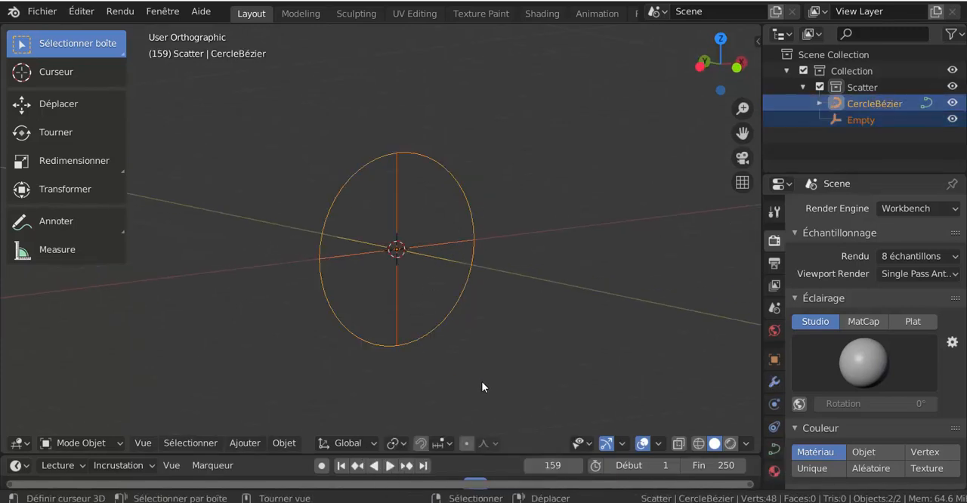
scroll(502, 367, "up", 2)
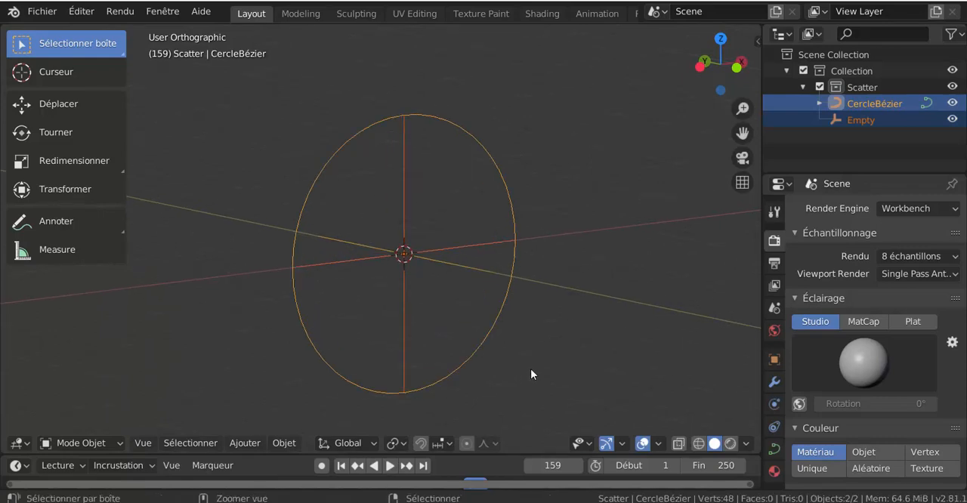
key("ctrl+p")
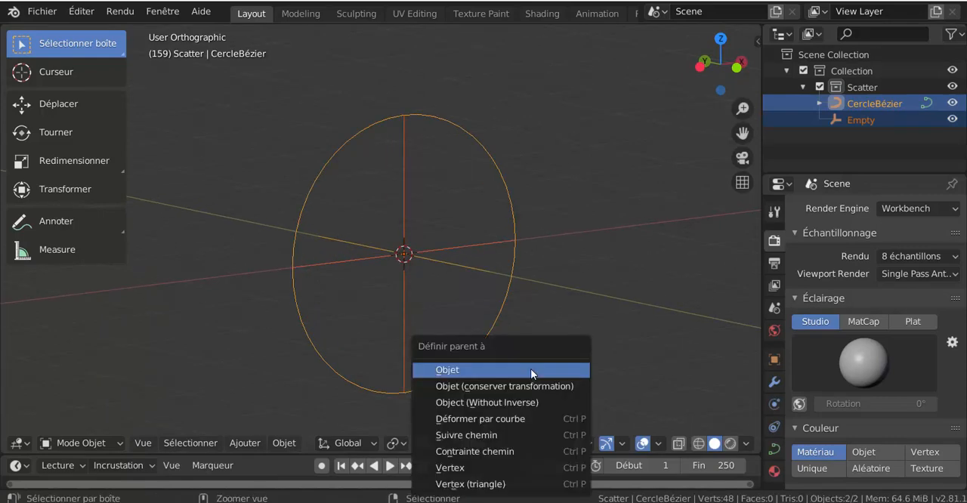
left_click(475, 435)
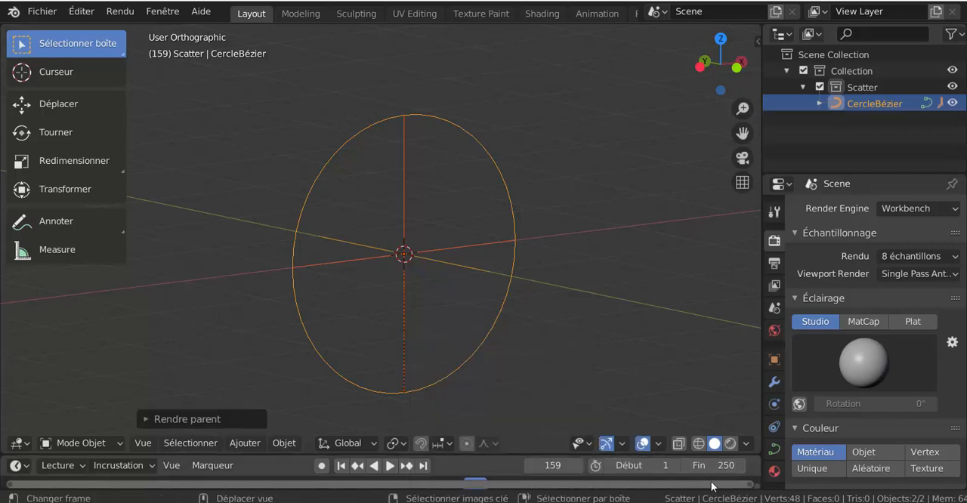
Step: Set the animation's start frame to 0 and end frame to 100, and play it to check the empty's rotation
left_click(731, 464)
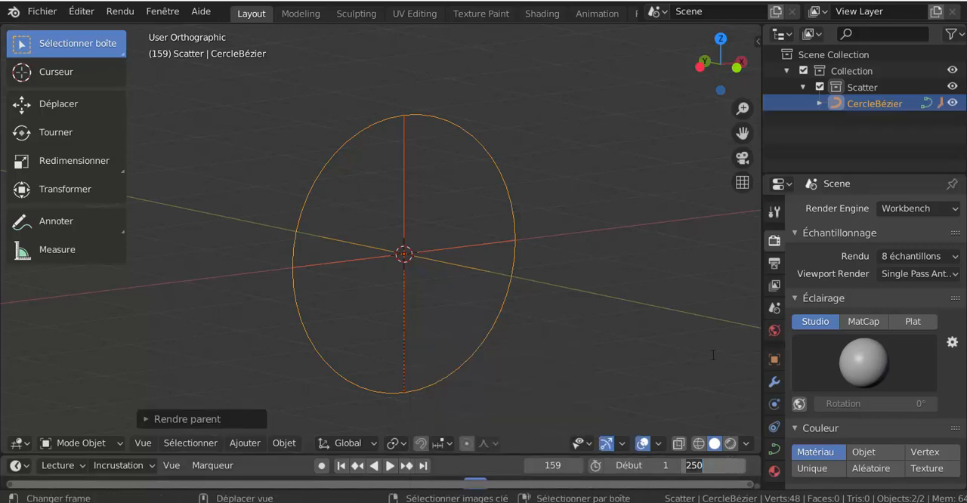
type("100")
key("Return")
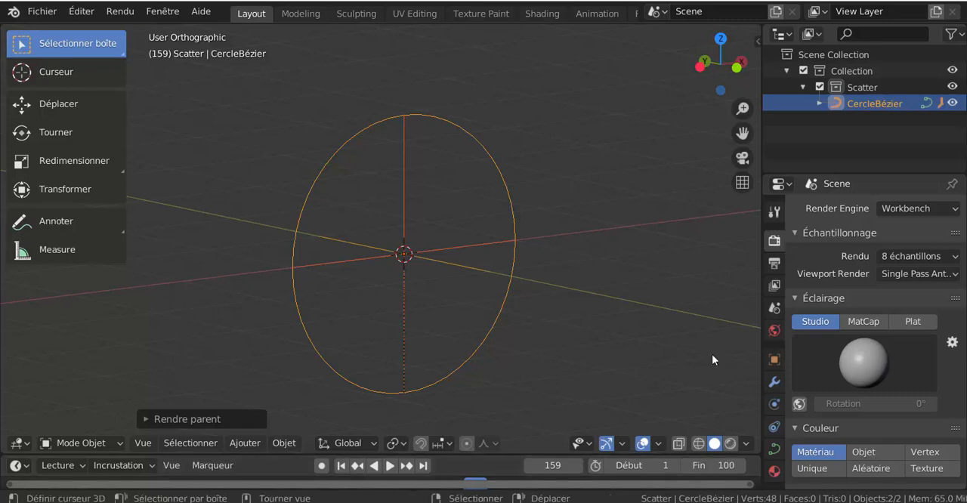
left_click(609, 465)
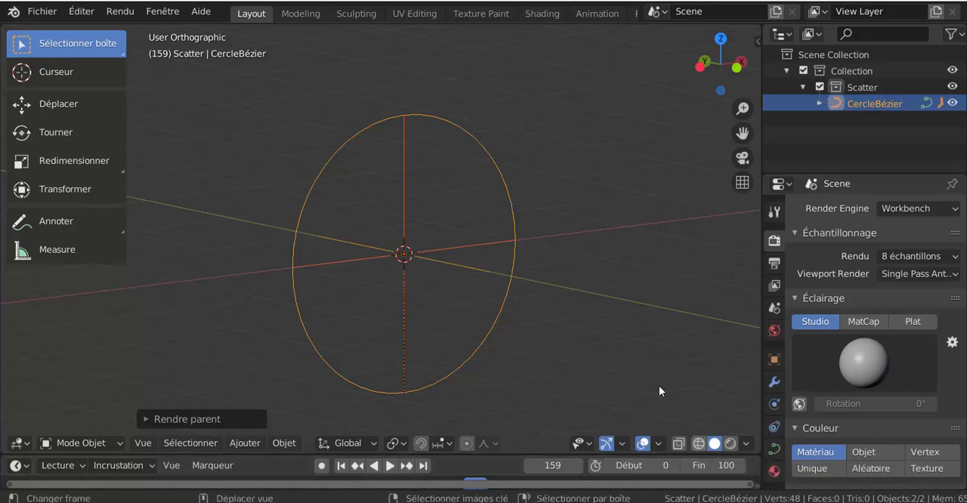
left_click(389, 465)
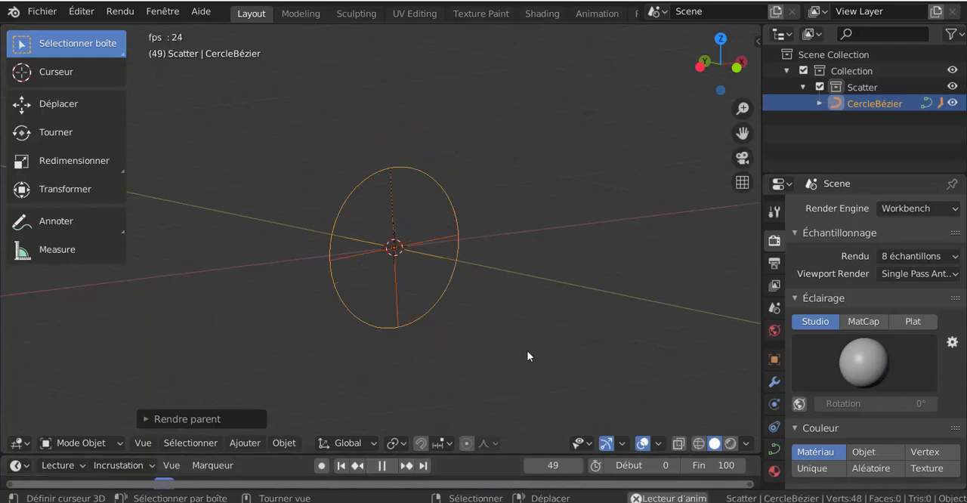
key("KP_7")
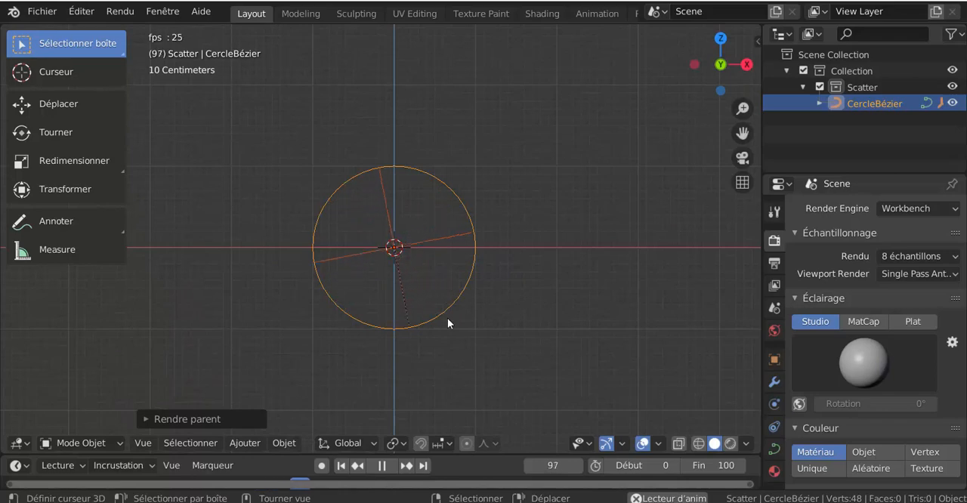
Step: Stop the animation, return to frame 0 and move the Bézier circle with its empty well away from the origin
left_click(383, 465)
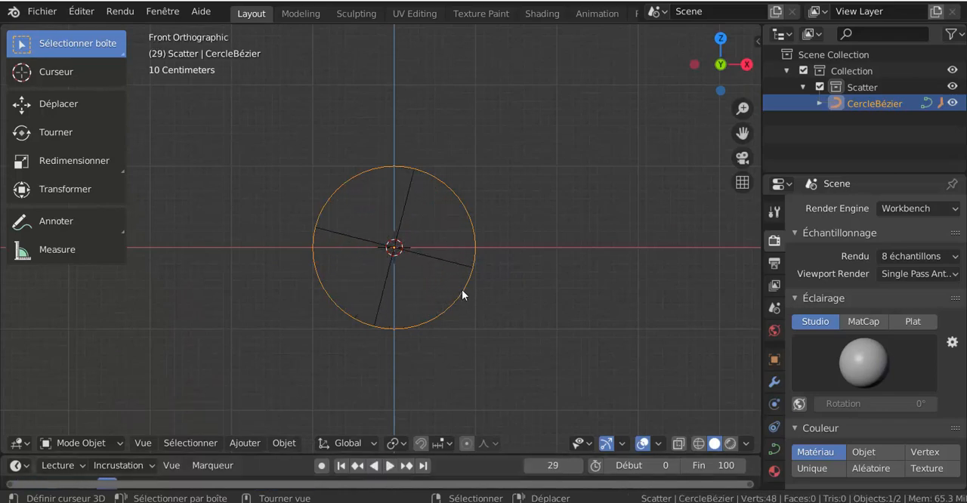
left_click(340, 465)
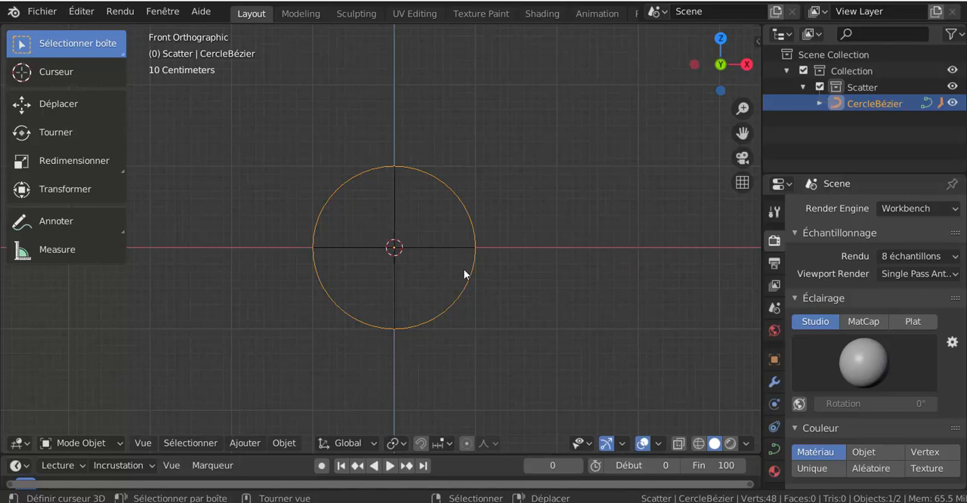
scroll(473, 291, "down", 5)
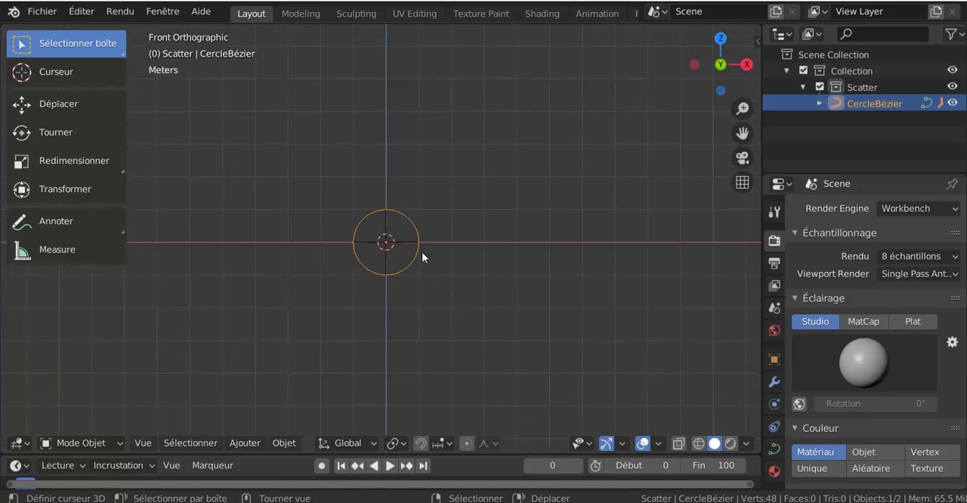
key("g")
left_click(692, 228)
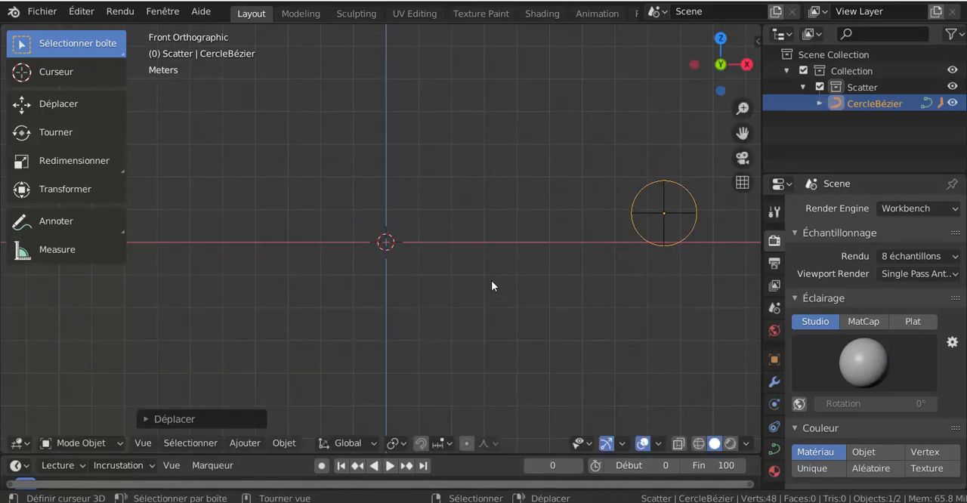
Step: Add a Gear mesh at the origin
scroll(491, 285, "up", 5)
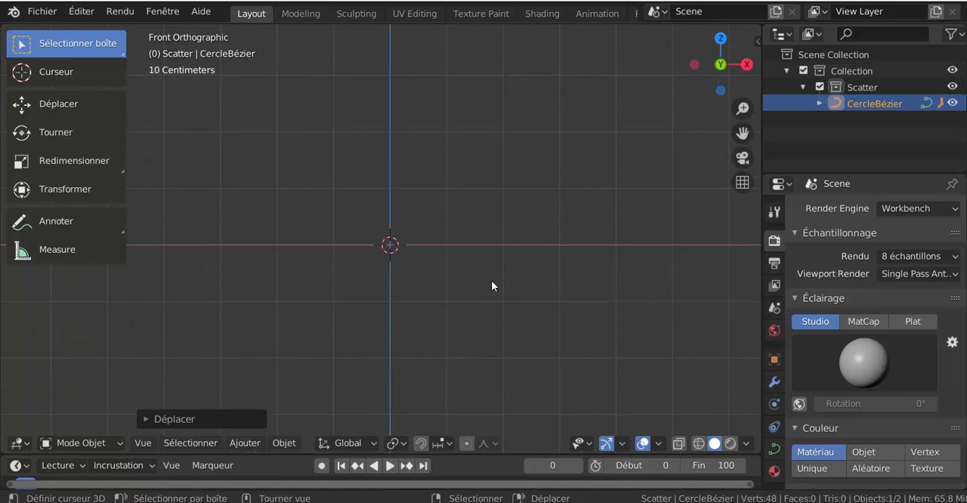
left_click(254, 443)
mouse_move(256, 424)
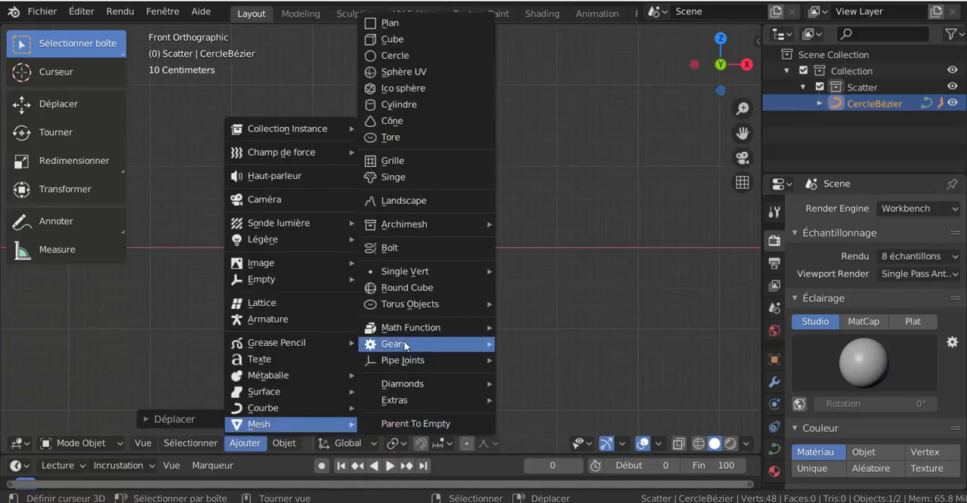
mouse_move(434, 343)
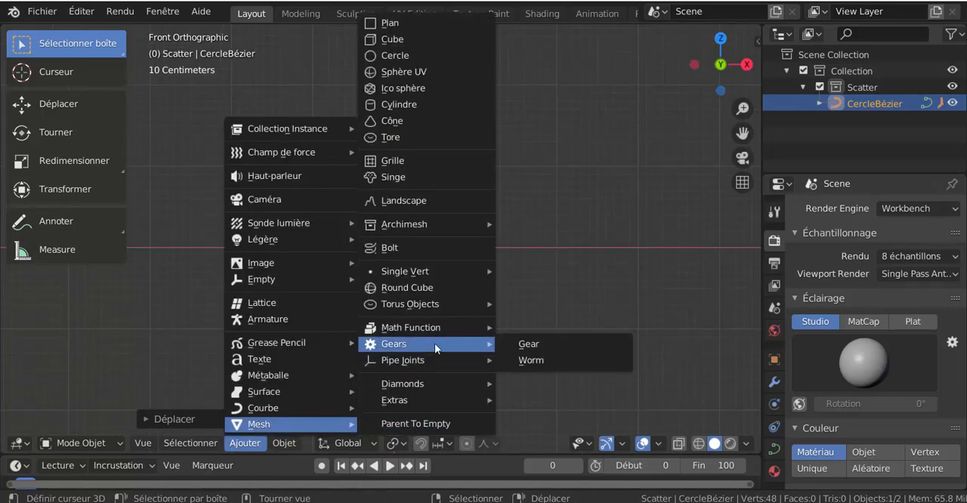
left_click(551, 347)
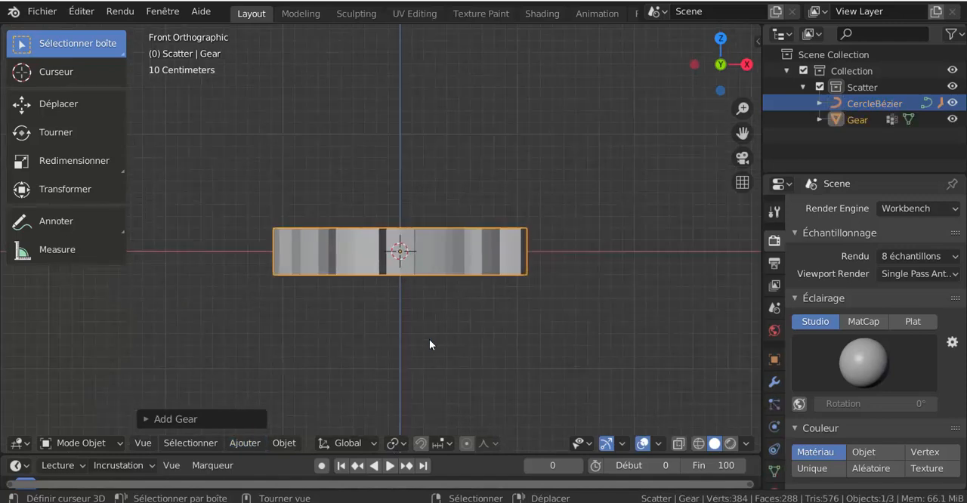
Step: Rotate the gear's whole mesh 90° about the global X axis in edit mode, then return to object mode
key("Tab")
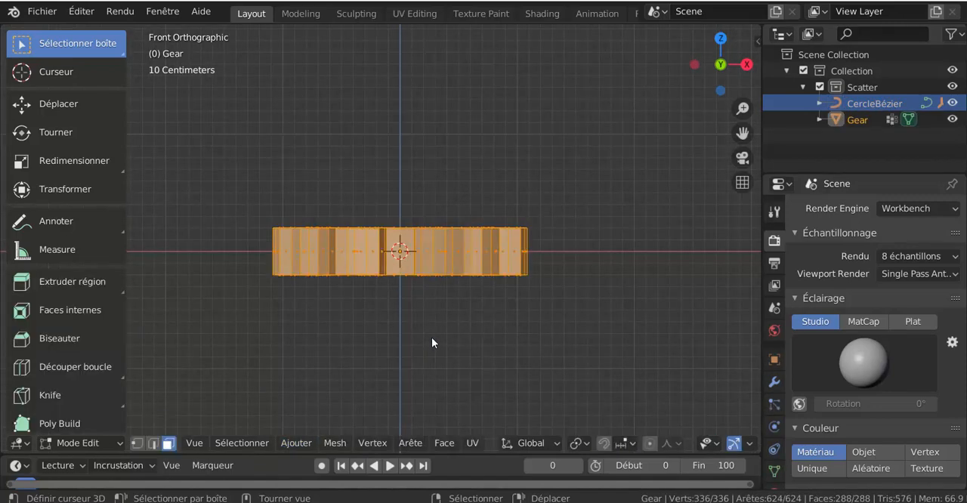
type("rx")
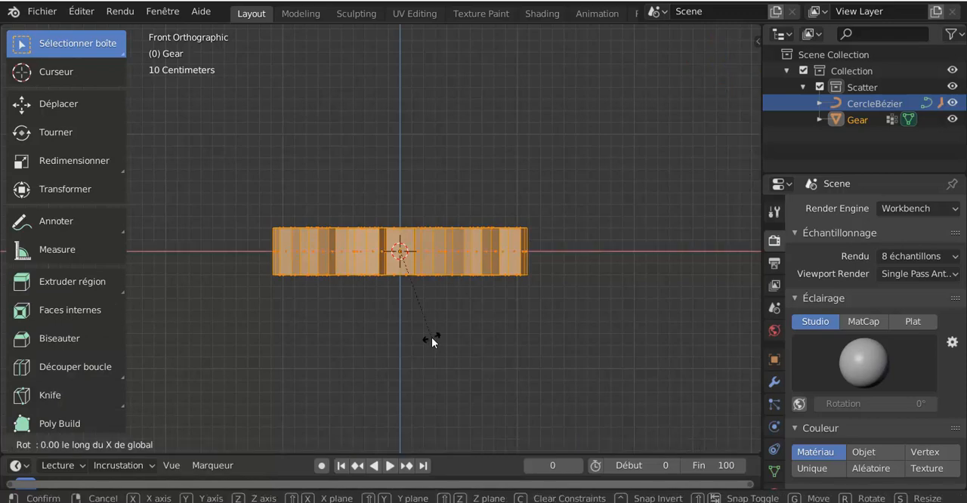
type("90")
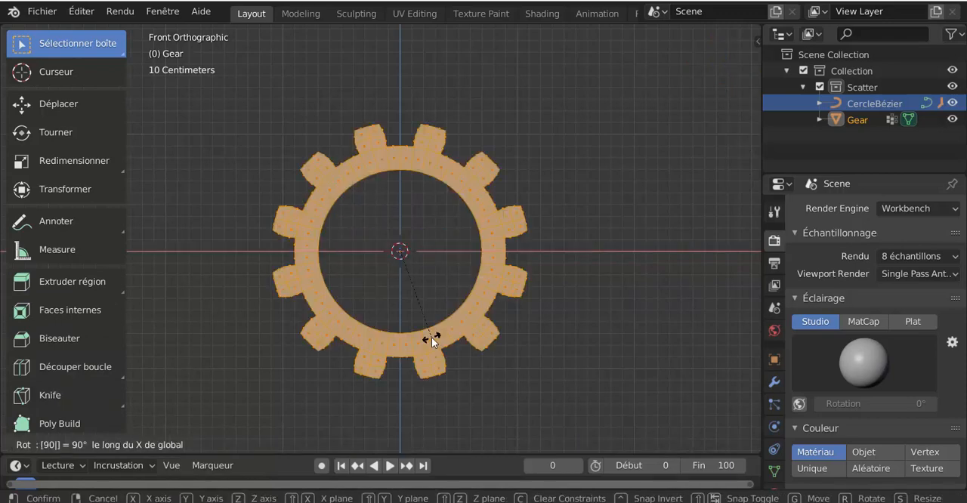
key("Return")
scroll(431, 338, "down", 3)
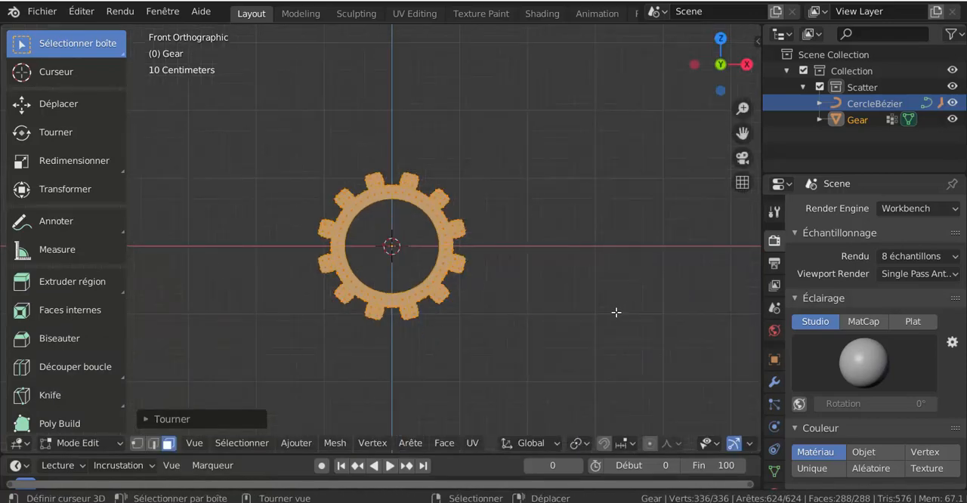
scroll(367, 324, "up", 2)
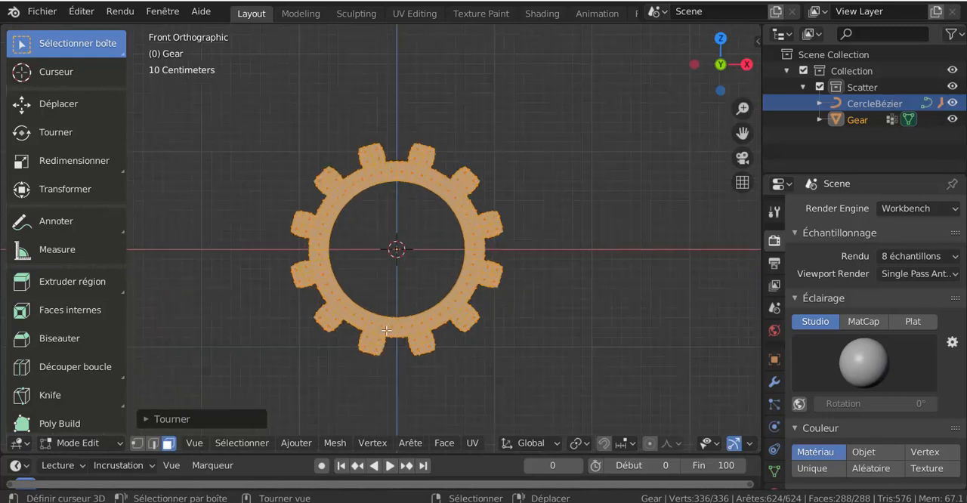
key("Tab")
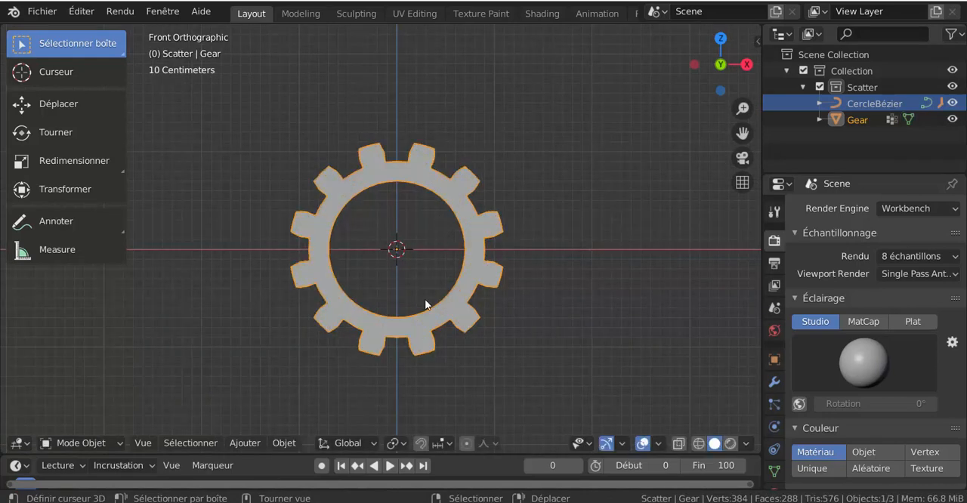
Step: Add a cylinder mesh at the origin and rotate it 90° about the global X axis
left_click(284, 443)
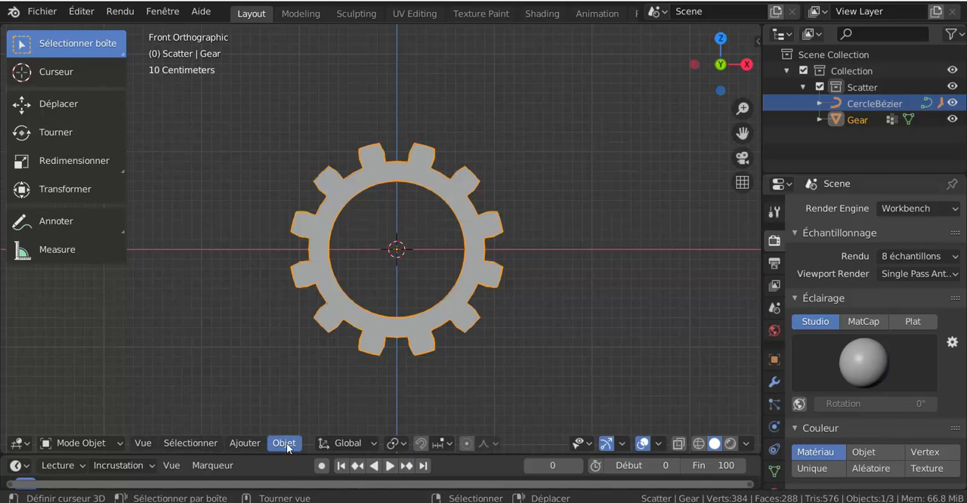
mouse_move(257, 444)
mouse_move(257, 427)
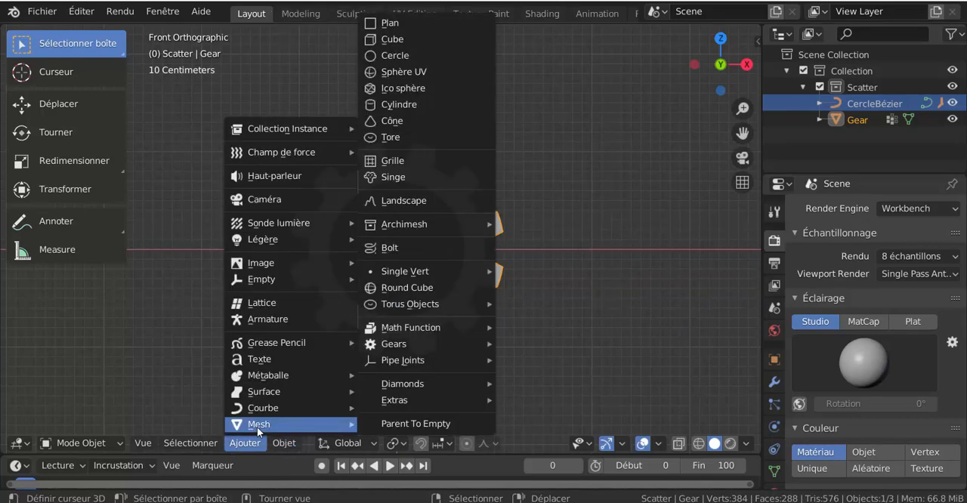
left_click(395, 104)
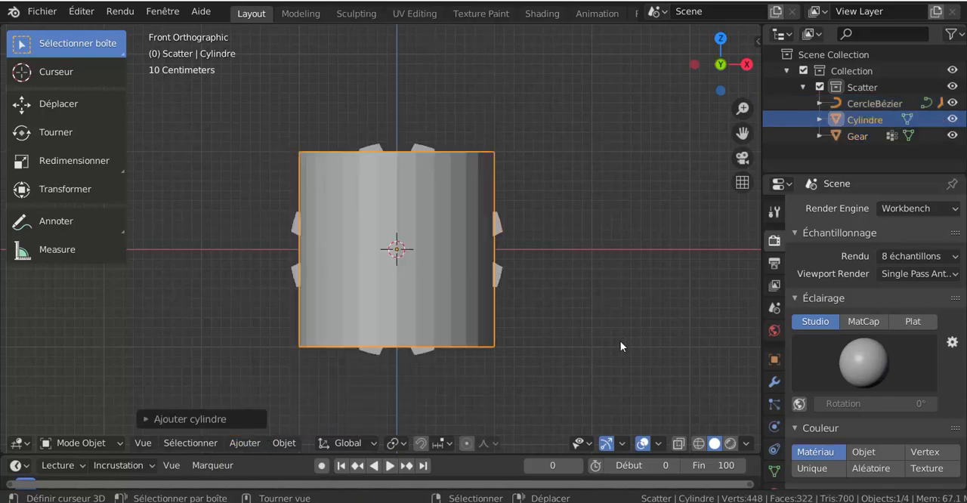
type("rx")
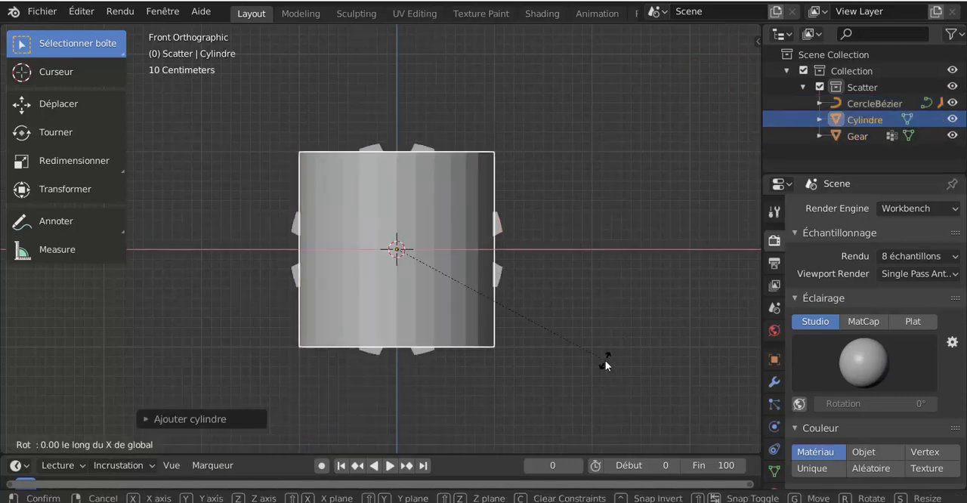
type("90")
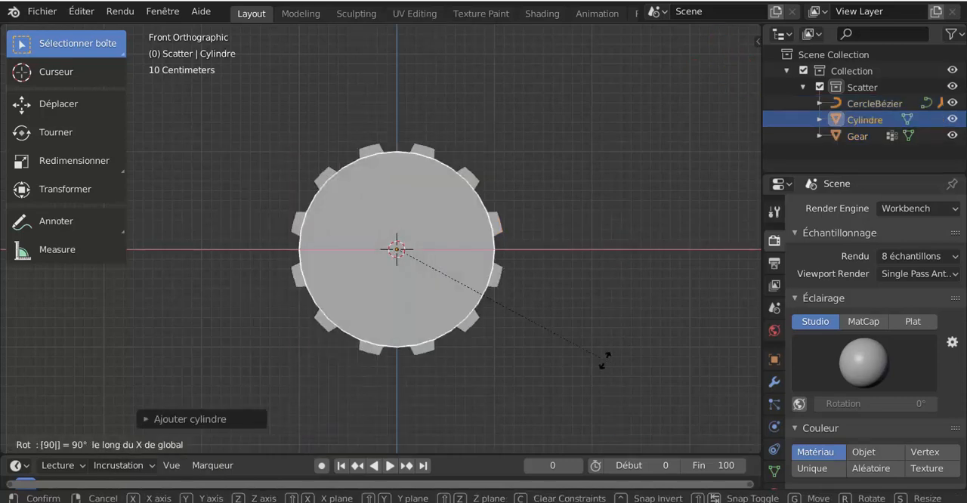
key("Return")
Step: Scale the cylinder down to about 0.44 m in diameter and move it 1 m up along Z
key("s")
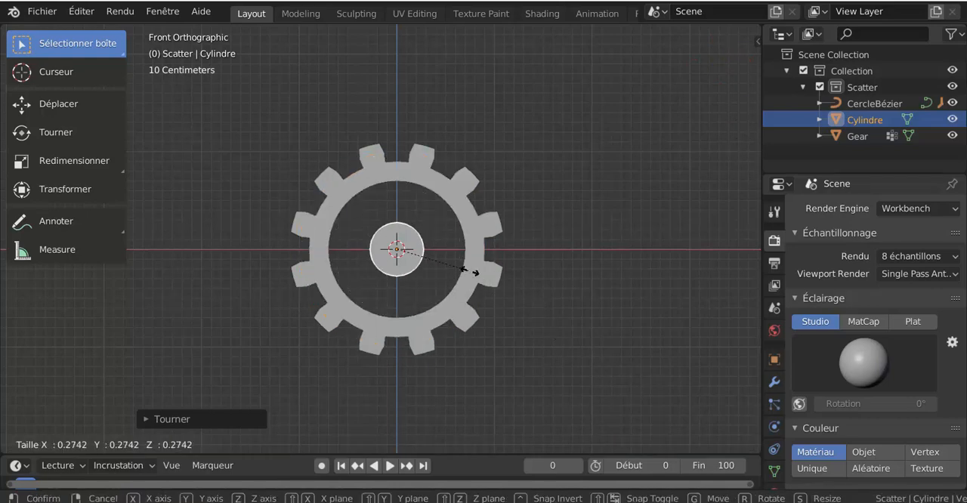
left_click(451, 264)
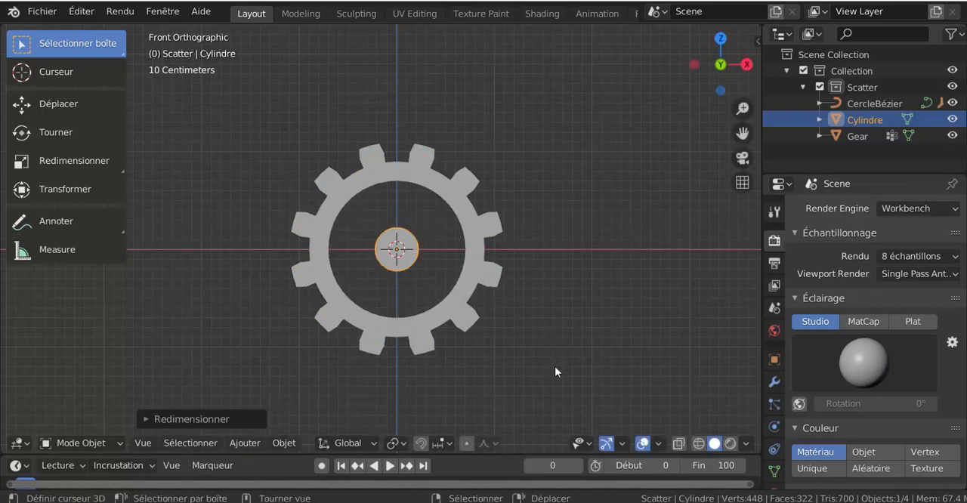
type("gz")
type("1")
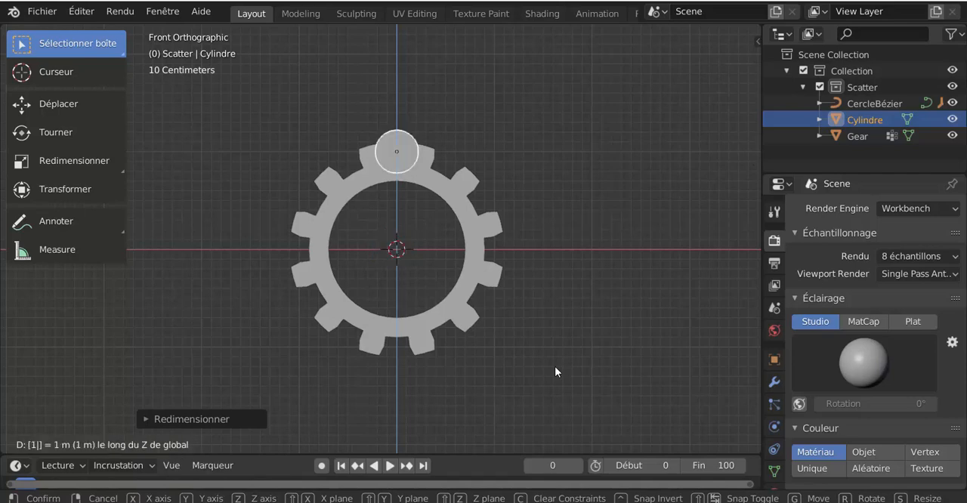
key("Return")
scroll(514, 318, "up", 1)
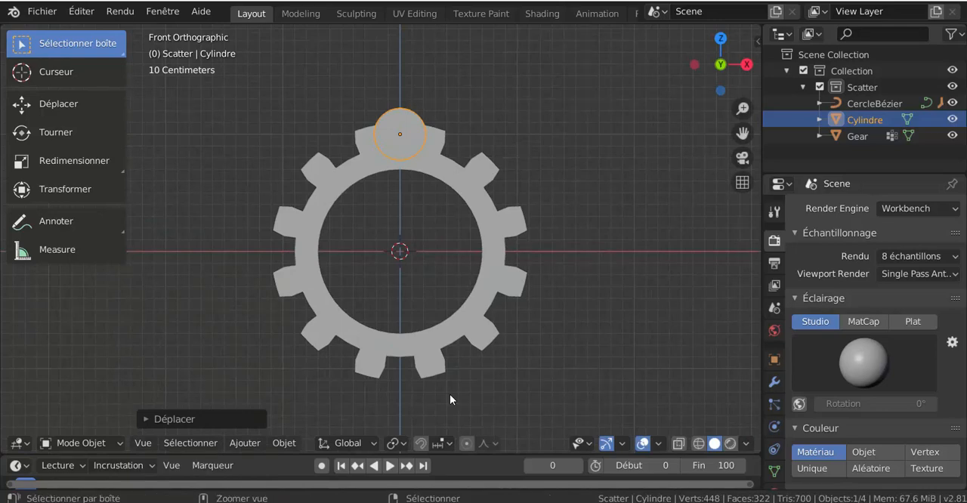
Step: Apply the cylinder's rotation and scale with Rotation & taille, and check its transform values
key("ctrl+a")
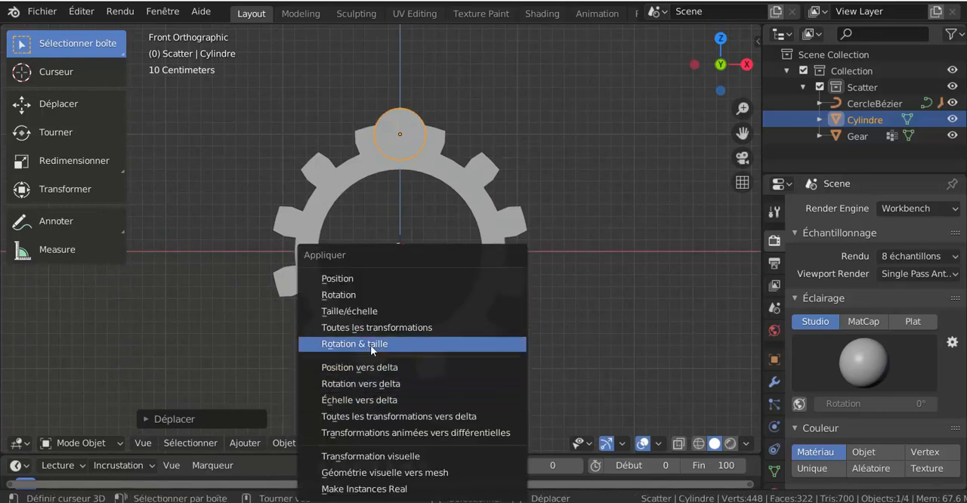
left_click(370, 344)
middle_click_drag(368, 238, 449, 260)
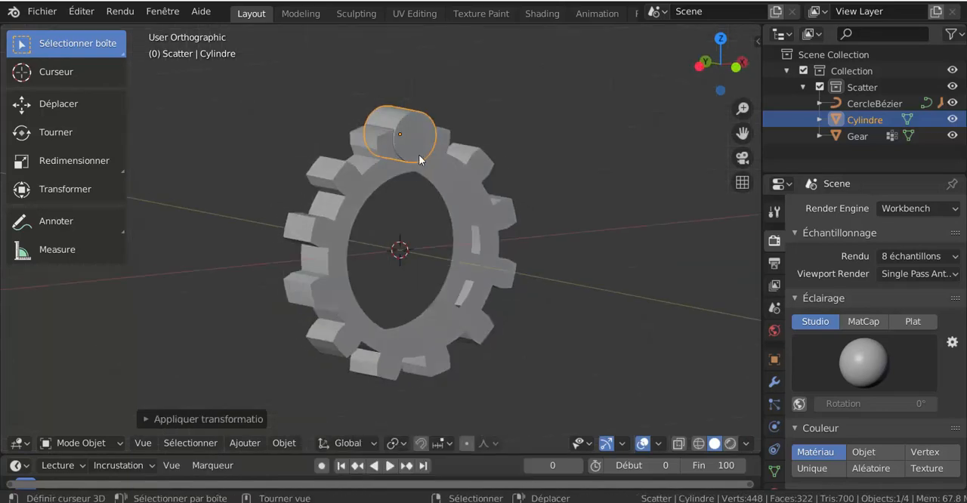
middle_click_drag(418, 154, 424, 255)
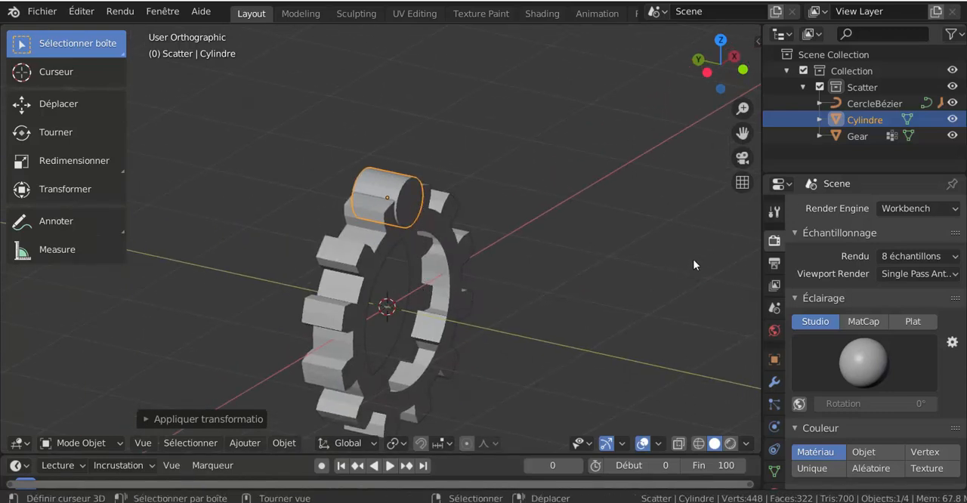
key("n")
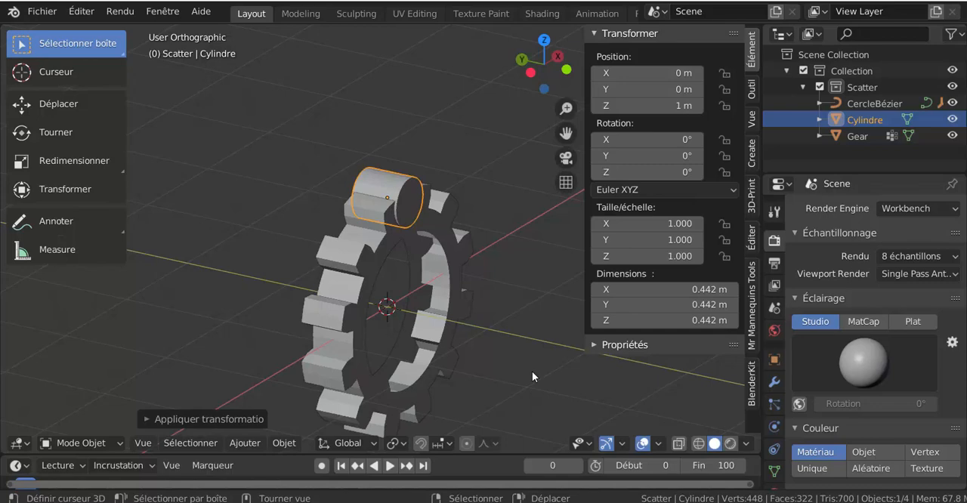
key("KP_1")
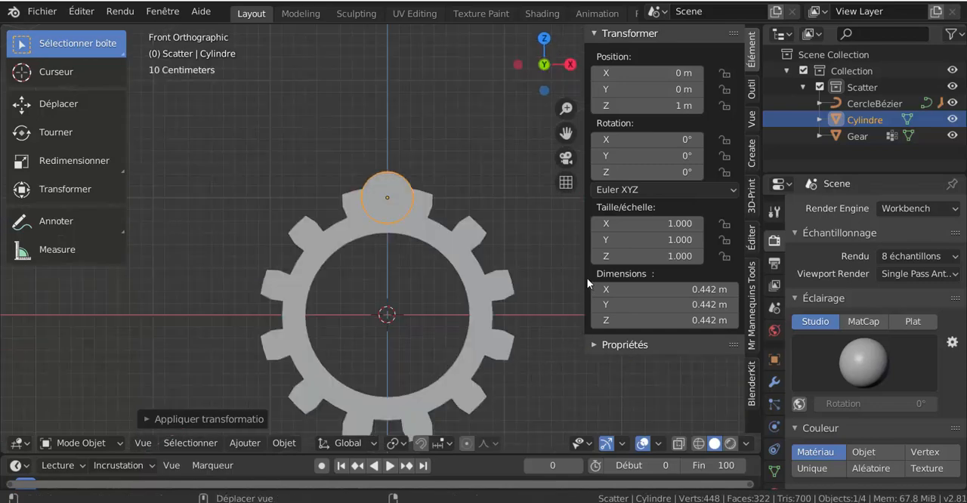
left_click_drag(586, 278, 665, 278)
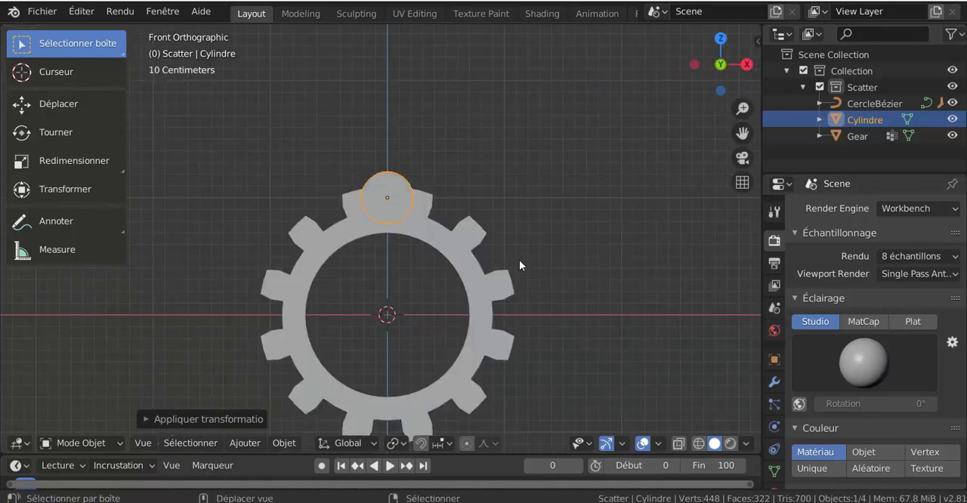
Step: Extrude the cylinder's front end face outward by about 0.77 m to lengthen the pin, then return to object mode
middle_click_drag(536, 209, 426, 181)
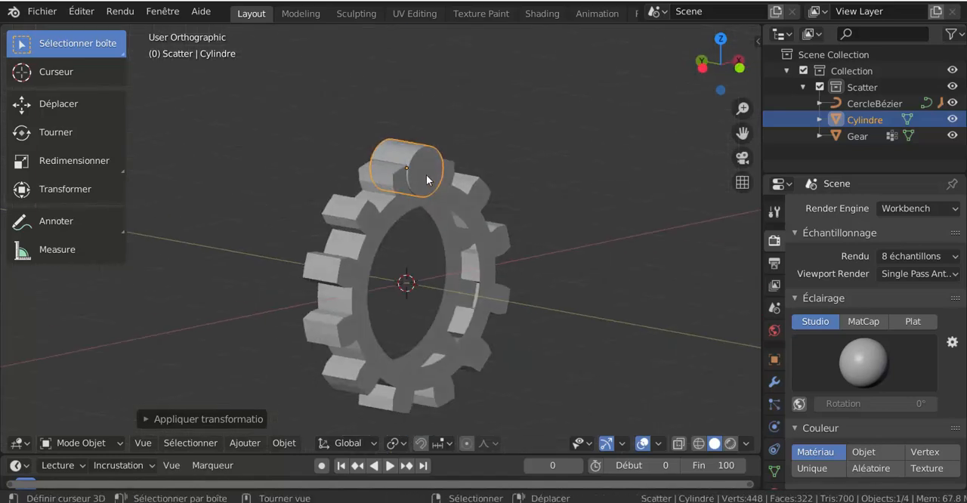
key("Tab")
left_click(426, 176)
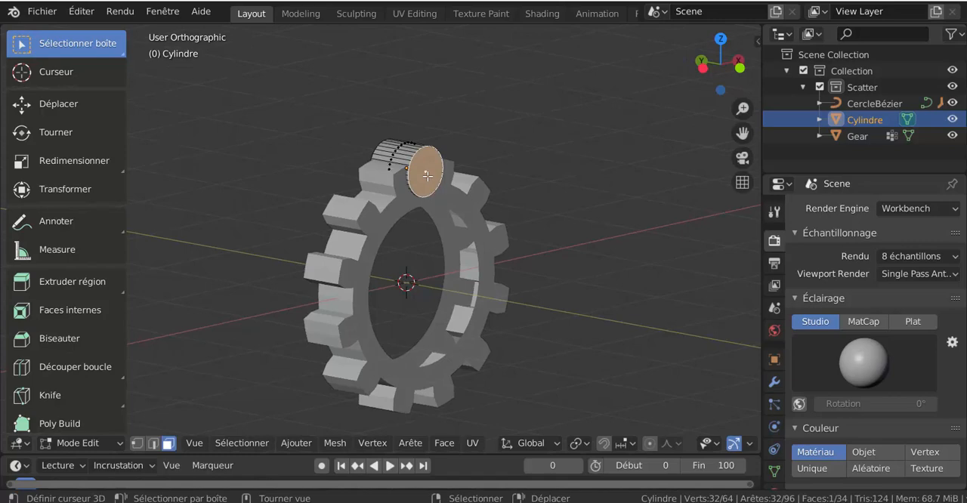
key("e")
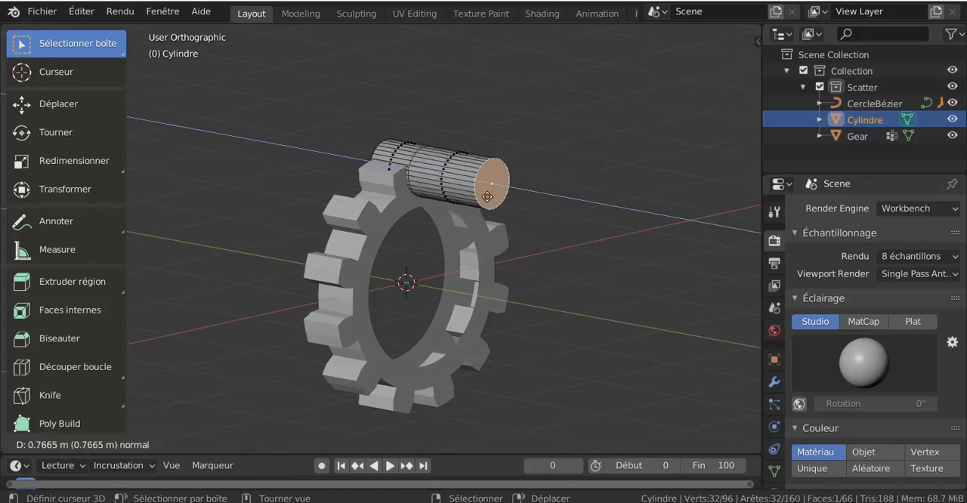
left_click(487, 197)
middle_click_drag(487, 197, 497, 217)
key("Tab")
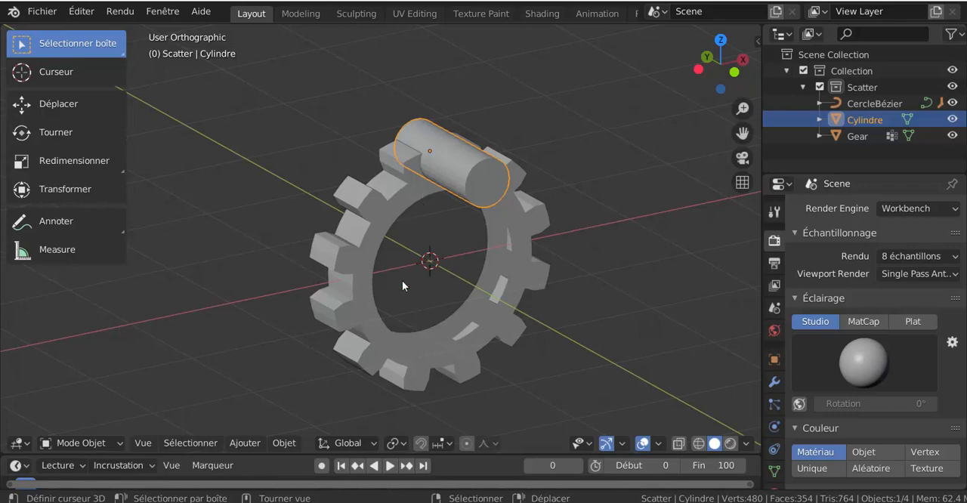
Step: Parent the cylinder to the gear with the Objet option
left_click(397, 192, "shift")
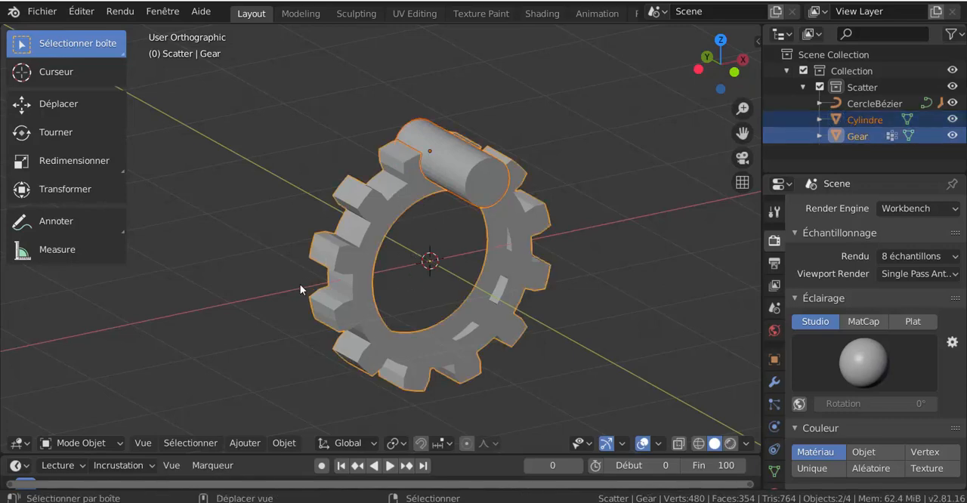
middle_click_drag(463, 307, 511, 277)
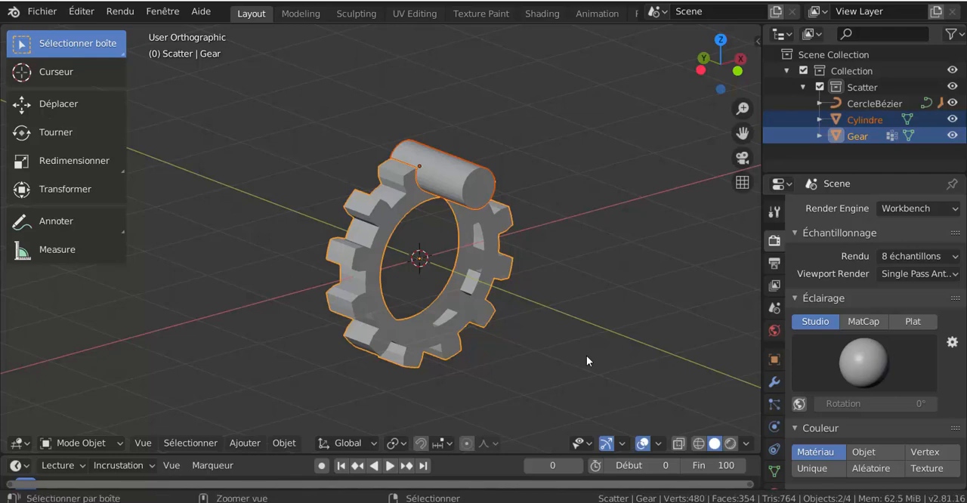
key("ctrl+p")
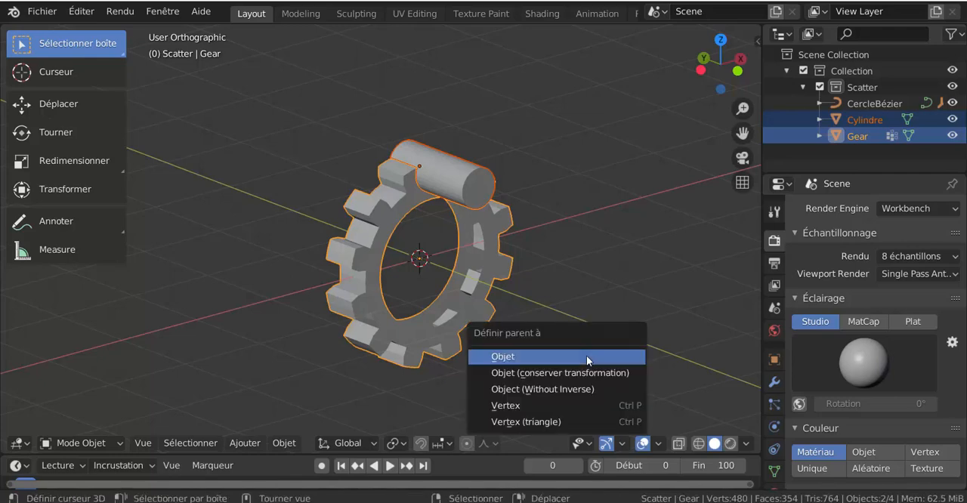
left_click(518, 357)
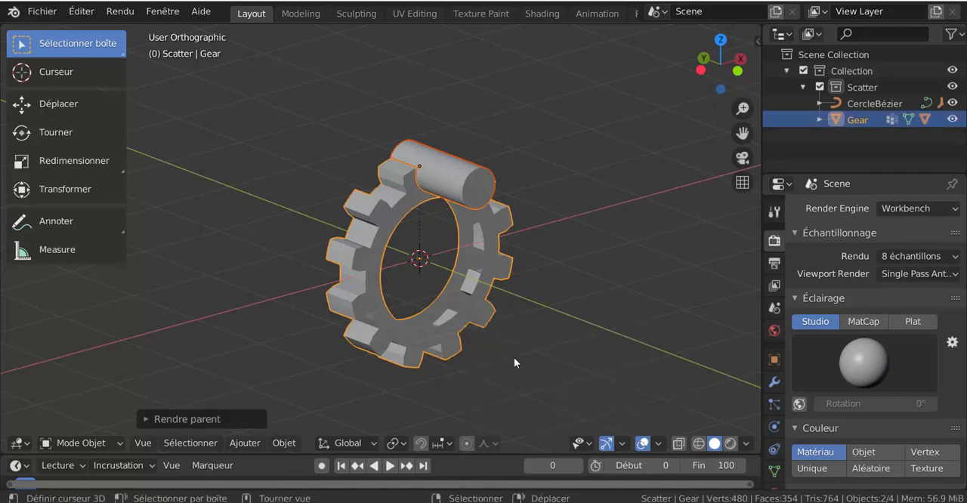
Step: Try rotating only the gear about the global Y axis to check that the cylinder follows, and cancel the rotation
left_click(491, 319)
scroll(540, 336, "down", 2)
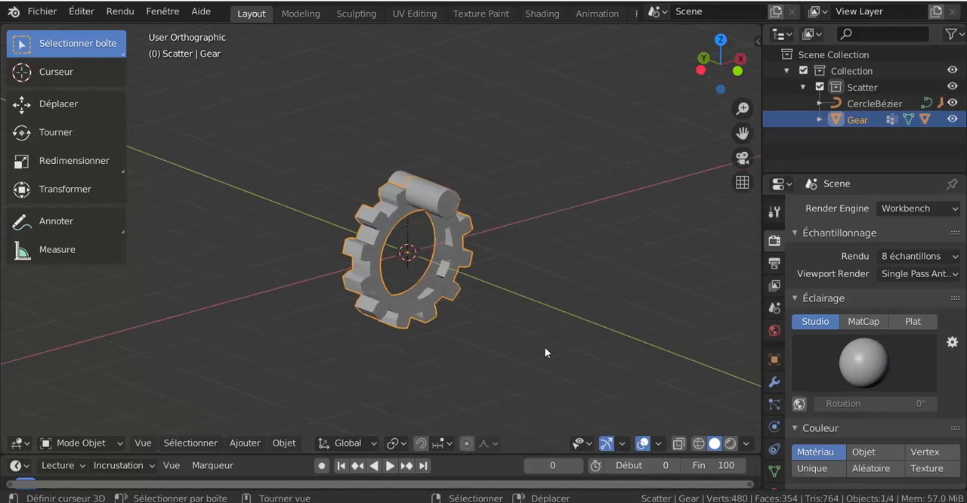
key("r")
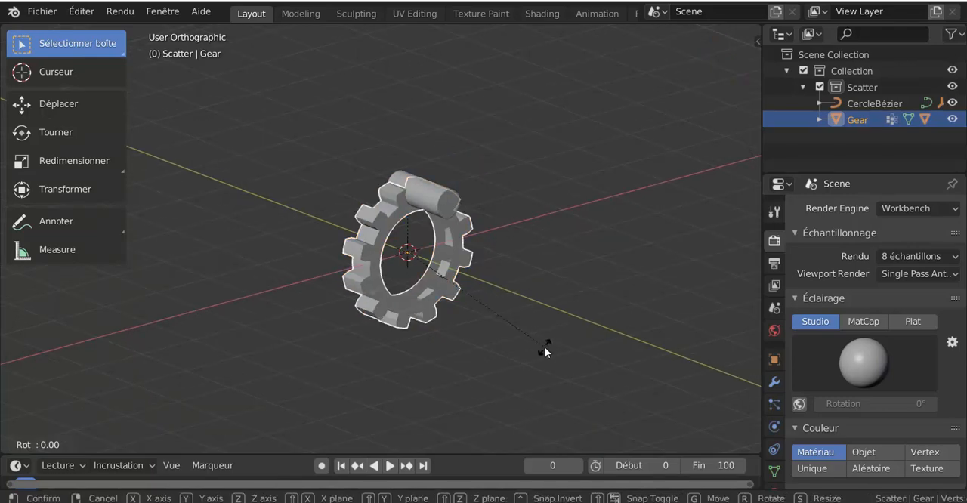
key("y")
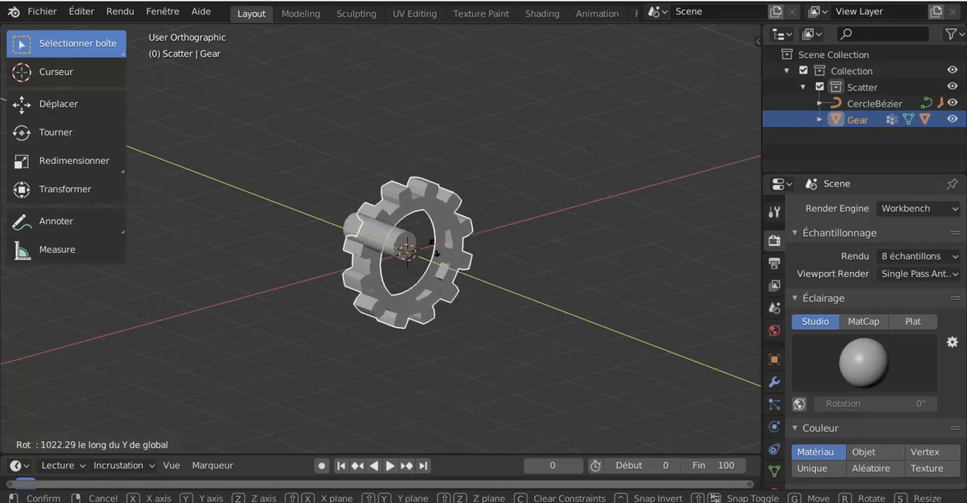
left_click(420, 278)
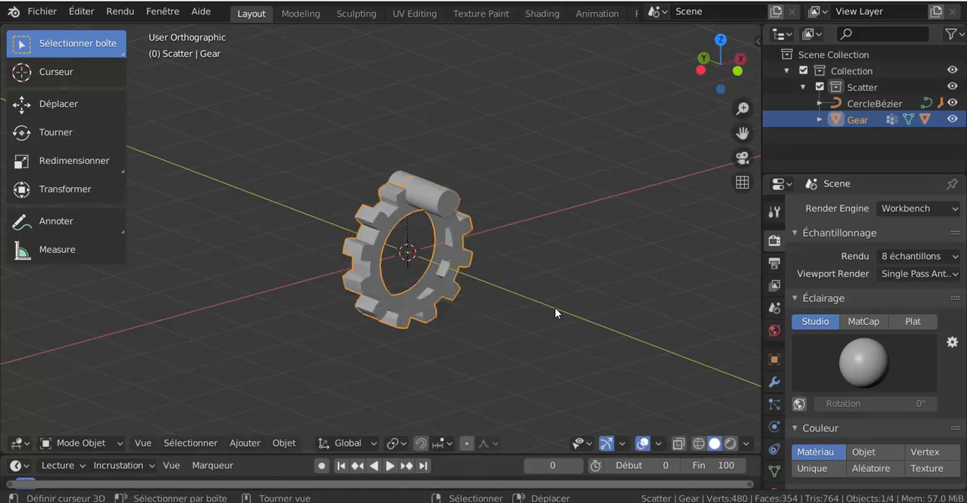
Step: Add a cube mesh at the origin and scale it down uniformly to about 0.27
middle_click_drag(555, 307, 438, 296)
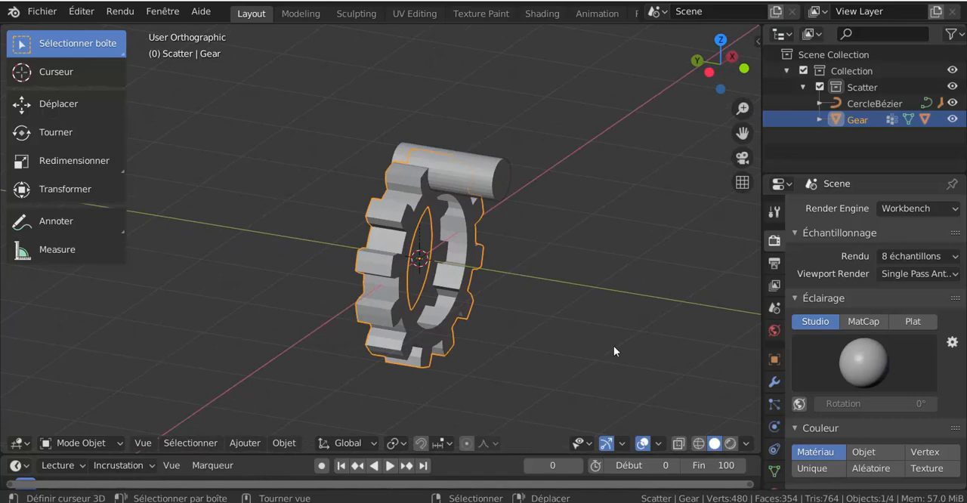
key("KP_1")
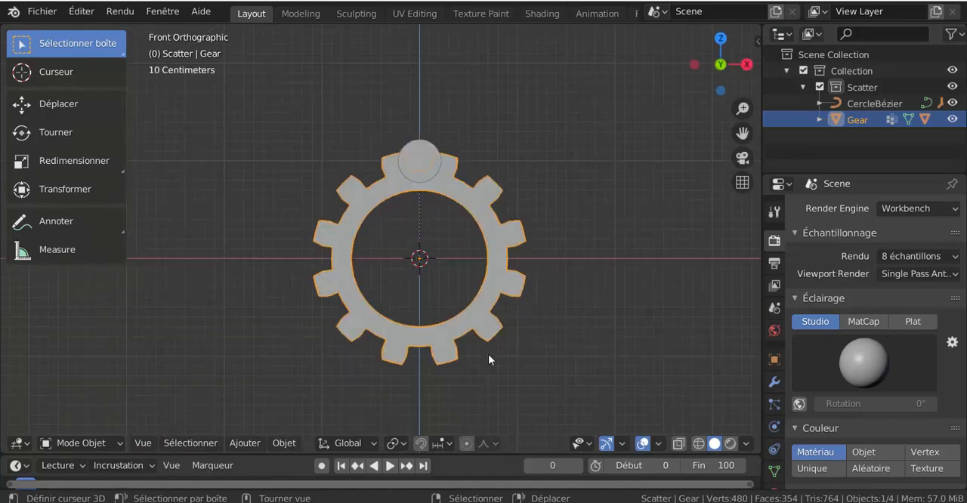
left_click(251, 443)
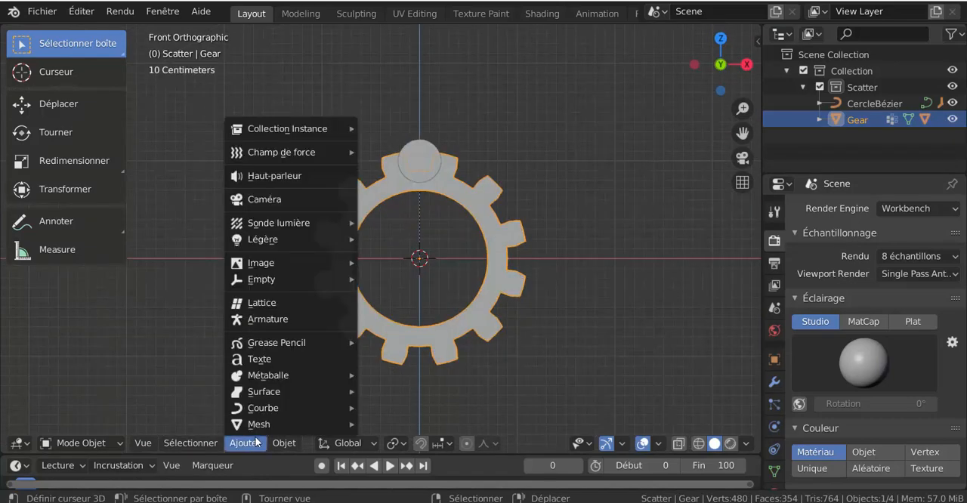
mouse_move(258, 425)
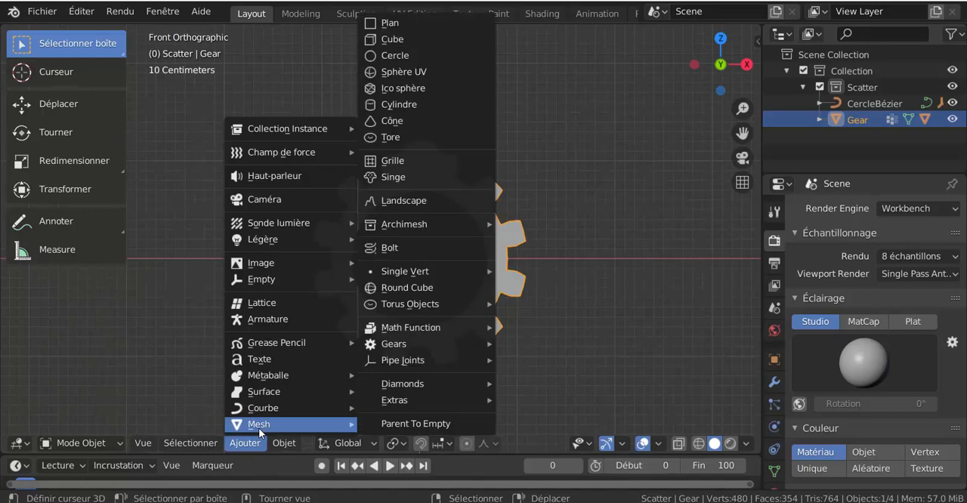
left_click(385, 43)
key("s")
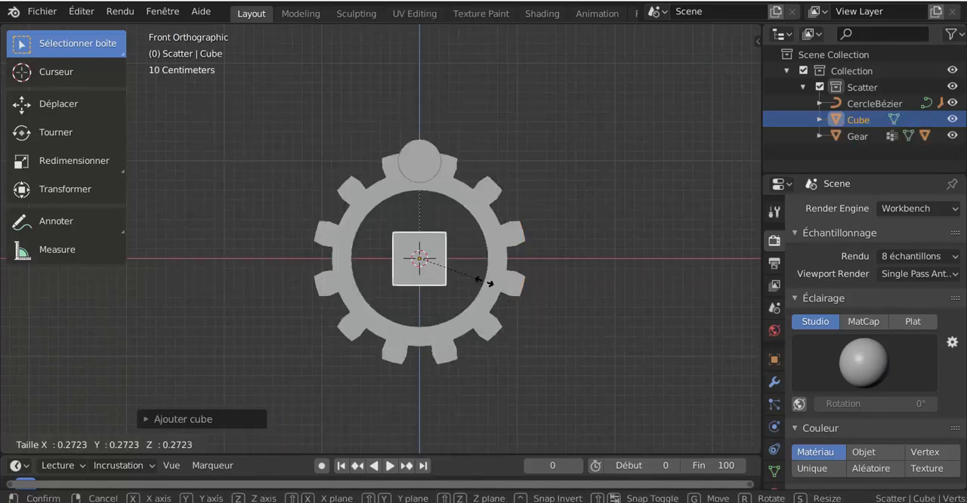
left_click(484, 281)
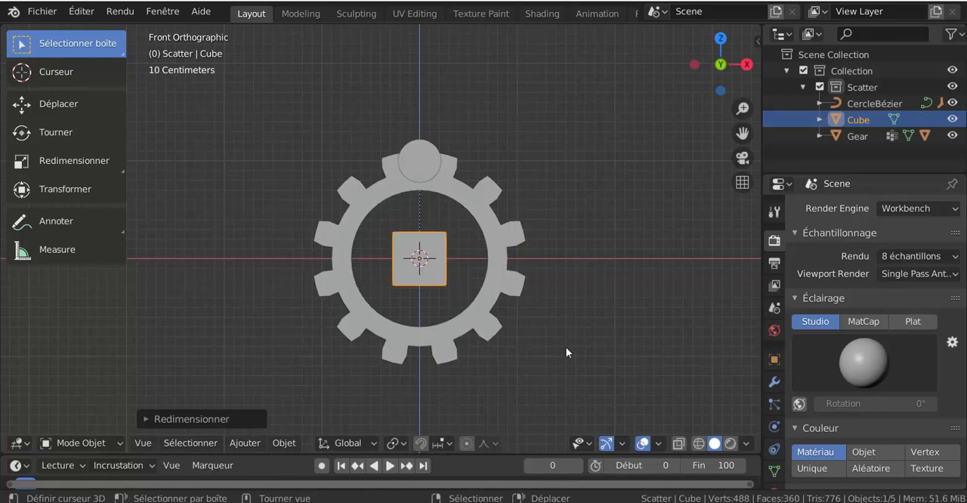
key("shift+d")
type("z")
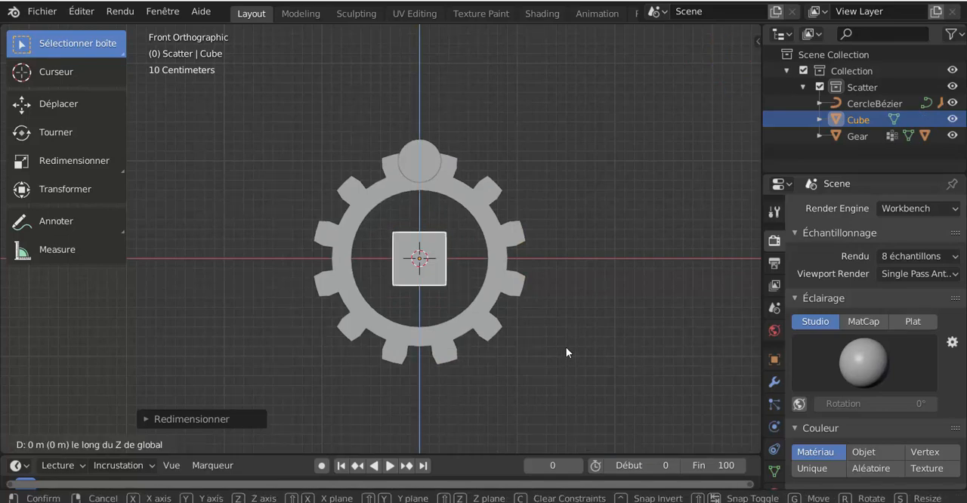
type("1")
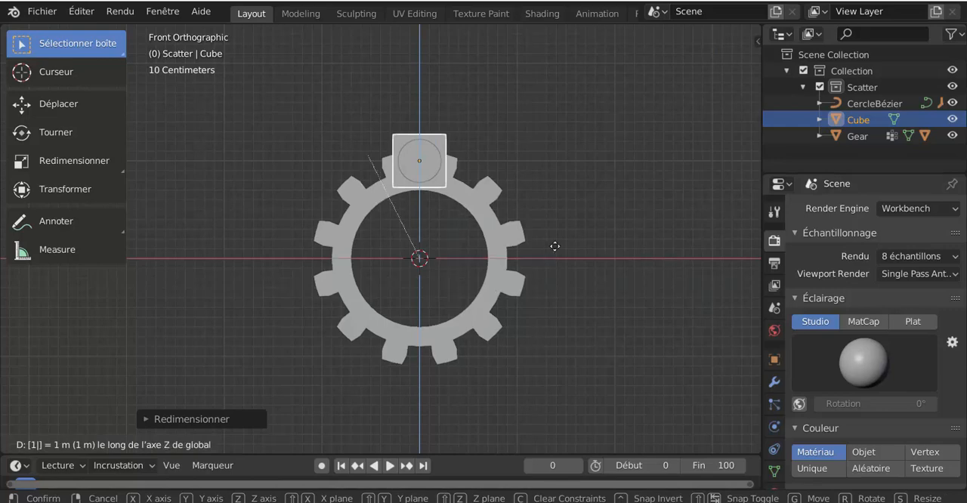
key("Escape")
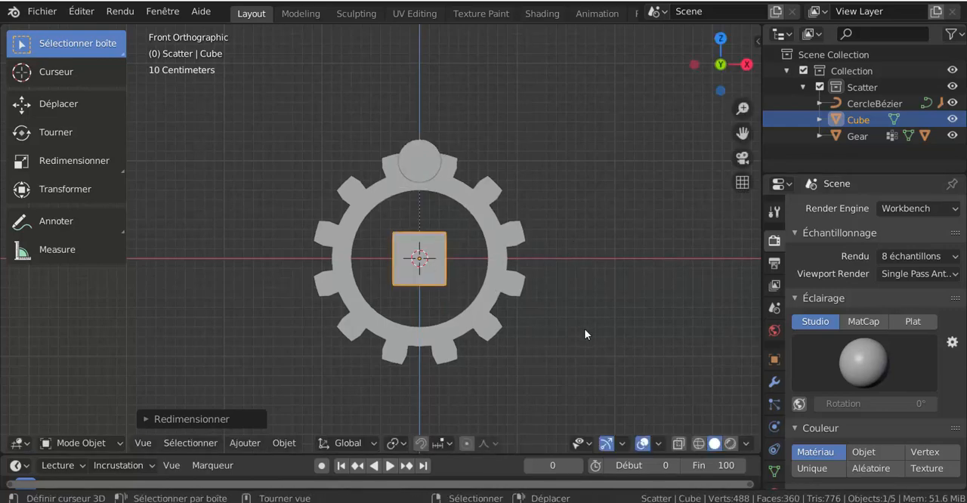
Step: Move the cube 1 m up along Z and about 0.60 m along negative Y, around the cylinder's protruding end
type("gz1")
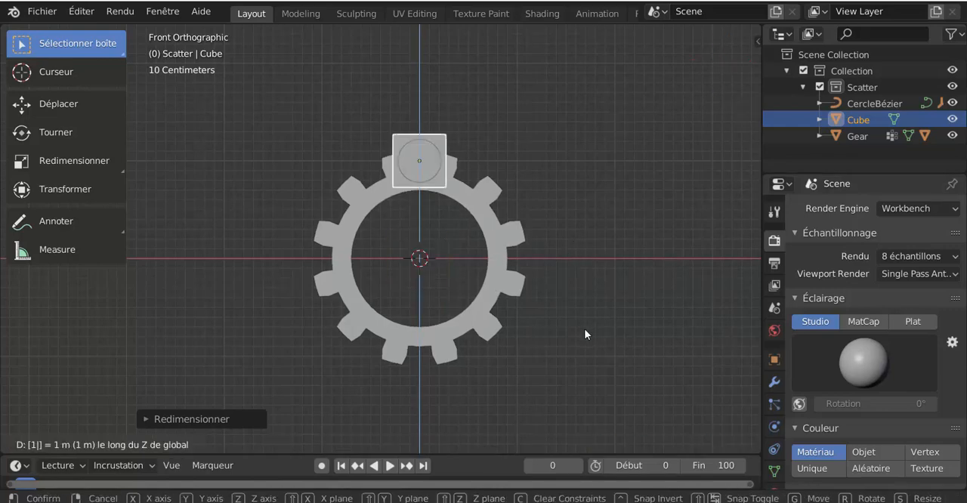
key("Return")
middle_click_drag(524, 366, 443, 186)
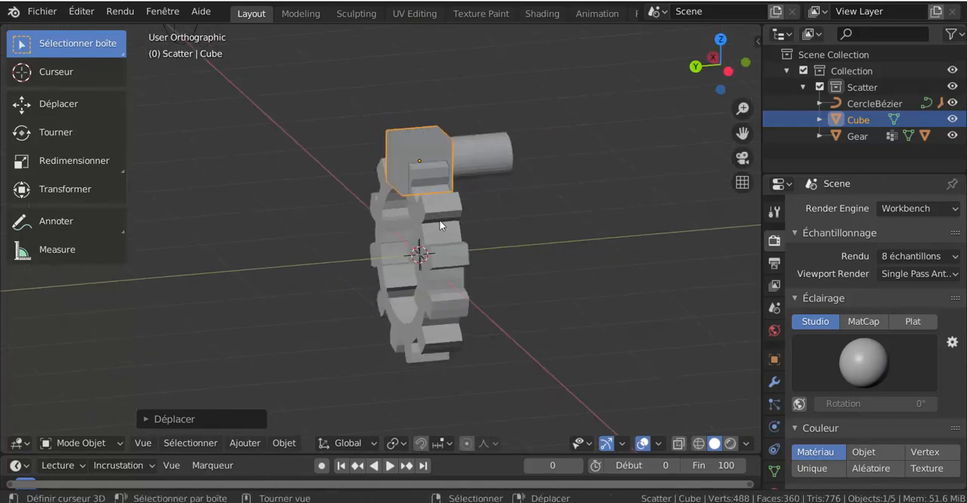
middle_click_drag(440, 225, 425, 221)
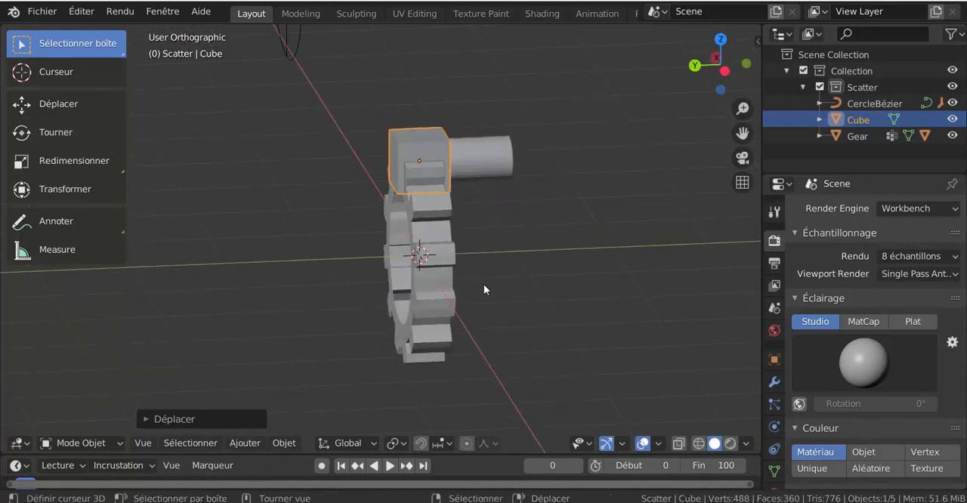
key("g")
key("y")
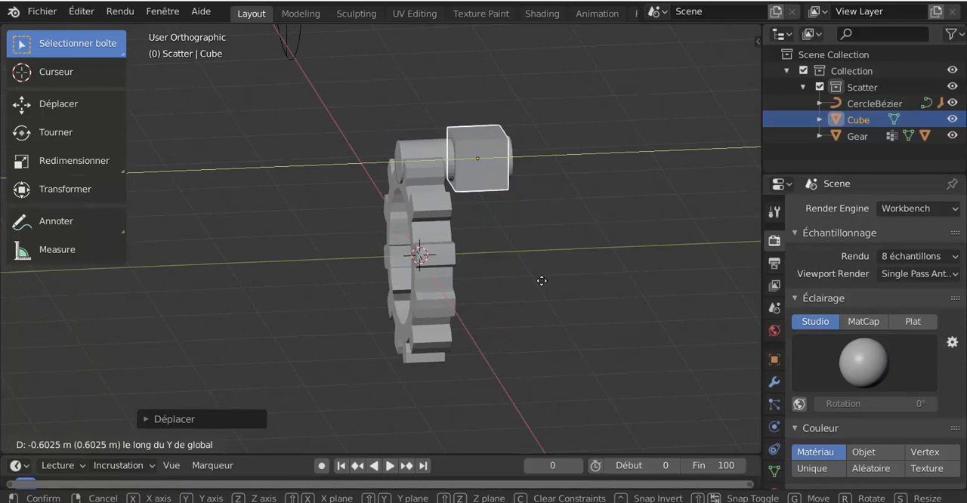
left_click(542, 280)
Step: Snap the 3D cursor to the centre of the selected cube
middle_click_drag(542, 280, 401, 215)
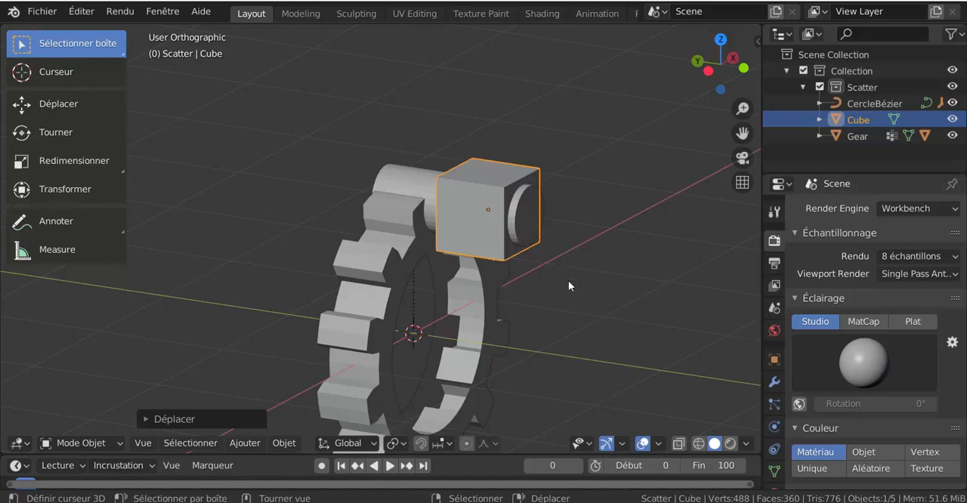
key("shift+s")
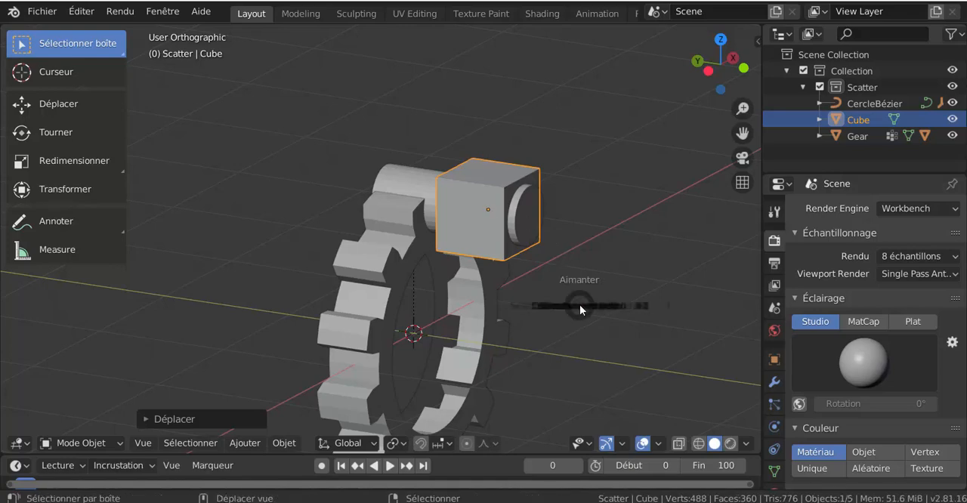
key("shift+s")
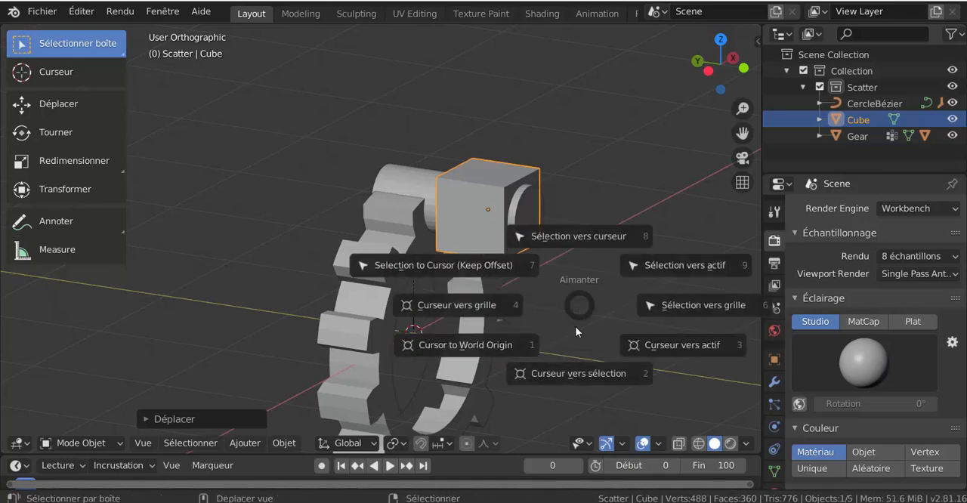
left_click(577, 374)
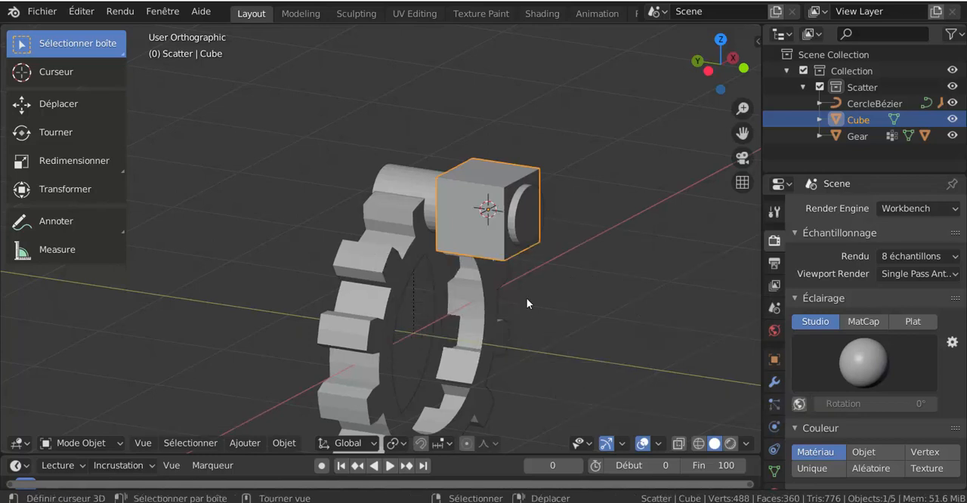
Step: Set the cylinder's origin to the 3D cursor at the cube's centre
scroll(502, 247, "up", 3)
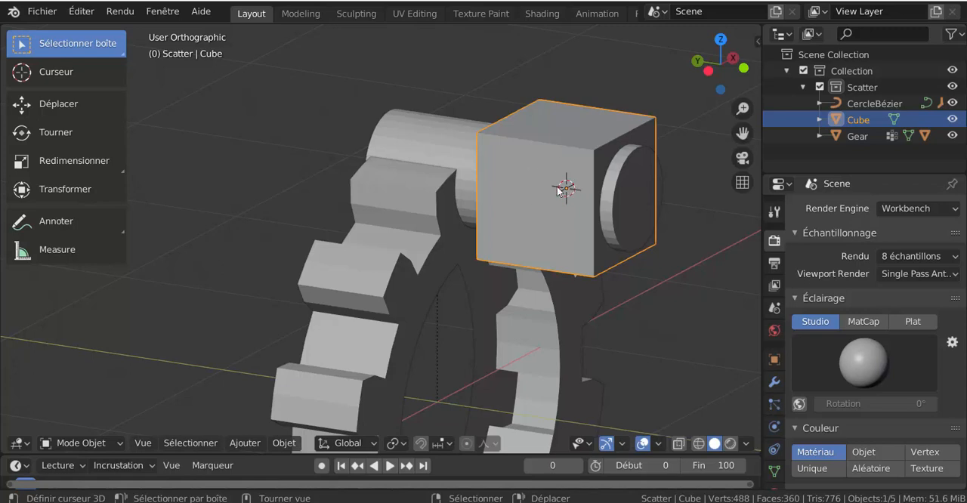
left_click(272, 447)
mouse_move(303, 423)
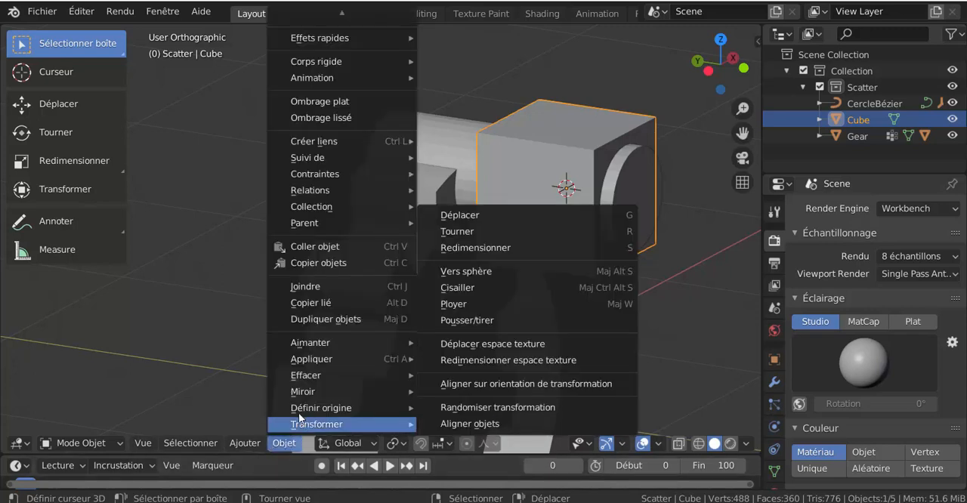
left_click(445, 142)
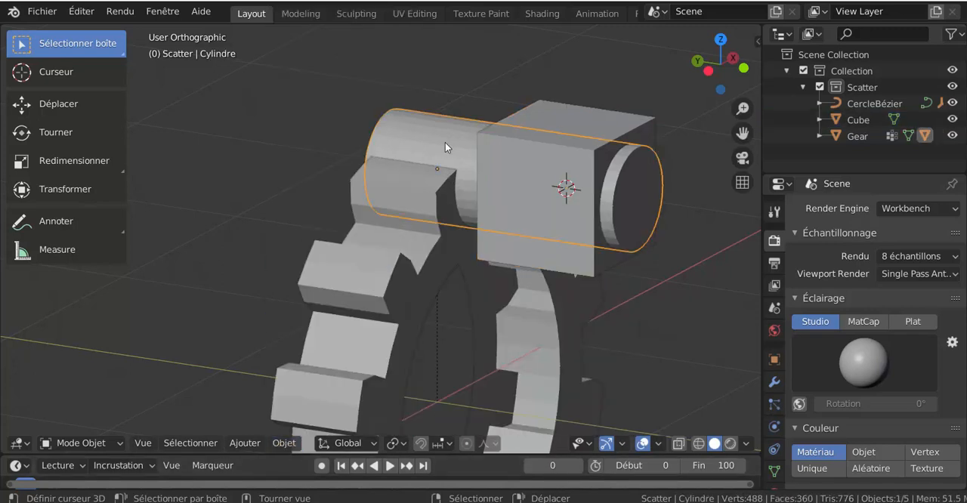
left_click(283, 446)
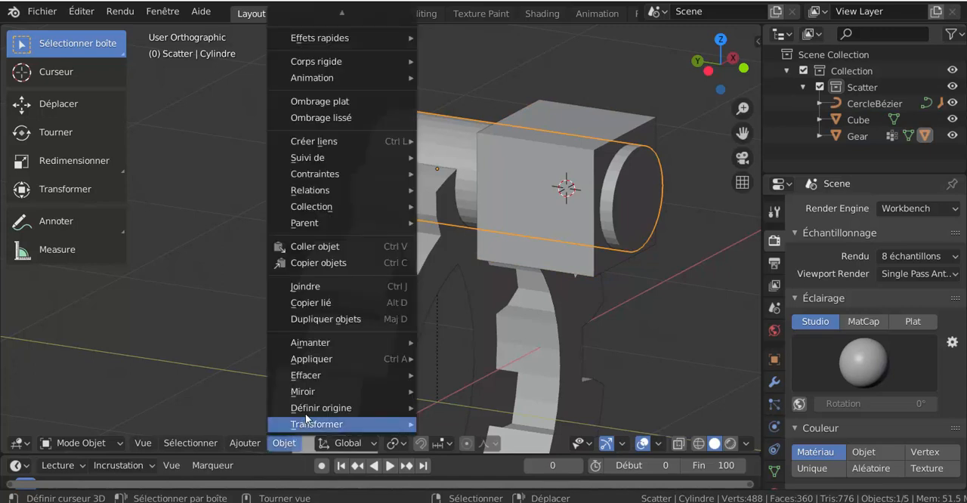
mouse_move(392, 409)
left_click(485, 373)
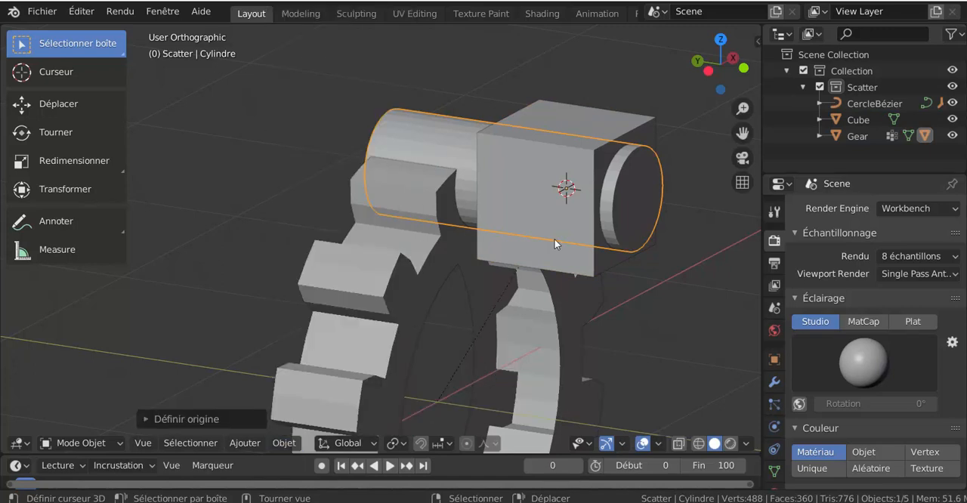
Step: Try moving the cube and the cylinder separately to check them, and cancel both moves
left_click(570, 183)
key("g")
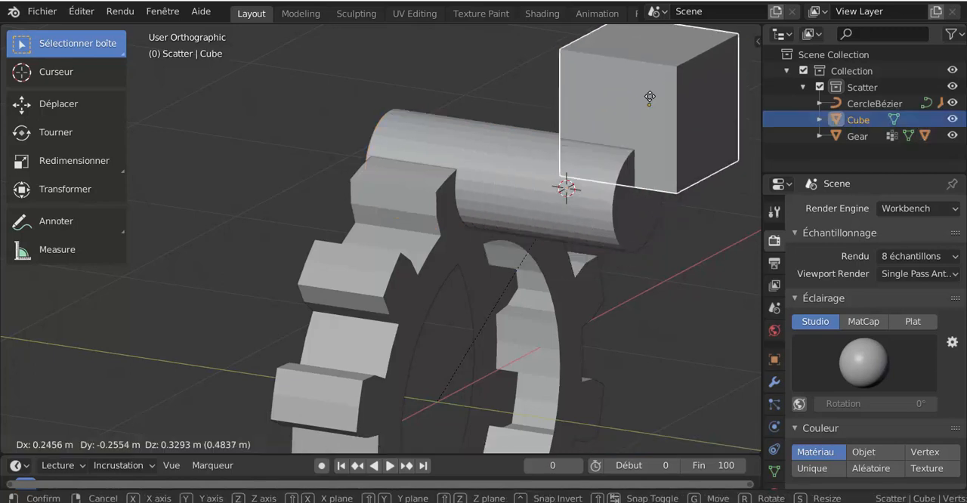
right_click(650, 96)
left_click(610, 209)
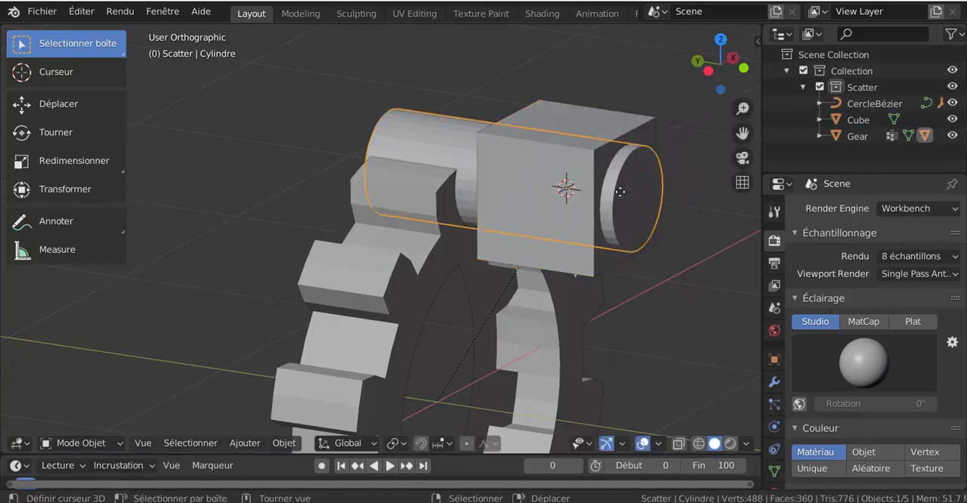
key("g")
right_click(659, 131)
scroll(563, 232, "down", 2)
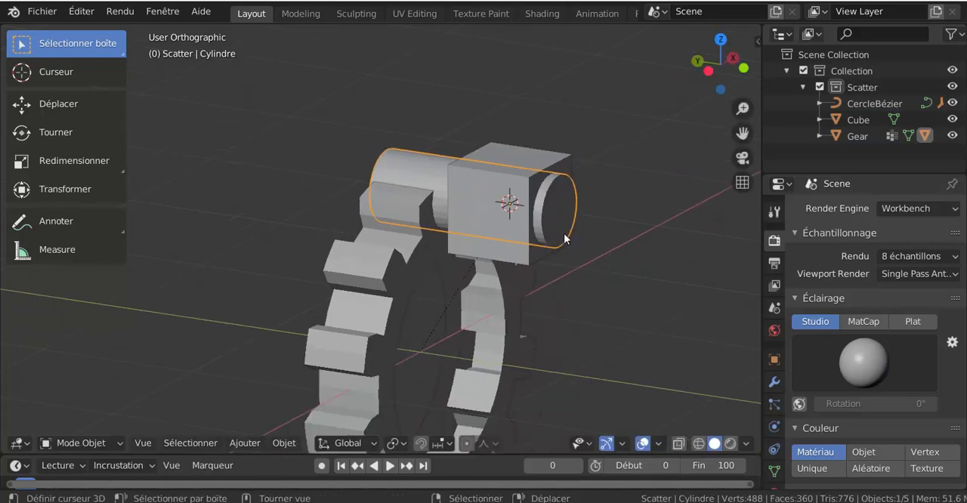
middle_click_drag(495, 278, 492, 265)
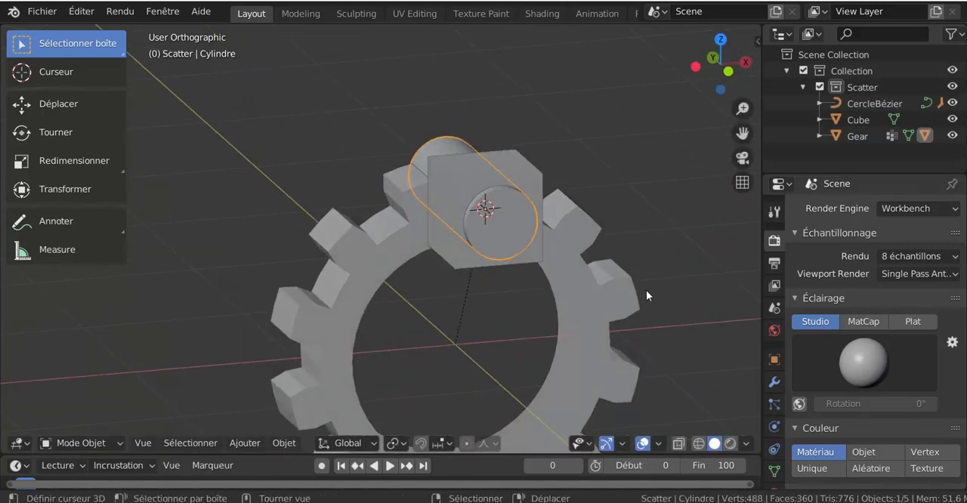
key("KP_1")
scroll(646, 291, "down", 3)
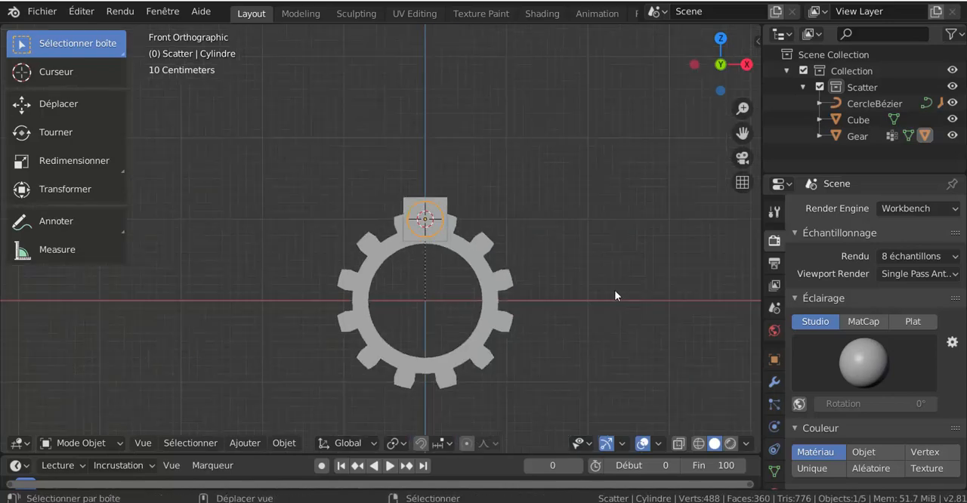
middle_click_drag(448, 306, 481, 320)
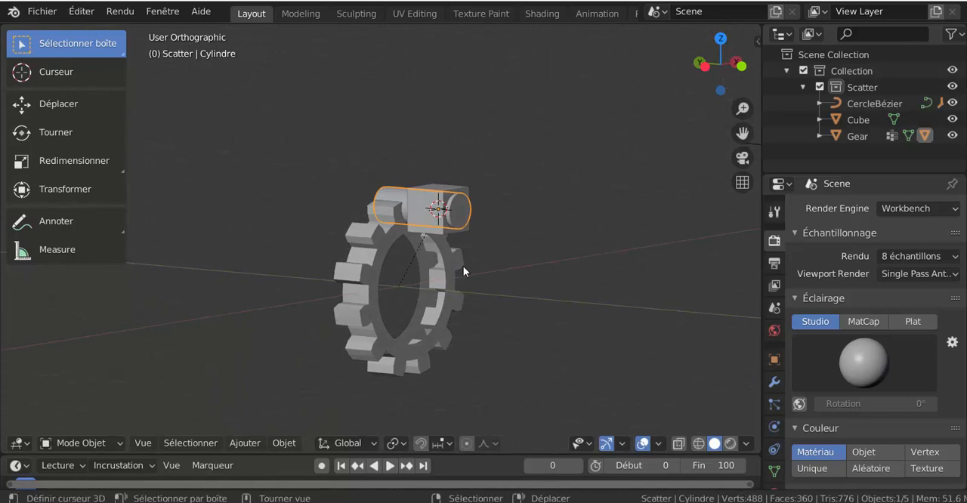
key("Tab")
Step: Extrude the cube's top face straight upward to form a tall connecting rod above the gear
key("Tab")
left_click(447, 208)
middle_click_drag(447, 207, 482, 282)
key("Tab")
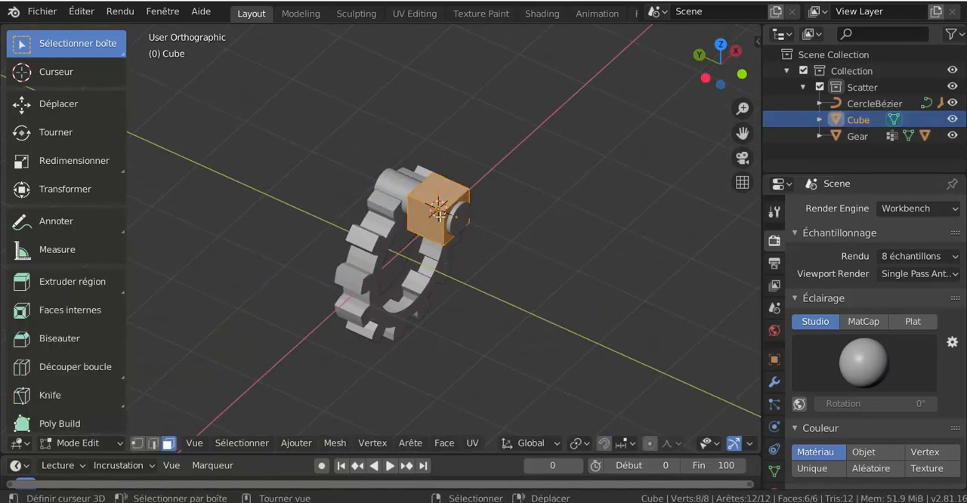
left_click(440, 195)
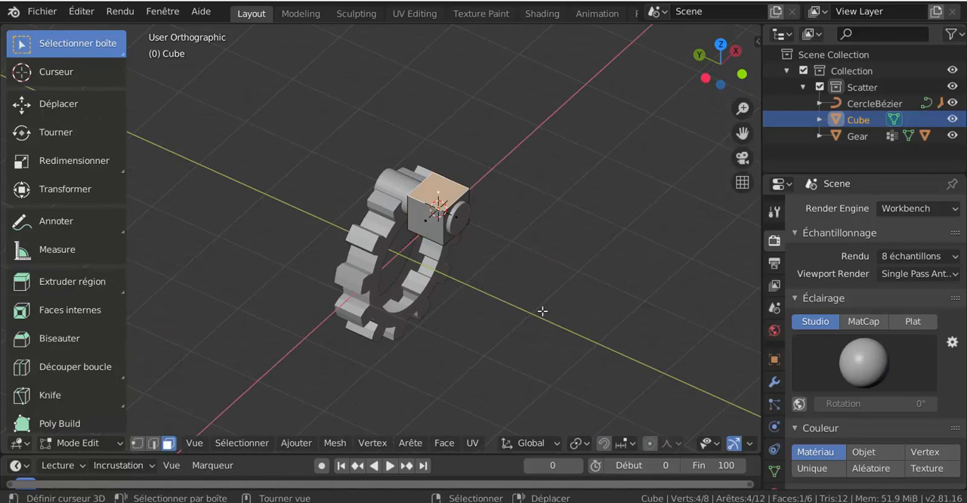
key("KP_1")
key("e")
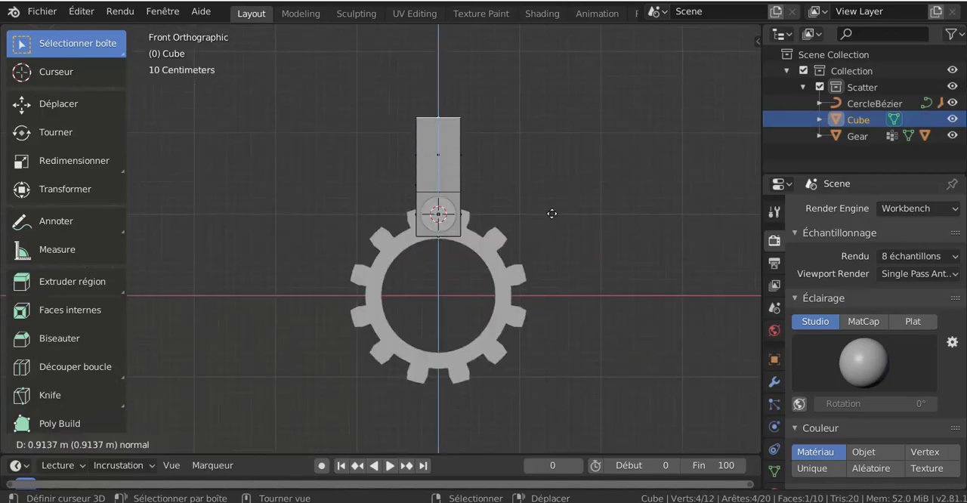
left_click(579, 208)
middle_click_drag(579, 207, 582, 345, "shift")
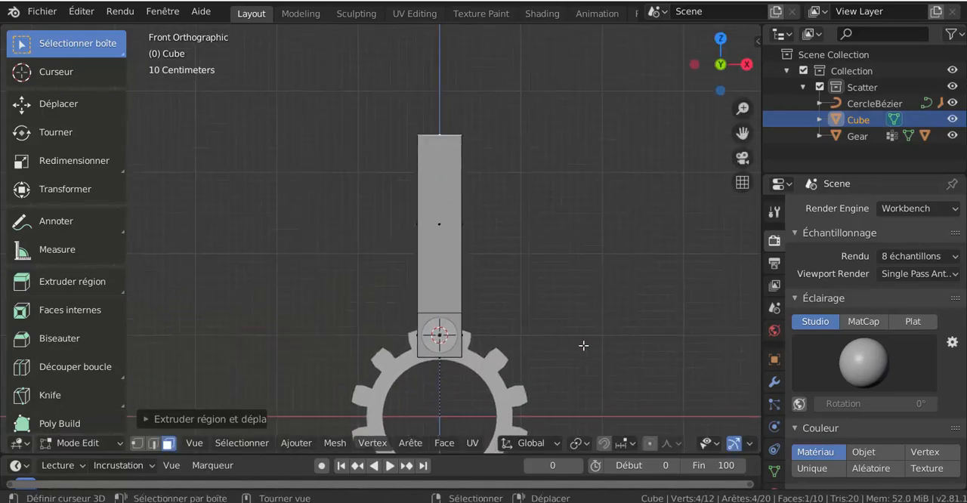
Step: Raise the rod's top face further along Z and scale it down so the rod tapers toward its upper end
key("g")
key("z")
left_click(581, 277)
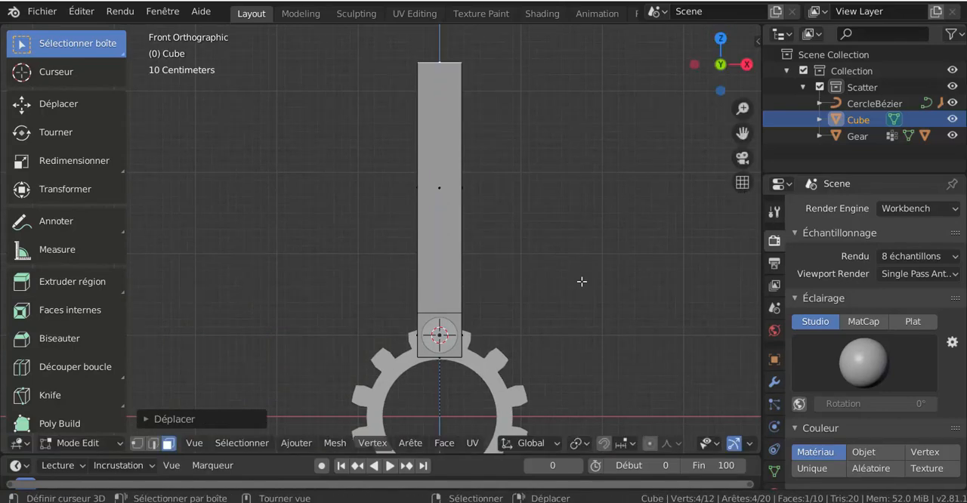
key("s")
left_click(506, 239)
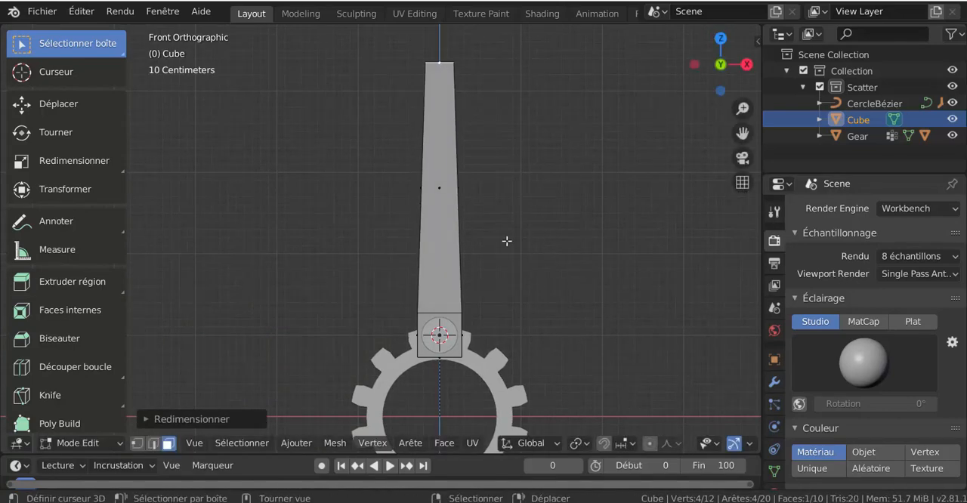
Step: Inset the four long side faces of the rod individually with a thickness of 0.3081 m
mouse_move(506, 240)
middle_mouse_down()
mouse_move(565, 257)
mouse_move(499, 231)
middle_mouse_up()
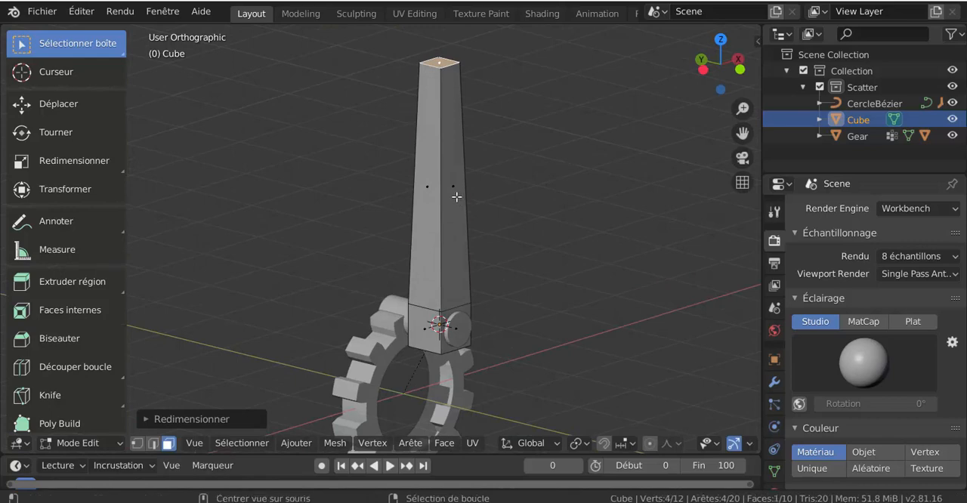
left_click(453, 197, "alt")
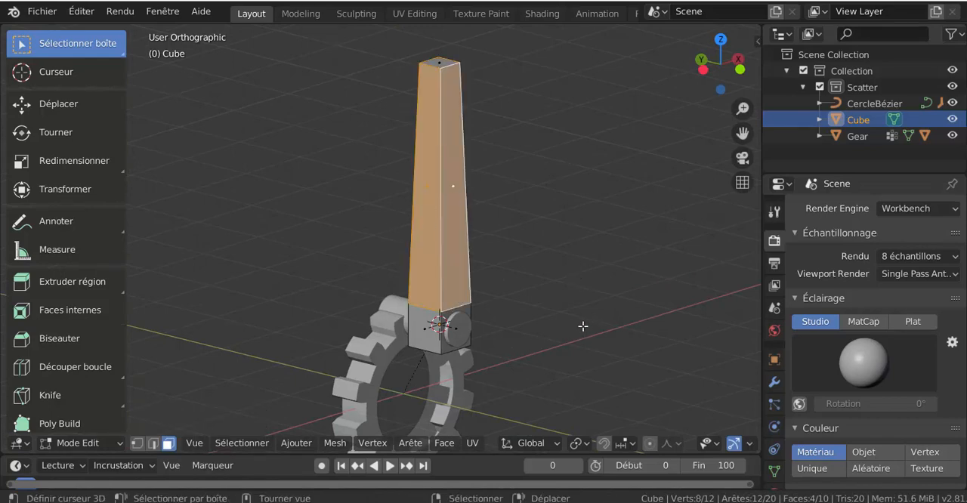
key("i")
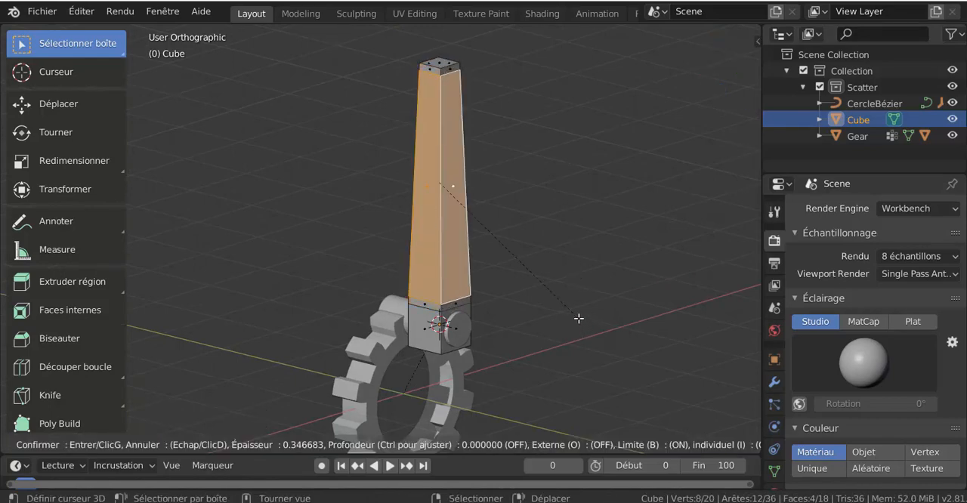
left_click(579, 319)
left_click(226, 416)
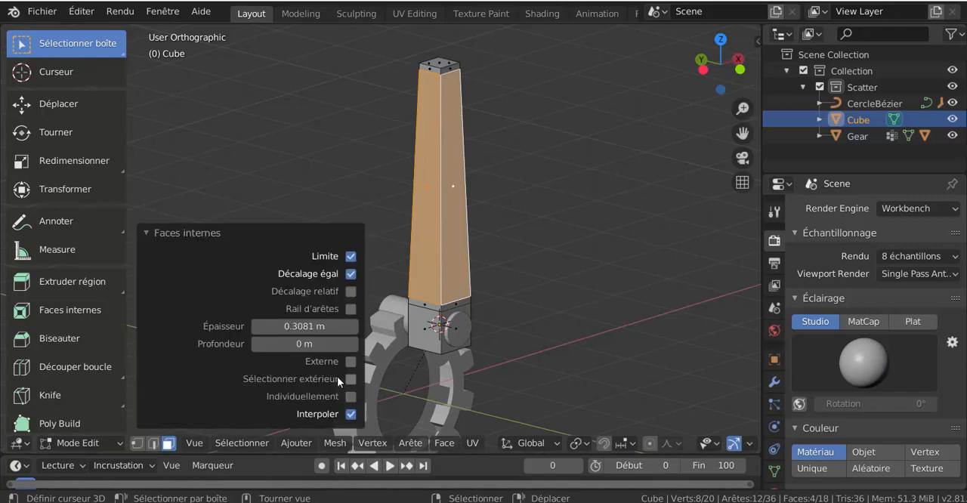
left_click(345, 395)
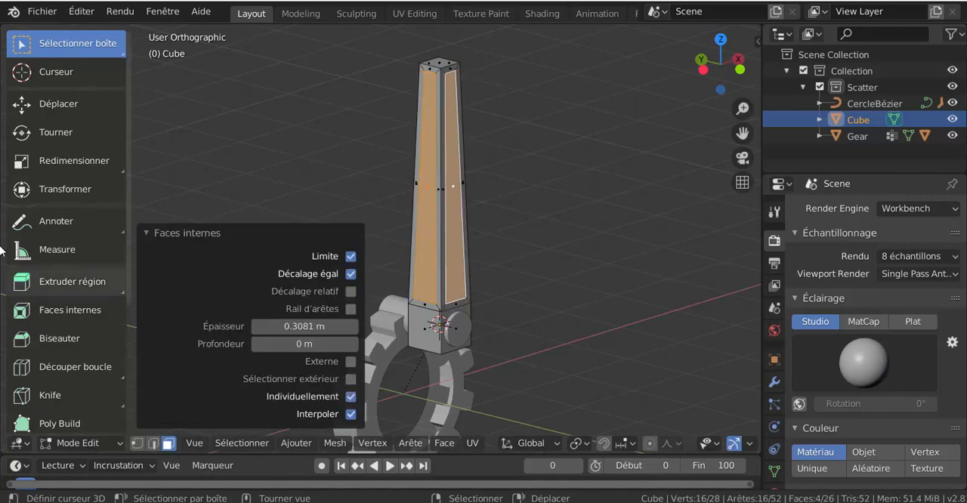
Step: Extrude the four inset faces individually into the rod by 0.193 m and return to Object Mode
left_click(46, 278)
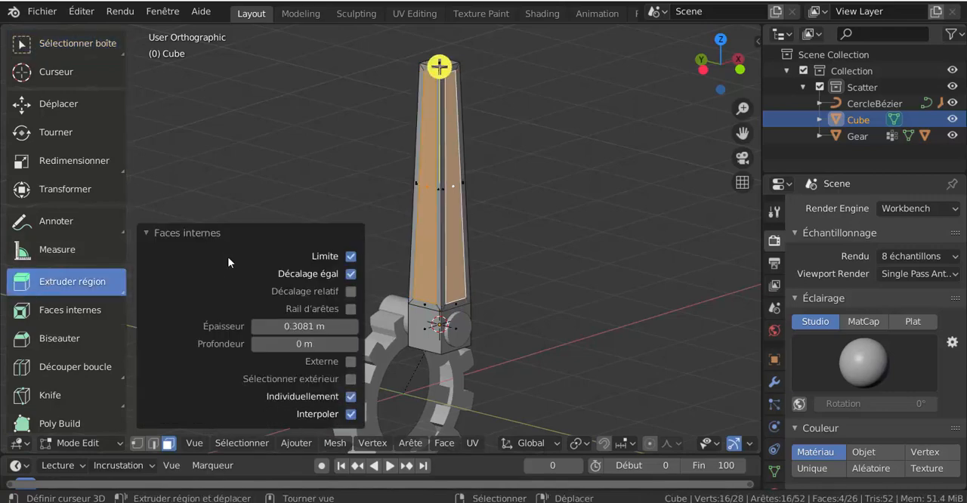
left_click_drag(61, 282, 87, 385)
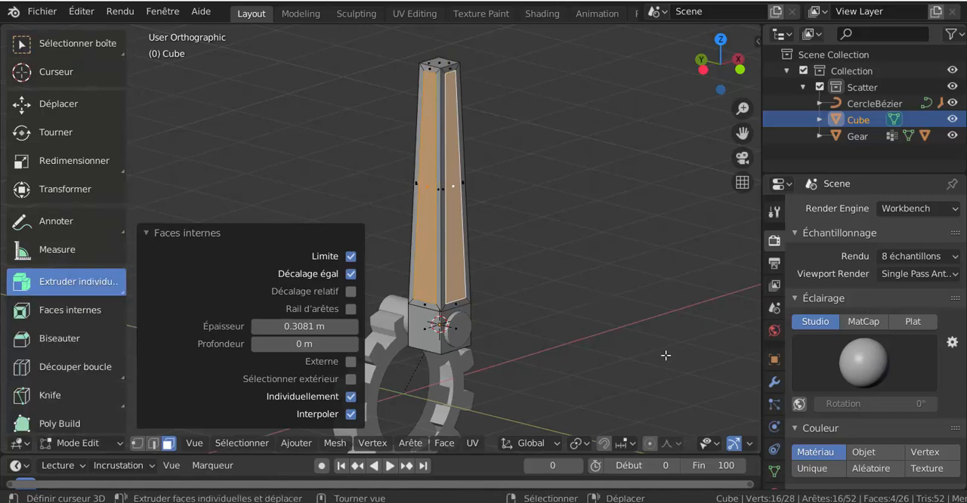
left_click_drag(632, 364, 476, 357)
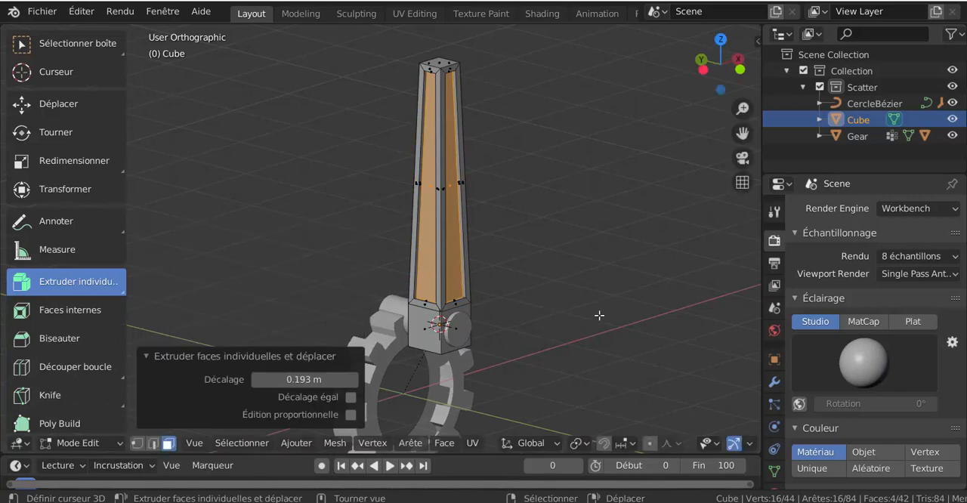
key("KP_1")
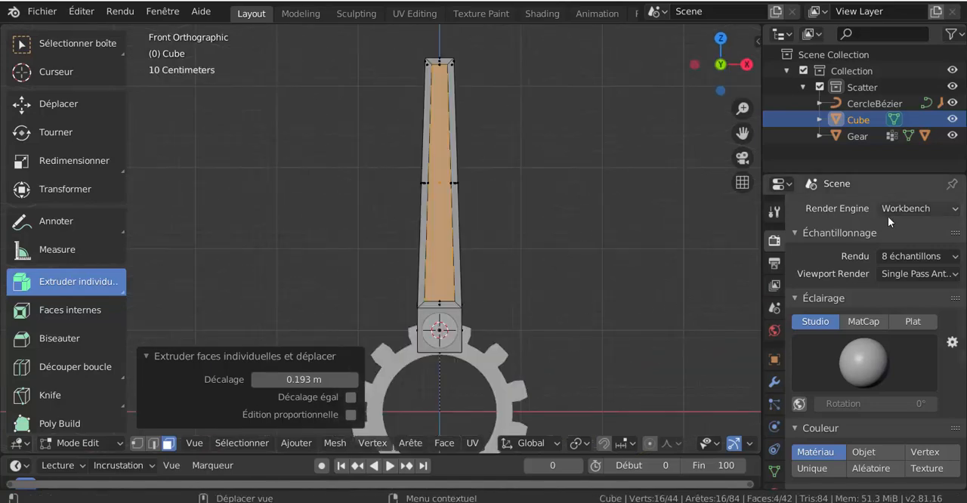
left_click(258, 357)
key("Tab")
Step: Add a mesh cylinder at the 3D cursor to serve as the piston
scroll(527, 354, "down", 2)
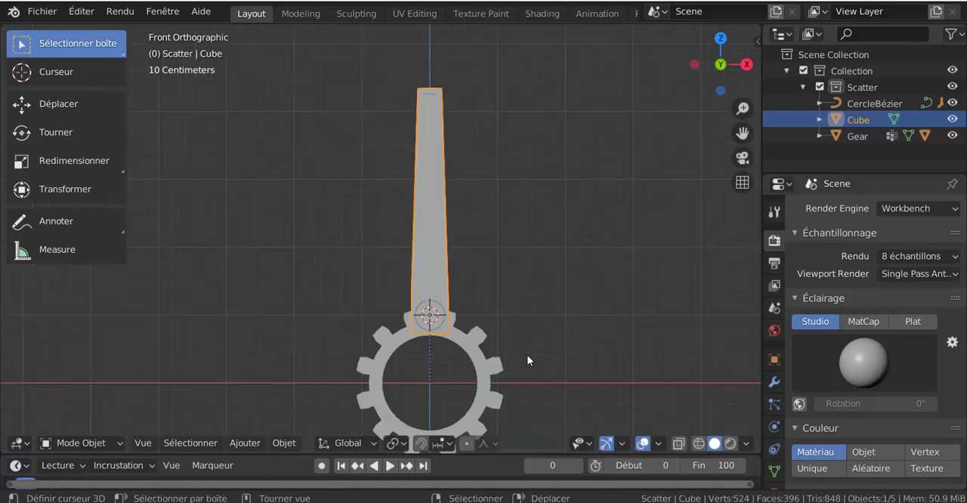
middle_click_drag(500, 355, 462, 353, "shift")
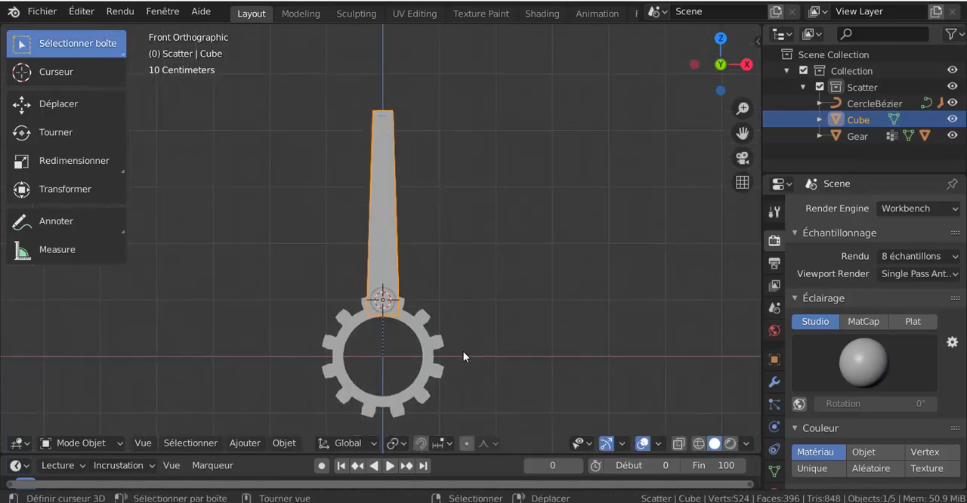
left_click(257, 441)
mouse_move(280, 444)
mouse_move(246, 444)
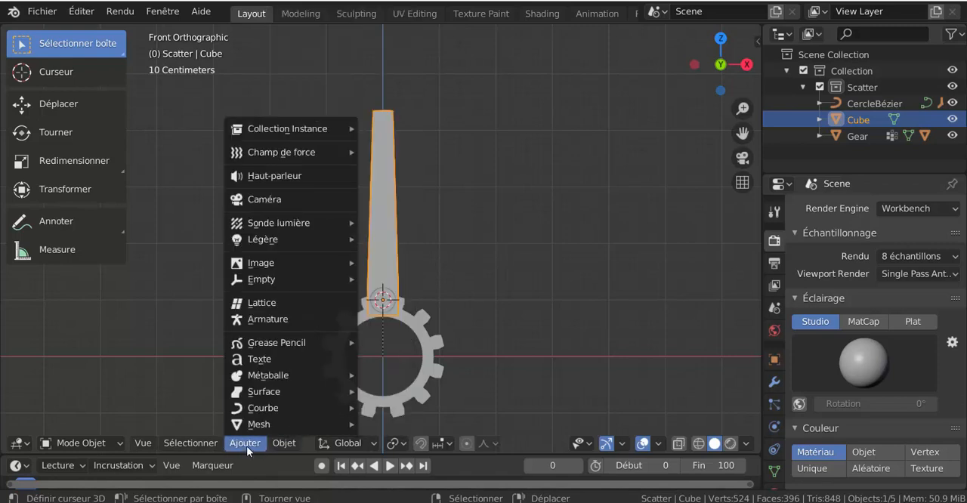
mouse_move(254, 424)
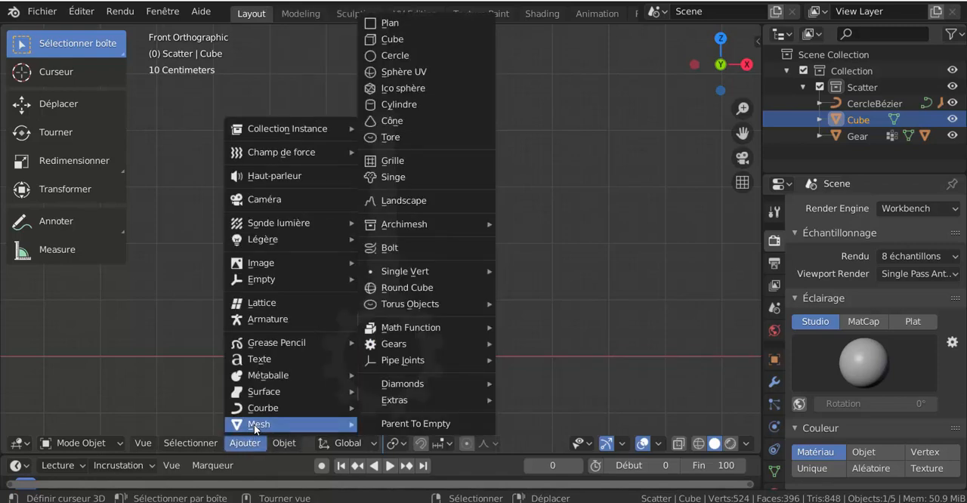
left_click(399, 105)
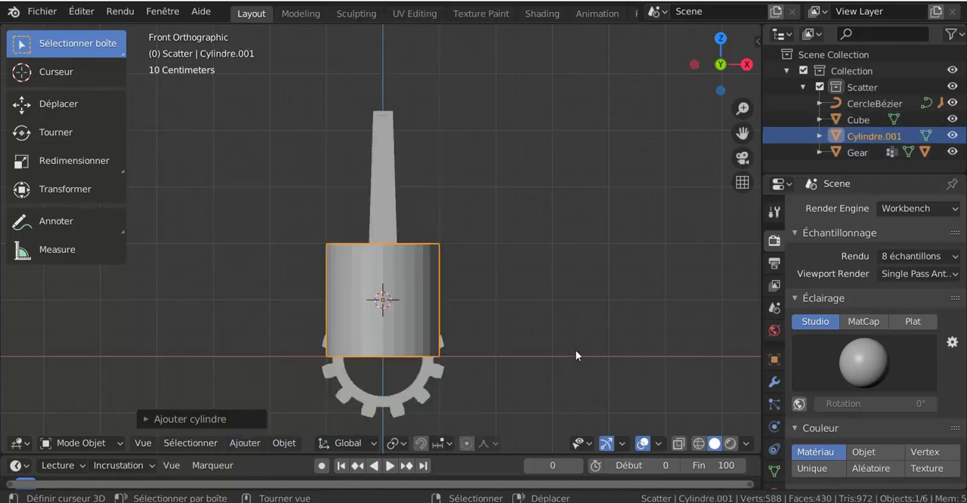
Step: Move the new cylinder about 3.8 m up along Z onto the rod's upper end
key("g")
key("z")
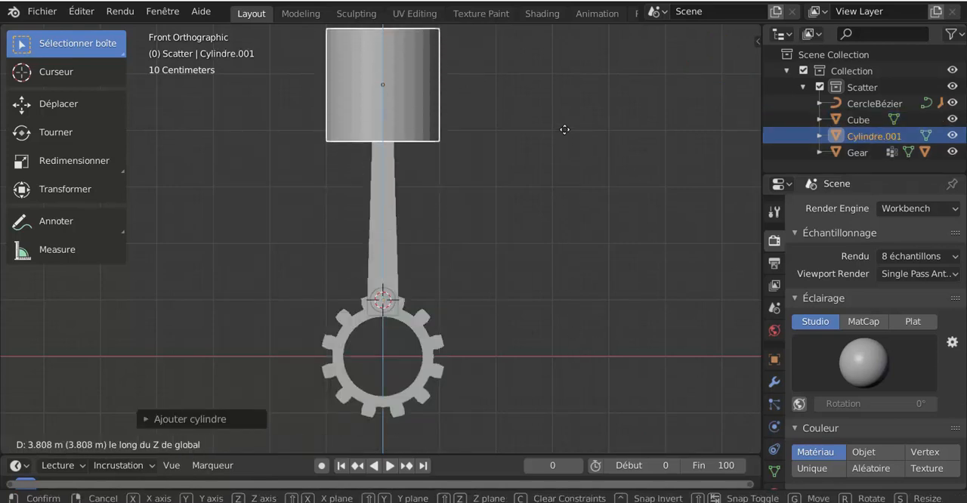
left_click(555, 148)
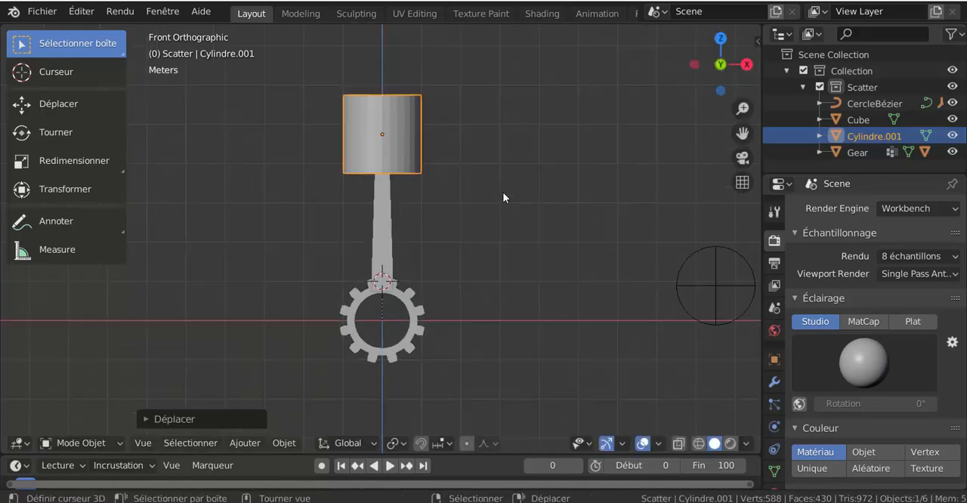
scroll(502, 192, "down", 3)
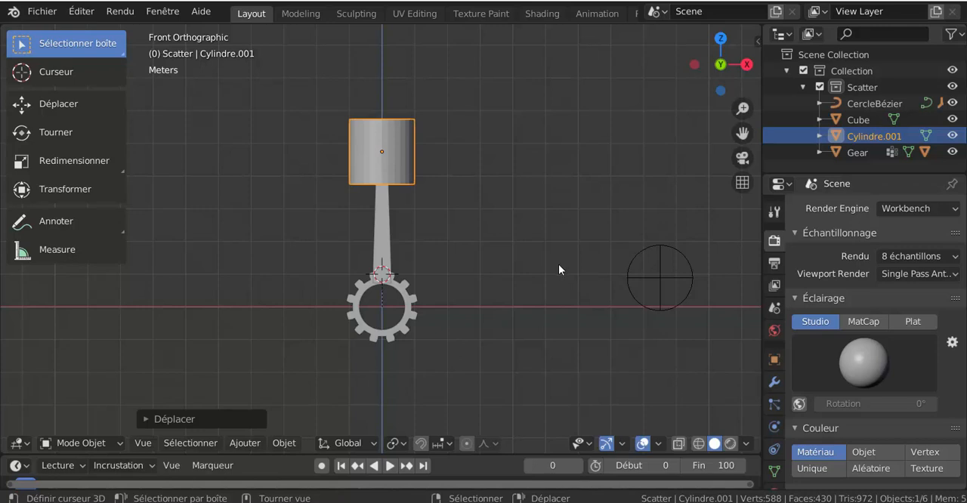
Step: Widen the properties editor beside the 3D view
middle_click_drag(485, 278, 582, 302)
middle_click_drag(469, 341, 602, 339)
left_click_drag(762, 305, 728, 305)
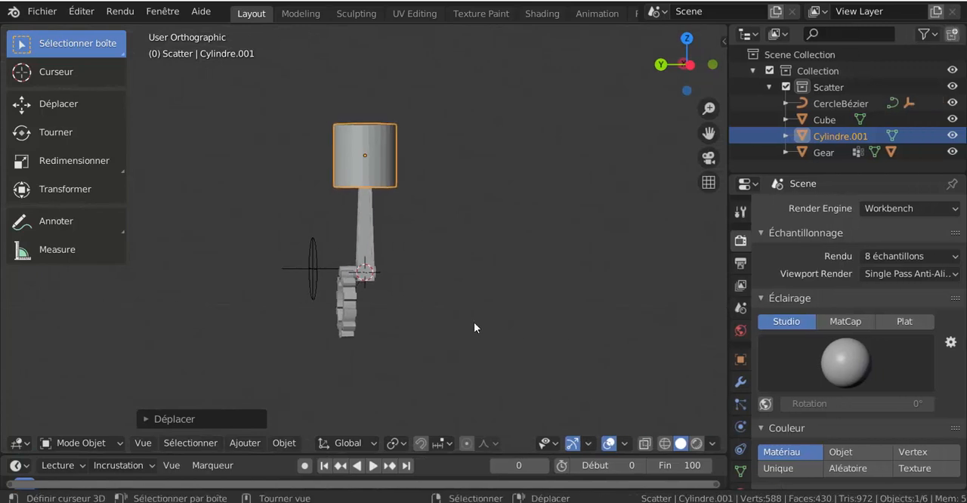
Step: Add a Copy Rotation constraint to the gear with the Empty as its target
middle_click_drag(400, 307, 468, 293)
left_click(369, 307)
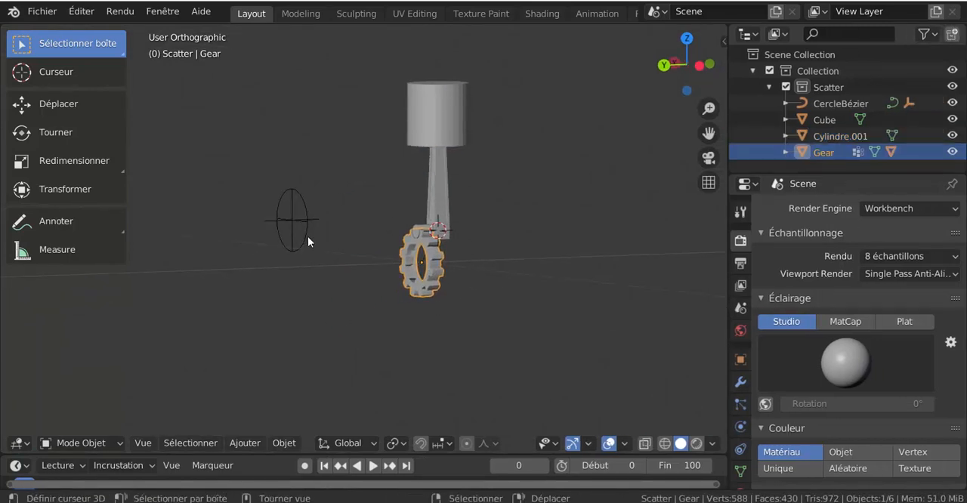
scroll(306, 235, "up", 2)
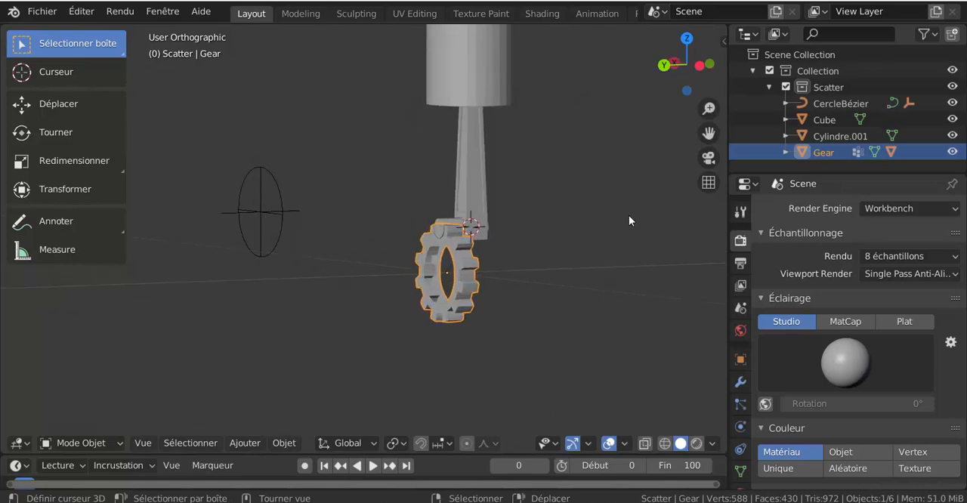
left_click(740, 448)
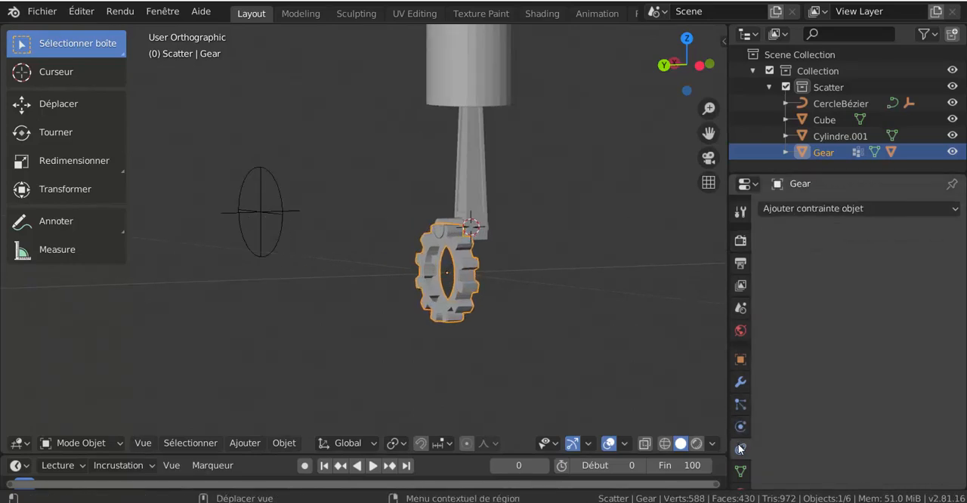
left_click(834, 210)
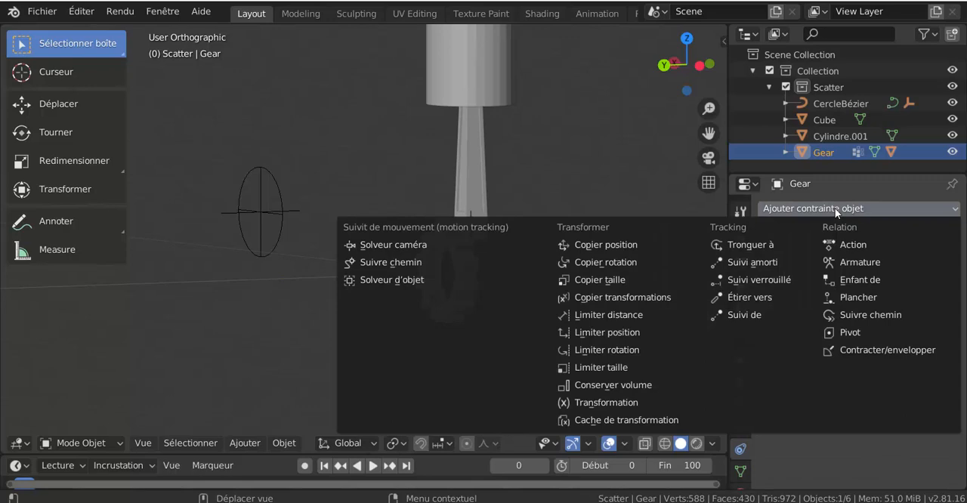
left_click(607, 263)
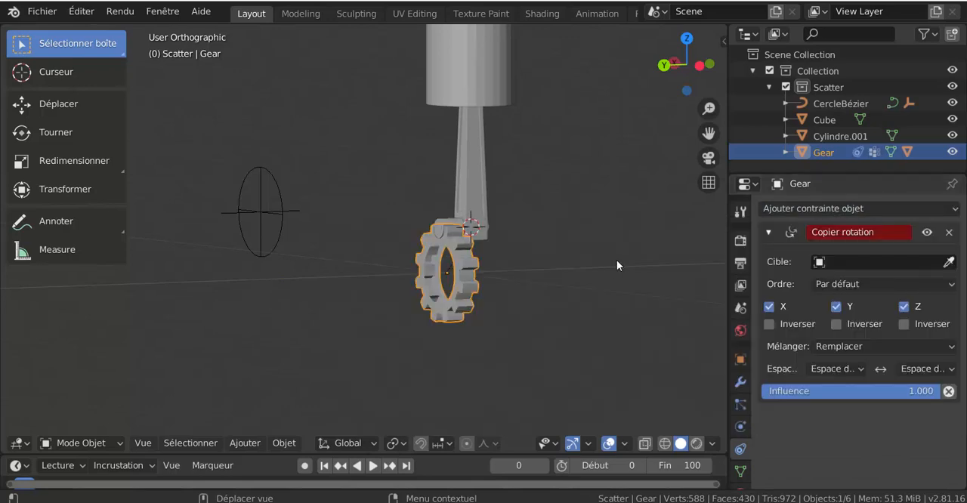
left_click(858, 261)
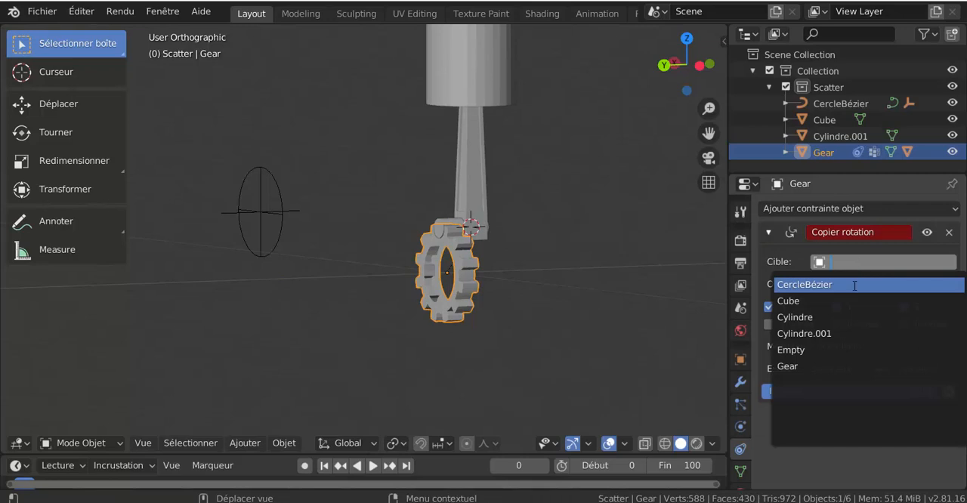
left_click(843, 350)
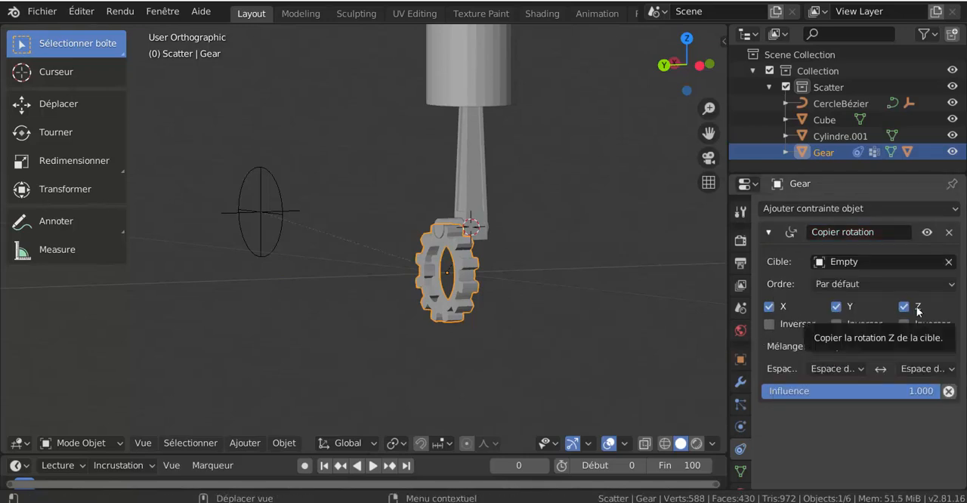
Step: Restrict the gear's Copy Rotation constraint to the Y axis and play the animation
middle_click_drag(637, 315, 539, 330)
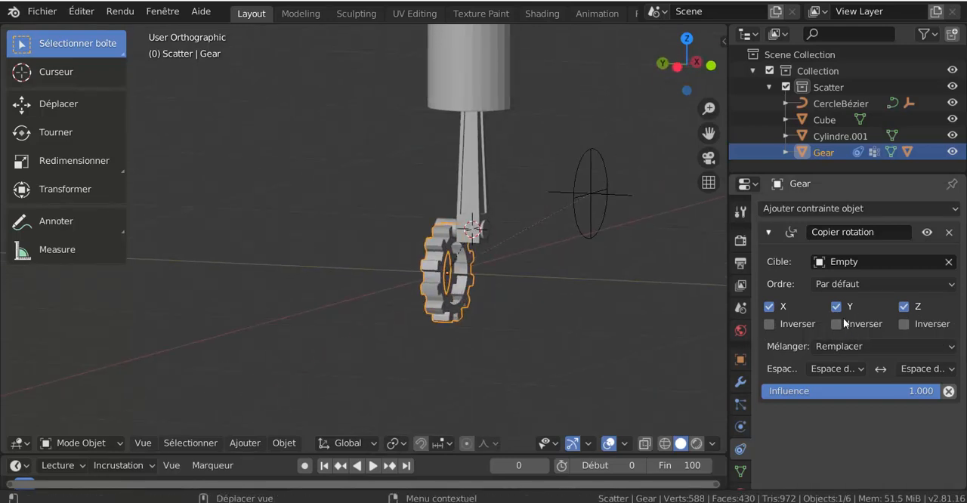
left_click(903, 306)
left_click(778, 305)
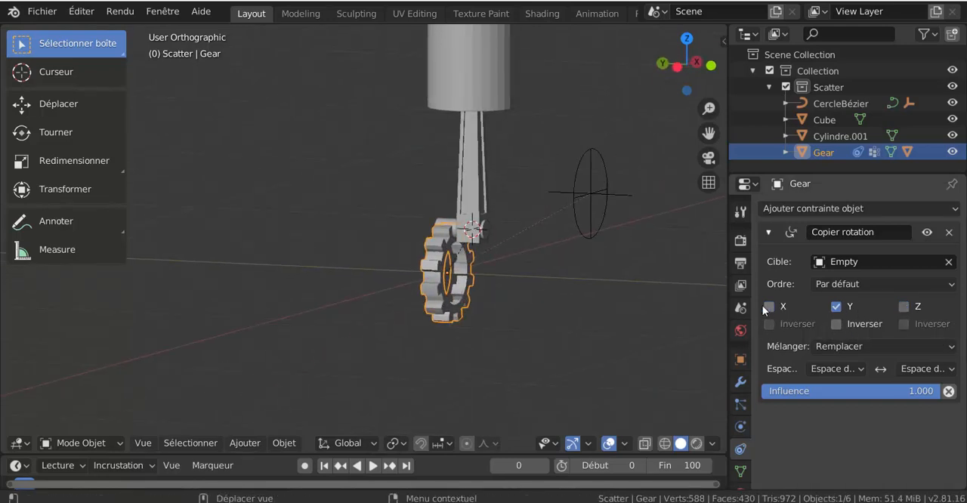
left_click(373, 466)
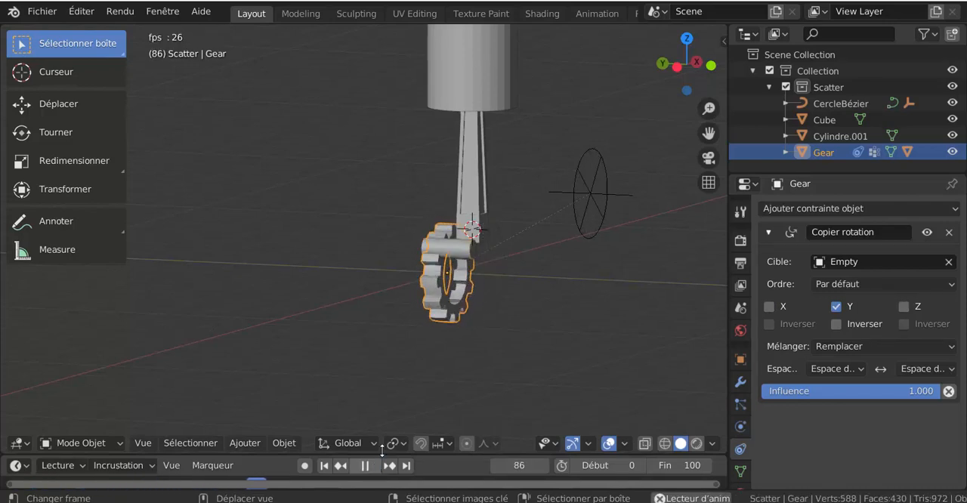
middle_click_drag(423, 323, 521, 252)
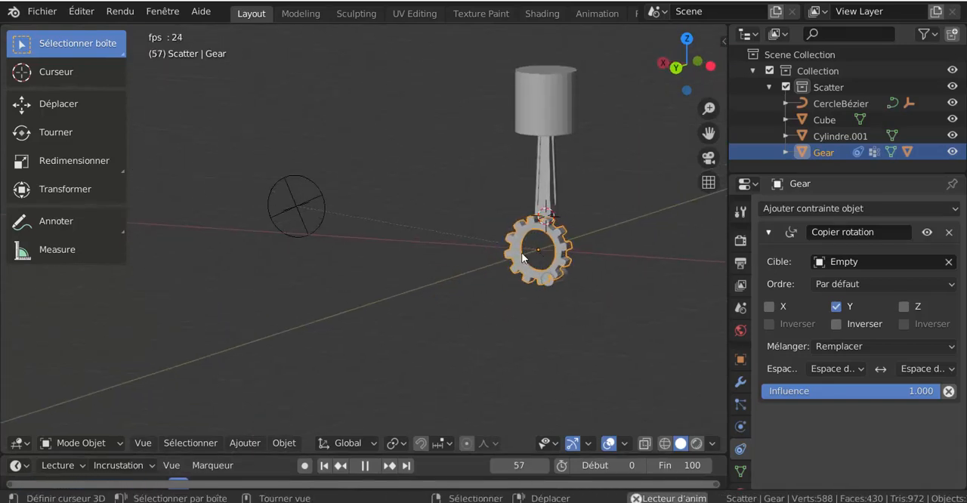
Step: Move the Bézier circle closer to the gear
left_click(319, 202)
key("g")
left_click(415, 204)
Step: Check the gear's rotation from both sides during playback, stop it and return to the first frame
middle_click_drag(463, 295, 475, 295)
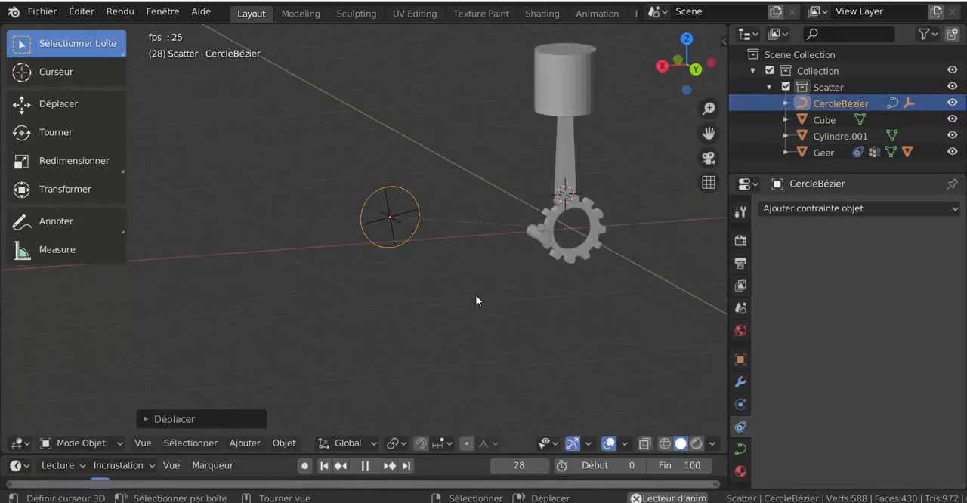
scroll(466, 288, "up", 2)
middle_click_drag(593, 247, 435, 255, "shift")
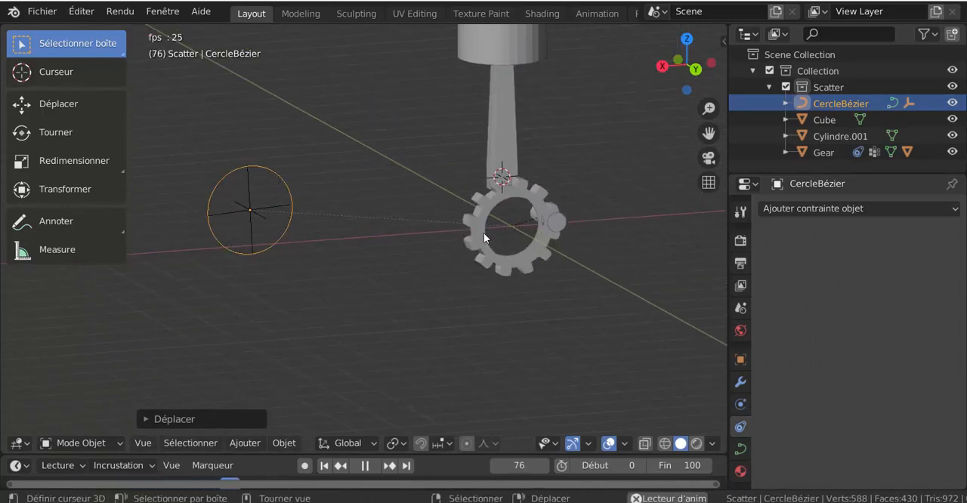
middle_click_drag(484, 232, 387, 318)
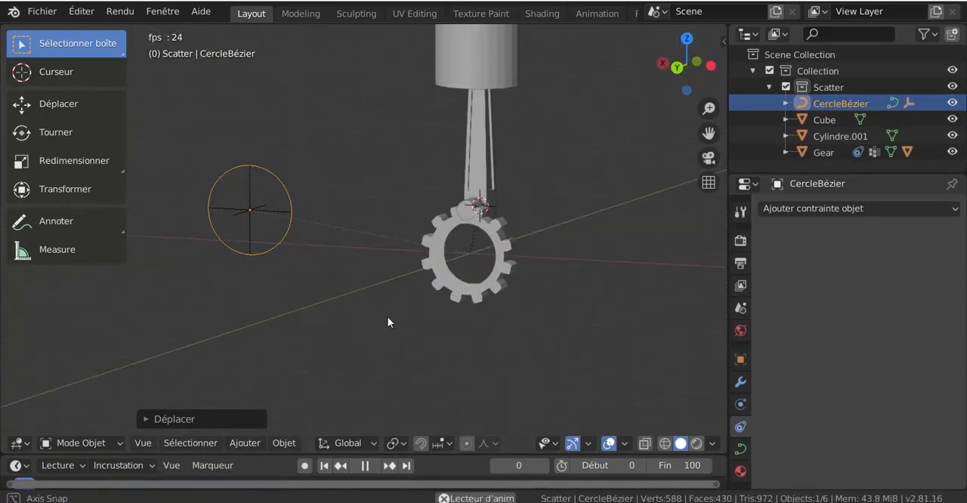
left_click(365, 465)
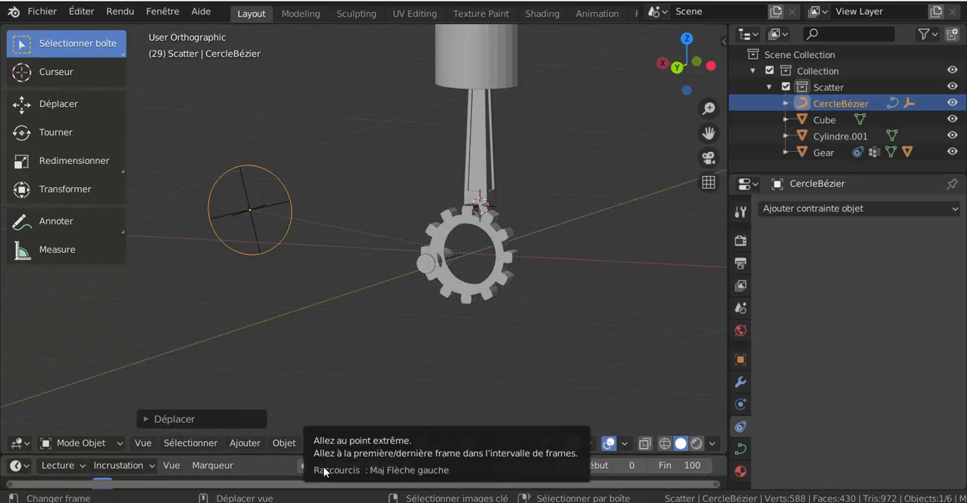
left_click(325, 466)
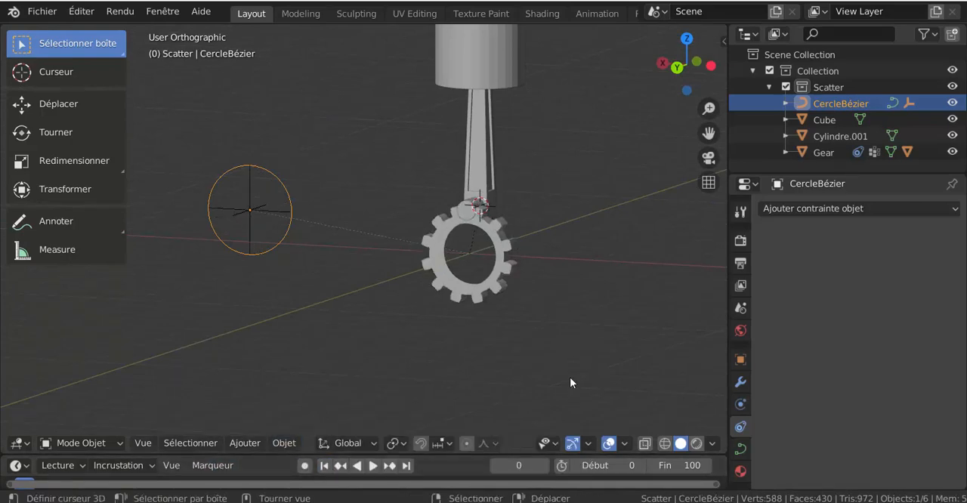
Step: Add a Copy Location constraint to the connecting rod with Cylindre as its target
left_click(494, 172)
middle_click_drag(543, 332, 434, 320)
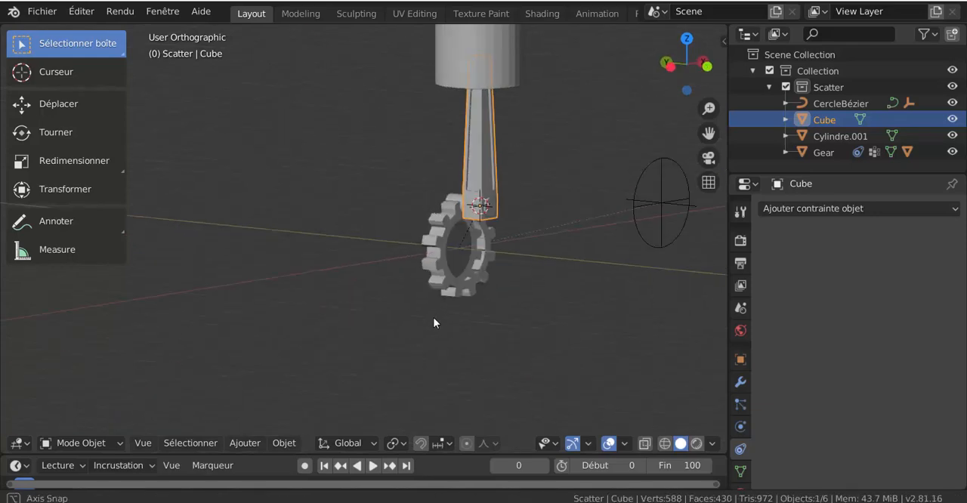
middle_click_drag(527, 364, 722, 302)
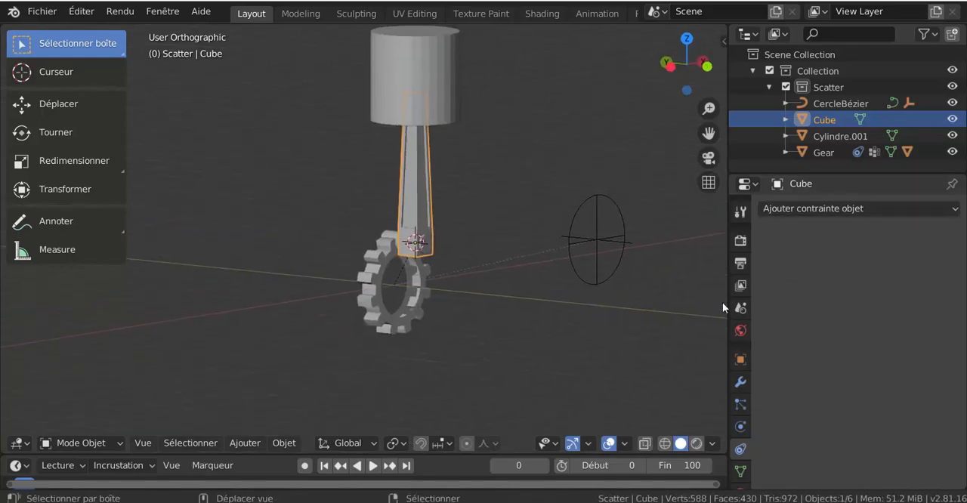
left_click(832, 210)
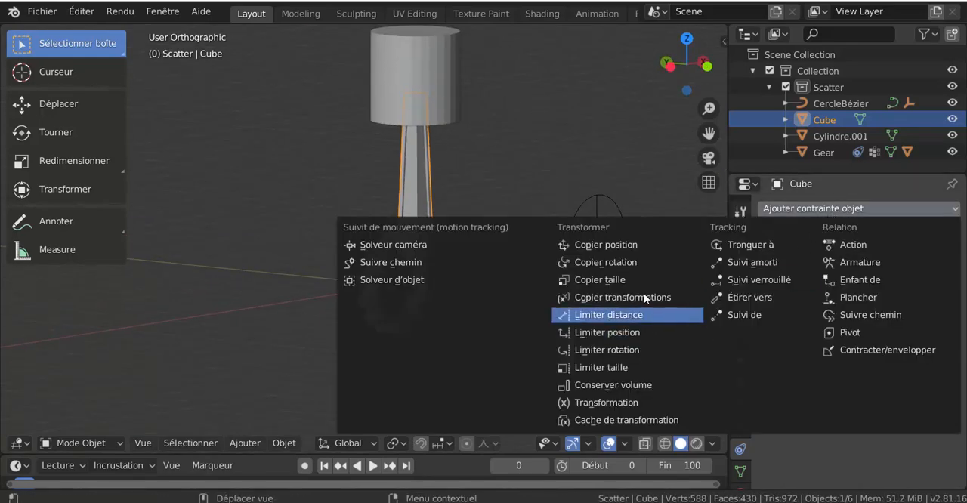
left_click(627, 243)
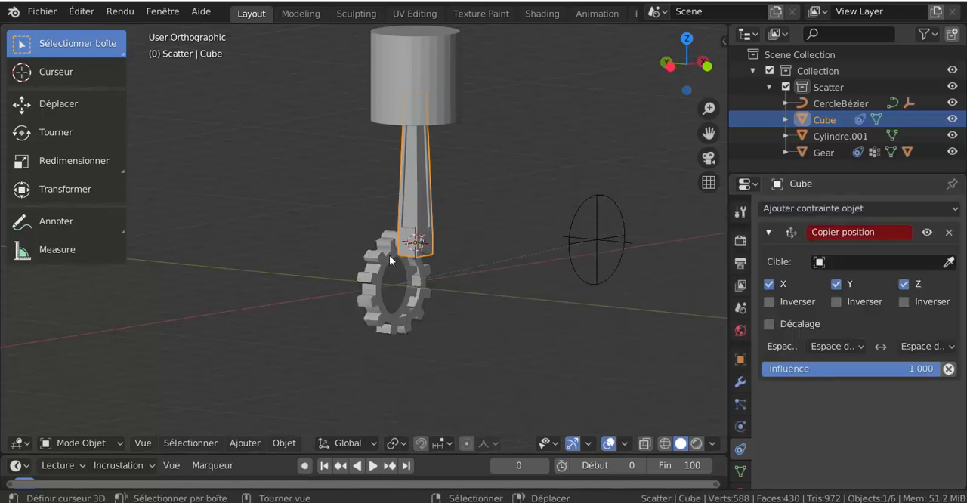
middle_click_drag(460, 309, 430, 279)
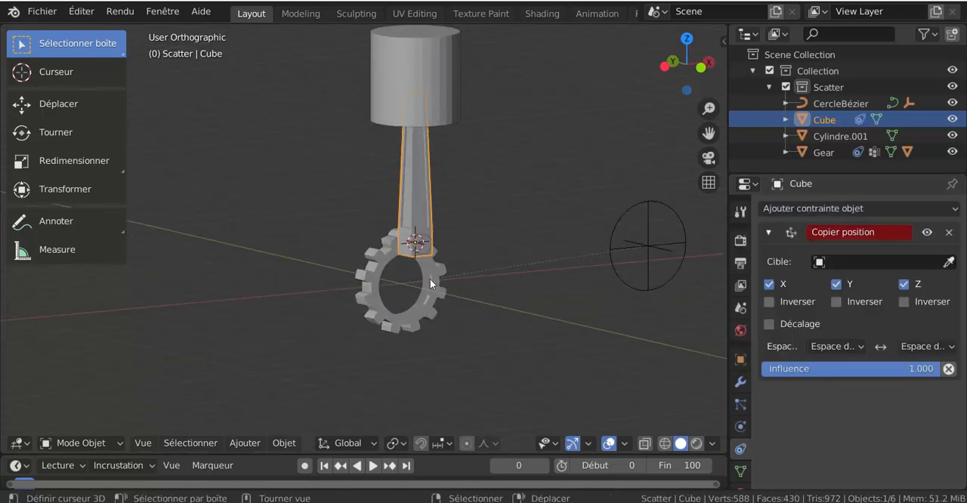
left_click(874, 260)
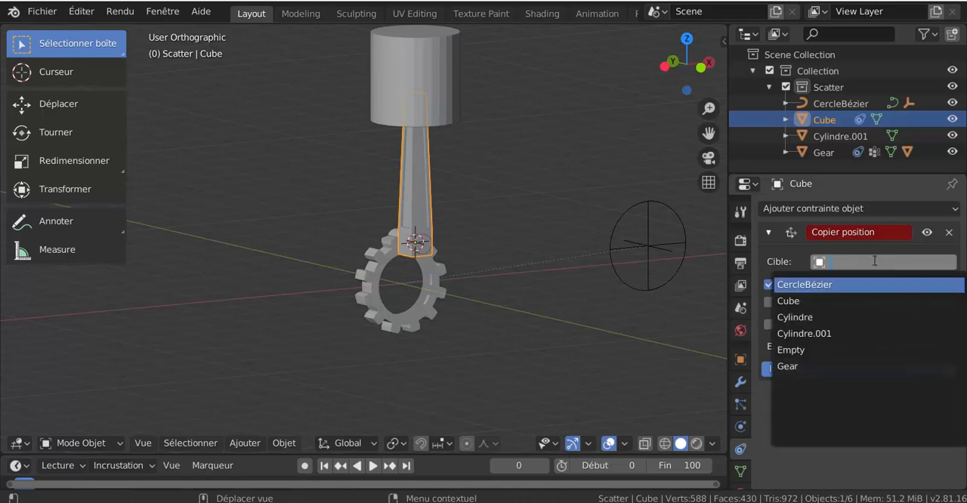
left_click(858, 317)
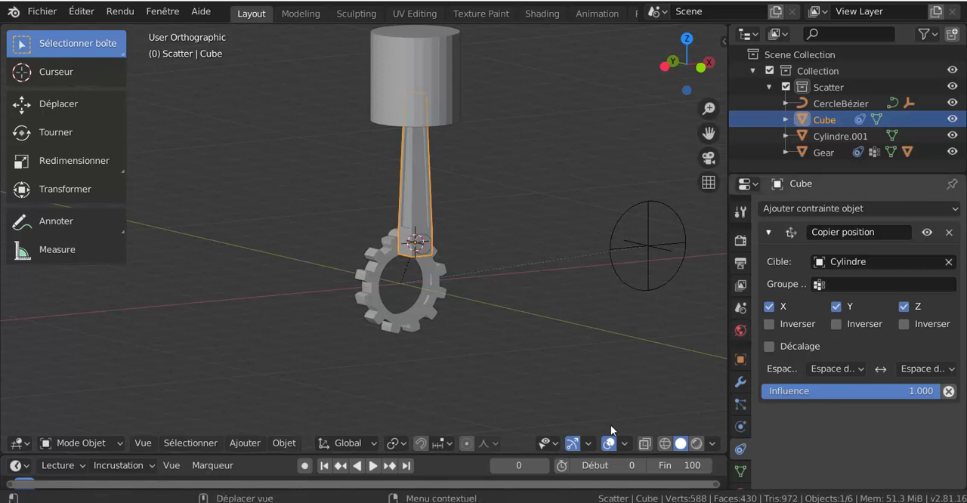
Step: Play the animation to check how the connecting rod follows the gear's pin, and return to the first frame
left_click(372, 465)
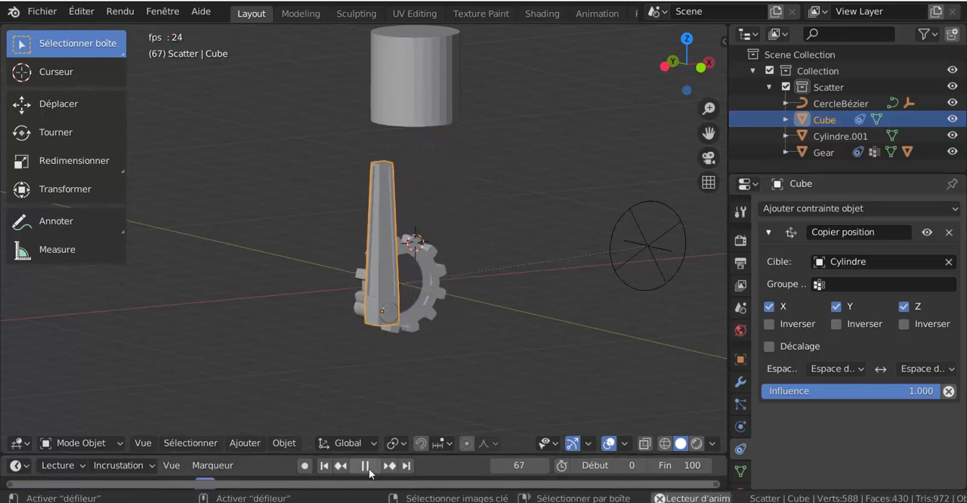
left_click(368, 466)
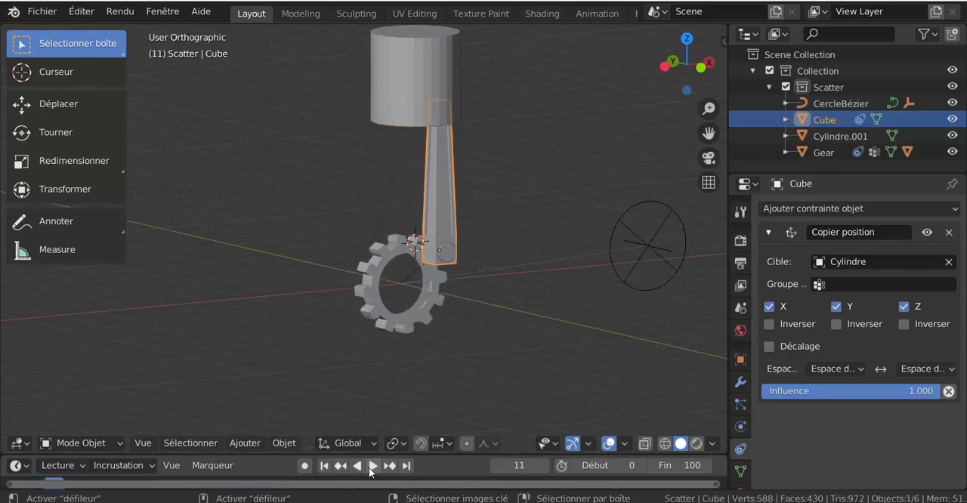
left_click(324, 466)
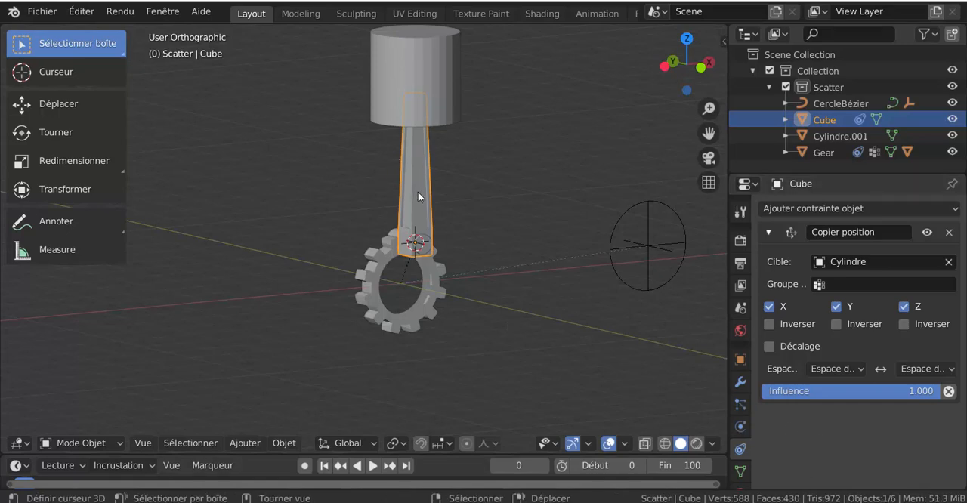
Step: Add a Damped Track constraint to the connecting rod, tracking Cylindre.001 along the Z axis
left_click(803, 207)
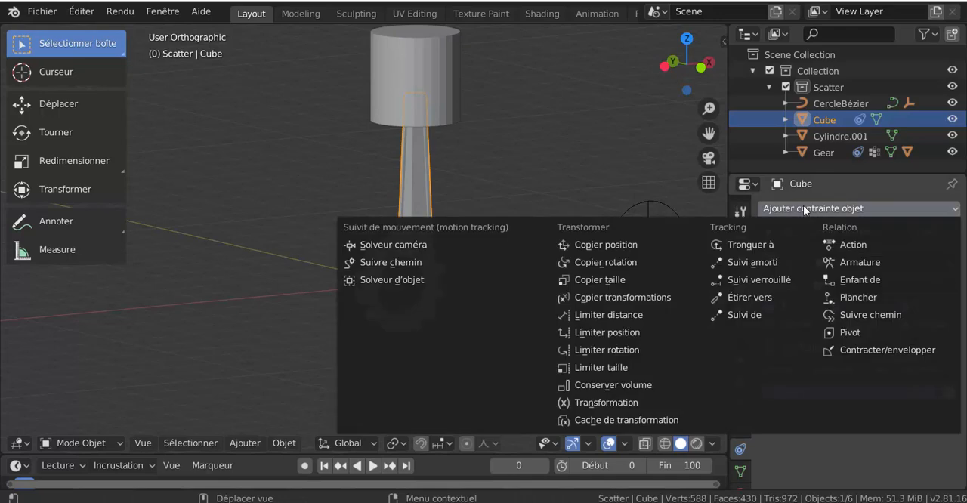
left_click(752, 262)
scroll(806, 430, "down", 1)
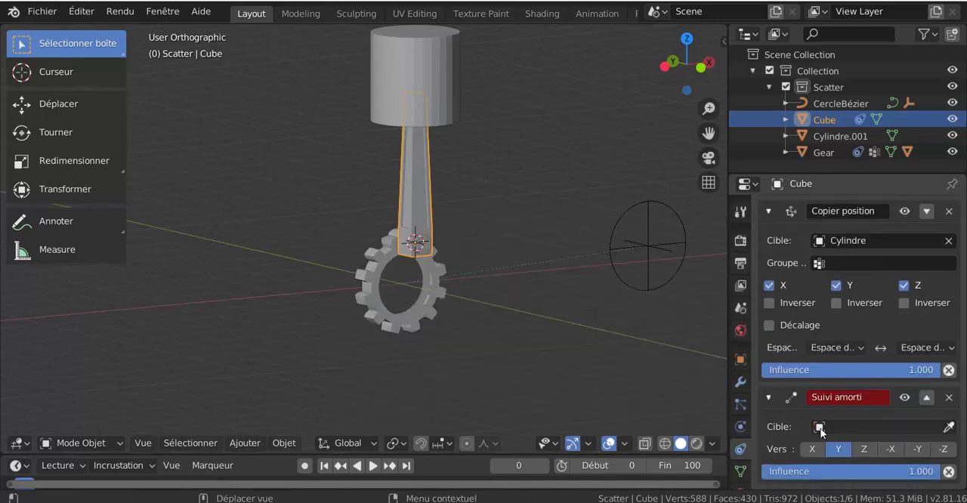
left_click(863, 449)
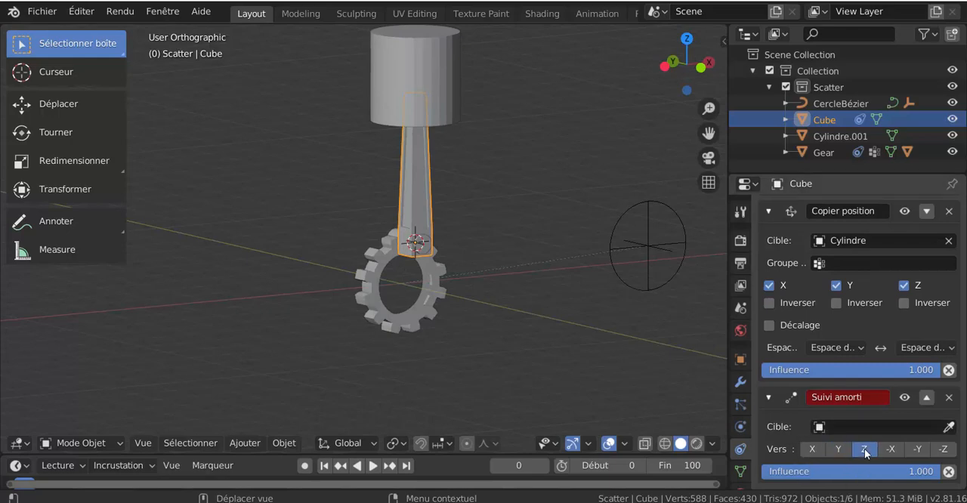
left_click(877, 428)
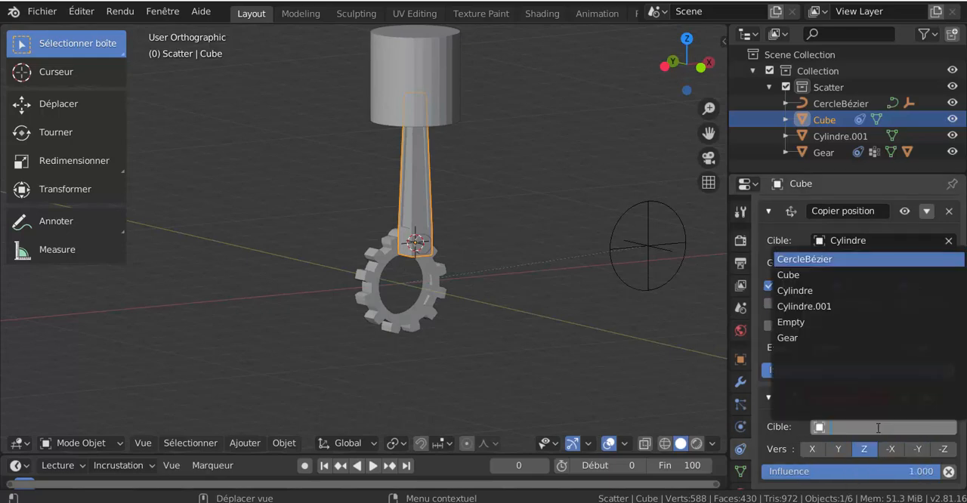
left_click(839, 304)
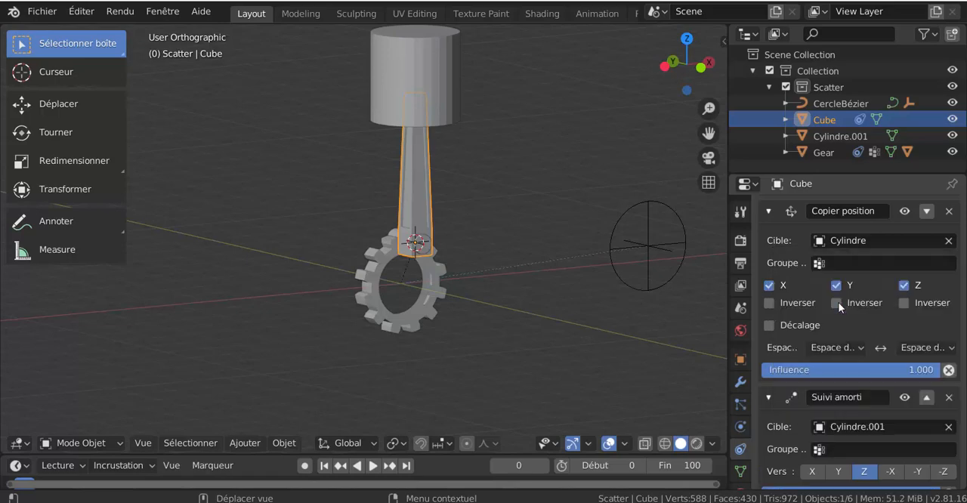
Step: Review the names and constraints of the piston, connecting rod and gear, enlarging the properties editor to fit both rod constraints
left_click(407, 80)
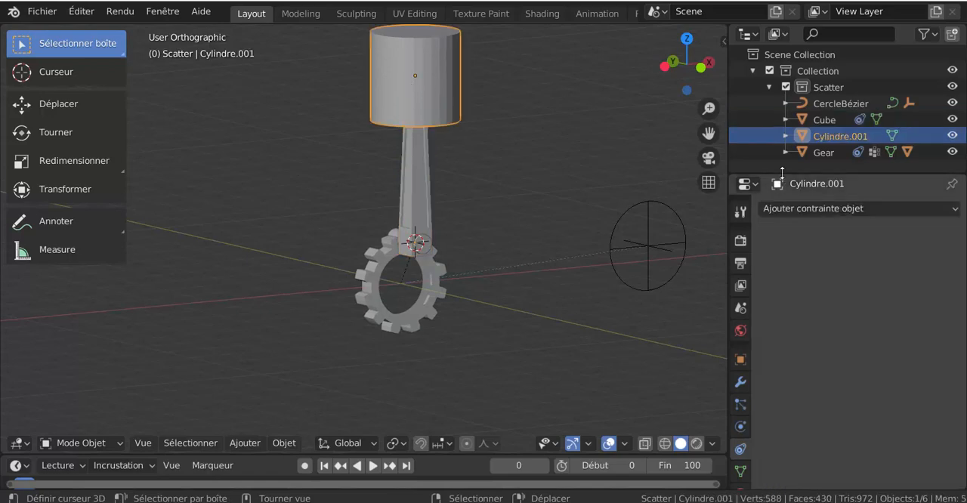
left_click_drag(782, 175, 781, 255)
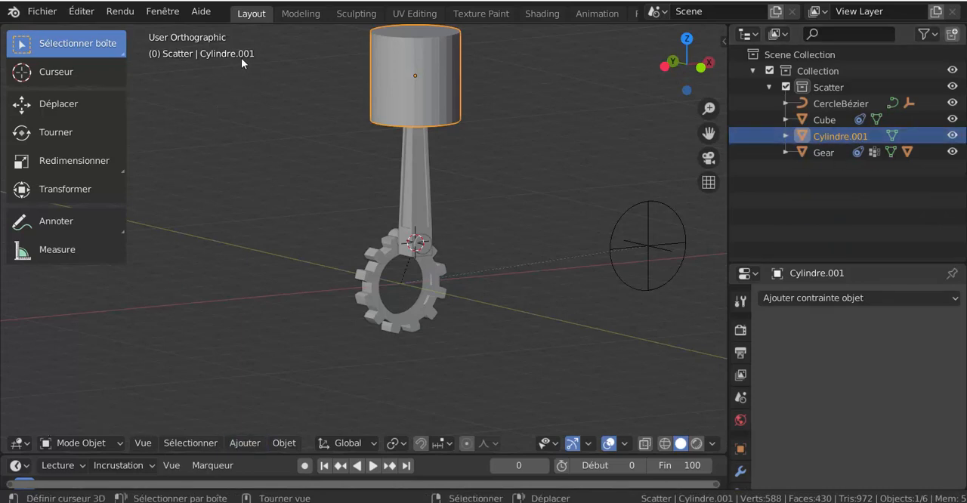
left_click(408, 190)
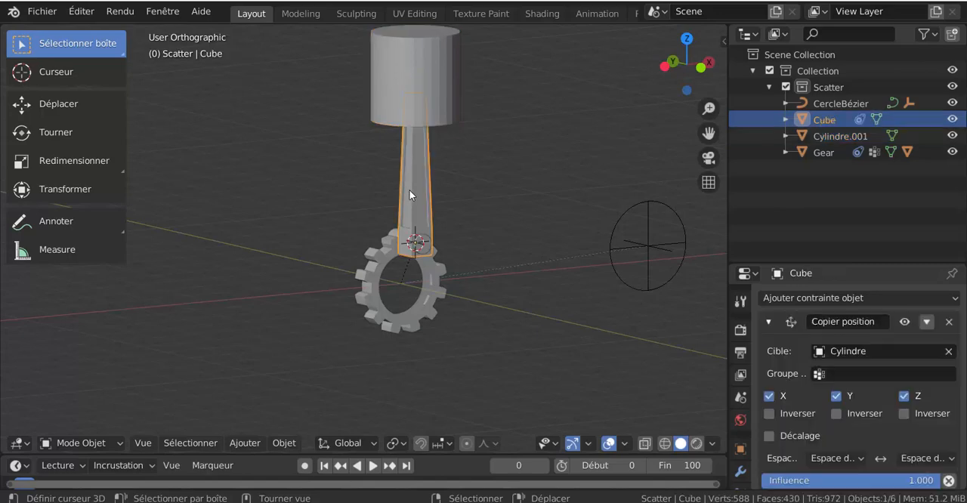
left_click(419, 250)
left_click(378, 287)
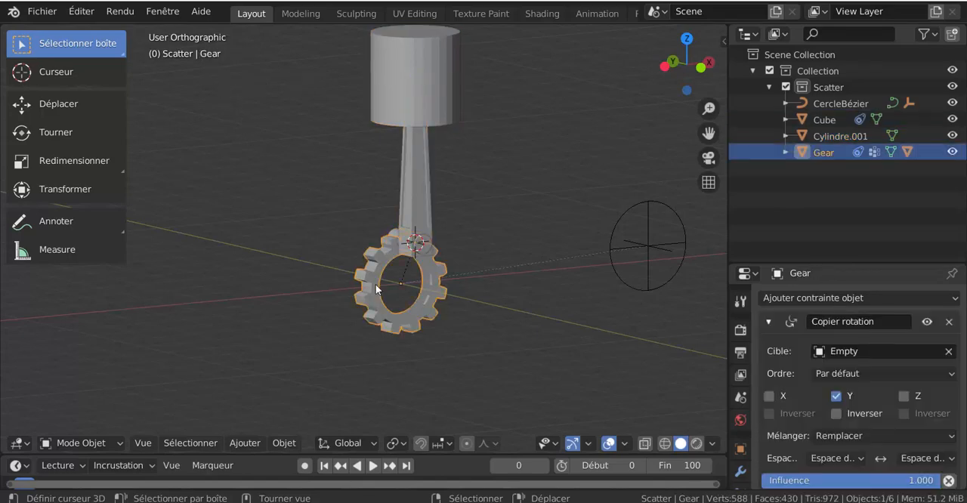
left_click(408, 62)
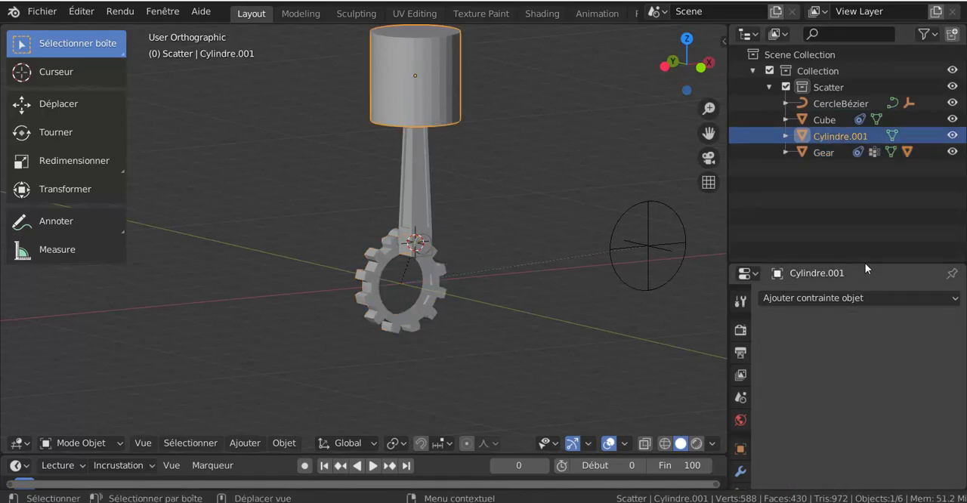
left_click_drag(865, 263, 861, 108)
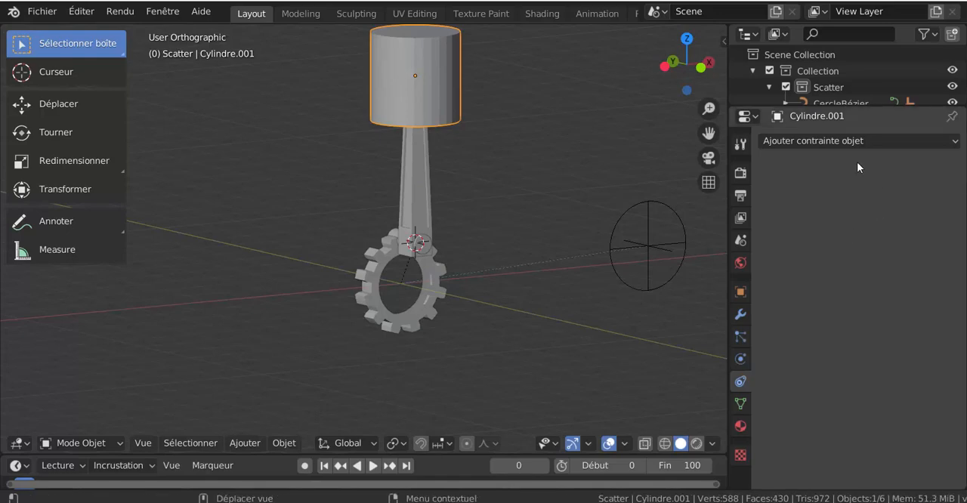
left_click(420, 189)
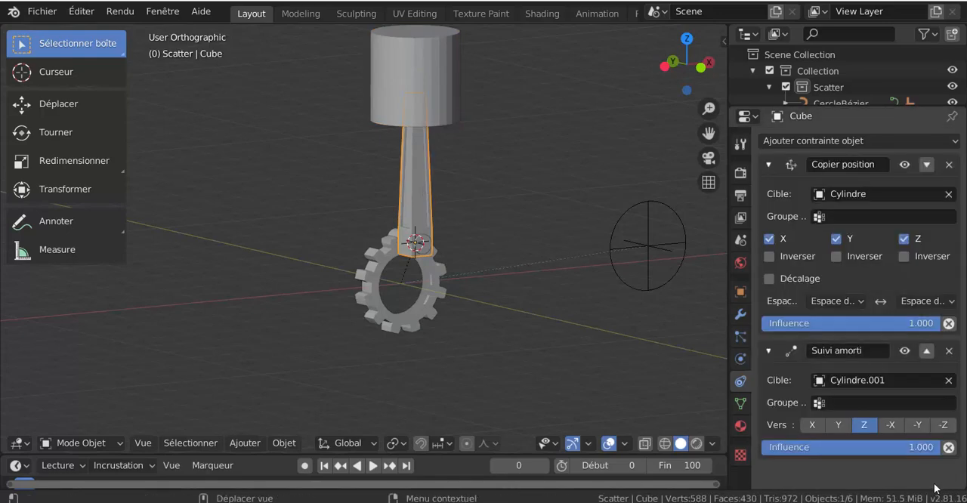
Step: Add a Copy Location constraint to the piston, restricted to the Z axis and with Offset enabled
left_click(432, 94)
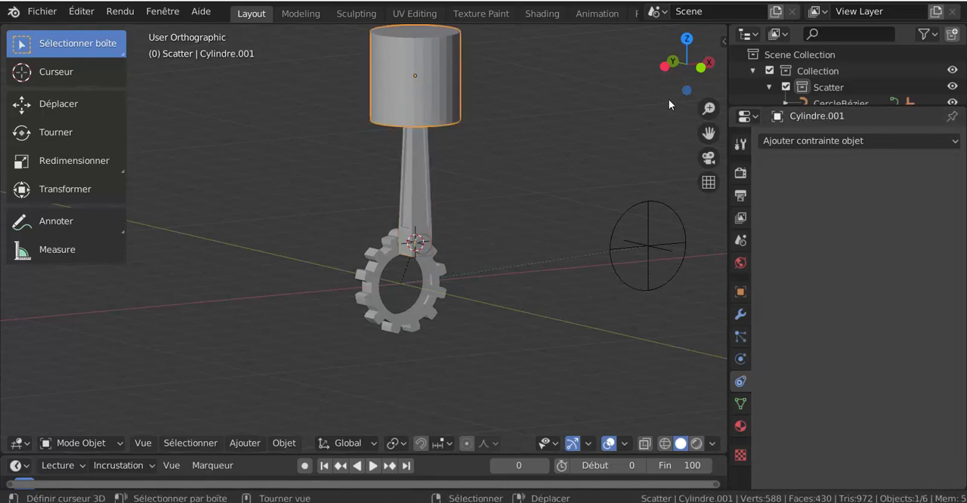
left_click(855, 141)
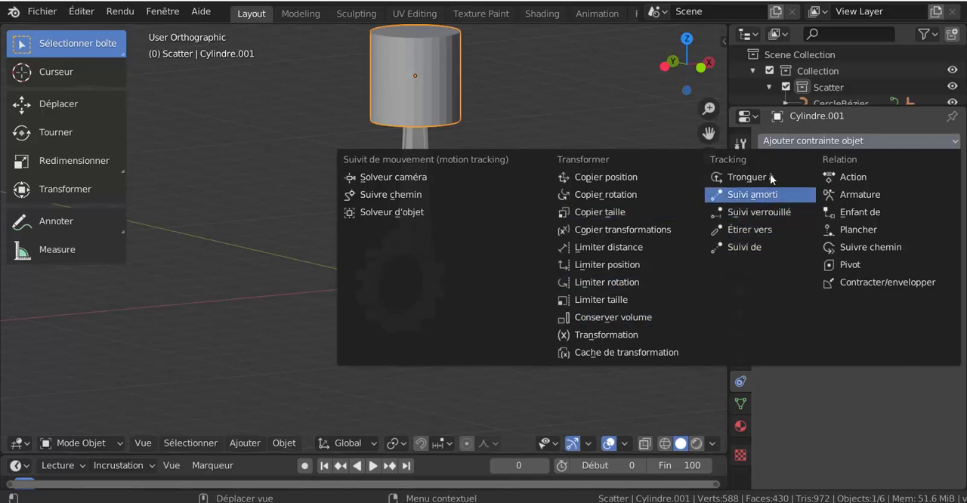
left_click(603, 178)
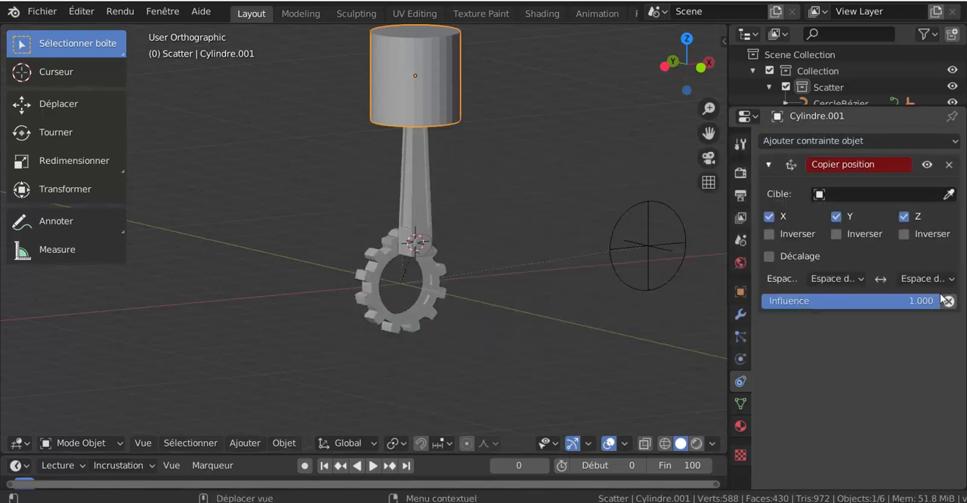
left_click(905, 216)
left_click(836, 216)
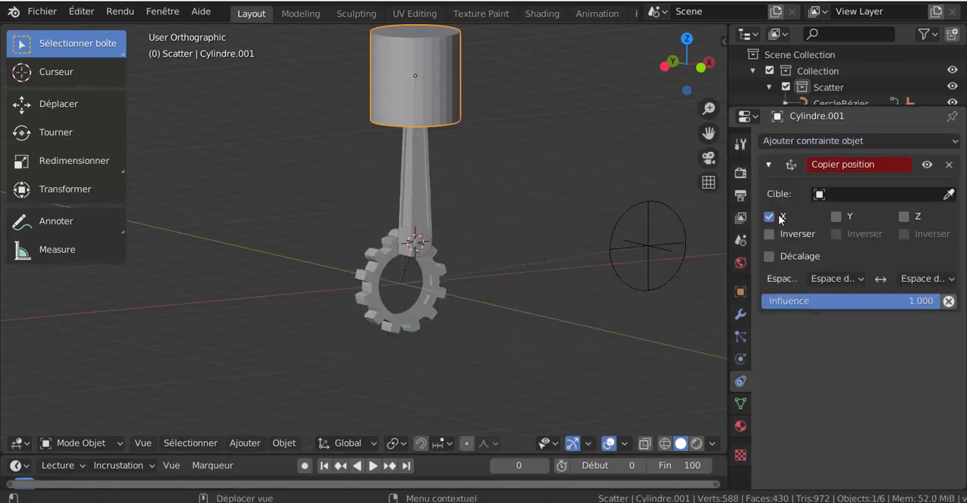
left_click(769, 216)
left_click(903, 216)
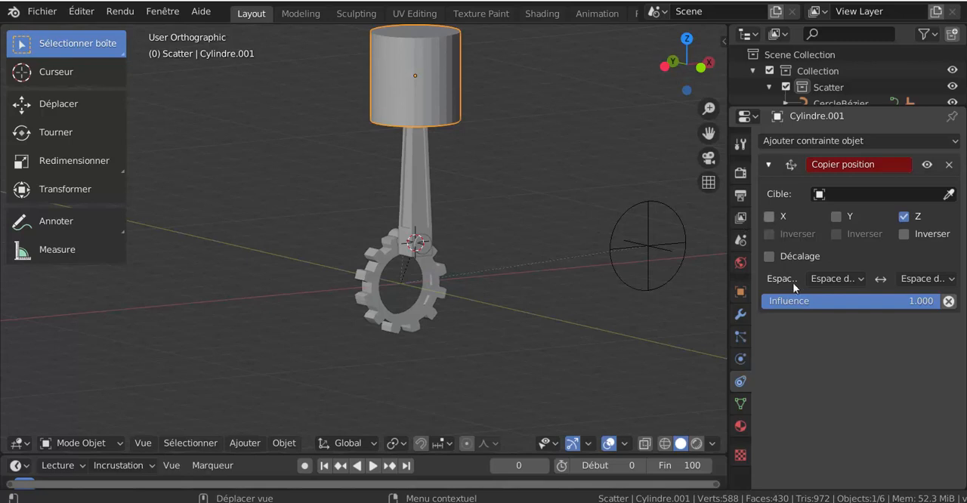
left_click(769, 256)
Step: Set Cube, the connecting rod, as the target of the piston's Copy Location constraint
left_click(872, 193)
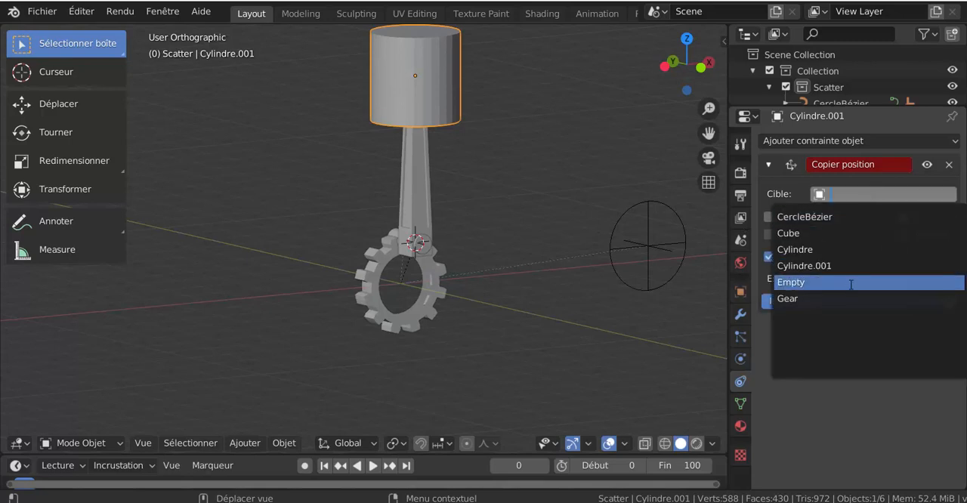
left_click(859, 269)
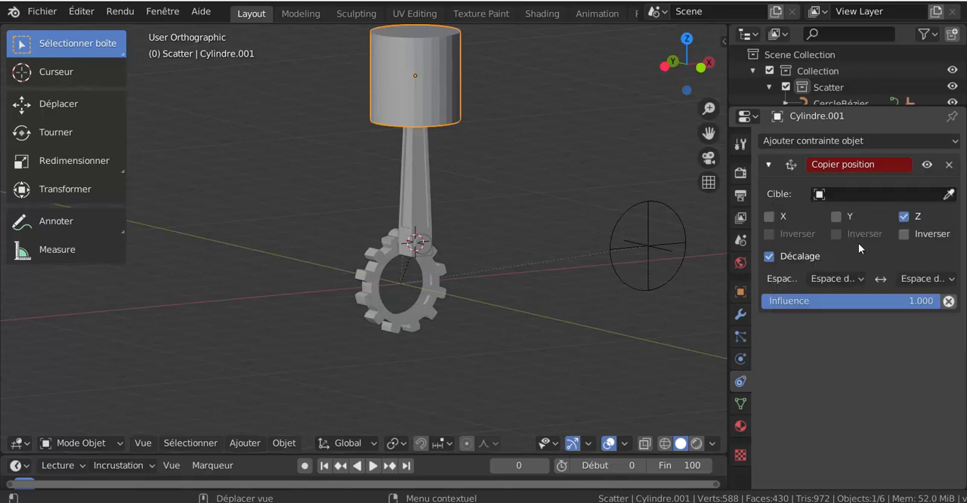
left_click(871, 188)
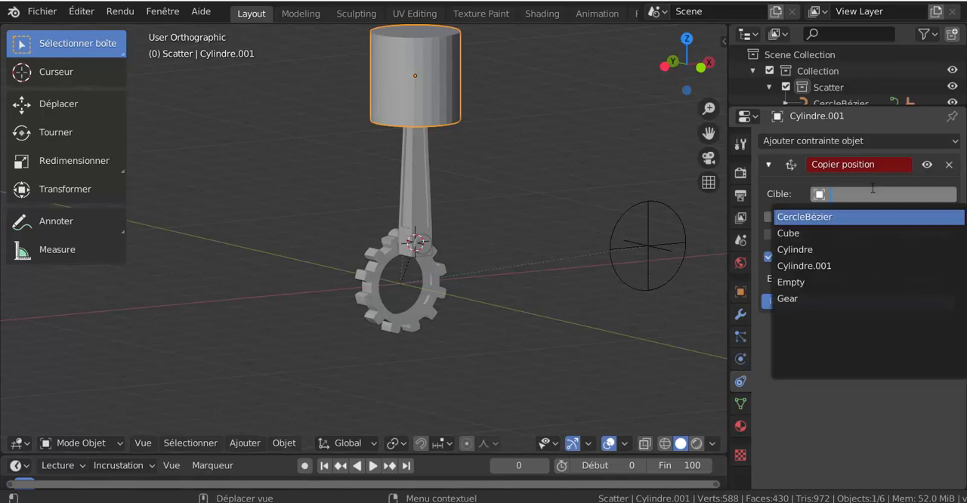
left_click(814, 234)
Step: Move the piston down about 0.84 m along the global Z axis onto the top of the connecting rod
scroll(404, 130, "down", 3)
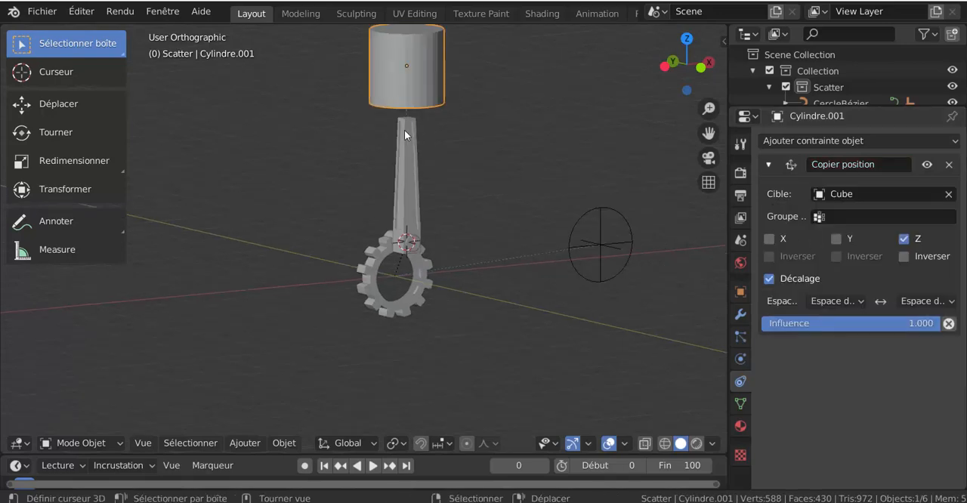
key("g")
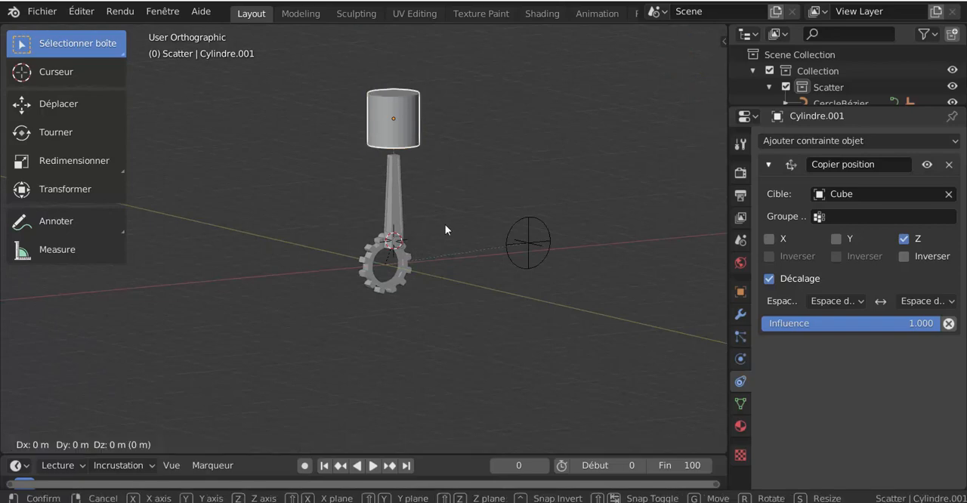
key("z")
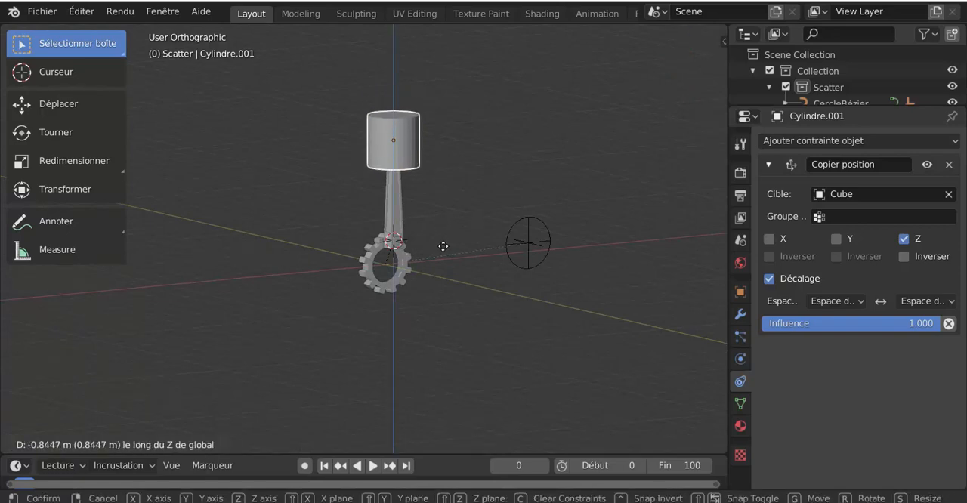
left_click(442, 243)
Step: Play the animation and check the piston and connecting rod movement from behind and in right view, then stop playback
middle_click_drag(442, 243, 477, 254)
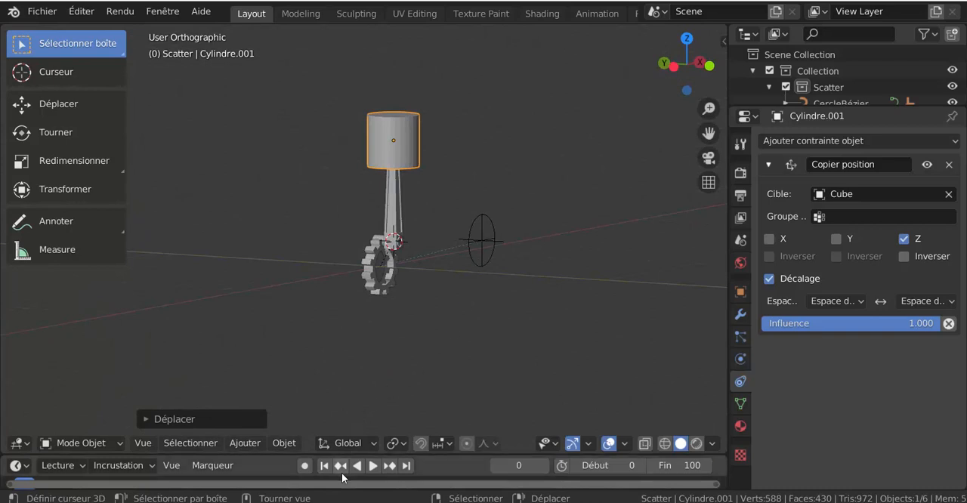
left_click(369, 465)
middle_click_drag(394, 353, 572, 339)
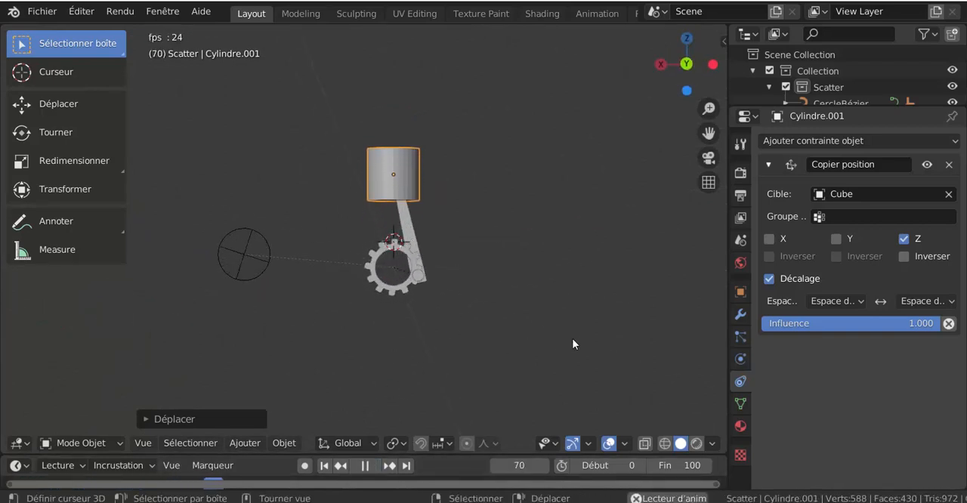
scroll(572, 338, "up", 3)
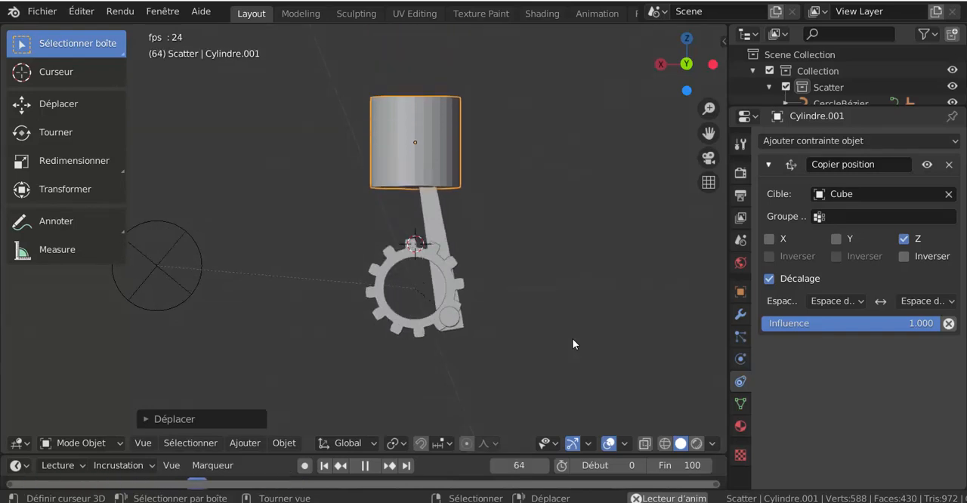
middle_click_drag(572, 338, 442, 359)
key("KP_3")
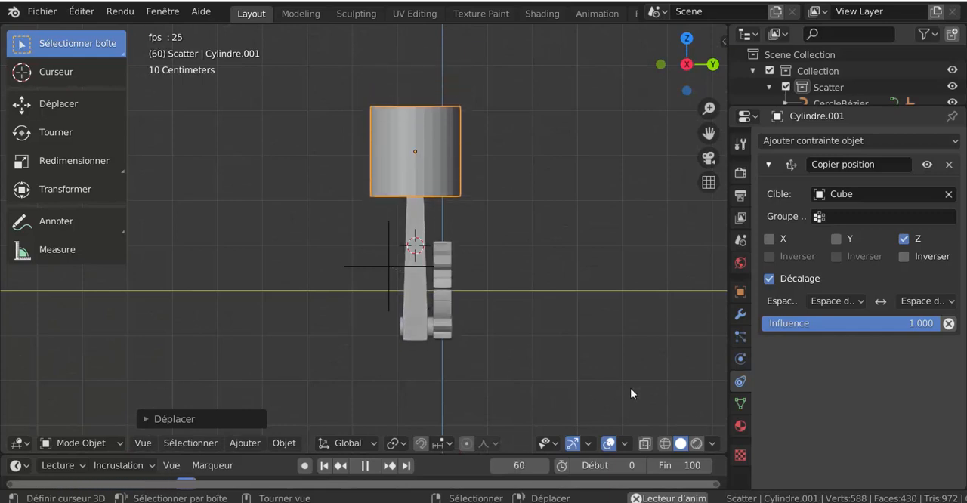
key("space")
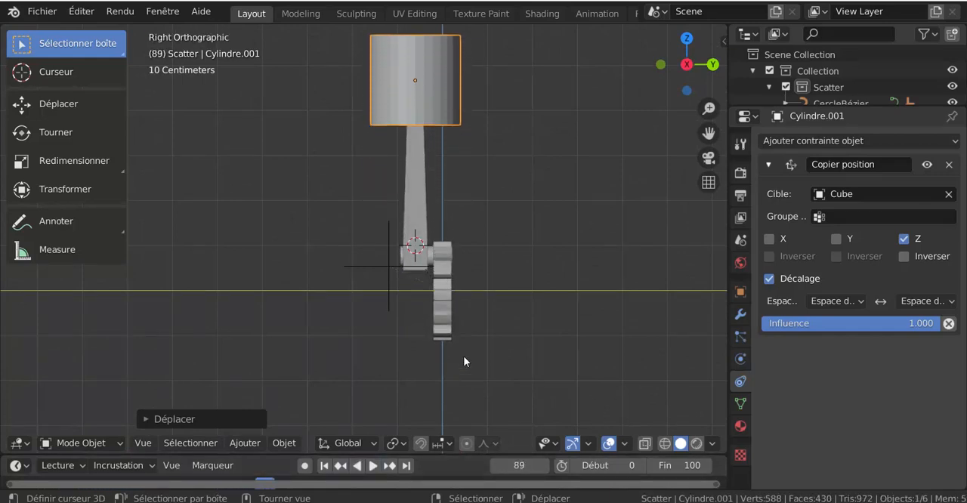
Step: Duplicate the gear, its pin, the connecting rod and the piston together, offsetting the copy 3 m along Y
left_click(446, 294)
scroll(447, 294, "up", 2)
left_click(459, 261, "shift")
left_click(423, 158, "shift")
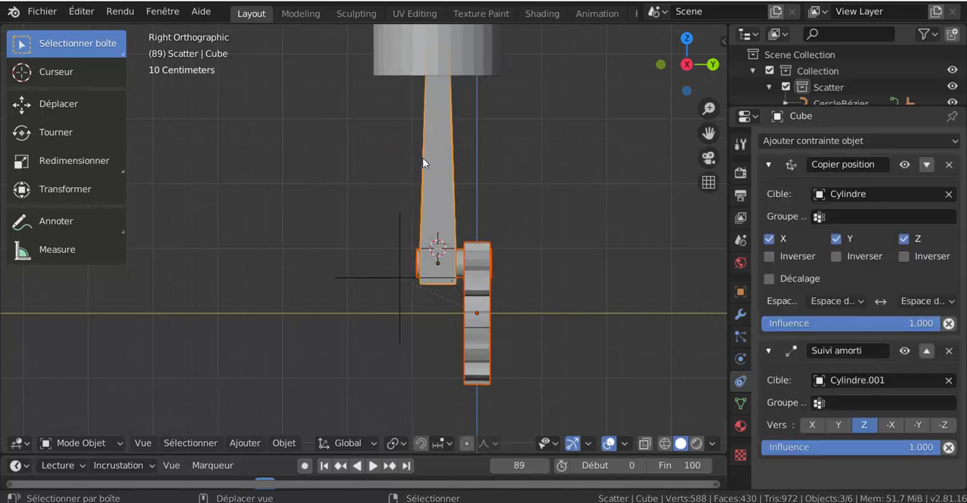
left_click(437, 61, "shift")
scroll(423, 364, "down", 3)
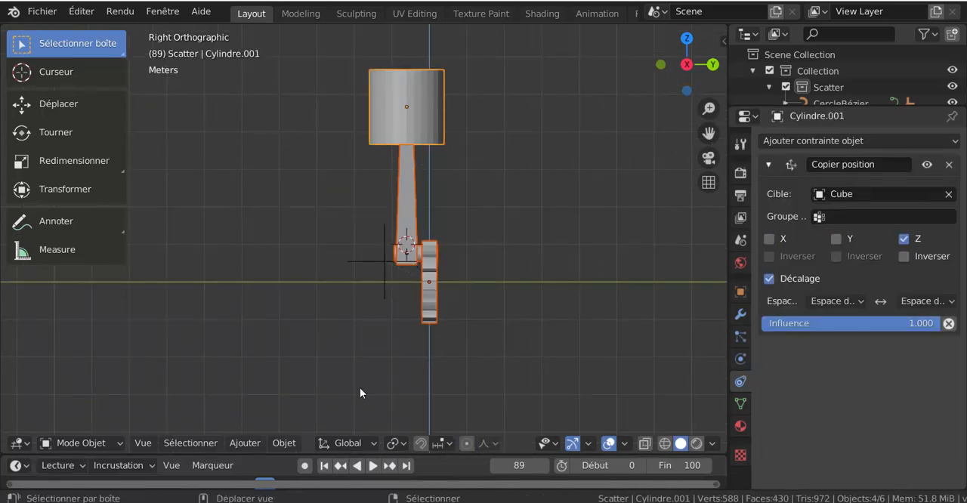
middle_click_drag(359, 388, 315, 391, "shift")
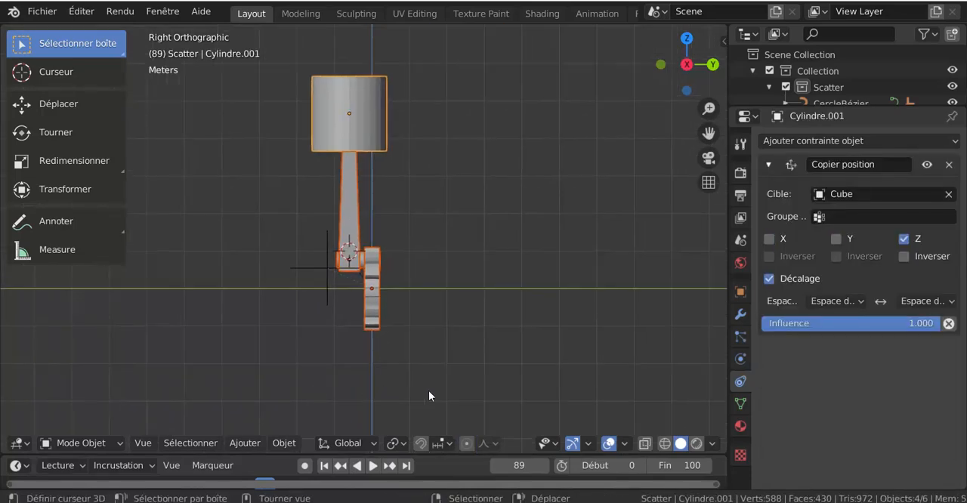
scroll(428, 393, "down", 2)
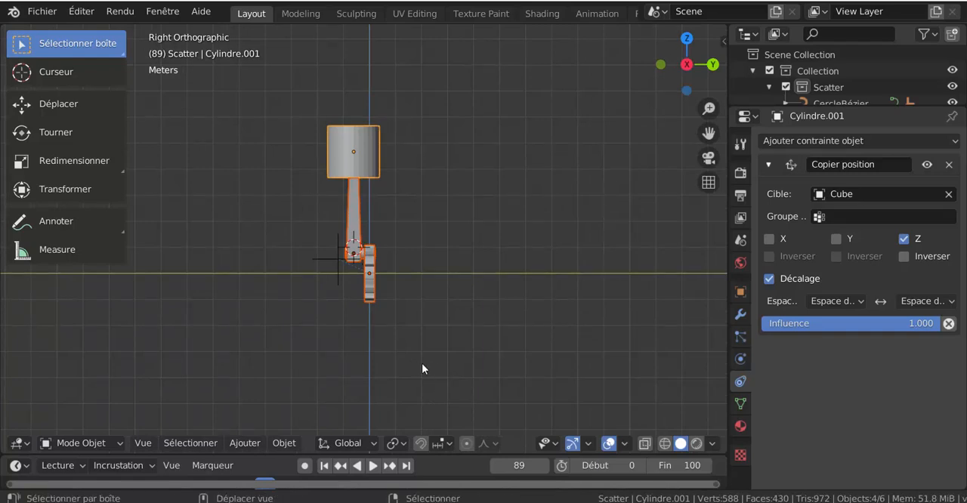
key("shift+d")
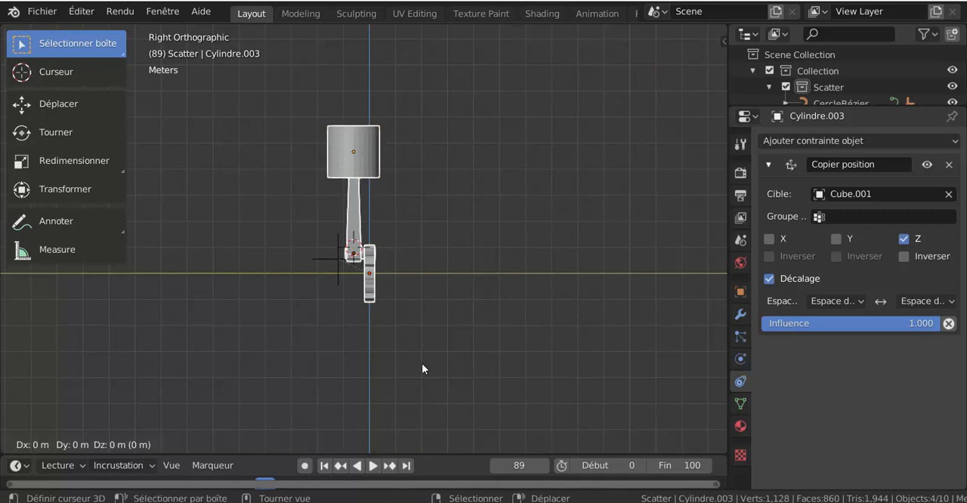
type("y")
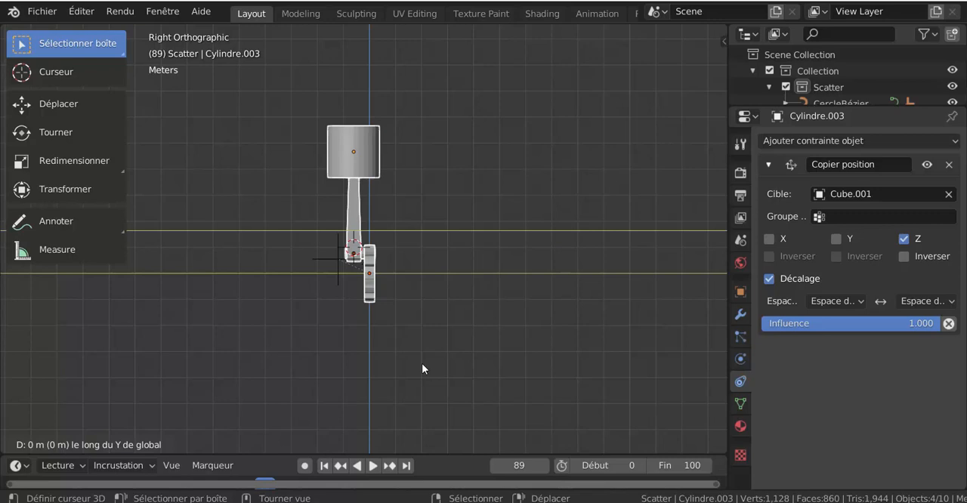
type("3")
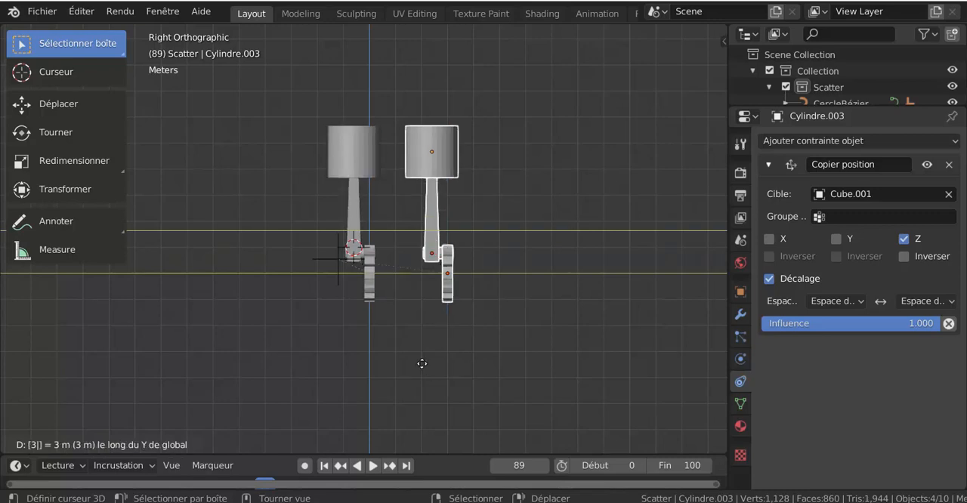
key("Return")
Step: Duplicate the piston assembly two more times, placing each new copy 3 m further along Y
middle_click_drag(487, 325, 410, 336, "shift")
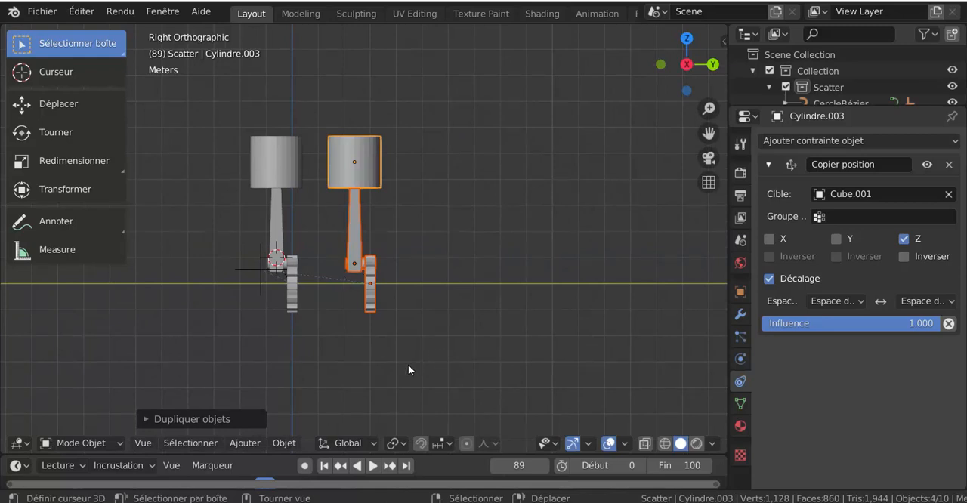
key("shift+d")
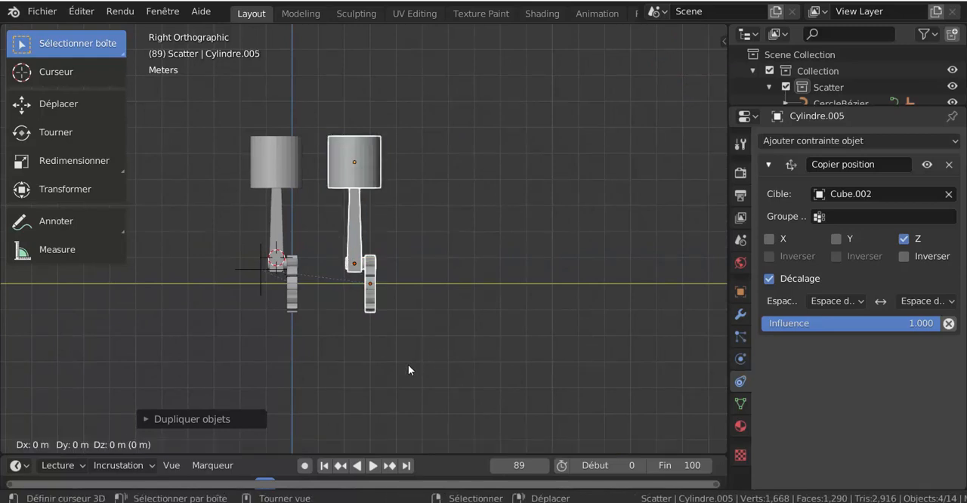
type("y")
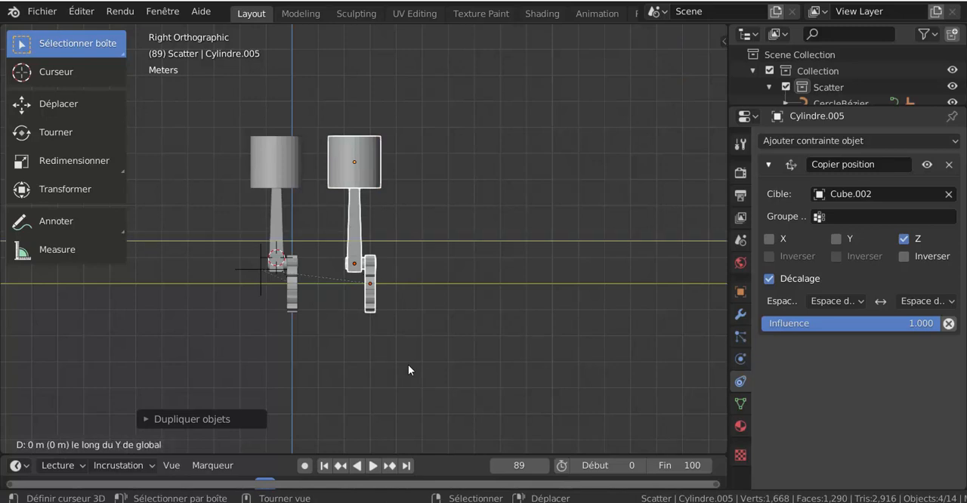
type("3")
key("Return")
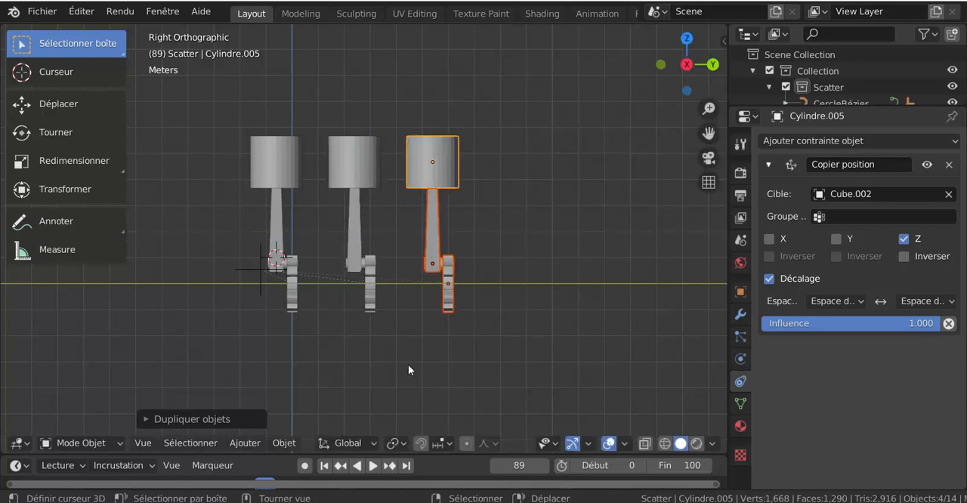
key("shift+d")
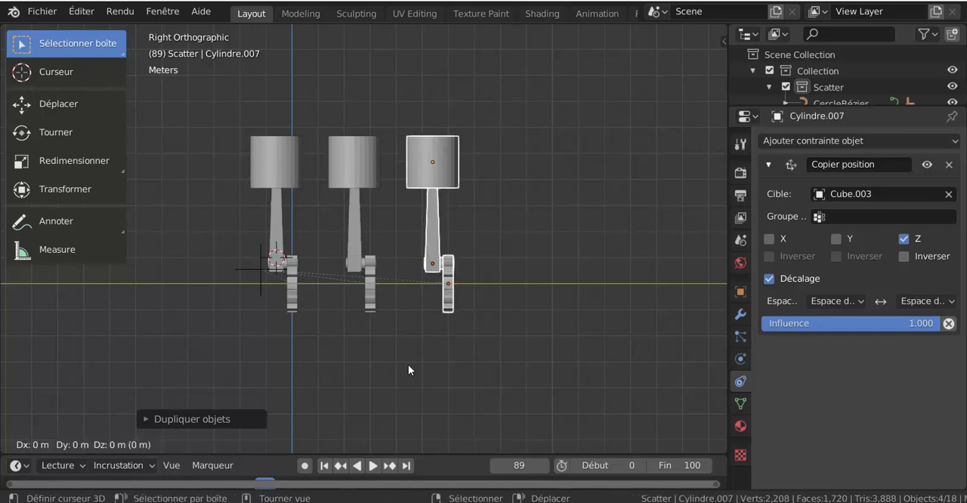
type("y")
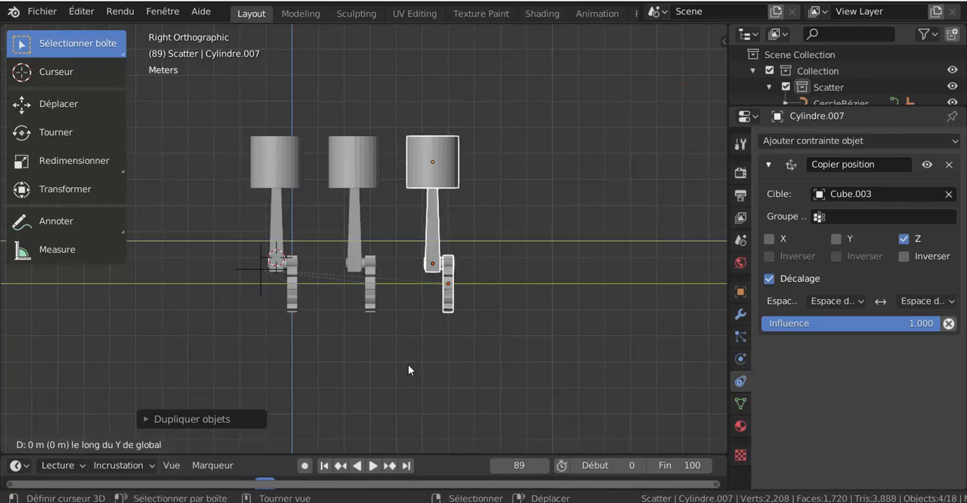
type("3")
key("Return")
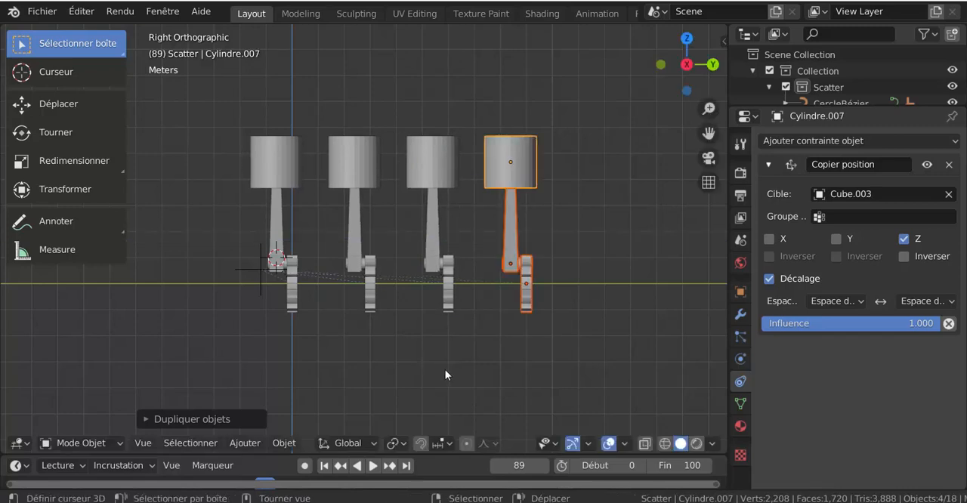
Step: Deselect everything and play the animation in an angled view to check the motion of the four piston assemblies
middle_click_drag(445, 369, 384, 385)
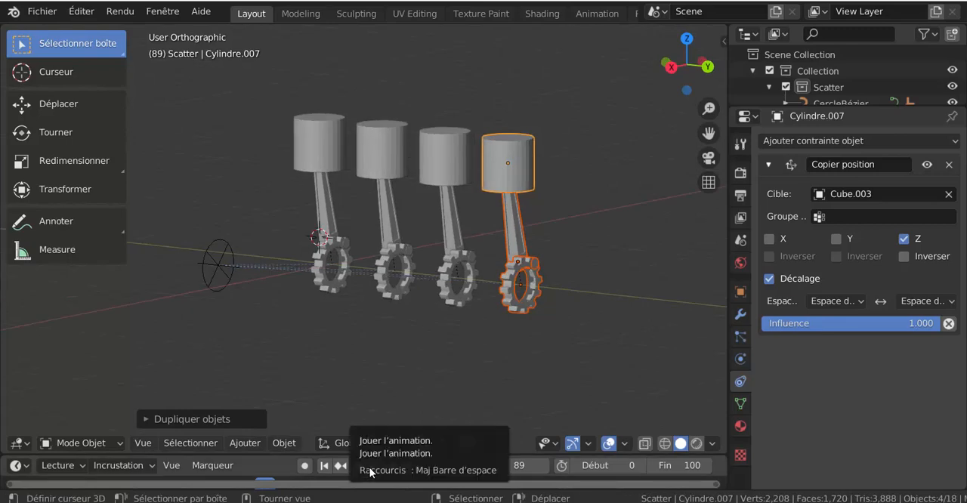
left_click(436, 376)
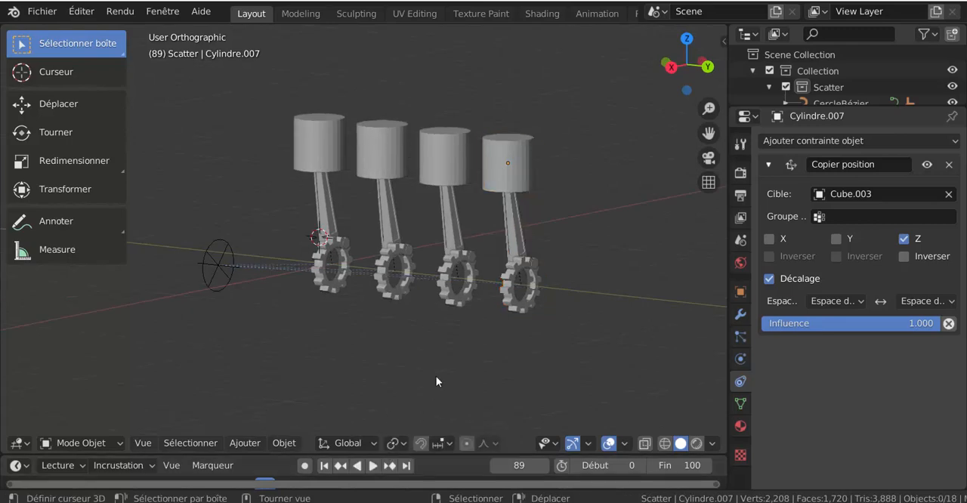
left_click(372, 465)
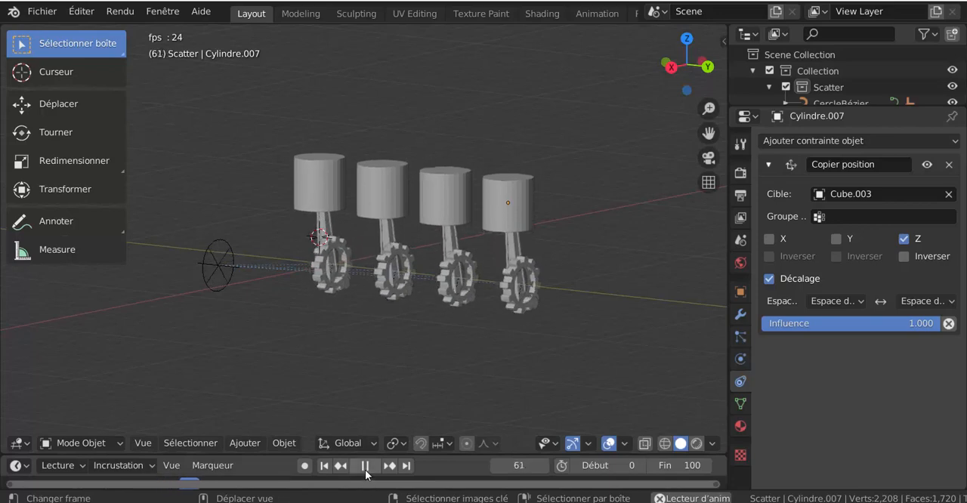
key("space")
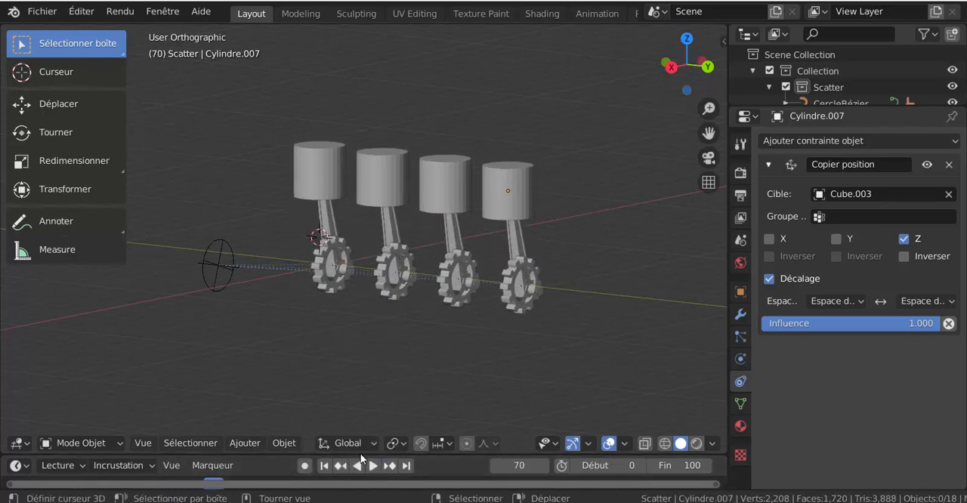
Step: Enlarge the timeline area and return the animation to frame 0
left_click_drag(361, 455, 351, 385)
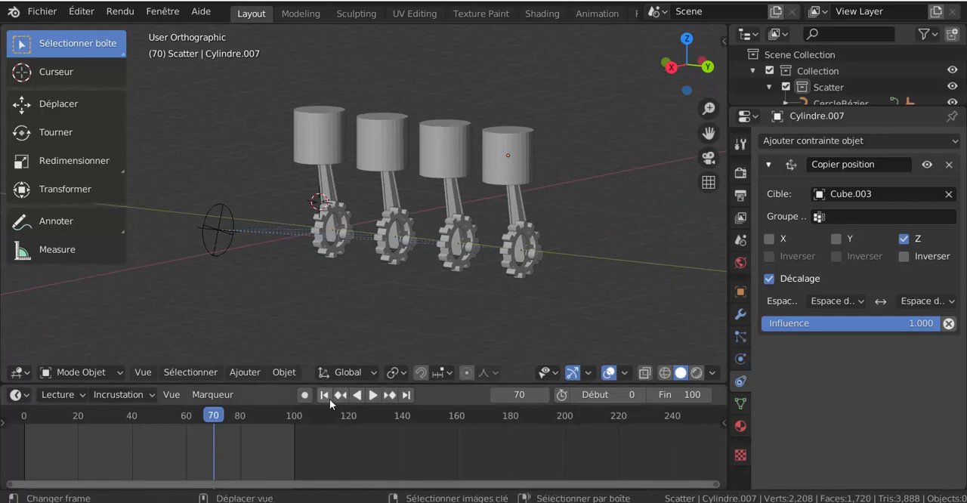
left_click(340, 395)
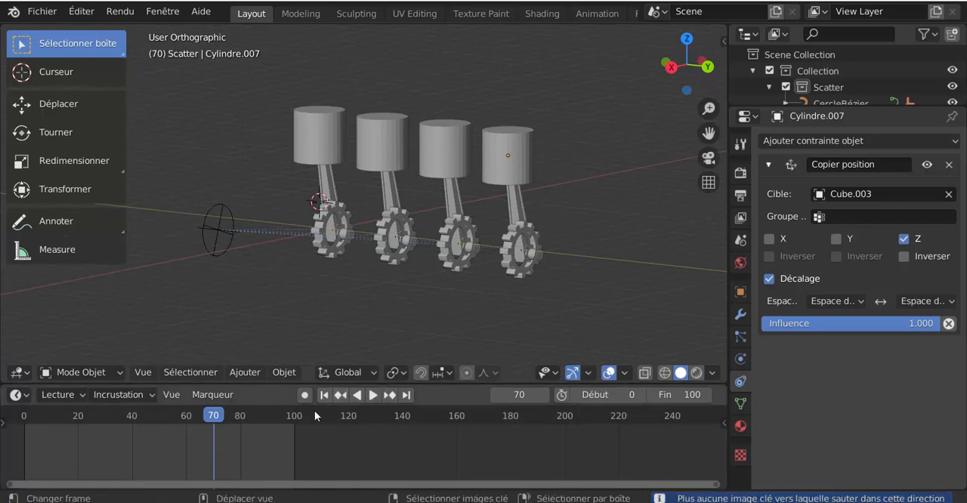
left_click(324, 395)
middle_click_drag(402, 297, 377, 320)
Step: Set both the target and owner space of the second gear's Copier rotation constraint to Espace local
left_click(364, 273)
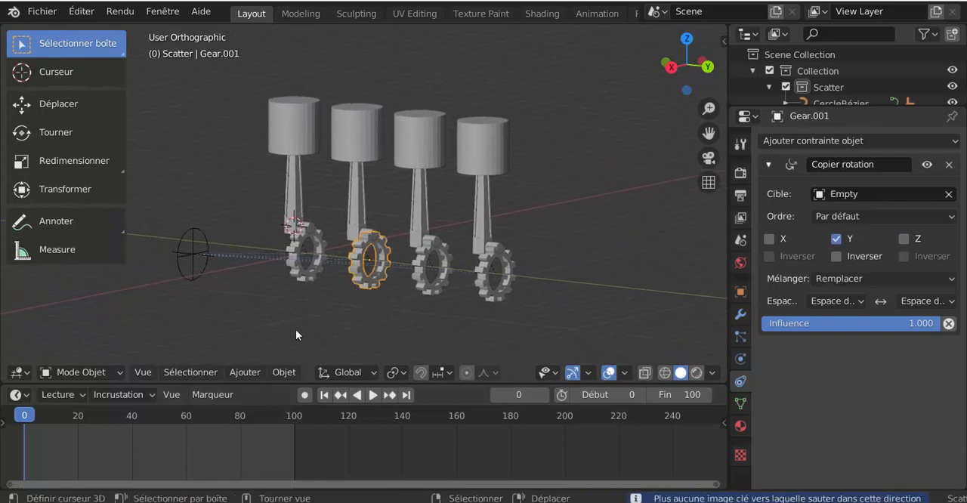
scroll(296, 330, "up", 2)
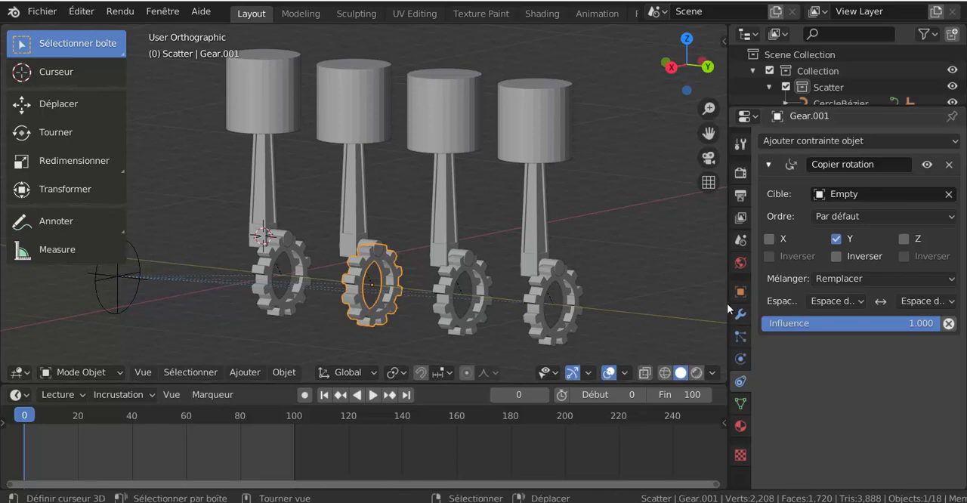
left_click_drag(728, 303, 621, 308)
left_click(767, 301)
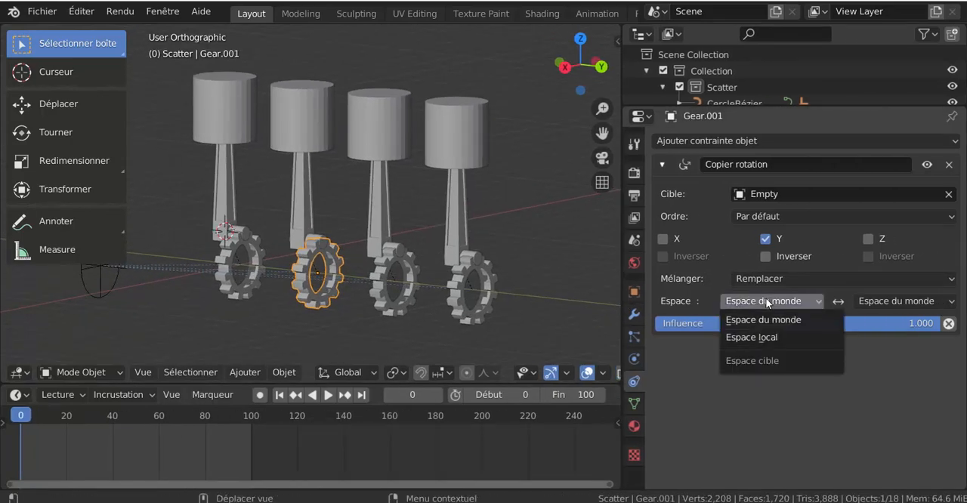
left_click(766, 337)
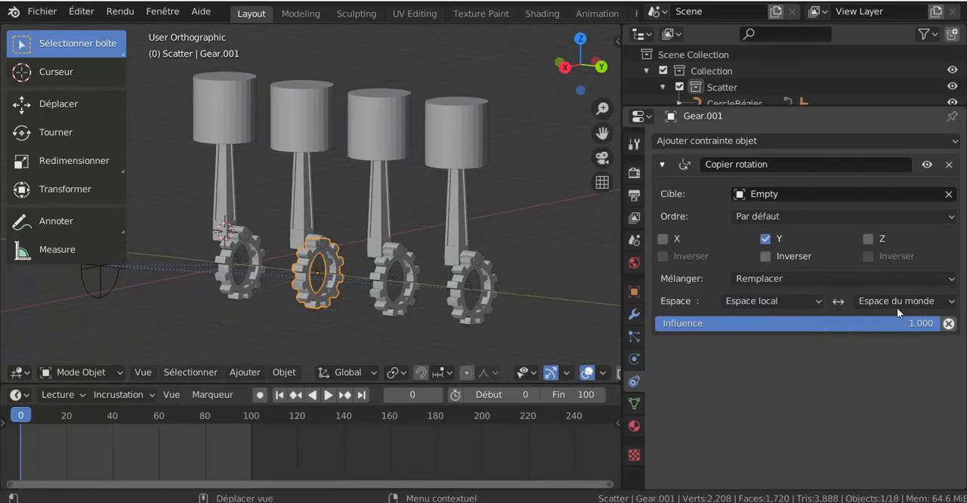
left_click(897, 306)
left_click(883, 339)
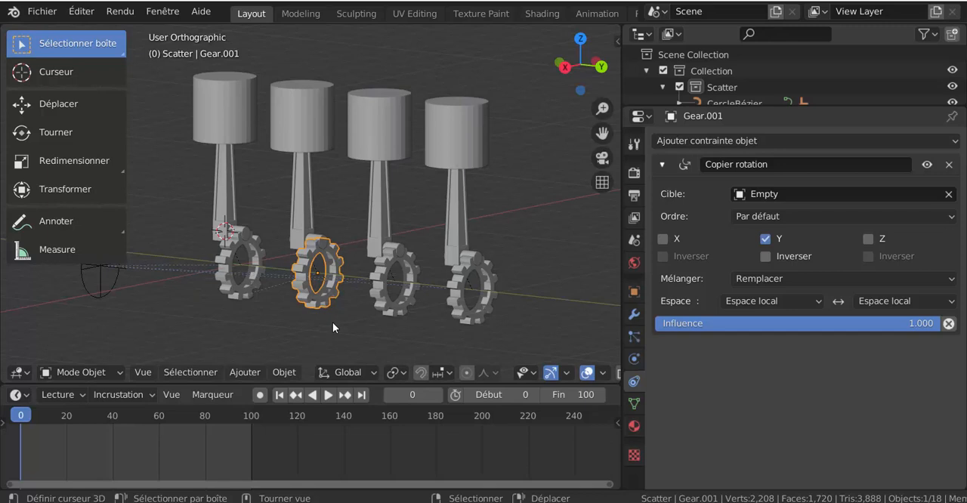
Step: Rotate the second gear 180° around the Y axis and enable Inverser for its copied Y rotation
type("ry1")
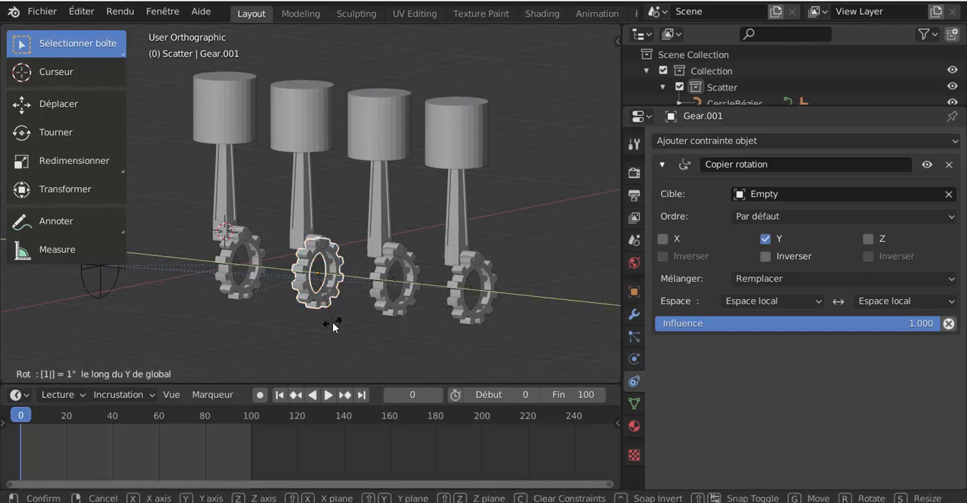
type("80")
key("Return")
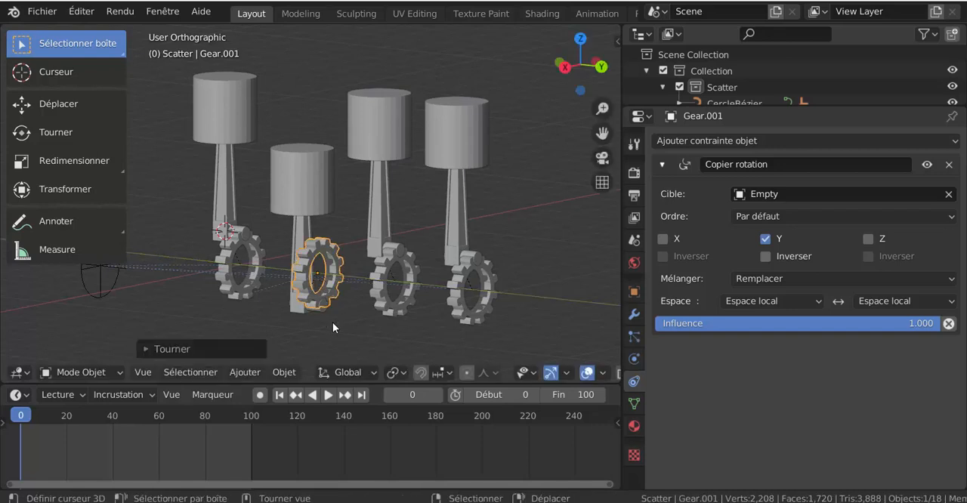
left_click(766, 256)
Step: Switch both spaces of the second gear's rotation constraint to Espace du monde, and restore both to Espace local
left_click(753, 303)
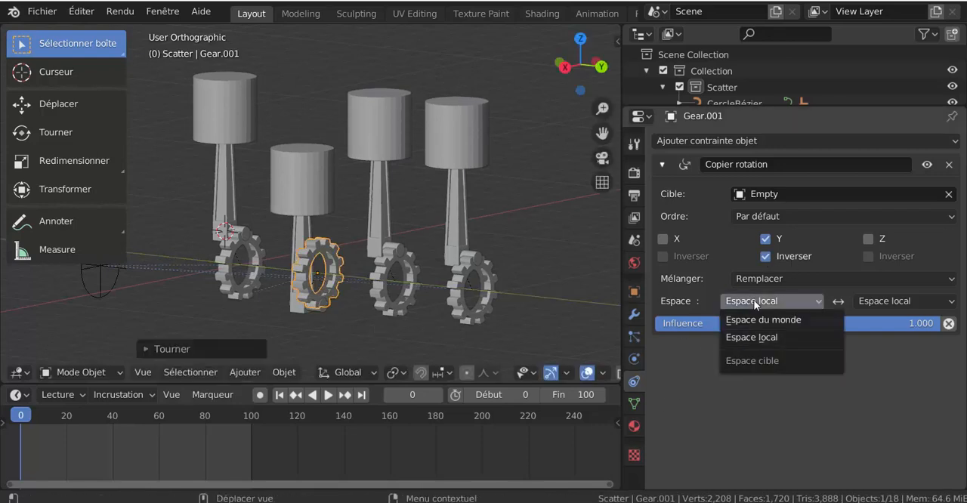
left_click(774, 321)
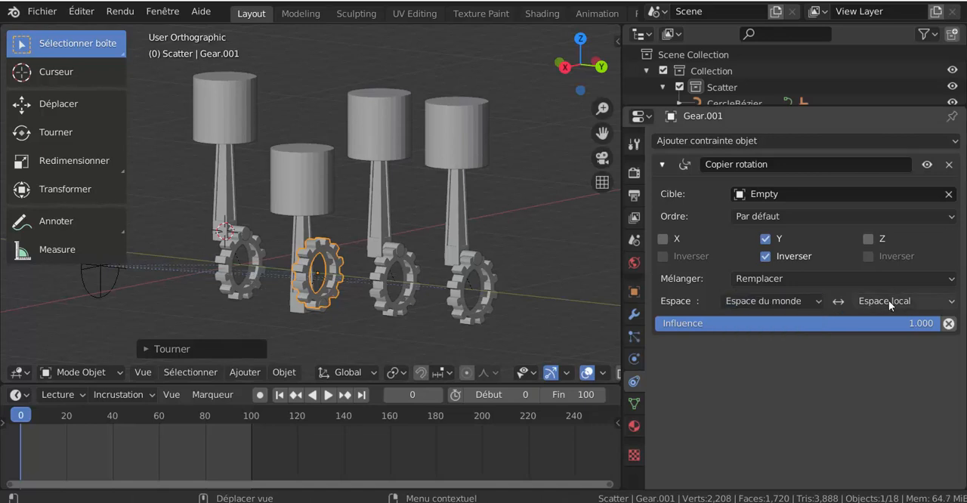
left_click(889, 300)
left_click(869, 319)
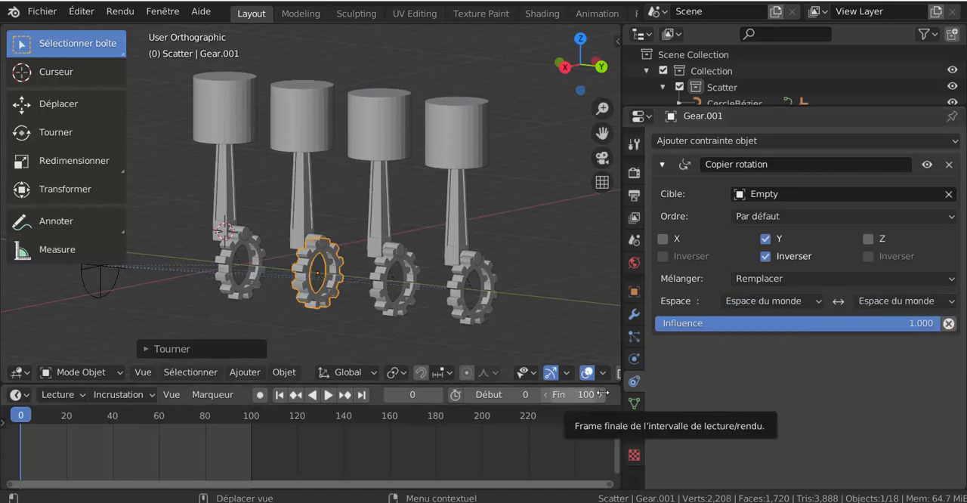
left_click(906, 301)
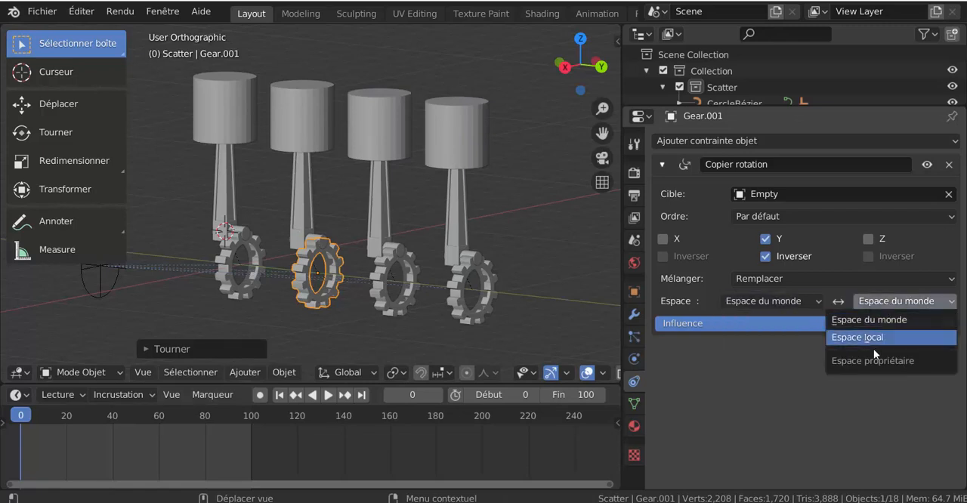
left_click(865, 339)
left_click(790, 303)
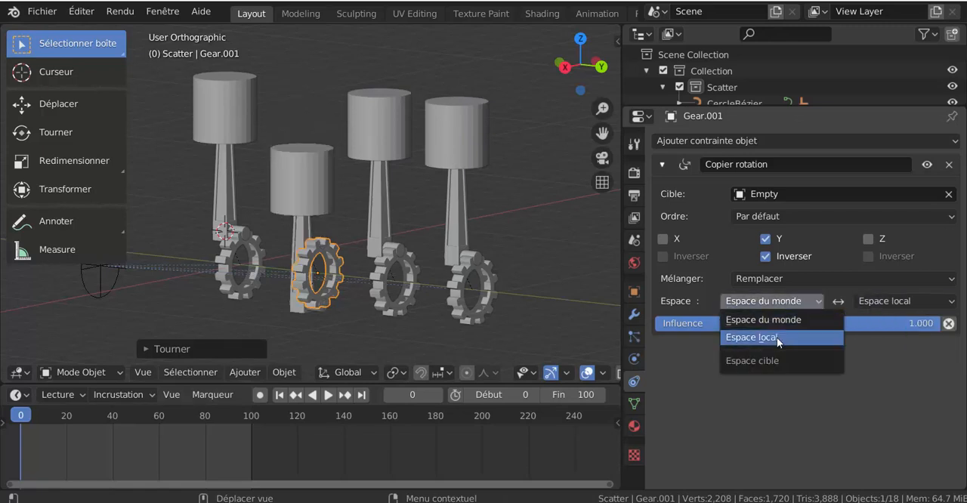
left_click(776, 337)
Step: Play the animation to check the second piston's offset motion, stop playback and return to the first frame
left_click(328, 395)
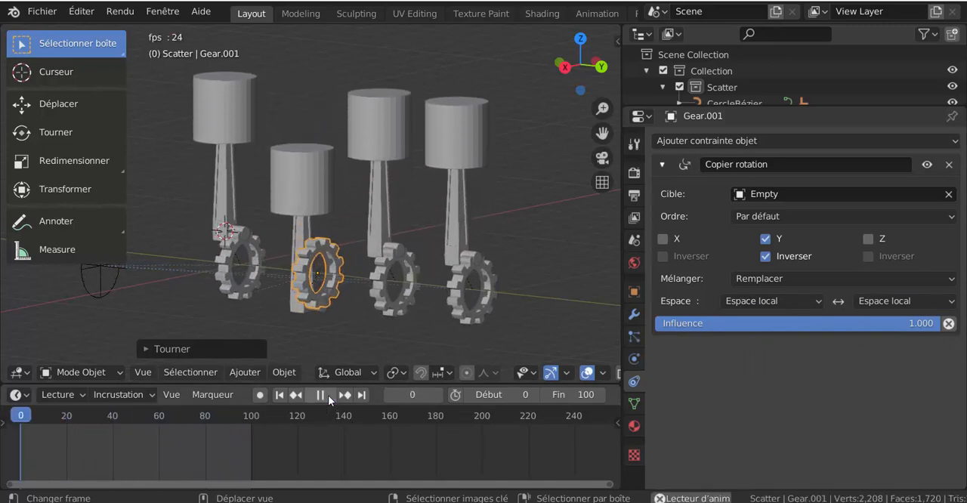
left_click(323, 396)
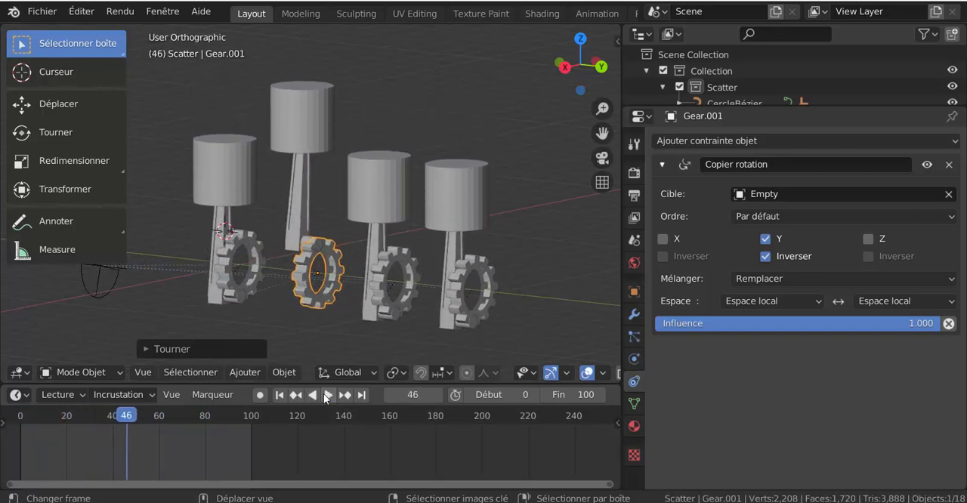
left_click(280, 394)
Step: Set both spaces of the fourth gear's Copier rotation constraint to Espace local and enable Inverser for Y
left_click(466, 320)
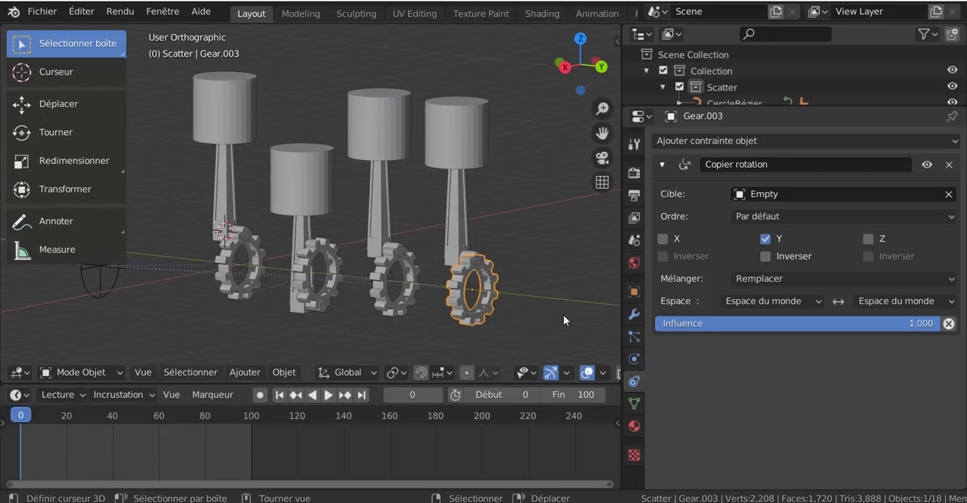
left_click(760, 302)
left_click(786, 335)
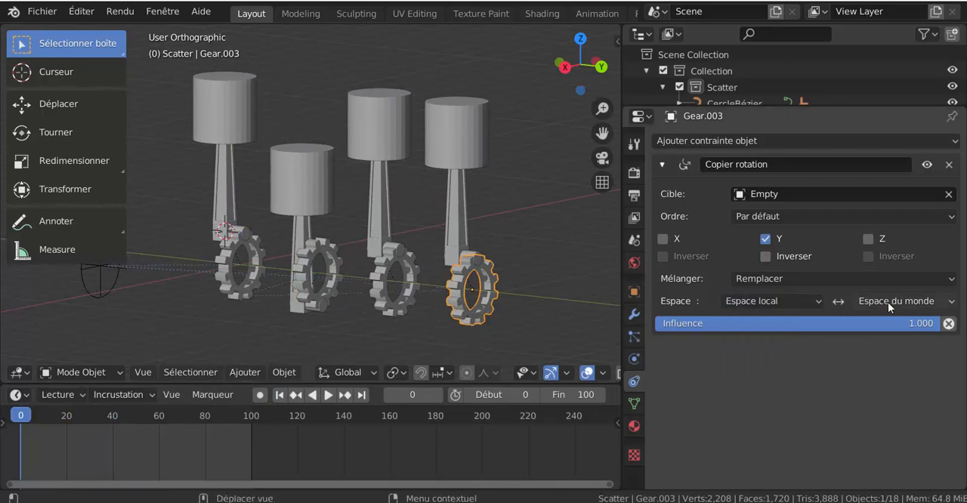
left_click(888, 302)
left_click(877, 338)
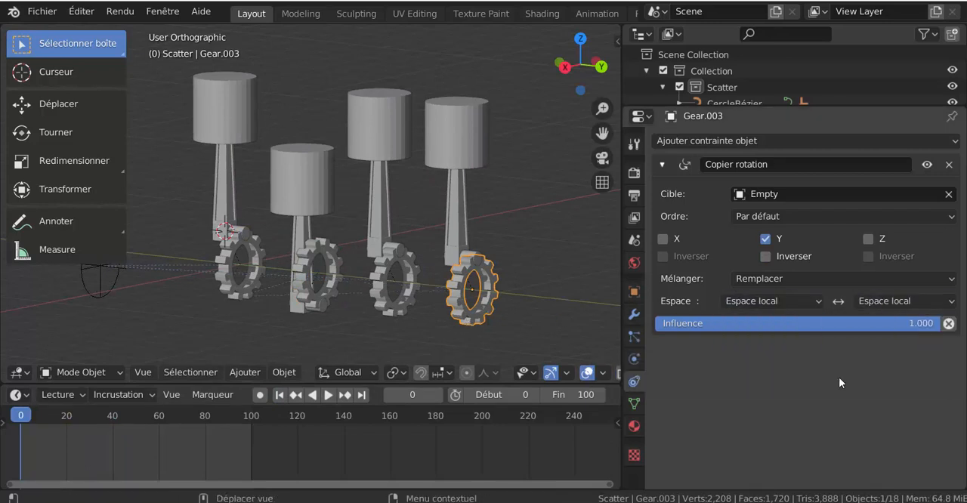
left_click(765, 256)
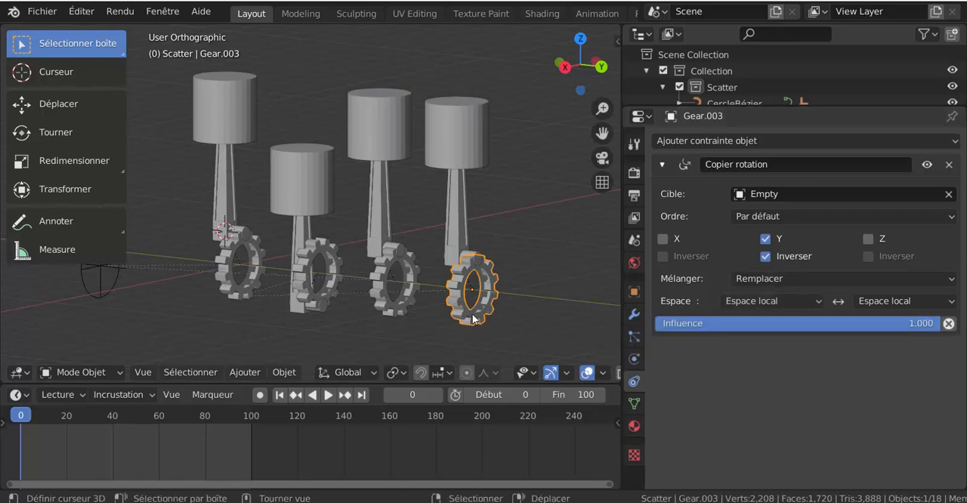
Step: Rotate the fourth gear 180° around the global Y axis
key("r")
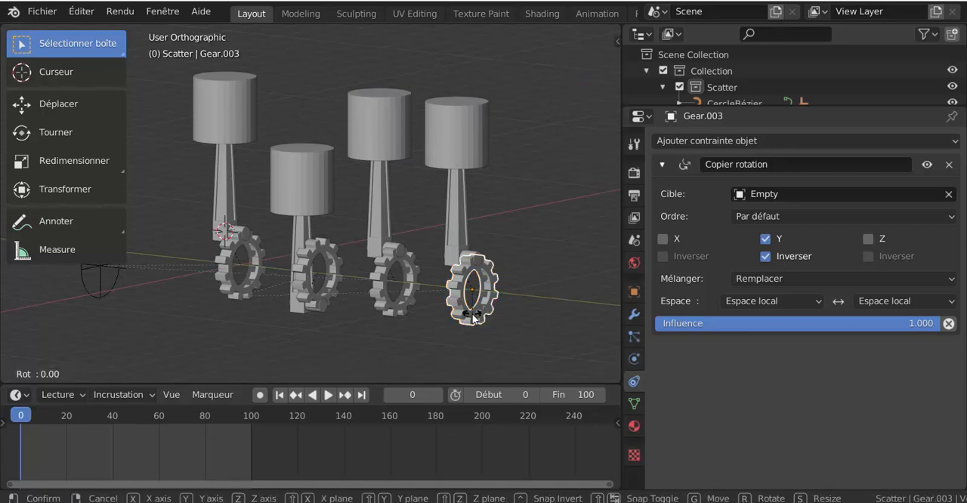
type("y180")
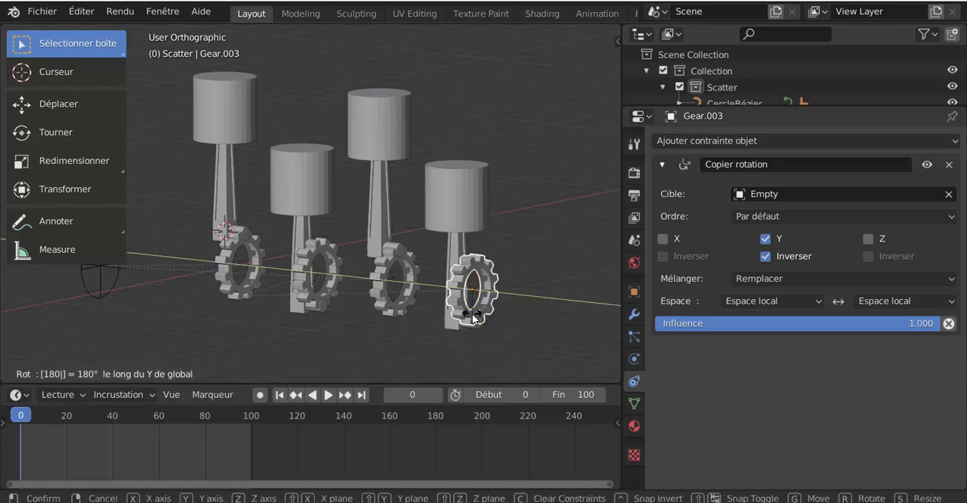
key("Return")
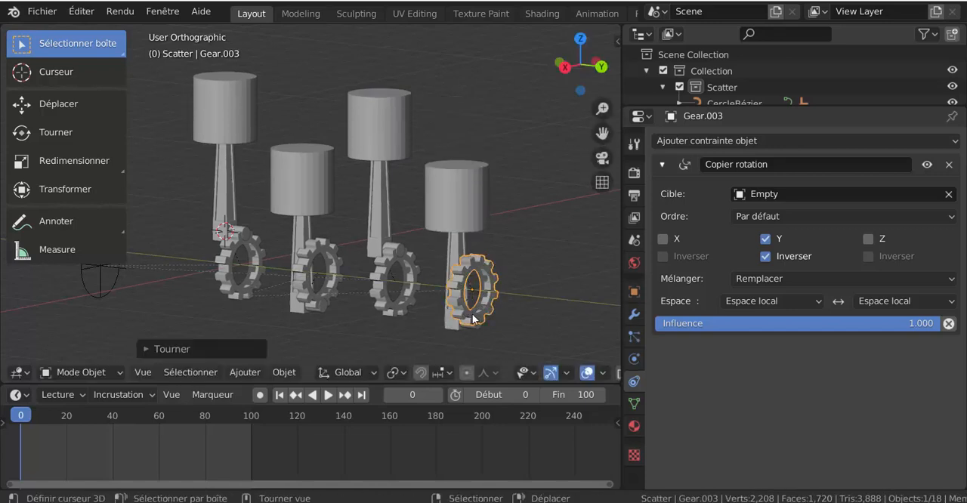
Step: Play the animation and examine the rotation direction of the four gears and rods from an angled view
left_click(329, 395)
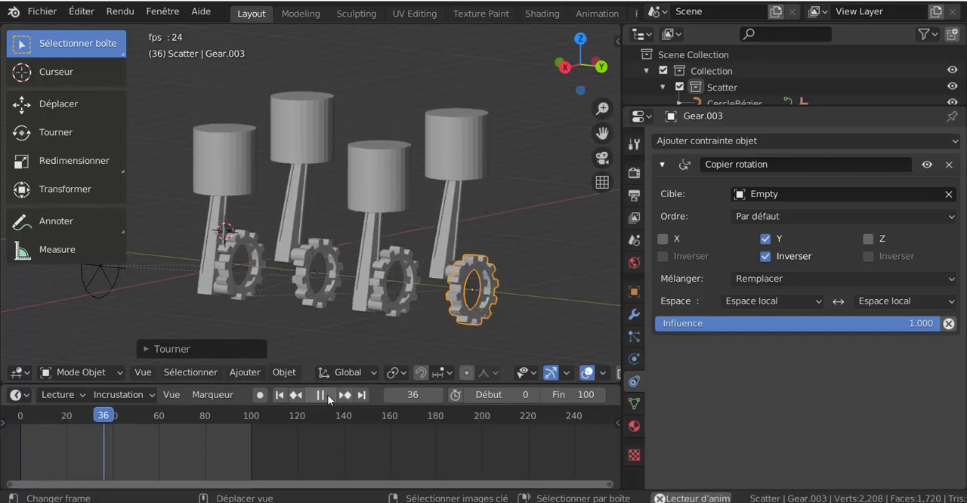
middle_click_drag(534, 324, 486, 335)
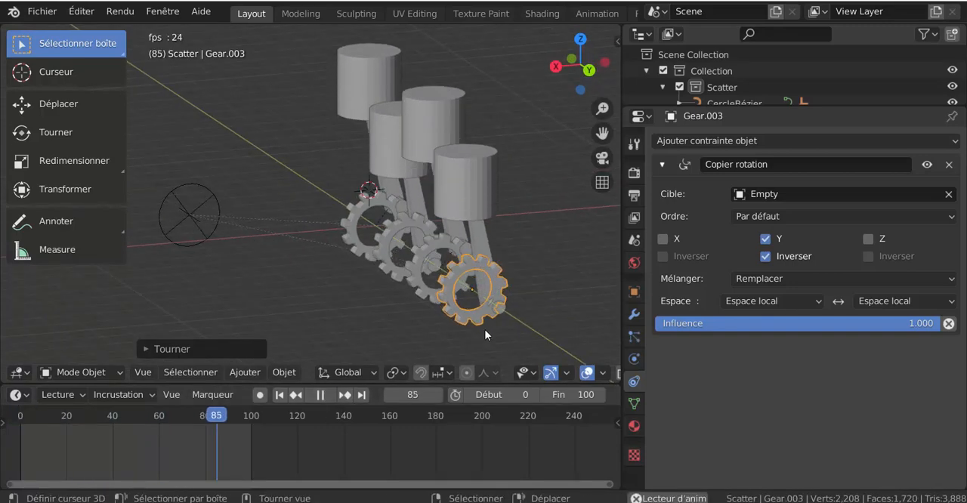
scroll(525, 334, "up", 3)
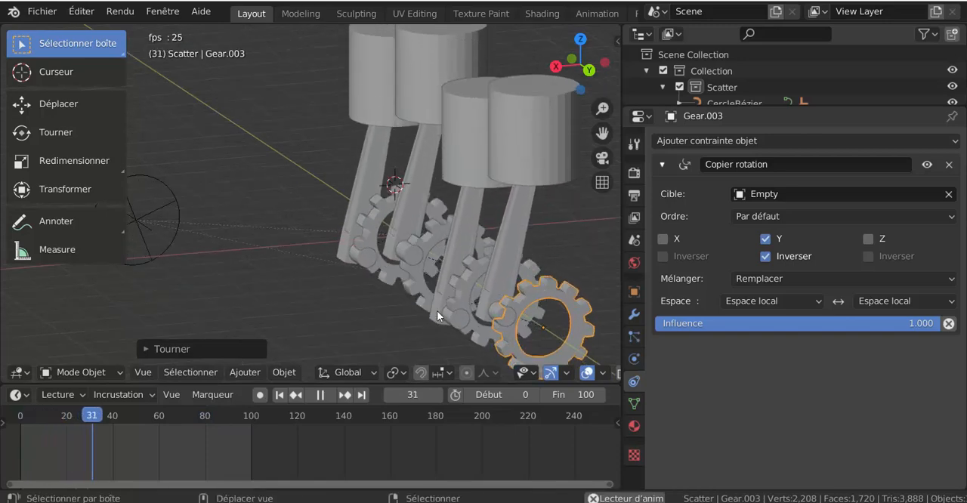
scroll(438, 309, "down", 5)
middle_click_drag(447, 304, 381, 323, "shift")
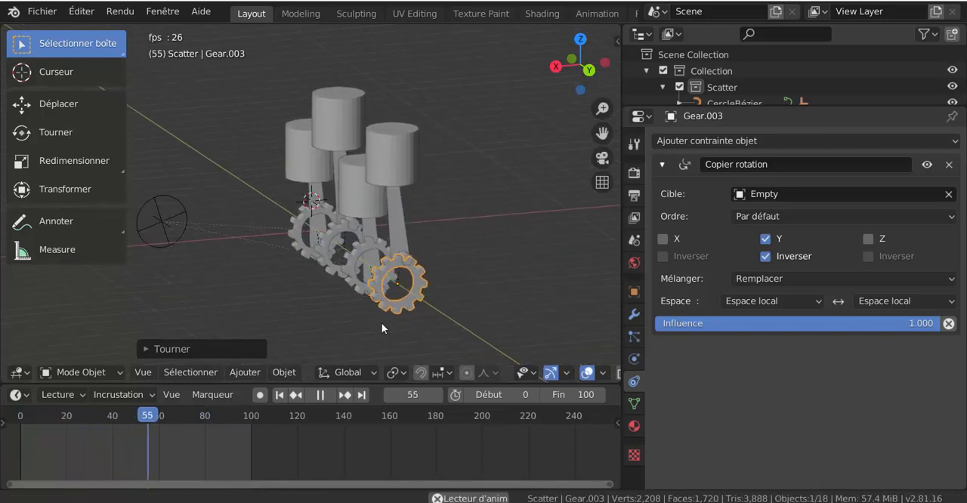
Step: Disable Inverser for the copied Y rotation on both the fourth and the second gear
left_click(766, 256)
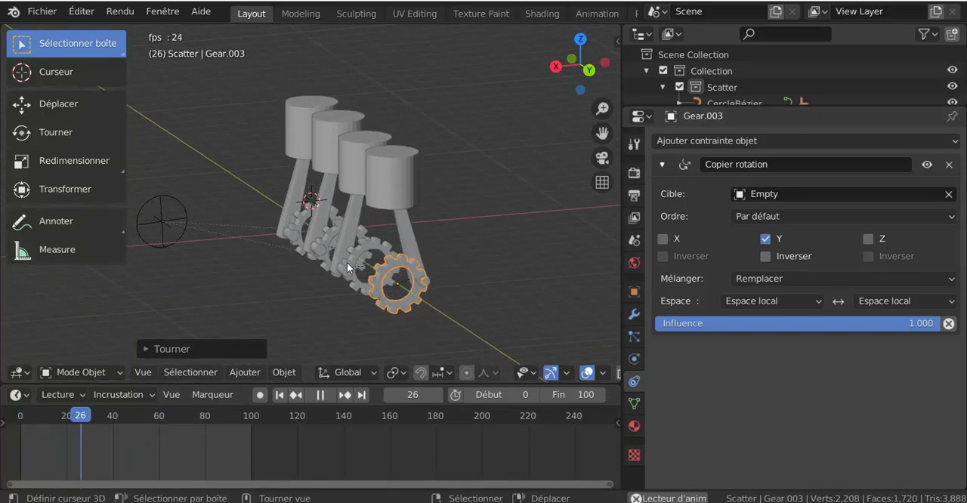
left_click(322, 257)
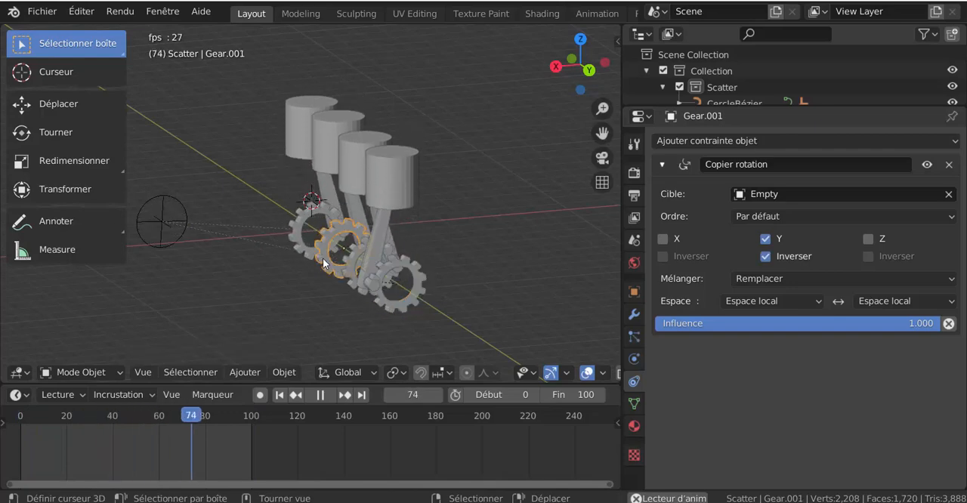
left_click(765, 257)
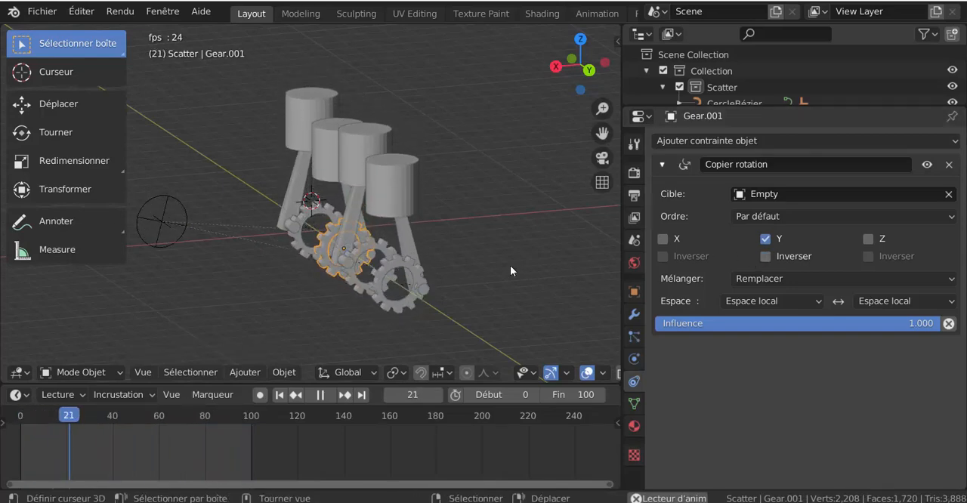
Step: Examine the alternating motion of the four piston assemblies from several angles while the animation plays
middle_click_drag(510, 271, 431, 282)
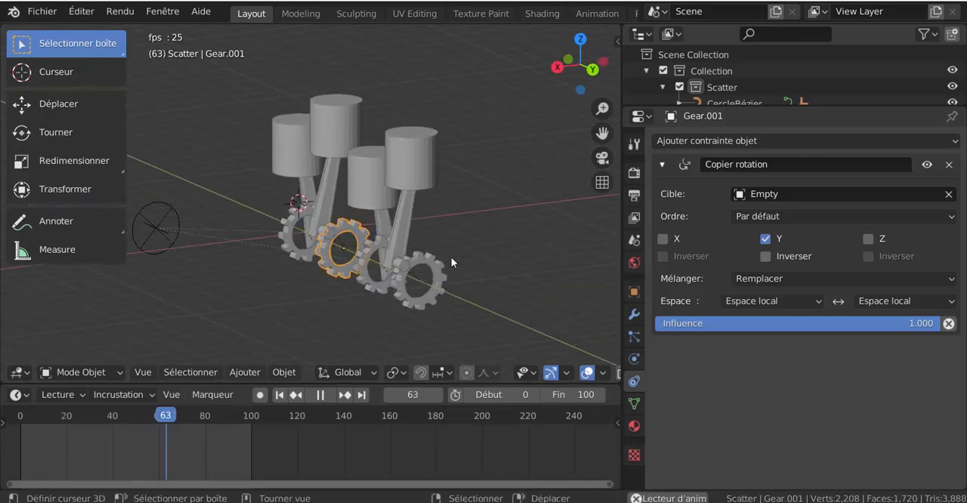
middle_click_drag(421, 302, 399, 297)
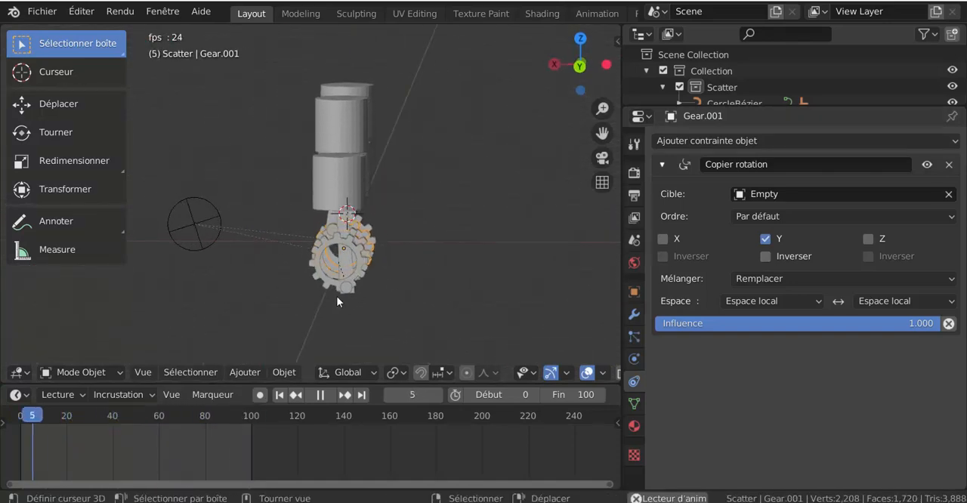
middle_click_drag(336, 301, 478, 330)
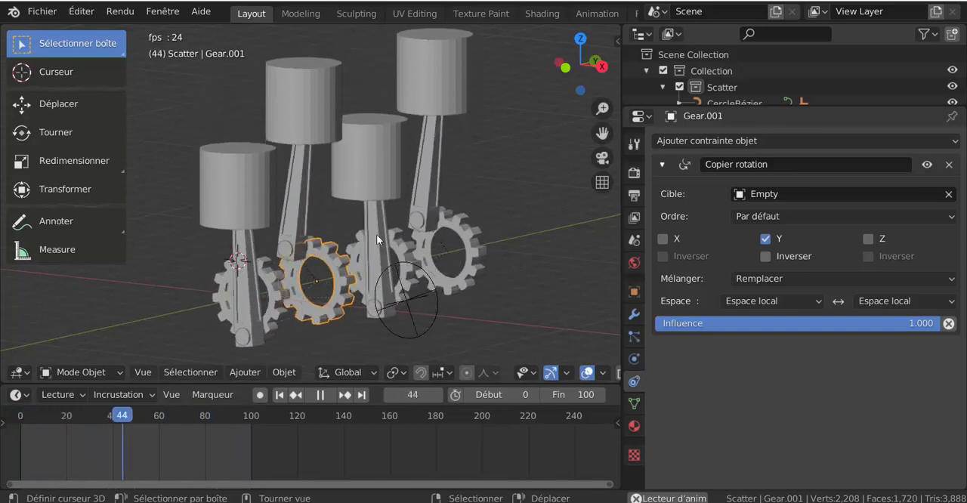
middle_click_drag(437, 274, 381, 307)
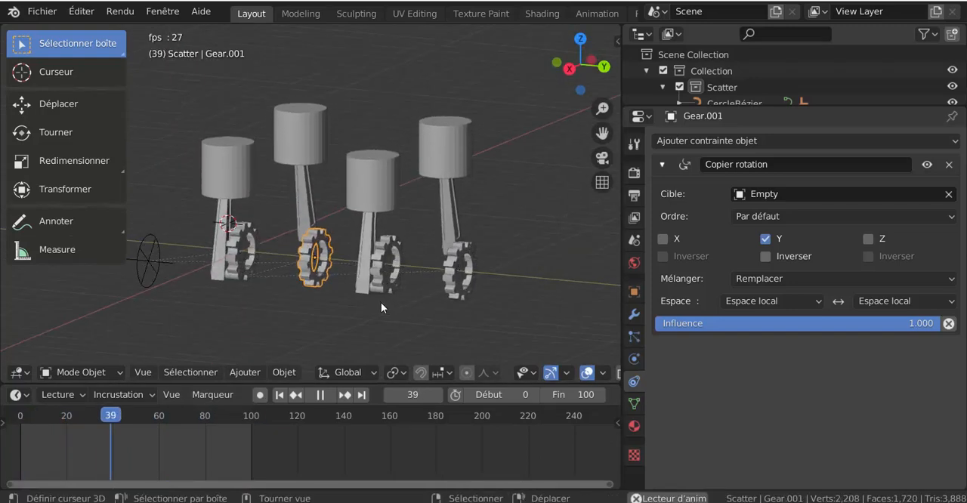
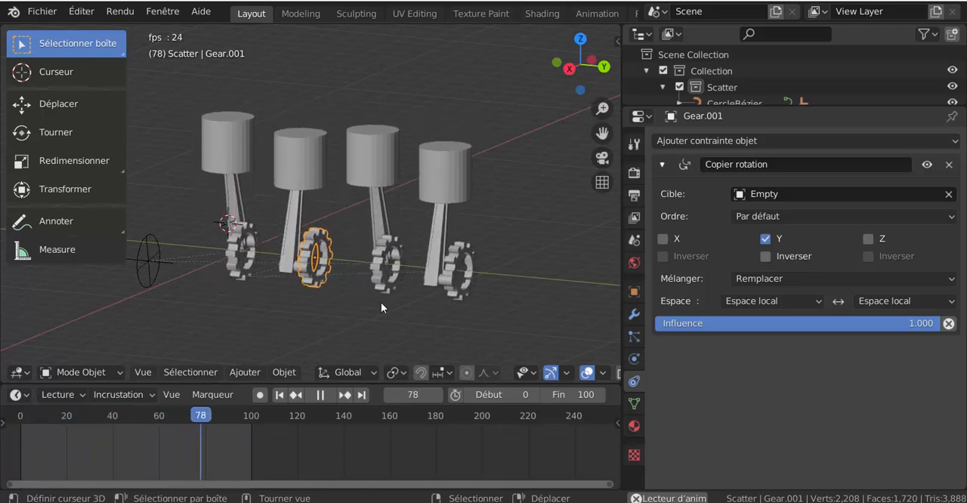
Step: Stop the animation, return to frame 0 and show the four piston assemblies in the right orthographic view
left_click(317, 394)
left_click(280, 394)
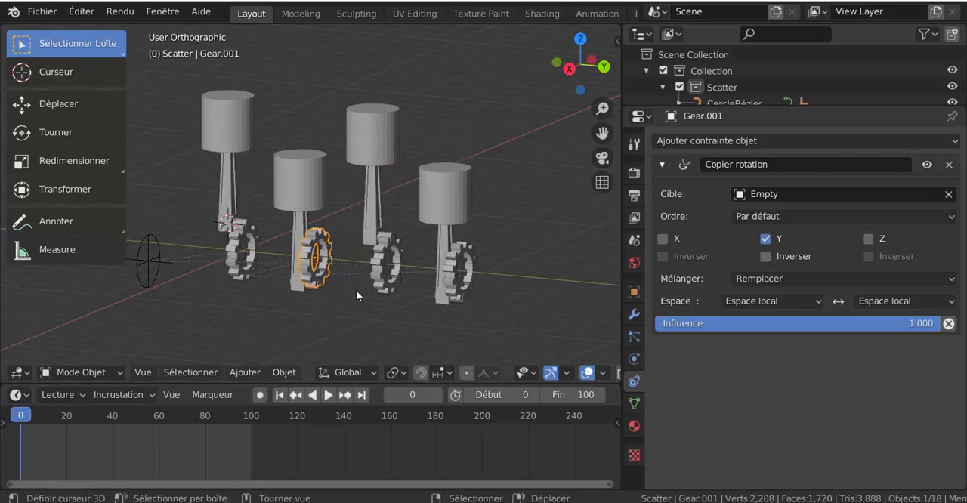
middle_click_drag(356, 291, 415, 372)
middle_click_drag(420, 313, 442, 219)
key("KP_1")
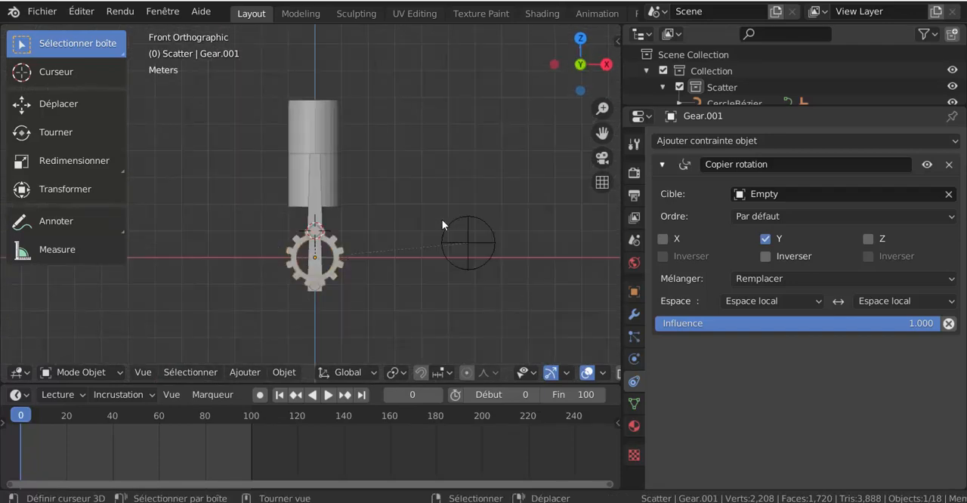
key("KP_3")
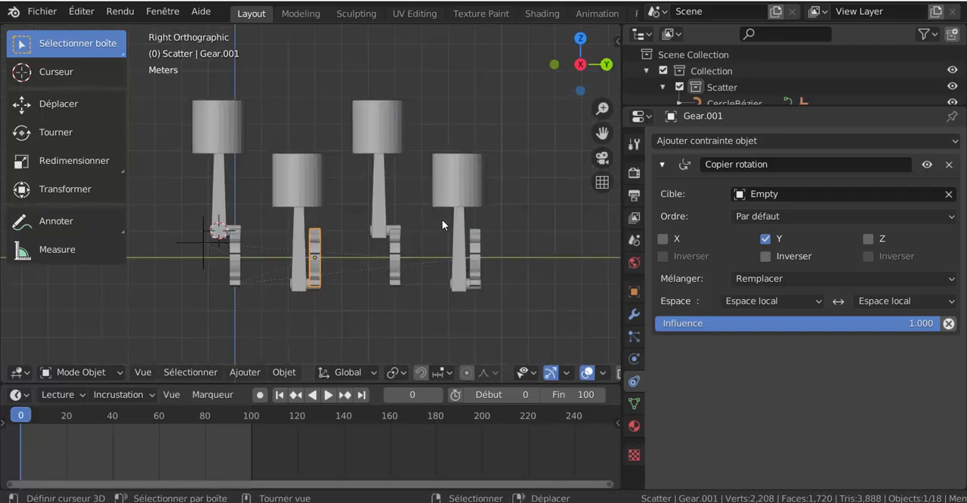
middle_click_drag(404, 266, 427, 299, "shift")
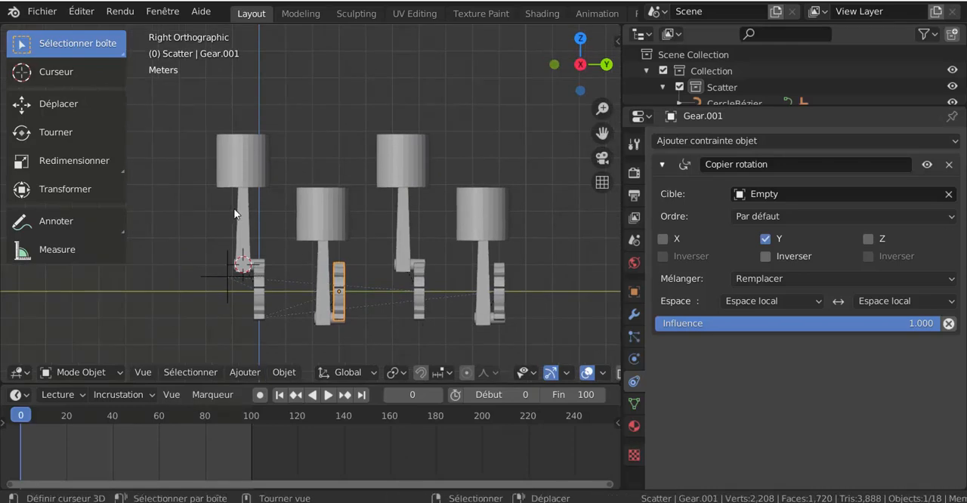
Step: Add a cube at the 3D cursor and move it up about 1.95 m along the global Z axis
left_click(238, 372)
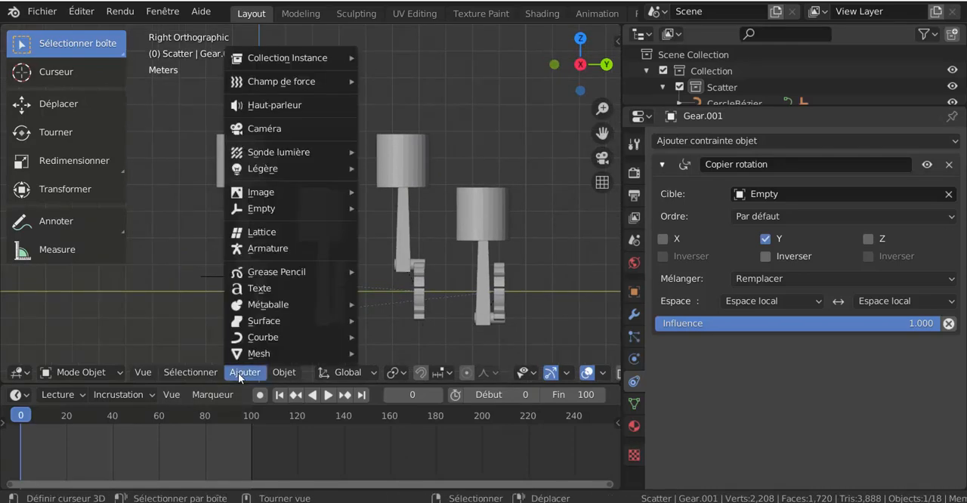
left_click(240, 371)
mouse_move(246, 360)
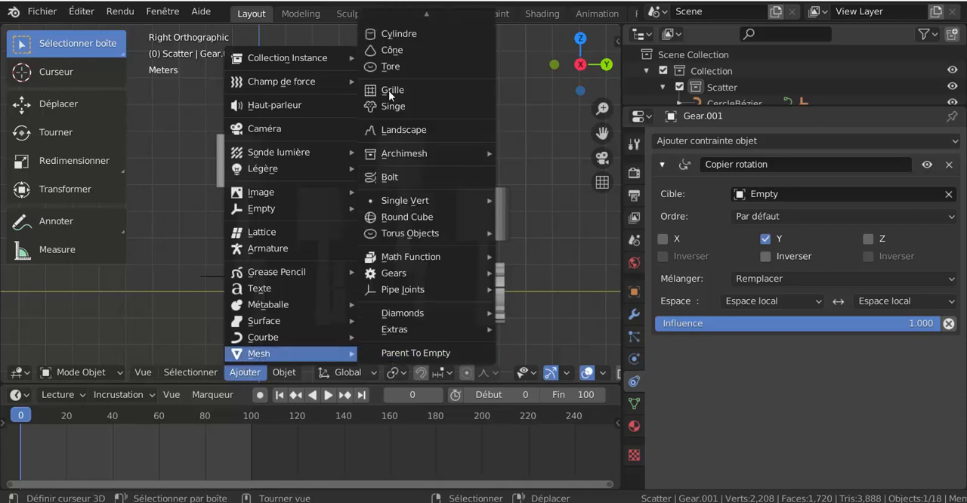
left_click(392, 36)
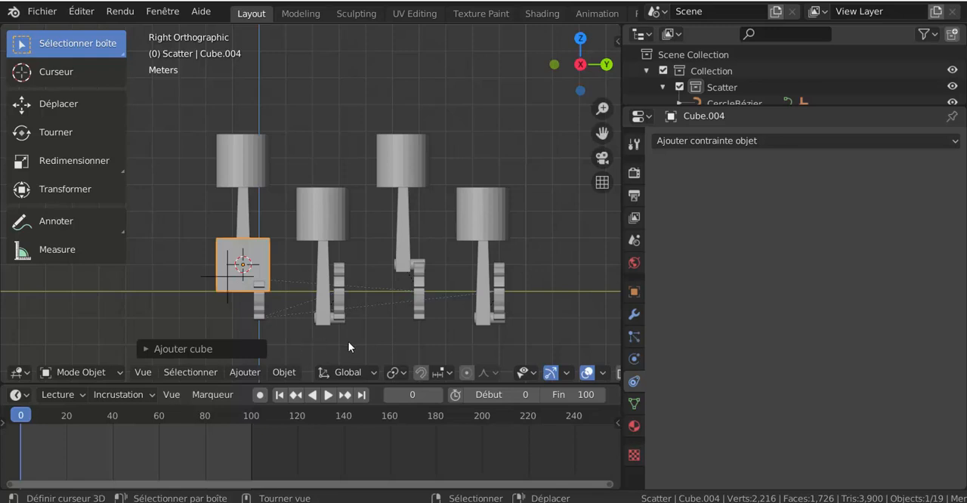
key("g")
key("z")
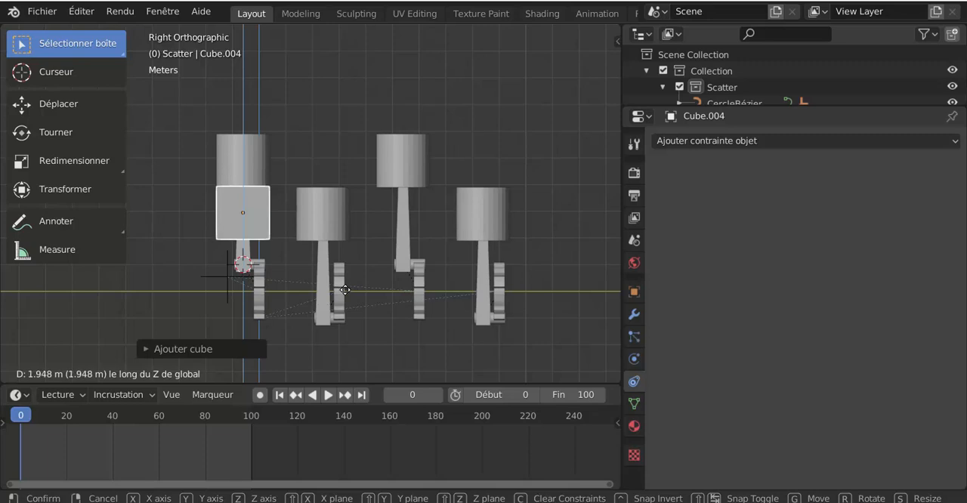
left_click(345, 289)
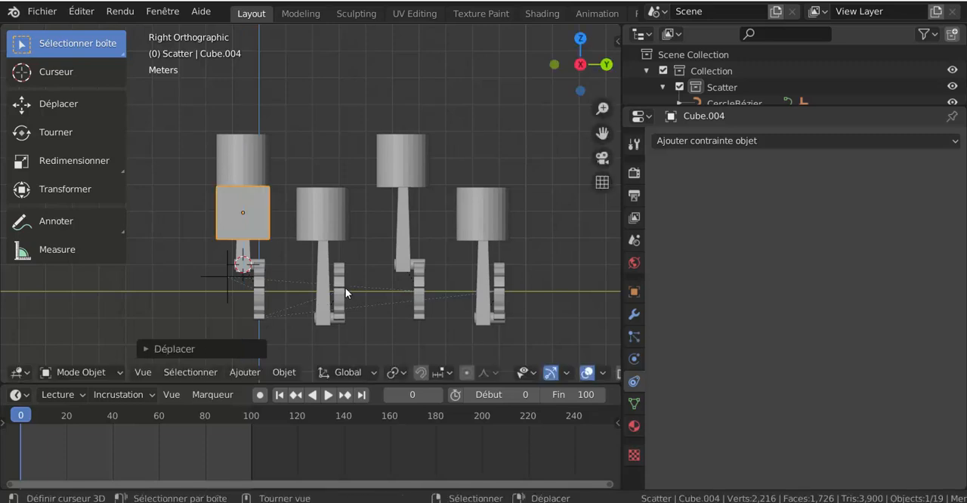
Step: Stretch the cube into a long block by moving its +Y face along Y past the fourth piston
middle_click_drag(314, 292, 287, 295)
key("Tab")
left_click(271, 225)
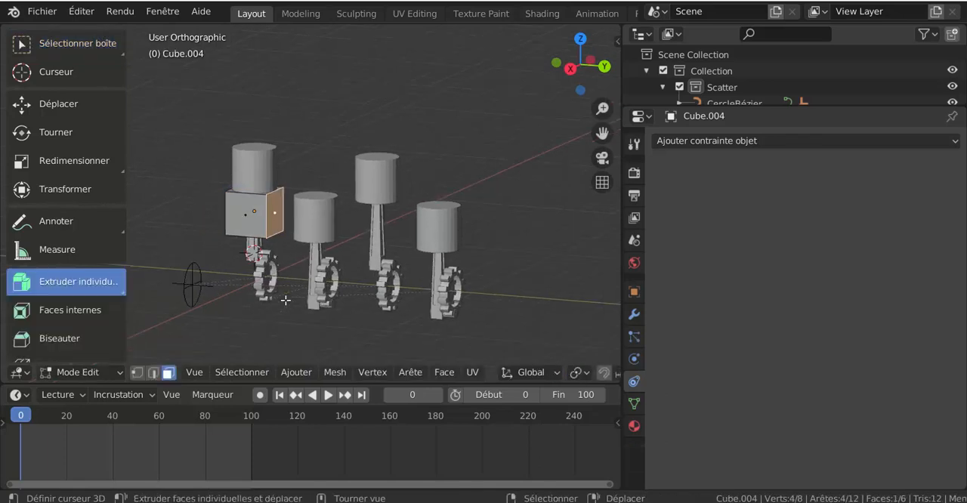
key("g")
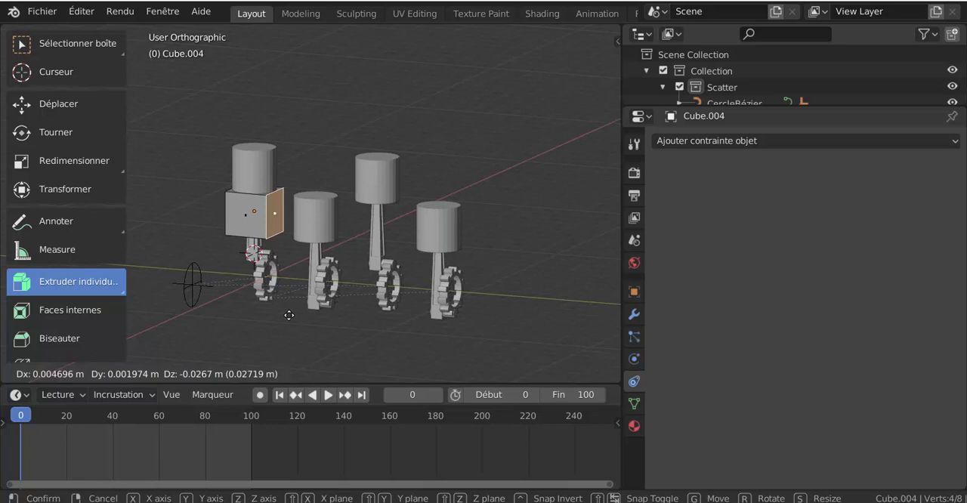
key("y")
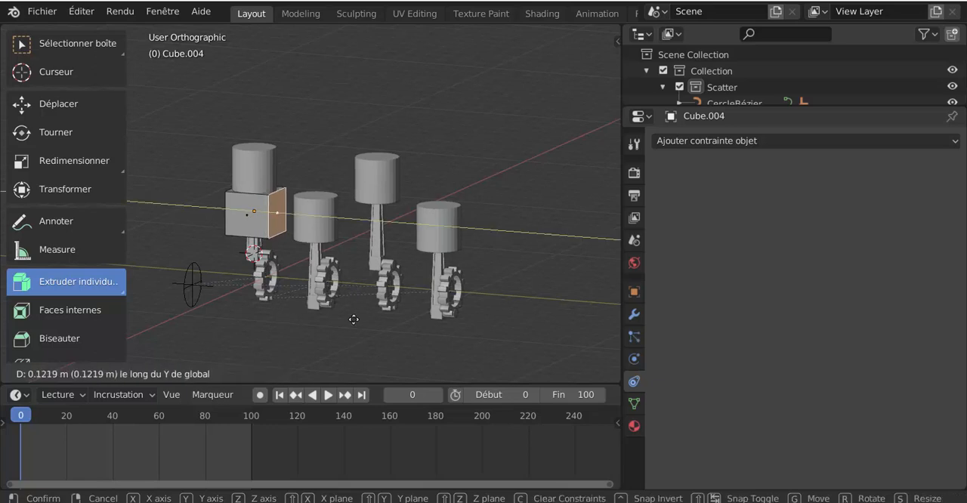
left_click(489, 329)
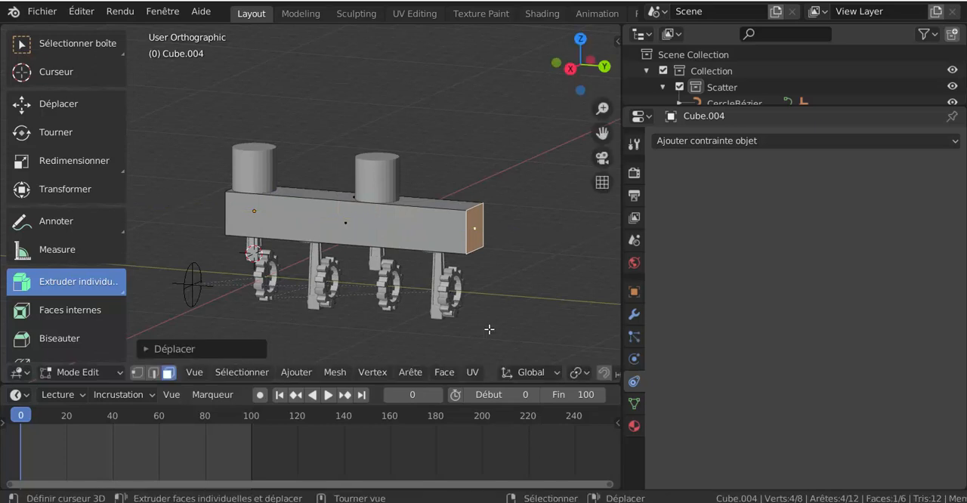
Step: Turn on X-ray display to see the pistons through the block in the right orthographic view
key("KP_1")
key("KP_3")
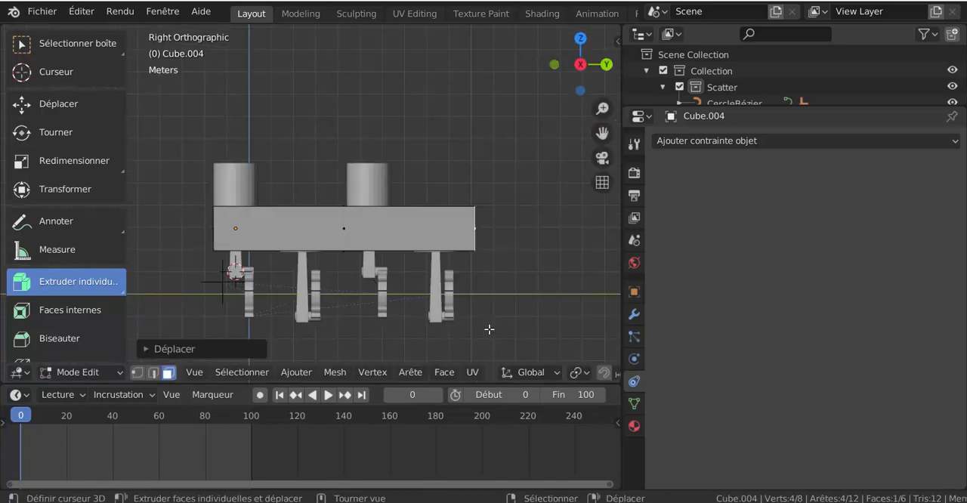
left_click(553, 378)
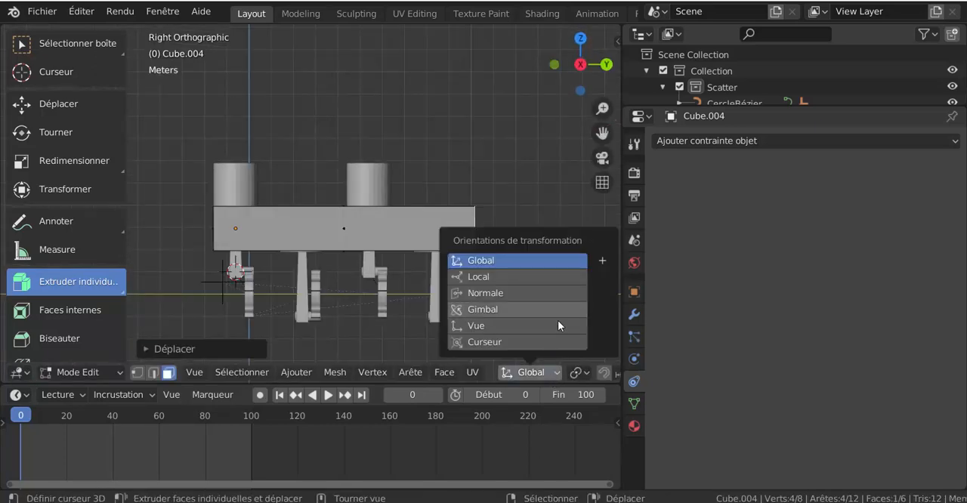
left_click(353, 372)
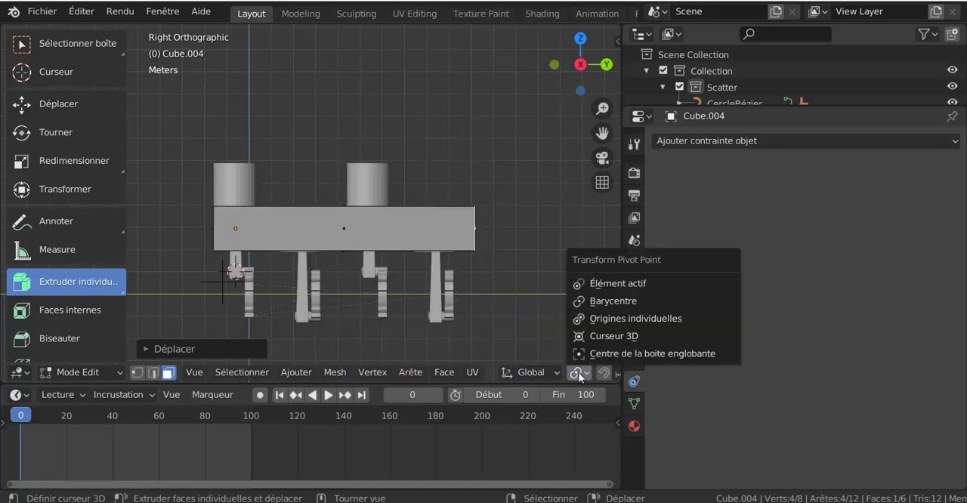
scroll(527, 376, "down", 8)
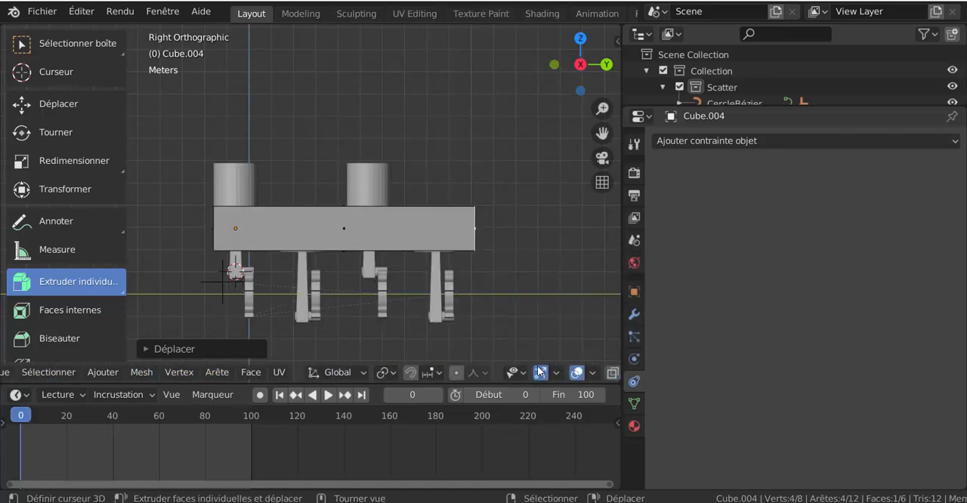
left_click(540, 372)
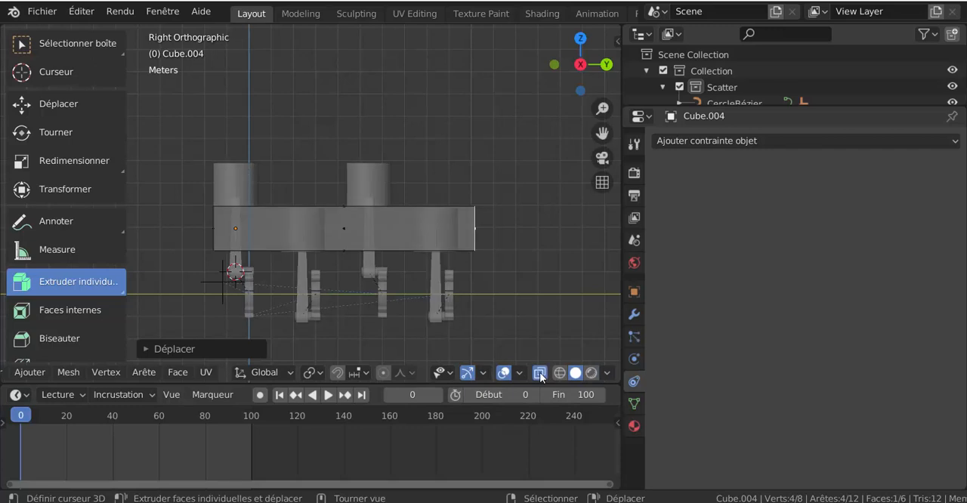
scroll(426, 271, "up", 1)
scroll(426, 271, "up", 1)
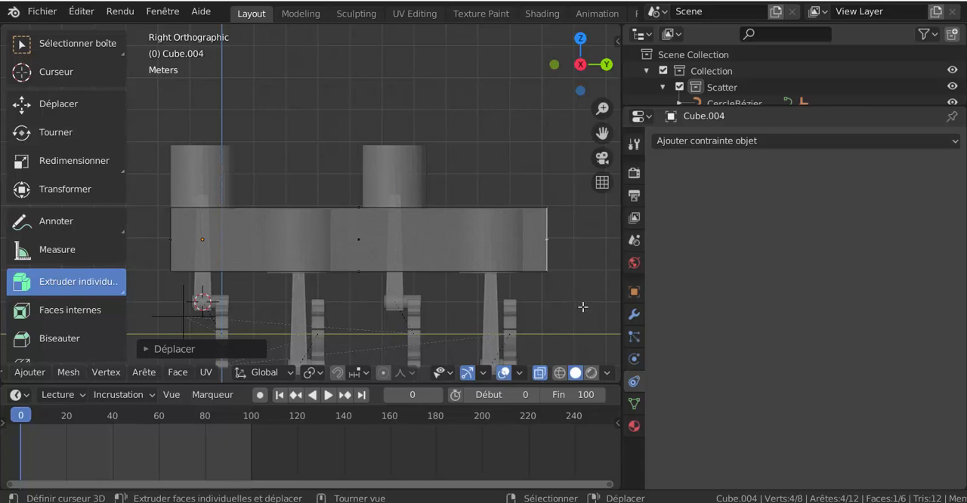
key("g")
key("z")
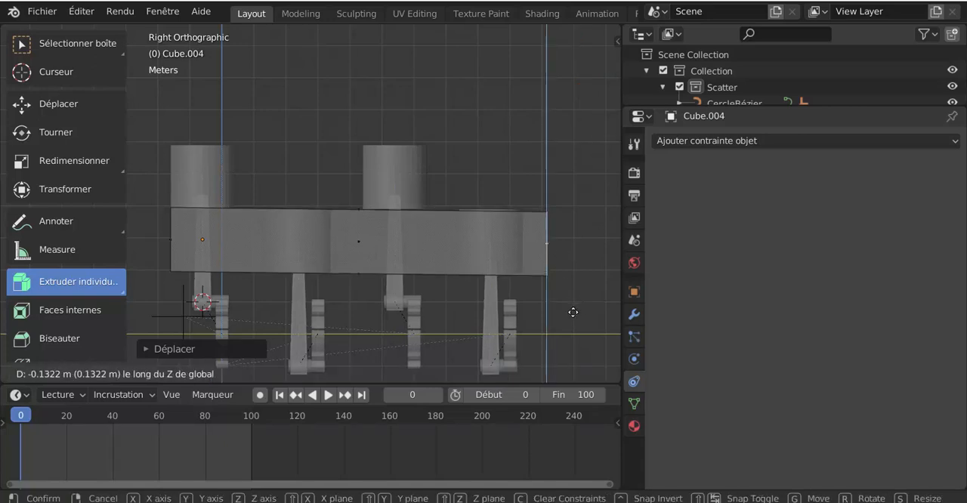
key("Escape")
Step: Pull the block's +Y end face back along Y to near the fourth piston's edge and extend the opposite end about 0.15 m
key("g")
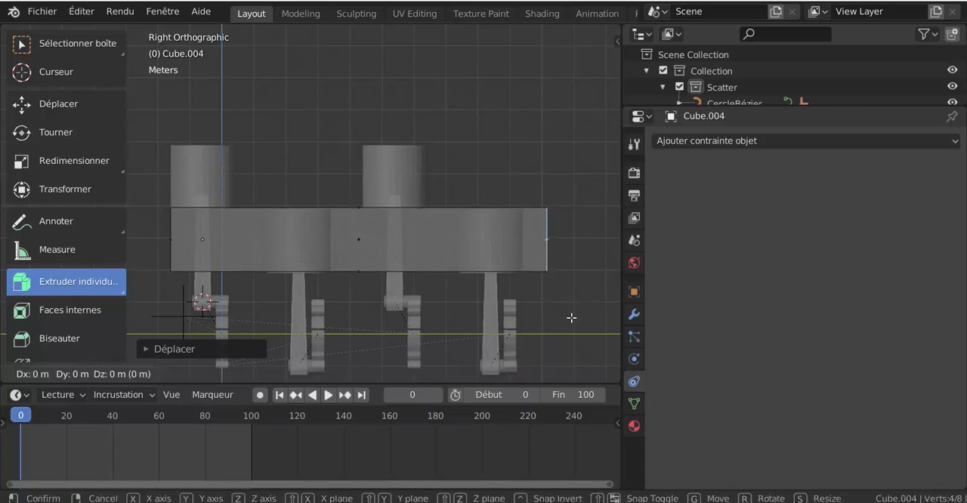
key("y")
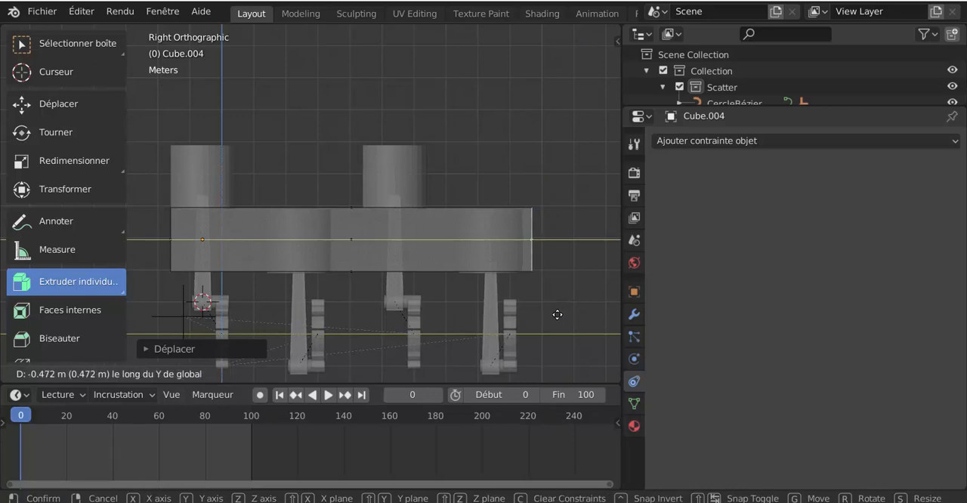
left_click(553, 318)
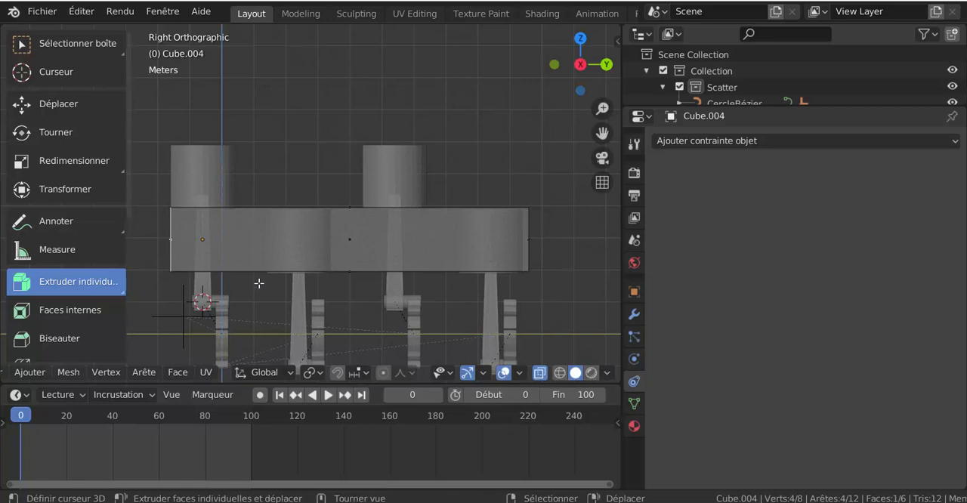
key("g")
key("y")
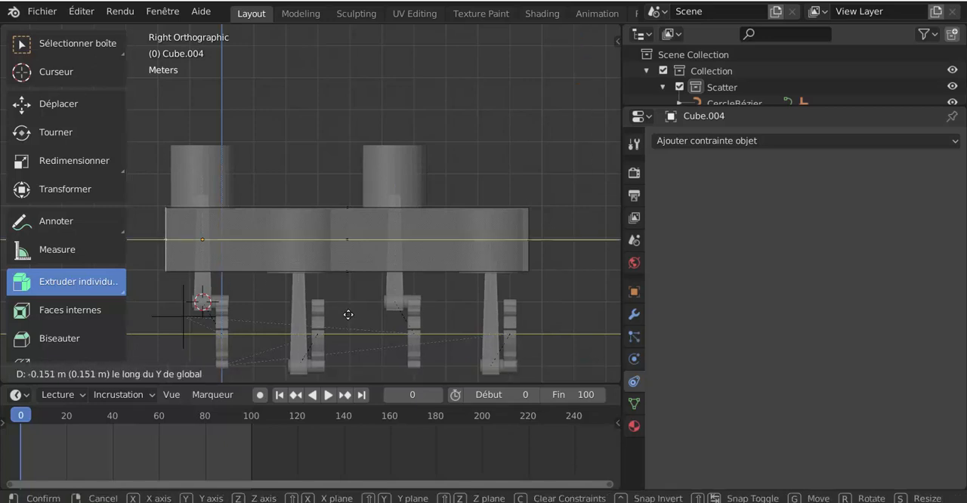
left_click(348, 314)
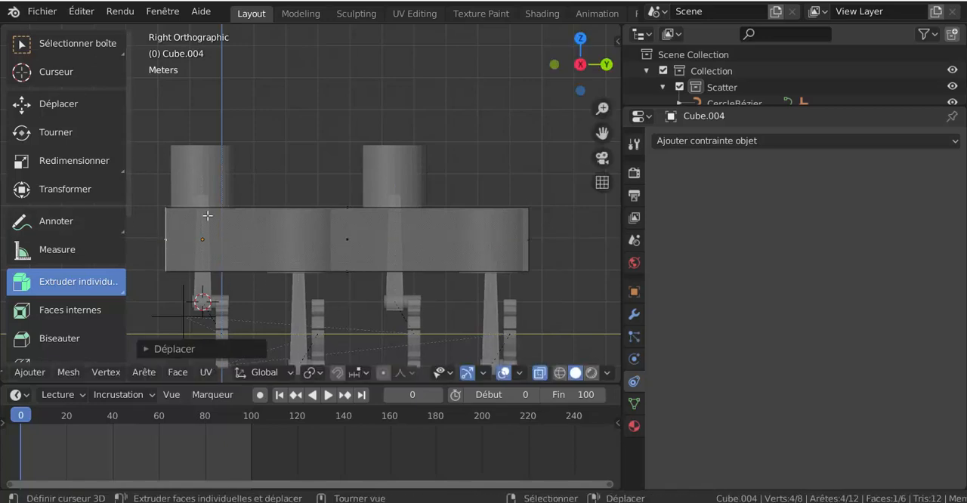
left_click(333, 238)
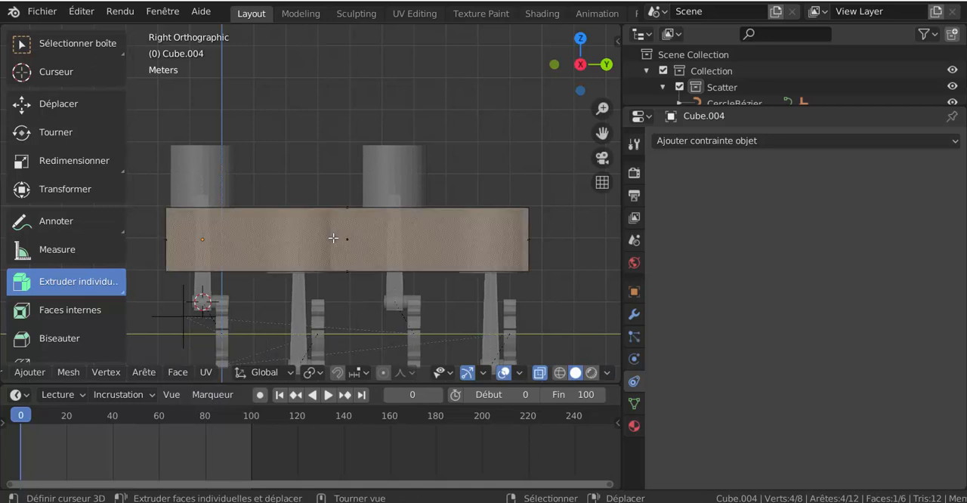
key("z")
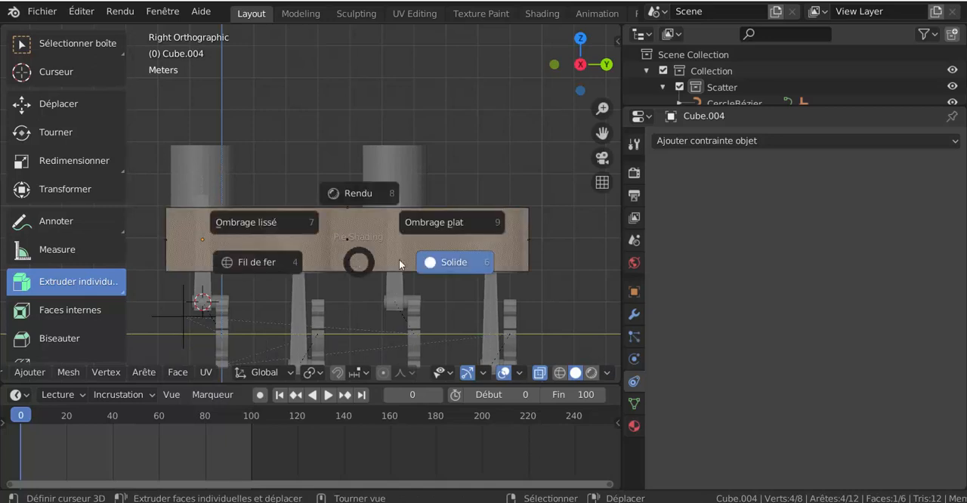
left_click(596, 281)
Step: Select the block's entire mesh and flatten it along the Z axis to a scale of about 0.384
key("a")
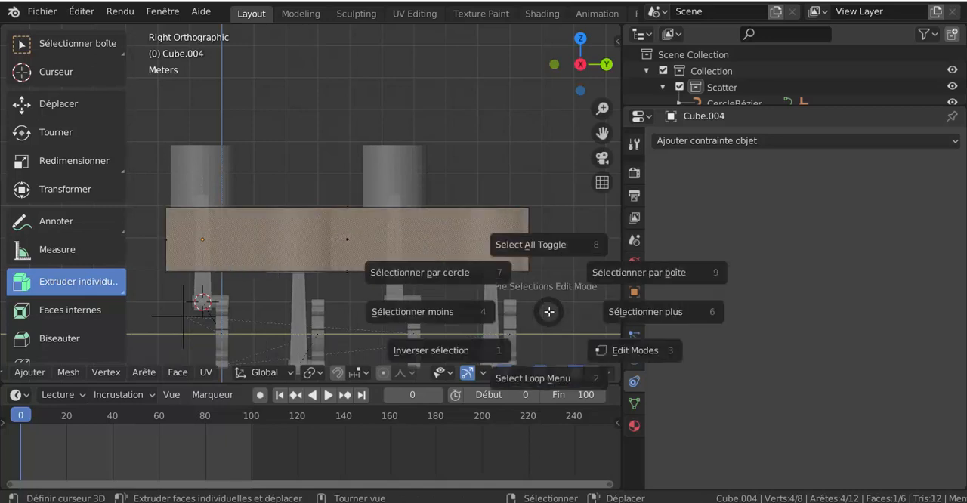
left_click(544, 276)
key("a")
left_click(551, 252)
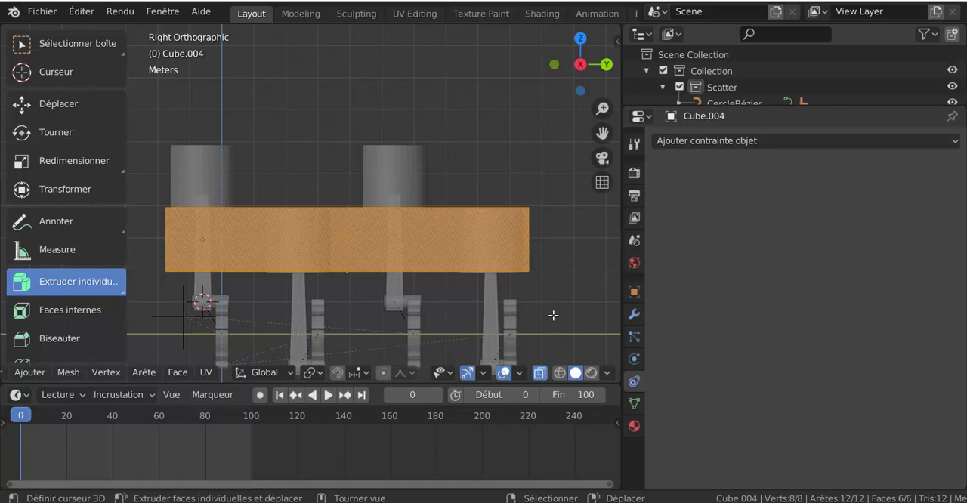
key("s")
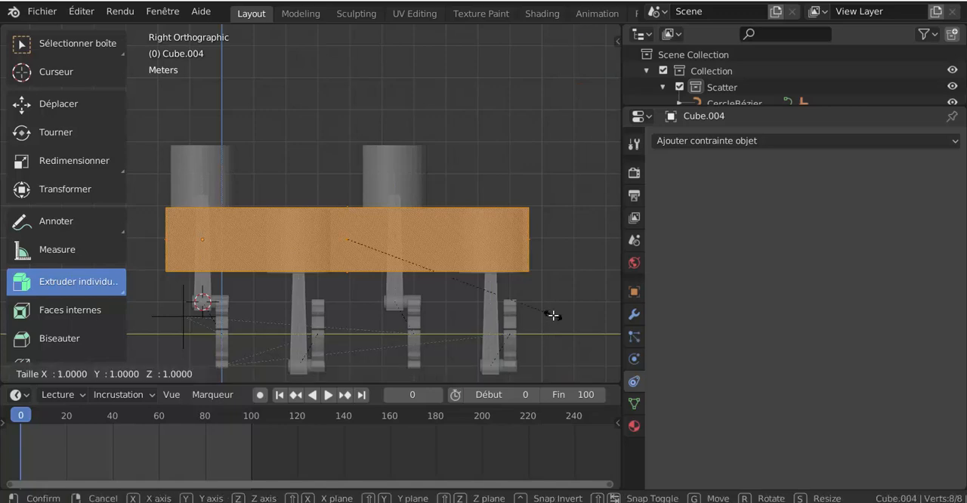
key("z")
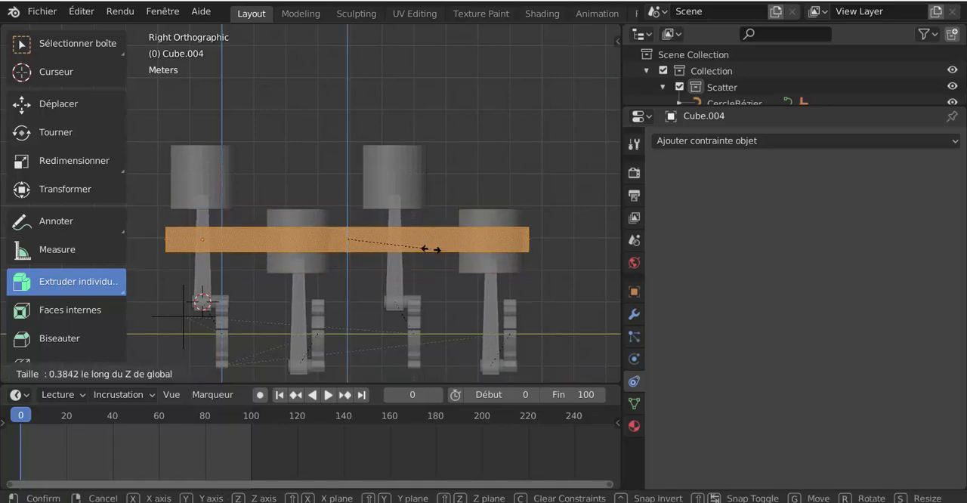
left_click(434, 250)
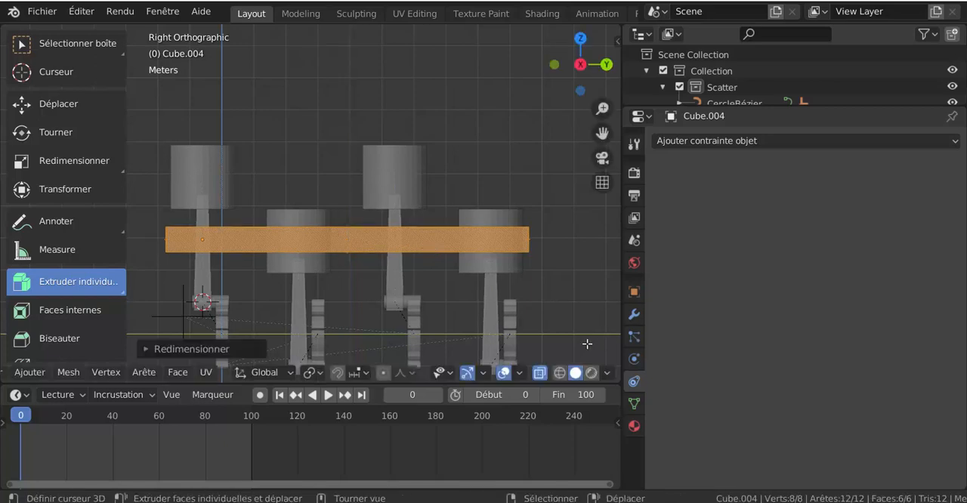
Step: Move the flattened block slightly upward along the global Z axis across the lowered pistons
key("g")
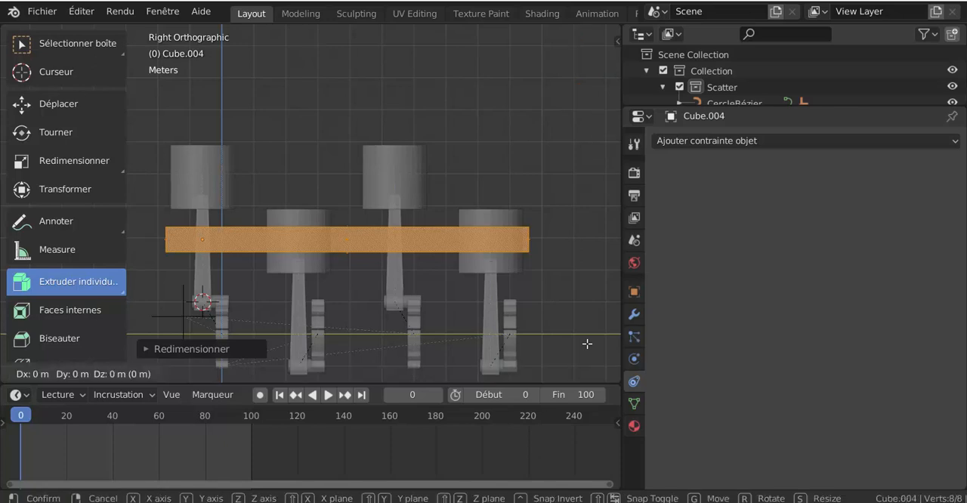
key("z")
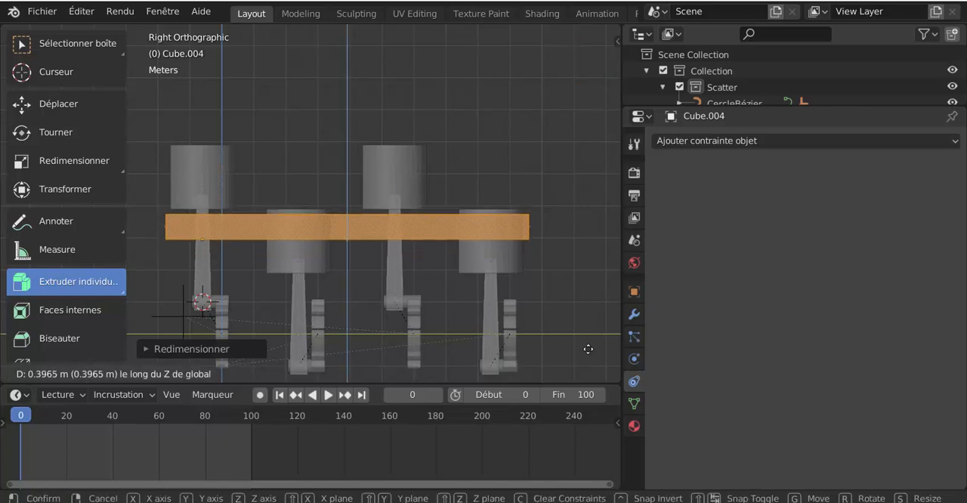
left_click(589, 342)
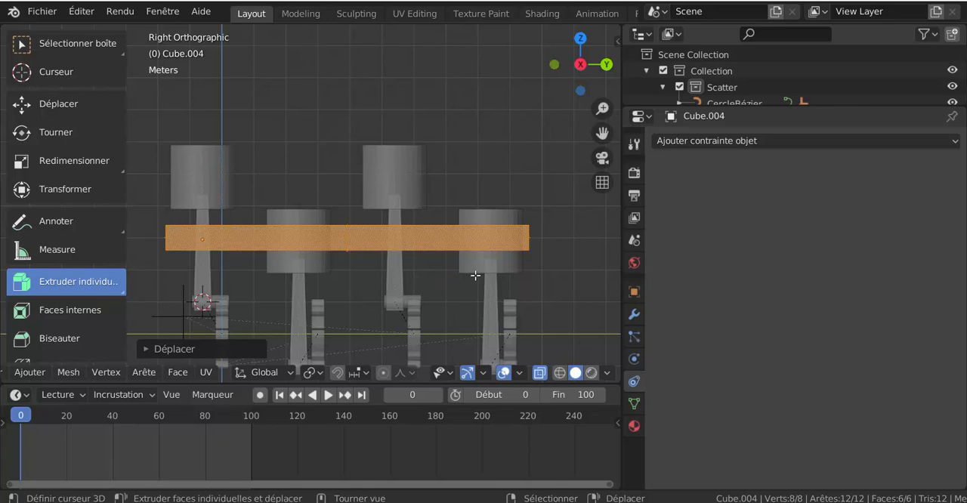
Step: Leave Edit Mode on the block, make the fourth piston the selected object, and widen the 3D viewport
key("Tab")
left_click(496, 254)
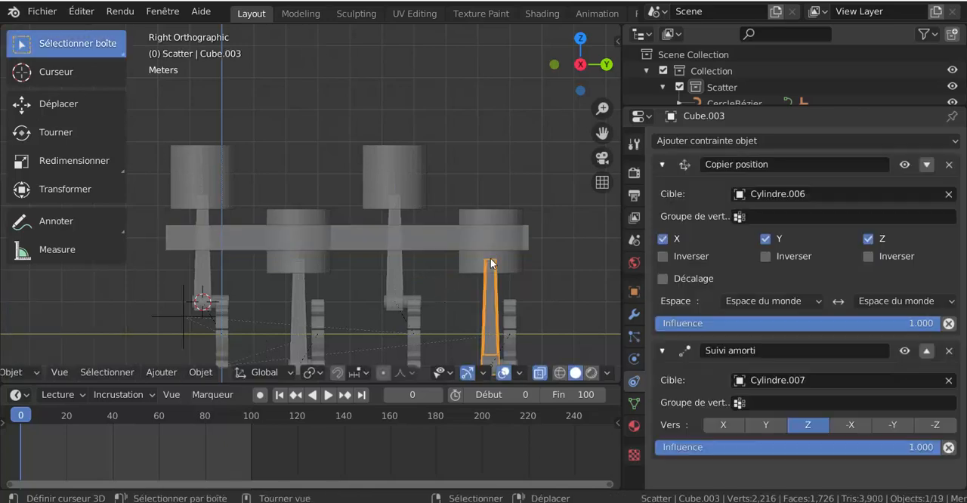
left_click(498, 253)
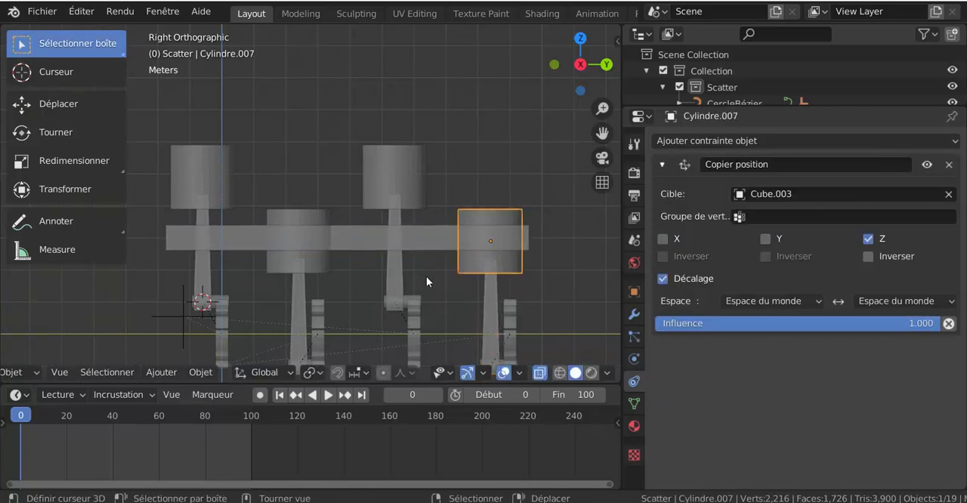
middle_click_drag(425, 275, 441, 294)
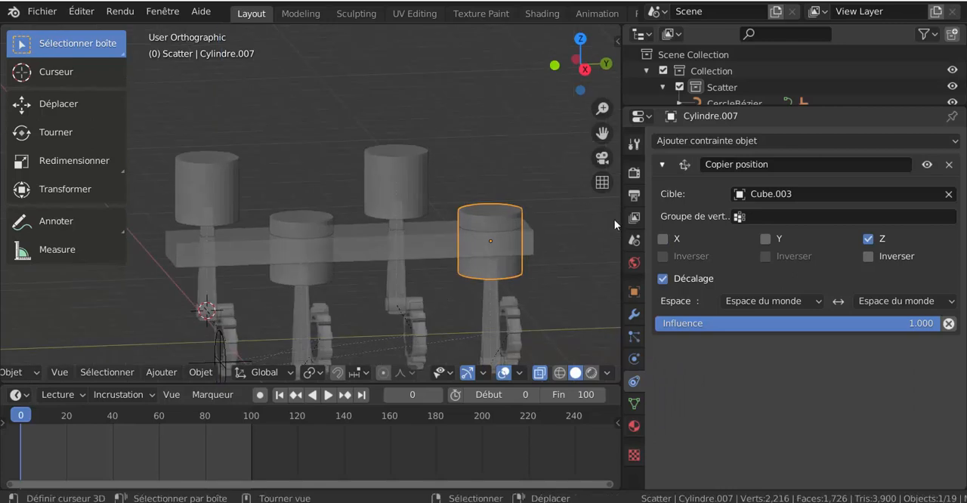
left_click_drag(623, 217, 717, 160)
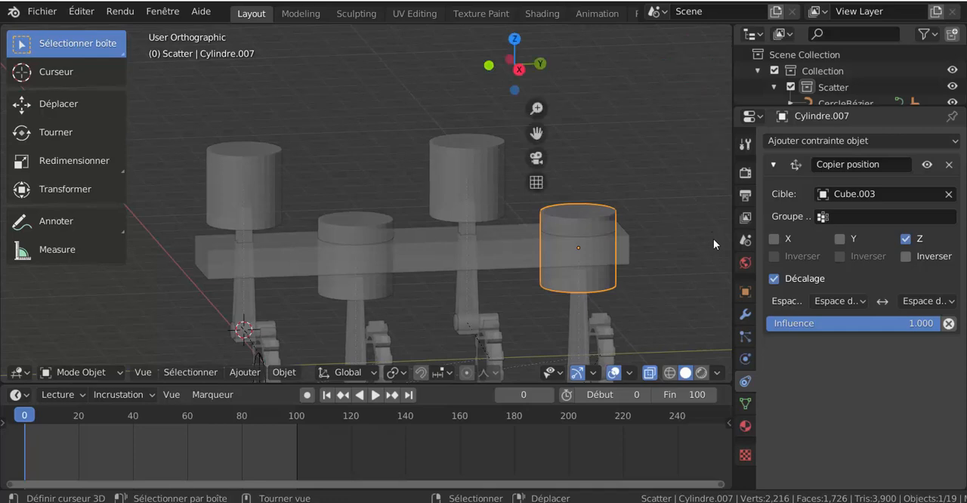
Step: Show the viewport sidebar and expand the Bool Tool options
key("n")
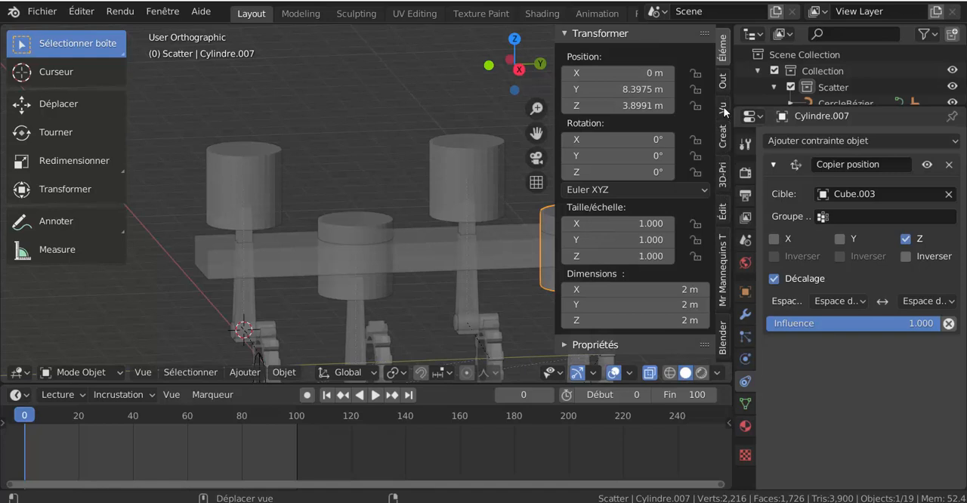
left_click(722, 85)
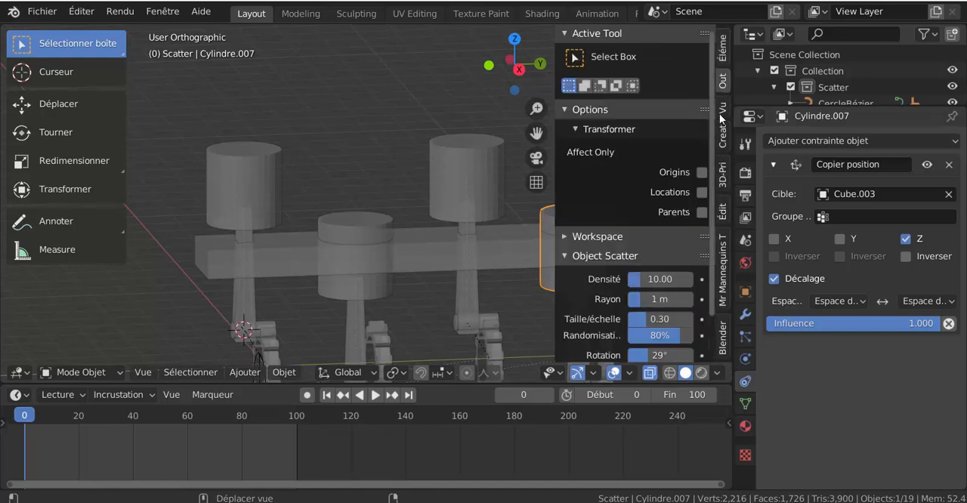
left_click(722, 117)
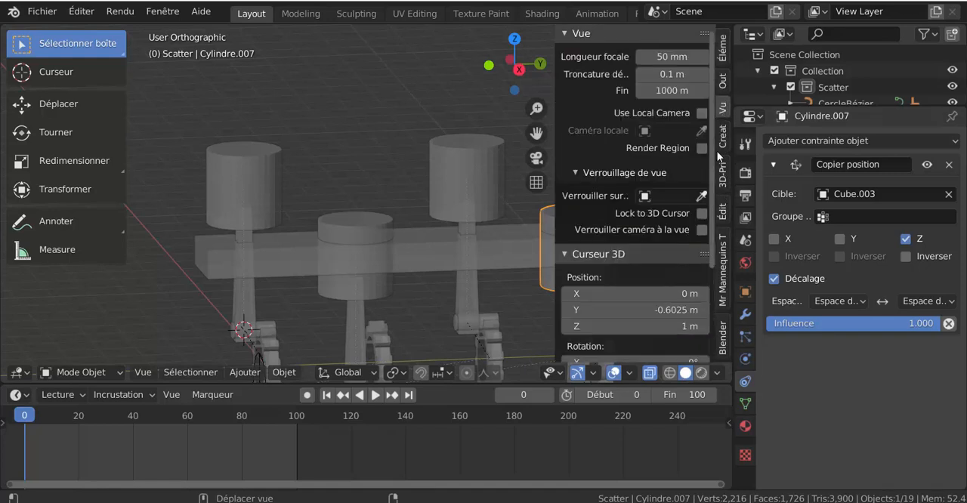
left_click(722, 212)
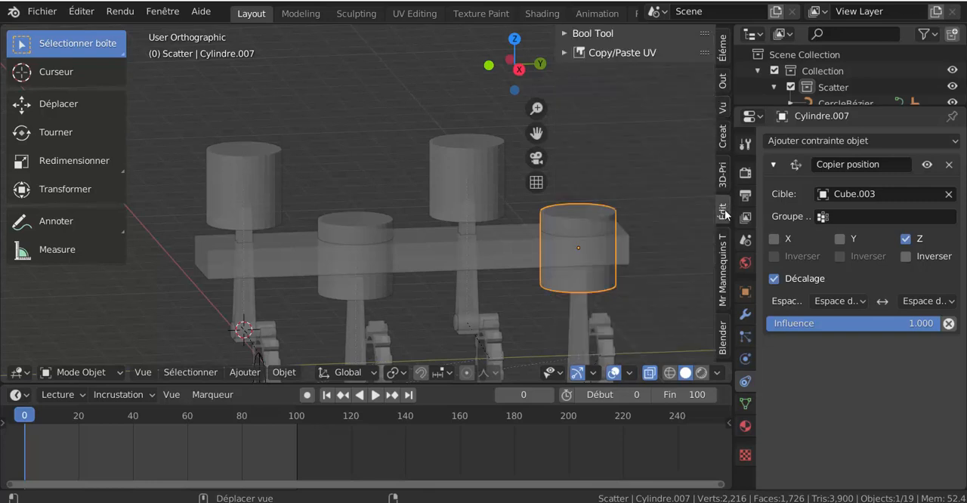
left_click(565, 35)
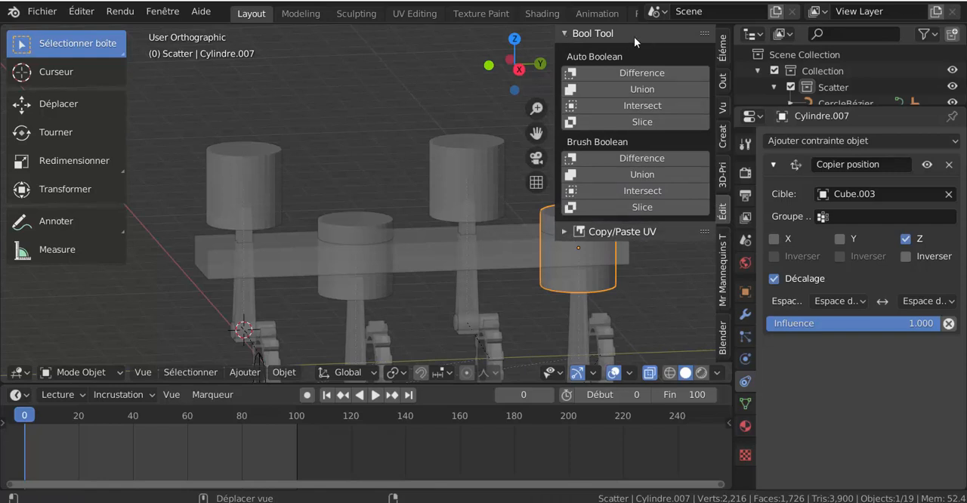
Step: Try cutting the fourth piston's shape out of the block with an Auto Boolean Difference, then undo it
scroll(607, 294, "down", 2)
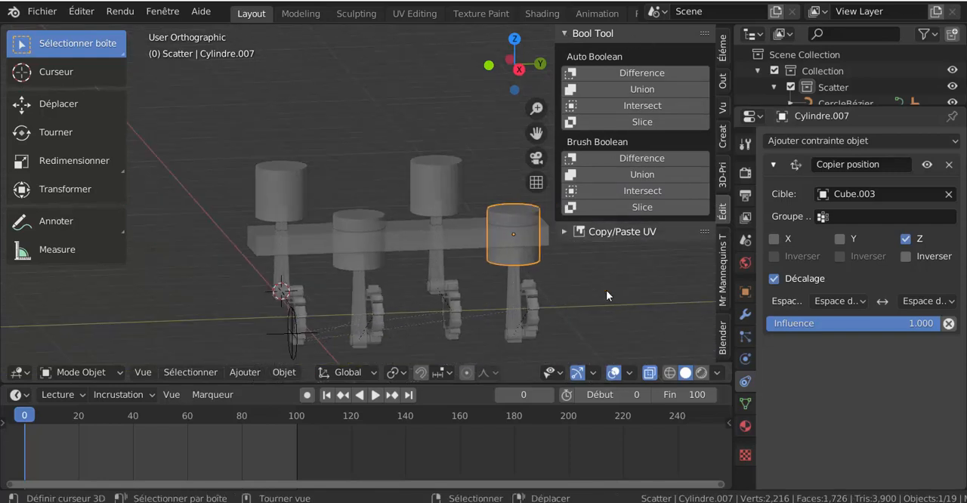
middle_click_drag(607, 294, 518, 270, "shift")
scroll(461, 225, "up", 2)
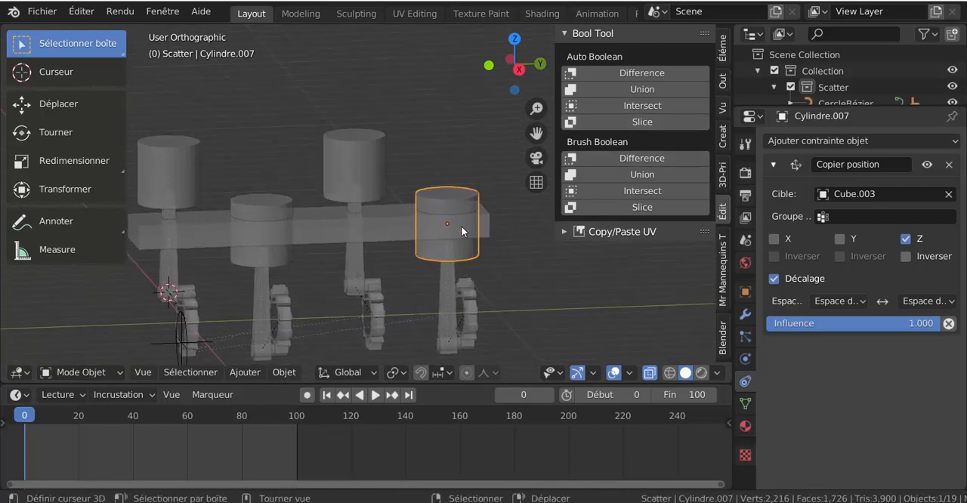
left_click(418, 241, "shift")
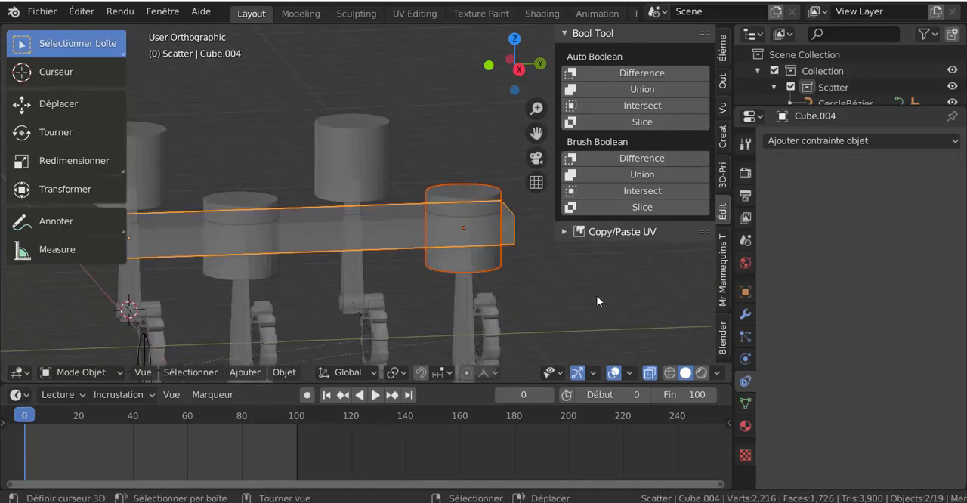
left_click(638, 79)
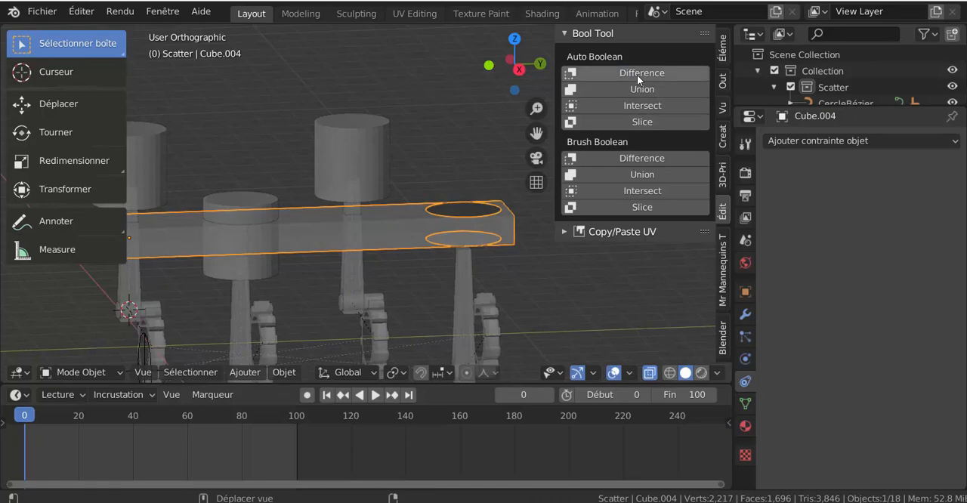
middle_click_drag(587, 149, 571, 340)
scroll(571, 339, "up", 3)
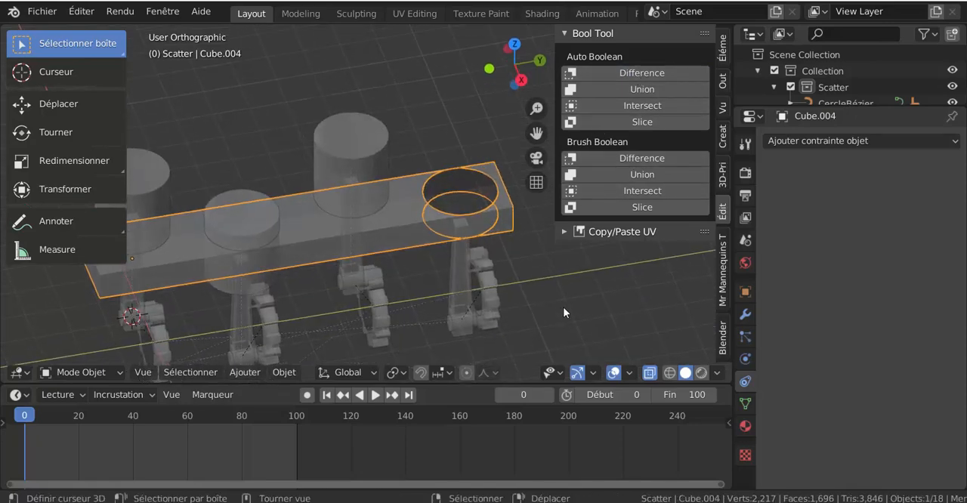
scroll(562, 304, "down", 2)
key("ctrl+z")
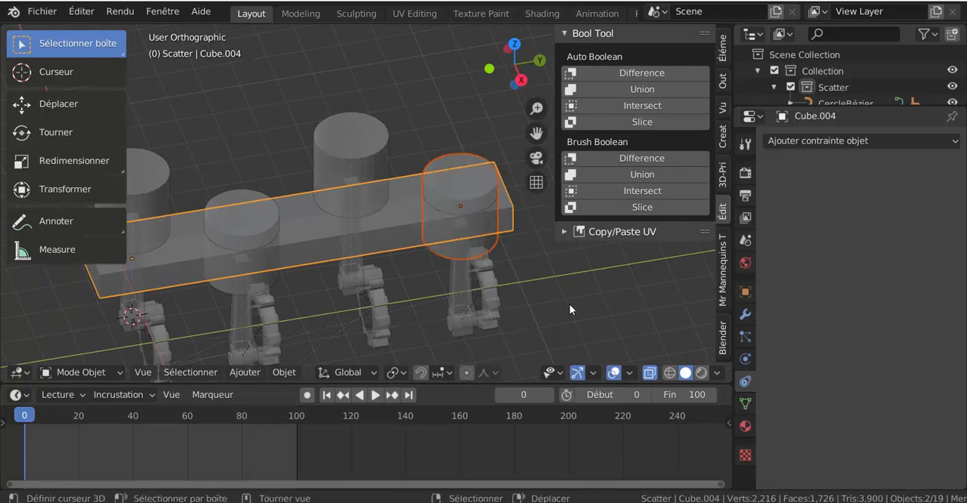
Step: Try a Brush Boolean Difference of the fourth piston on the block, and undo it
middle_click_drag(572, 304, 533, 324, "shift")
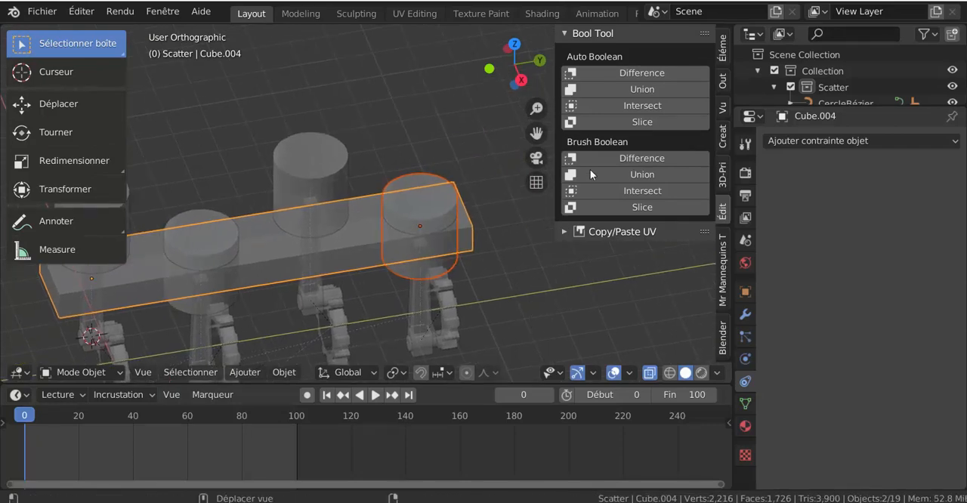
left_click(637, 159)
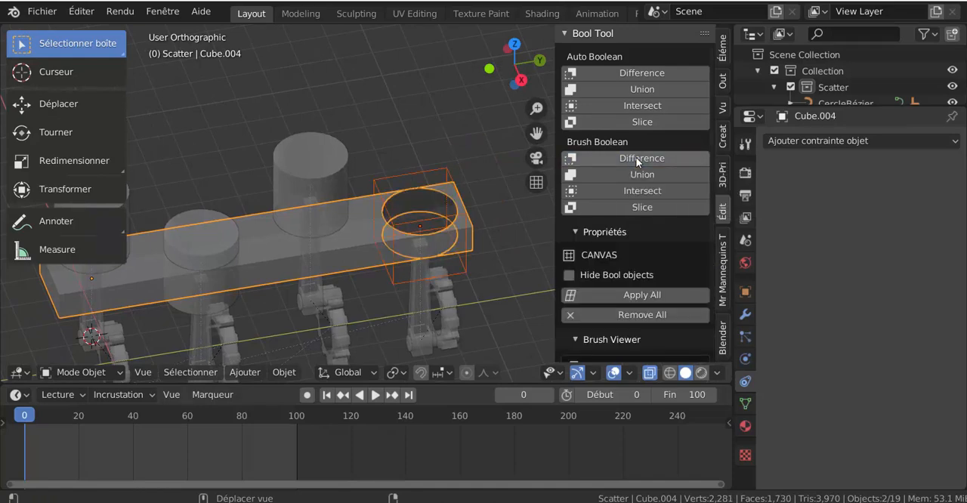
key("ctrl+z")
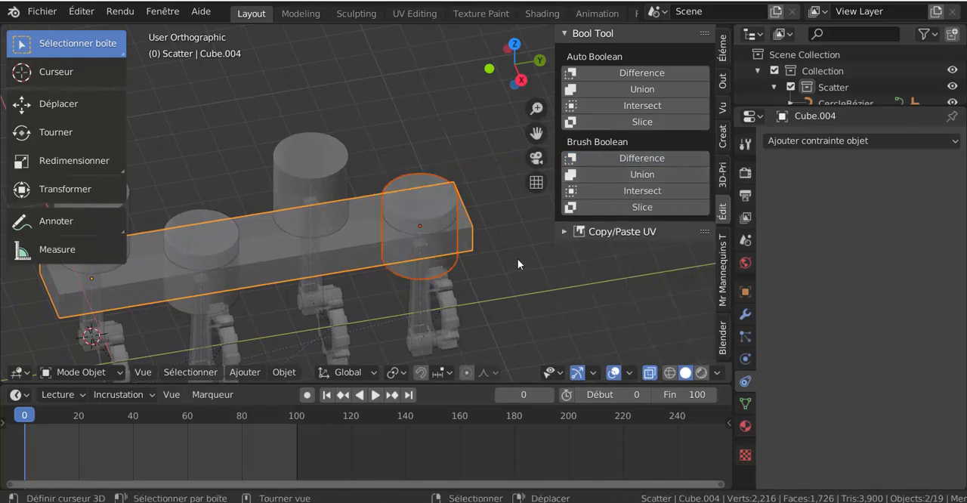
Step: Try an Auto Boolean Intersect between the block and the fourth piston, and undo it
mouse_move(517, 258)
middle_mouse_down()
mouse_move(495, 264)
mouse_move(505, 263)
middle_mouse_up()
scroll(482, 275, "up", 1)
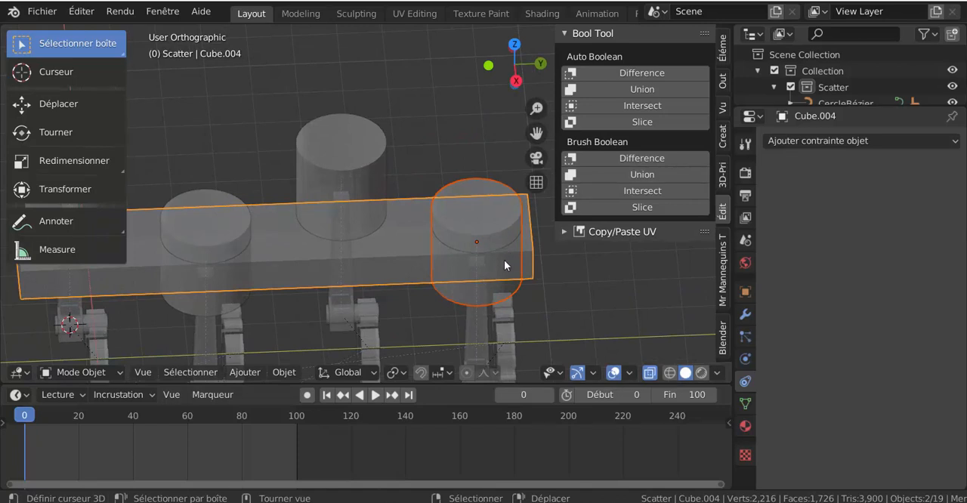
left_click(643, 106)
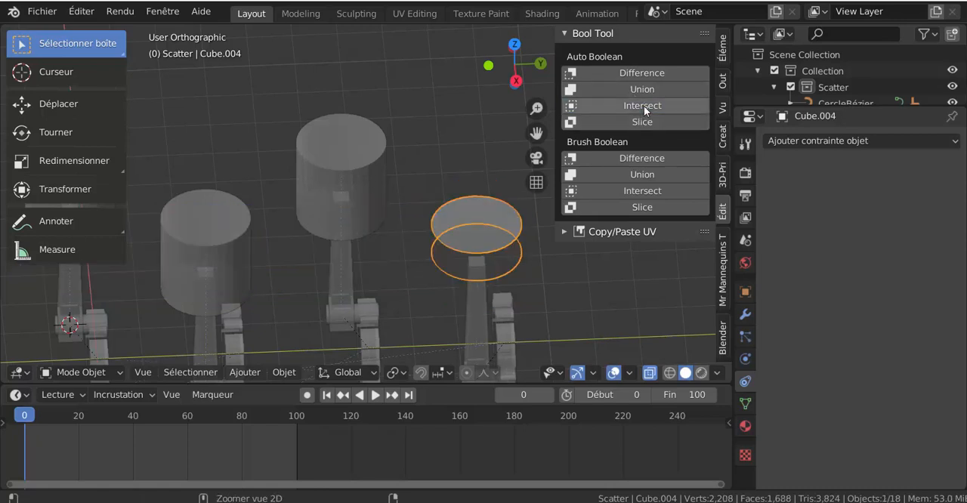
key("ctrl+z")
Step: Try an Auto Boolean Slice of the block with the fourth piston, and undo it
left_click(642, 121)
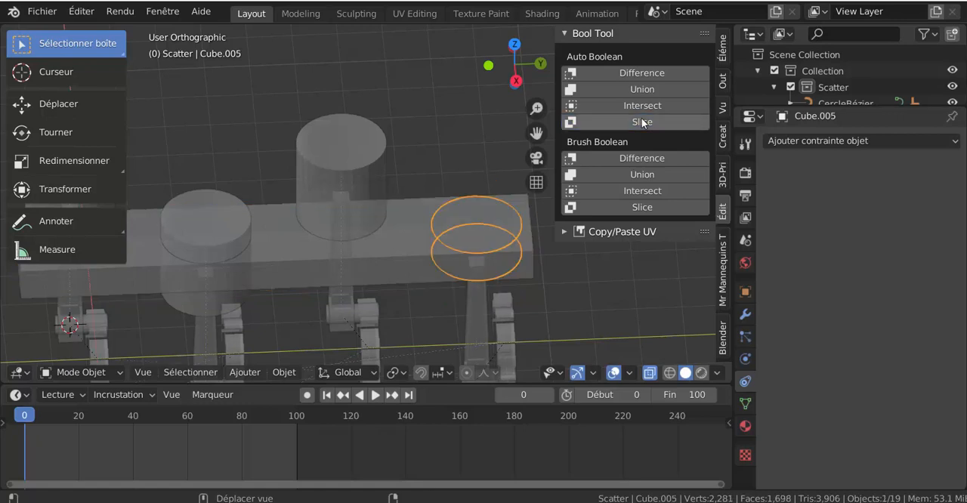
mouse_move(568, 287)
middle_mouse_down()
mouse_move(577, 303)
mouse_move(561, 275)
middle_mouse_up()
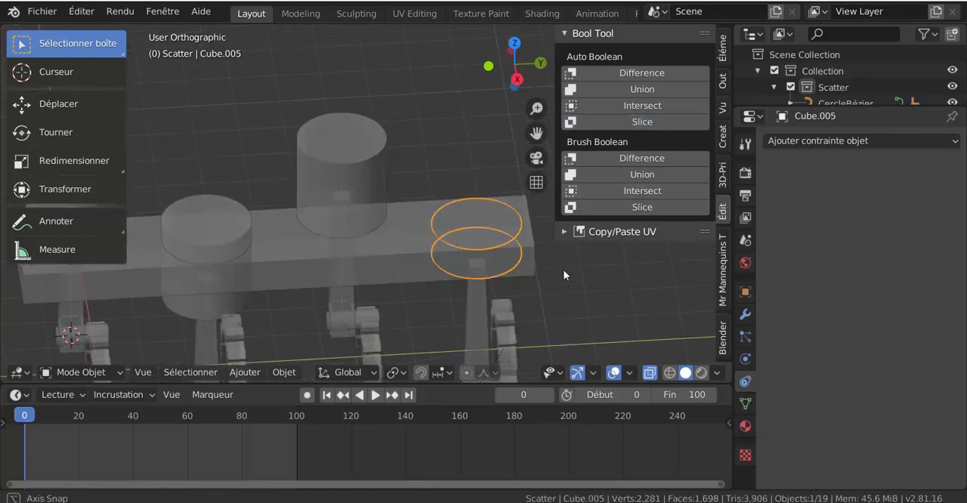
key("ctrl+z")
scroll(562, 275, "down", 4)
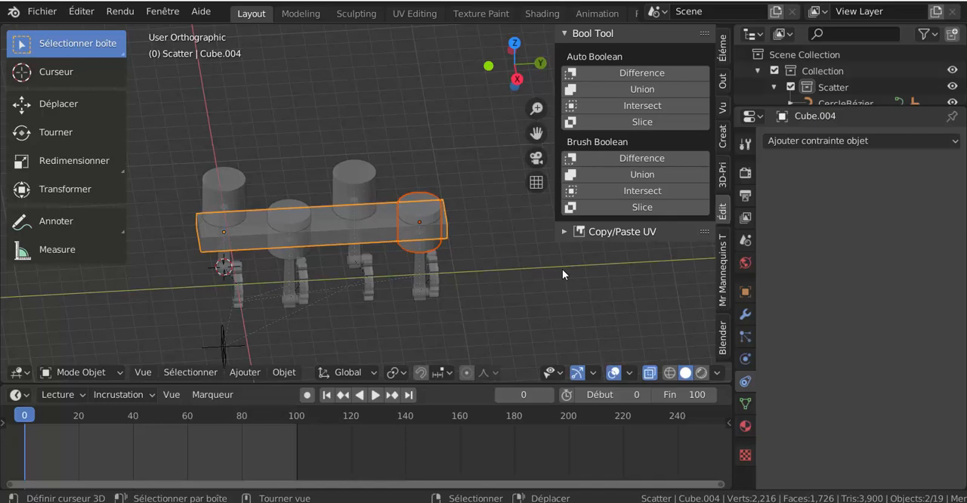
Step: Narrow the sidebar in the right orthographic view and deselect the block and fourth piston
key("KP_1")
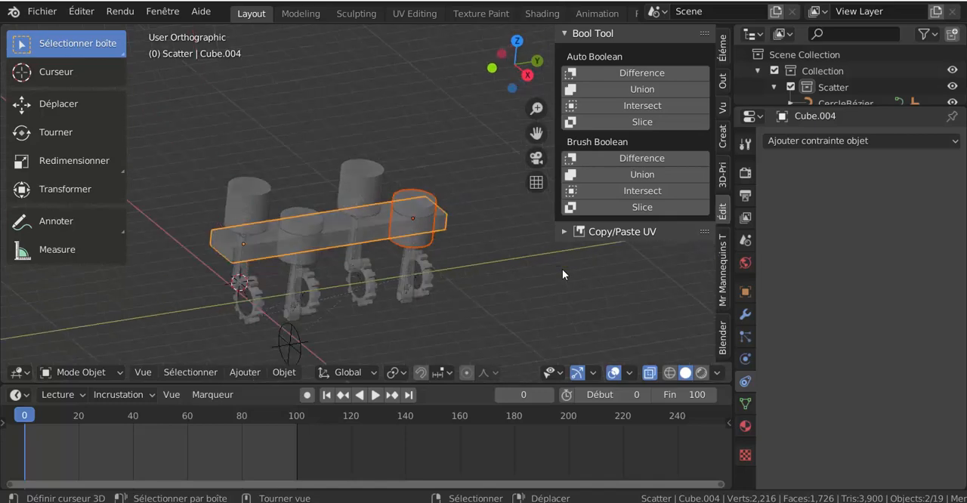
key("KP_3")
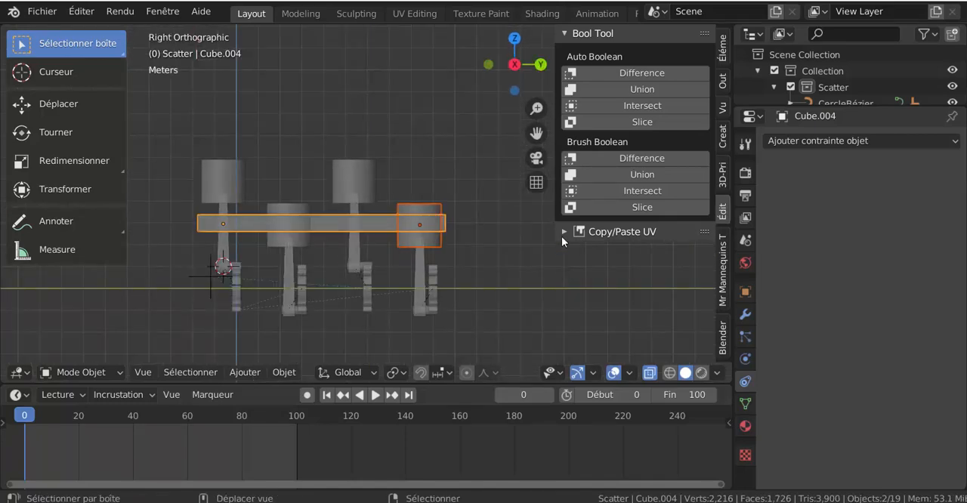
left_click_drag(555, 157, 637, 154)
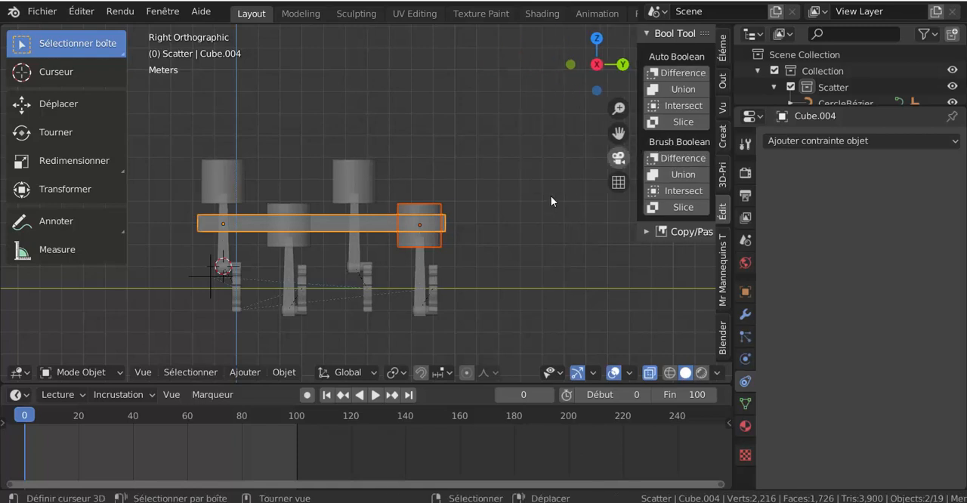
middle_click_drag(524, 192, 506, 153, "shift")
scroll(488, 172, "up", 2)
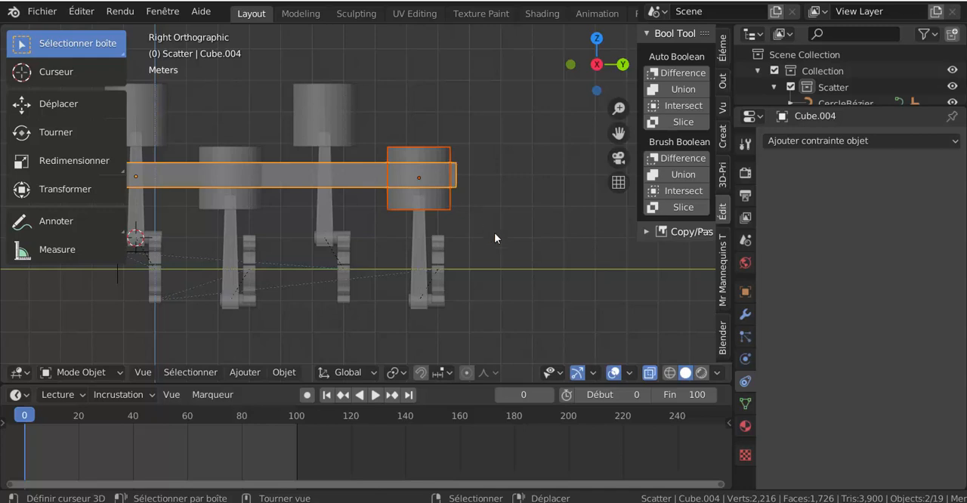
key("Tab")
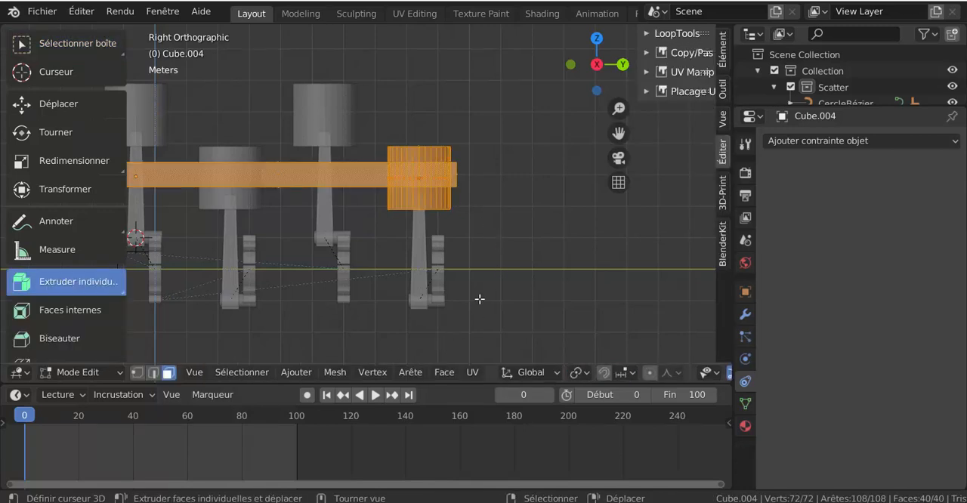
key("Tab")
left_click(491, 275)
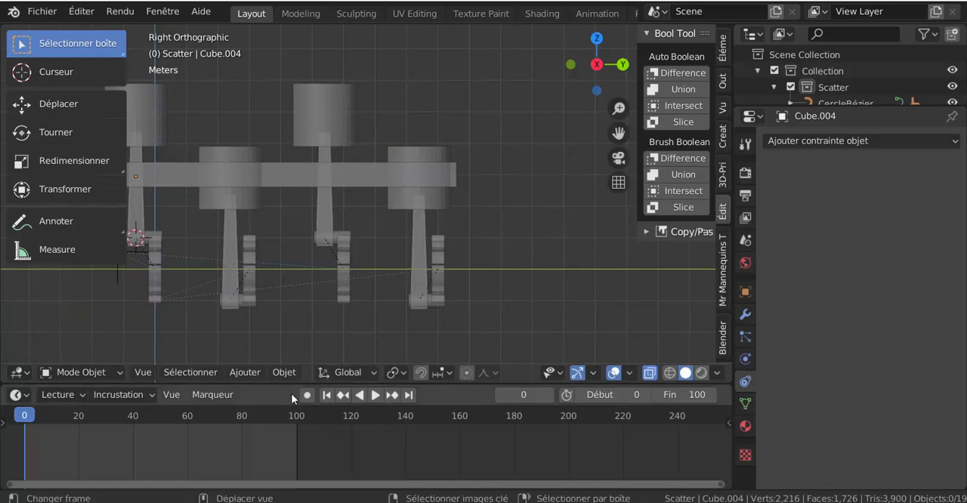
Step: Add a cylinder mesh and move it onto the fourth piston, about 8.99 m along Y and 1.86 m along Z
left_click(241, 373)
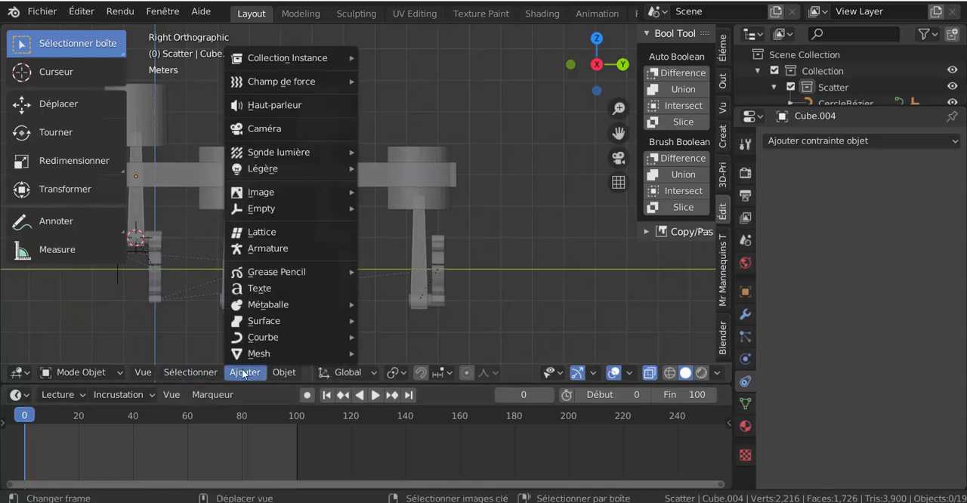
mouse_move(246, 359)
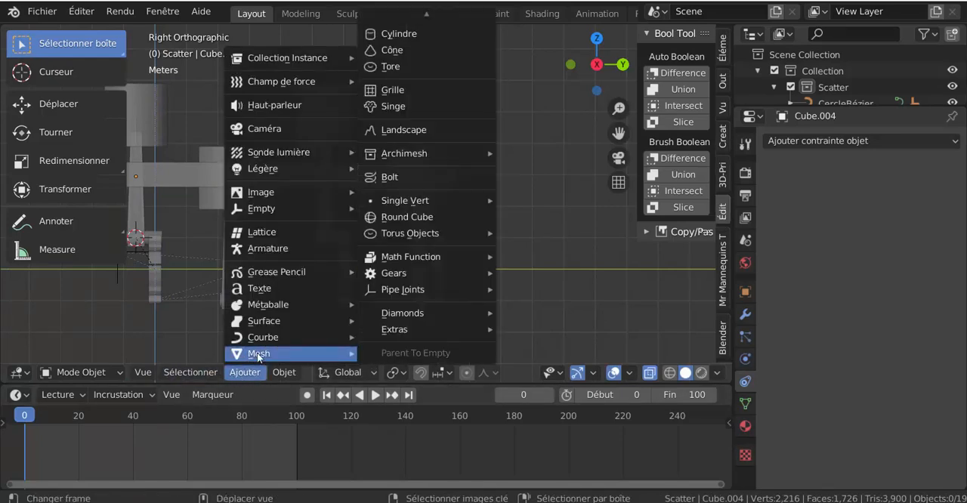
left_click(393, 35)
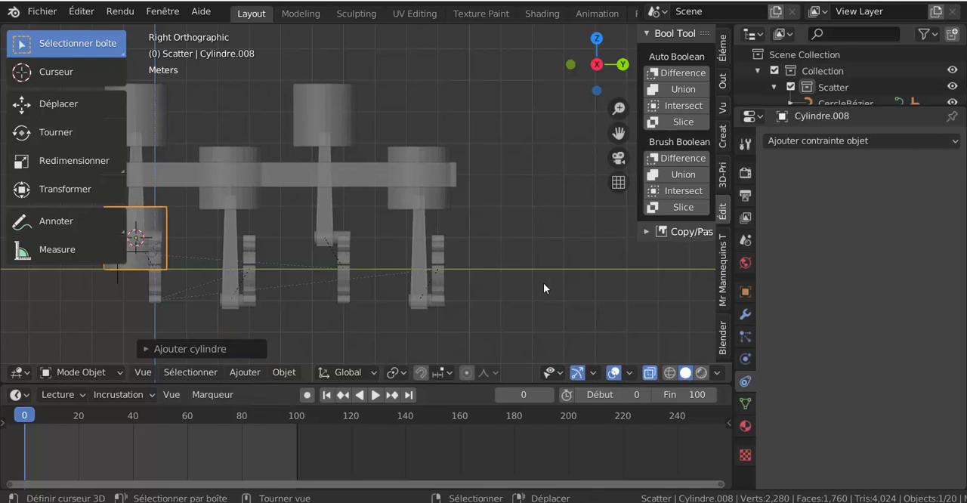
key("g")
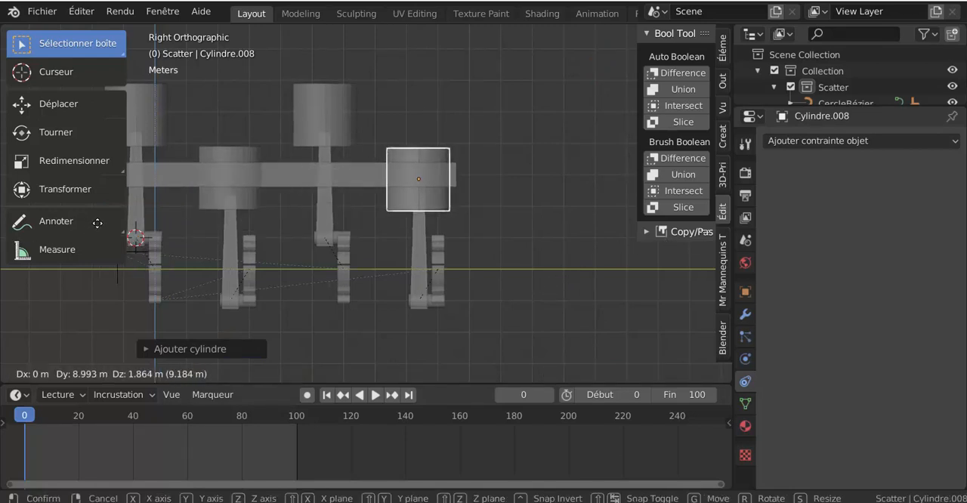
left_click(98, 223)
scroll(529, 211, "up", 3)
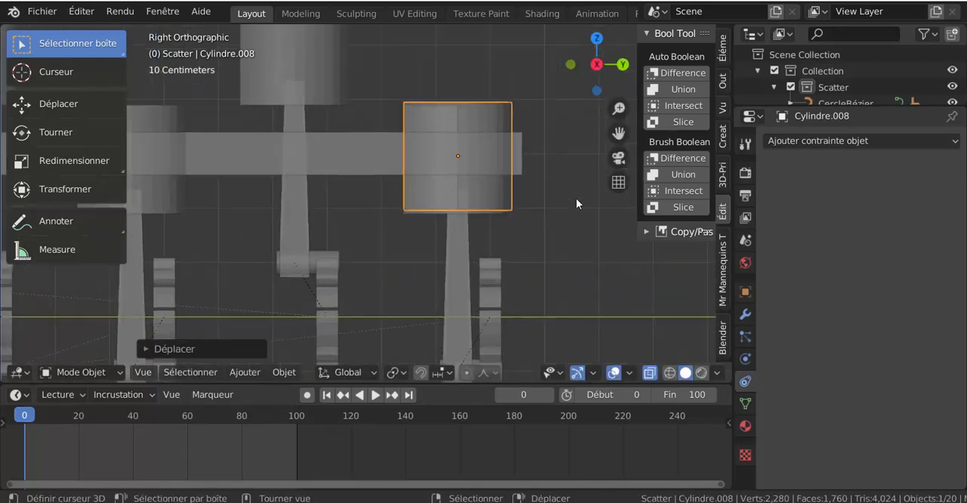
middle_click_drag(576, 202, 514, 218, "shift")
scroll(461, 240, "up", 2)
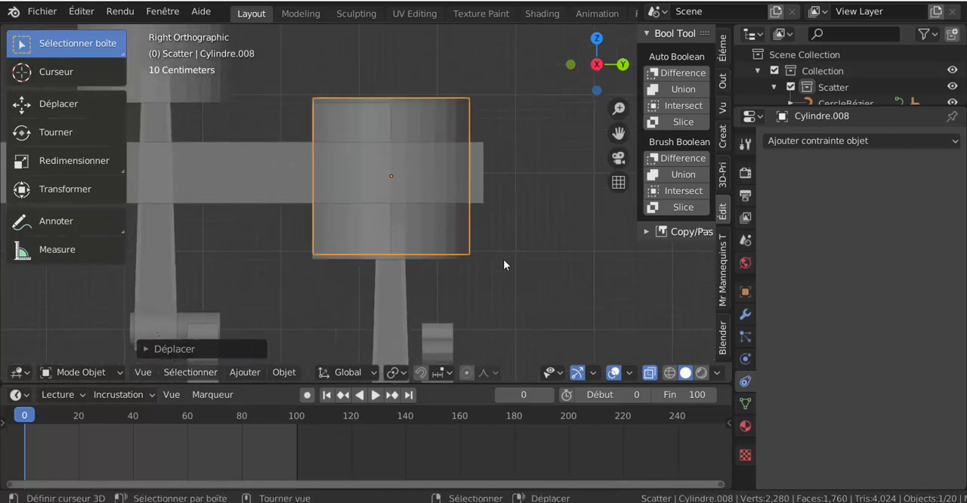
Step: Align the new cylinder with the fourth piston and duplicate it onto the third, offset about -3.02 m in Y and 2.02 m in Z
key("g")
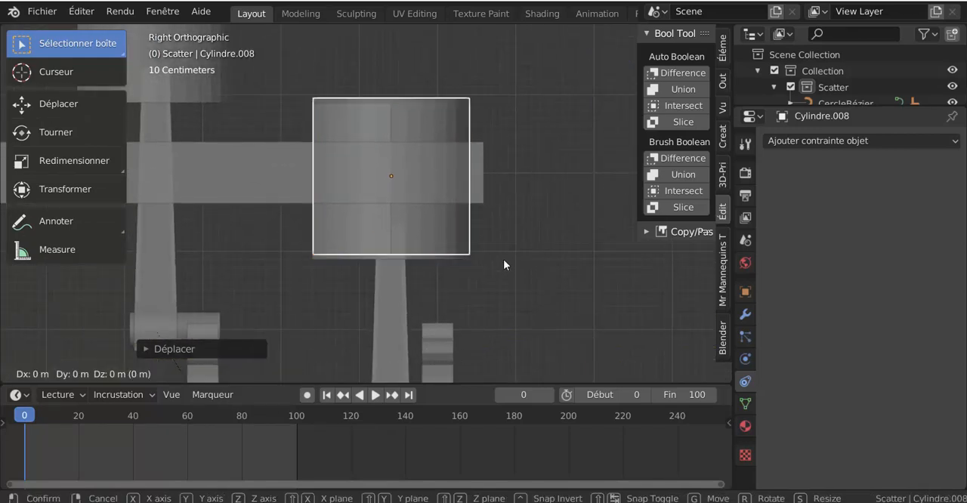
left_click(502, 262)
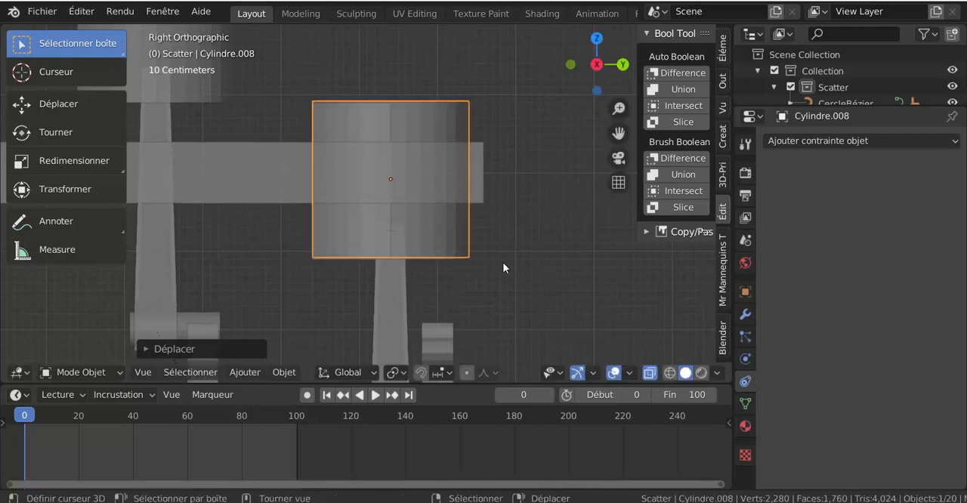
scroll(504, 262, "down", 5)
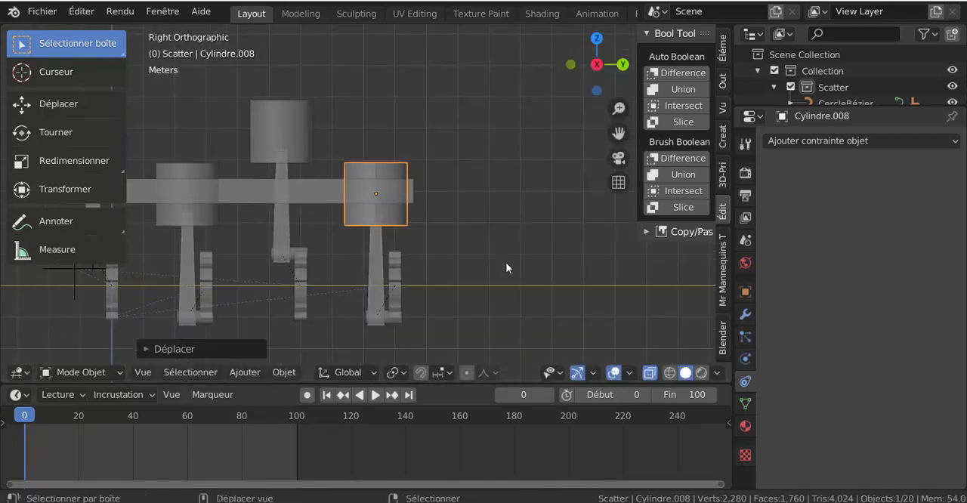
key("shift+d")
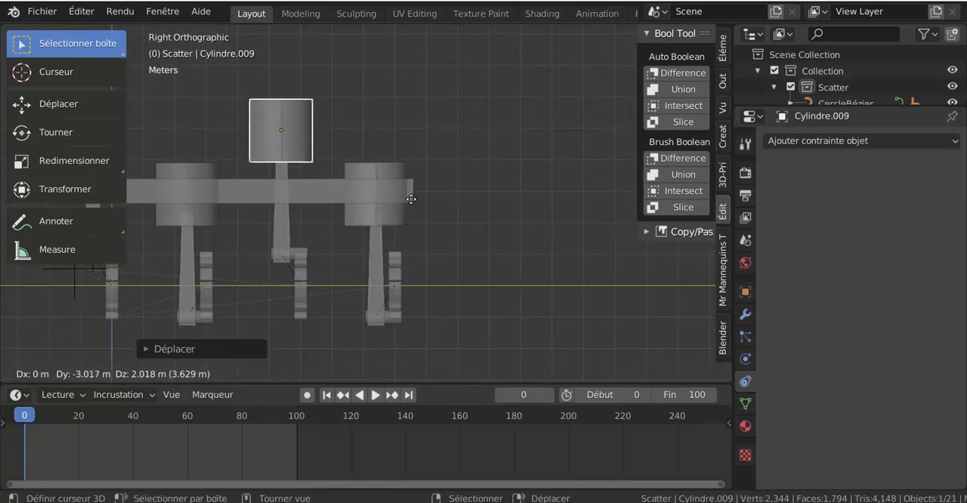
left_click(411, 199)
Step: Duplicate the cylinder onto the second piston, about -3.02 m in Y and -2.02 m in Z, and onto the first, about -2.96 m and 1.96 m
middle_click_drag(381, 225, 568, 216, "shift")
key("shift+d")
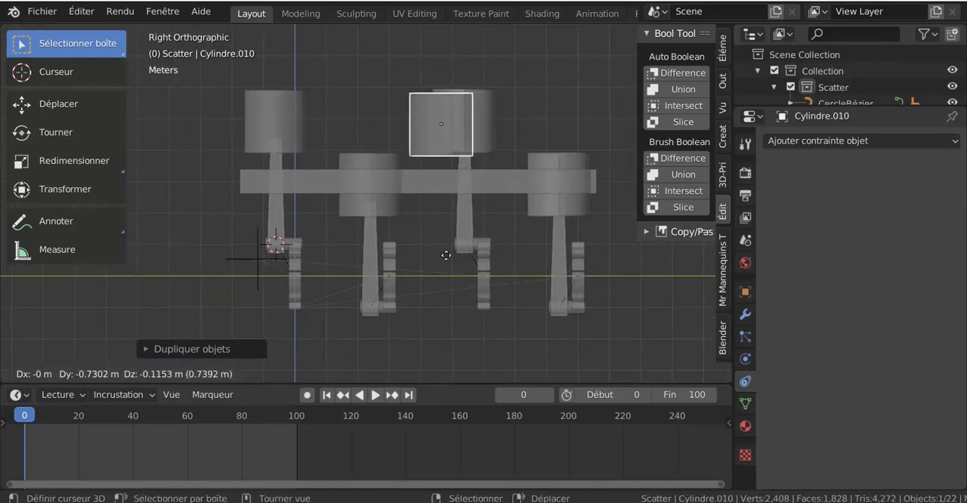
left_click(404, 301)
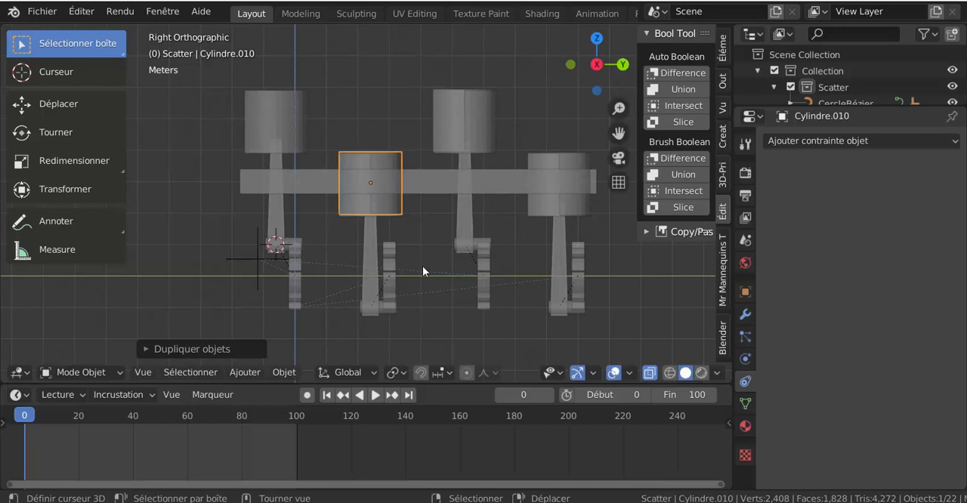
key("shift+d")
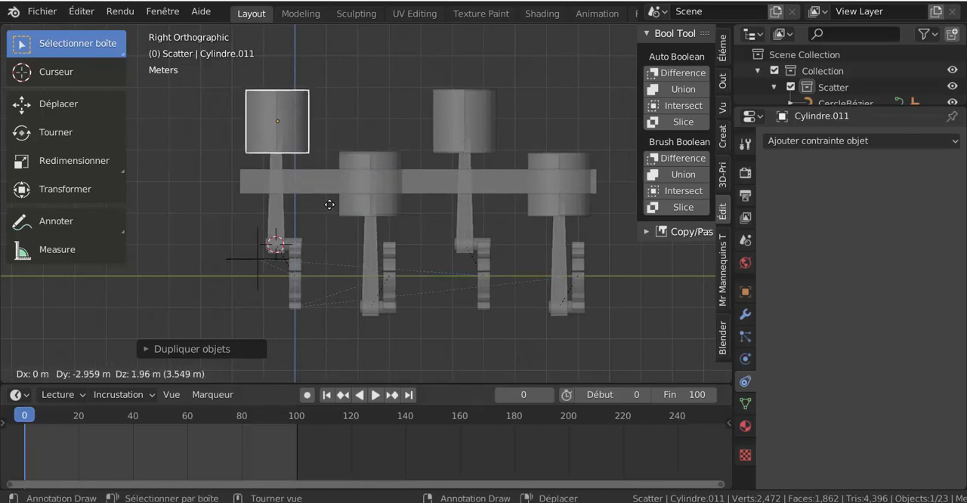
left_click(329, 204)
middle_click_drag(424, 207, 367, 208, "shift")
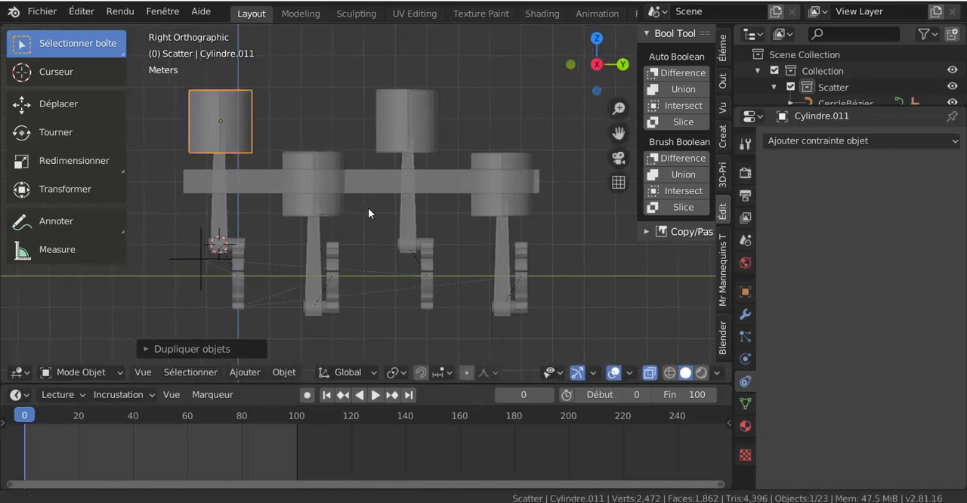
left_click(330, 201, "shift")
left_click(437, 148, "shift")
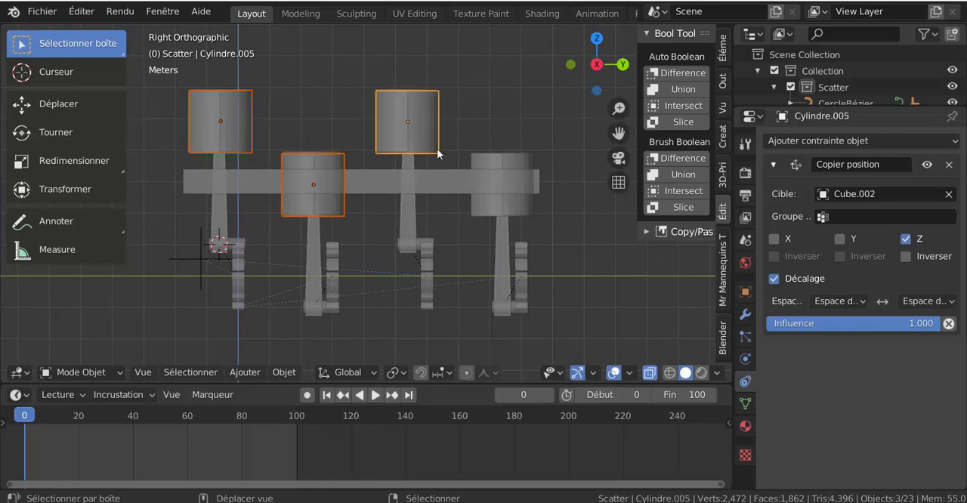
left_click(503, 203, "shift")
left_click(505, 159, "shift")
left_click(503, 236, "shift")
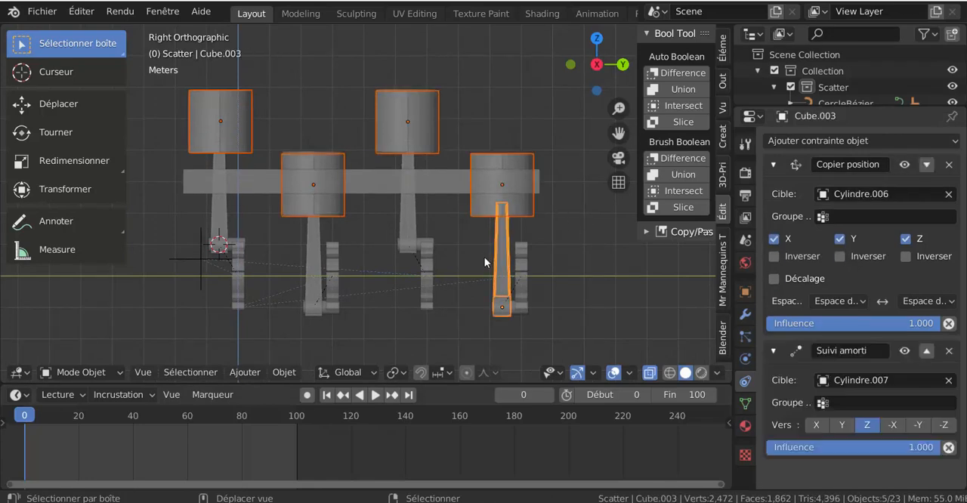
middle_click_drag(500, 159, 519, 218)
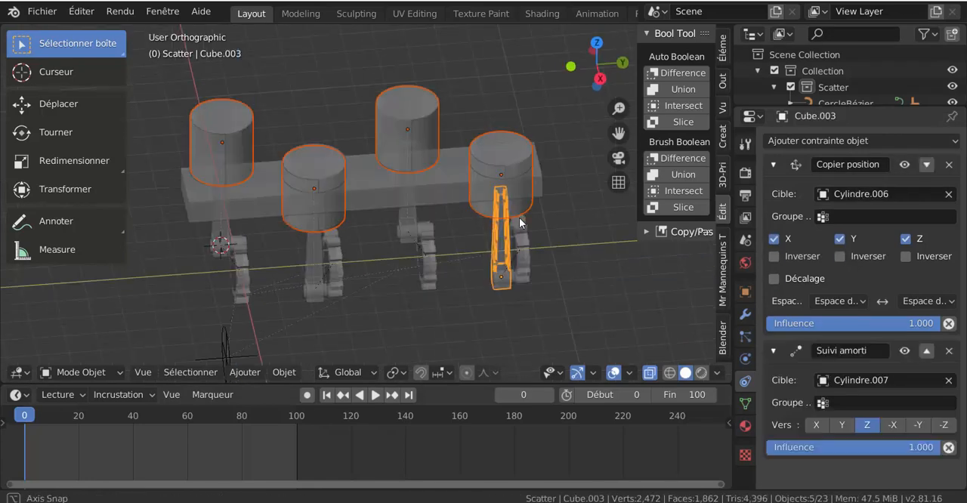
Step: Try to raise the selected cylinders along Z, clear of the pistons
left_click(503, 177)
left_click(415, 136, "shift")
left_click(316, 189, "shift")
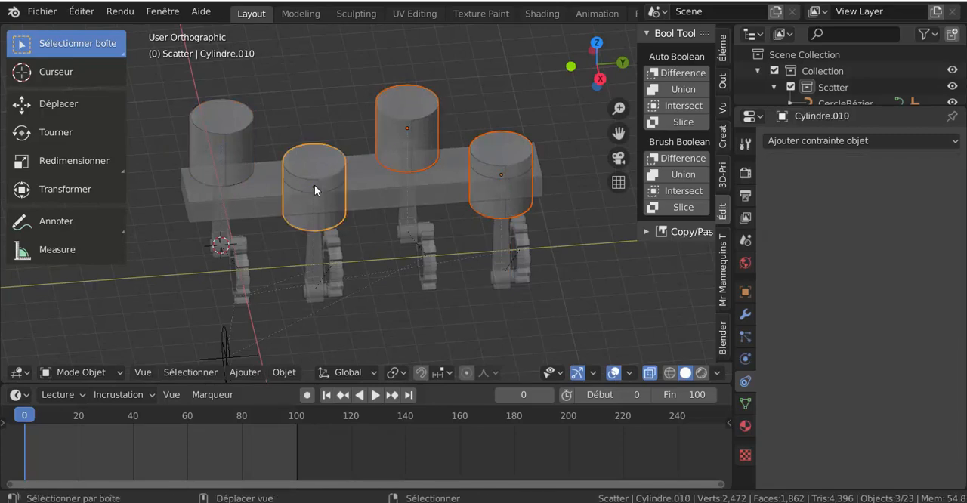
left_click(248, 162, "shift")
middle_click_drag(371, 228, 381, 221)
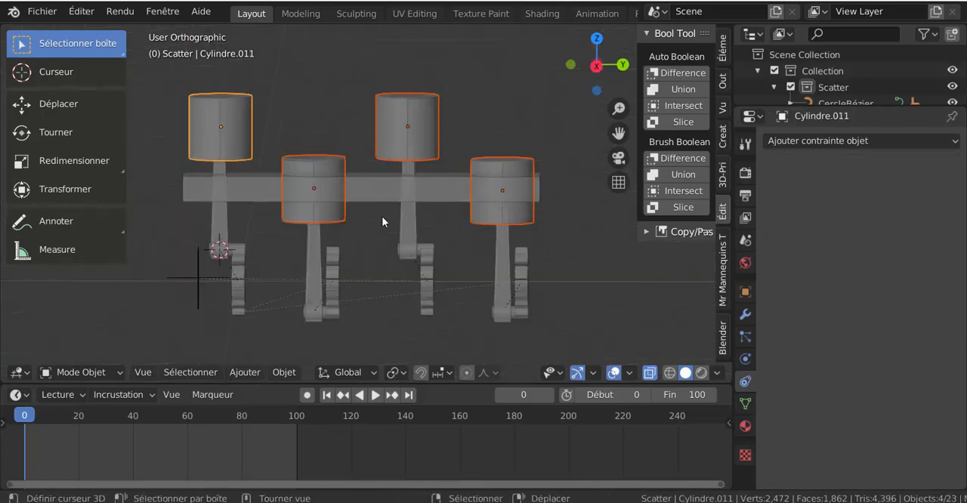
scroll(540, 321, "down", 2)
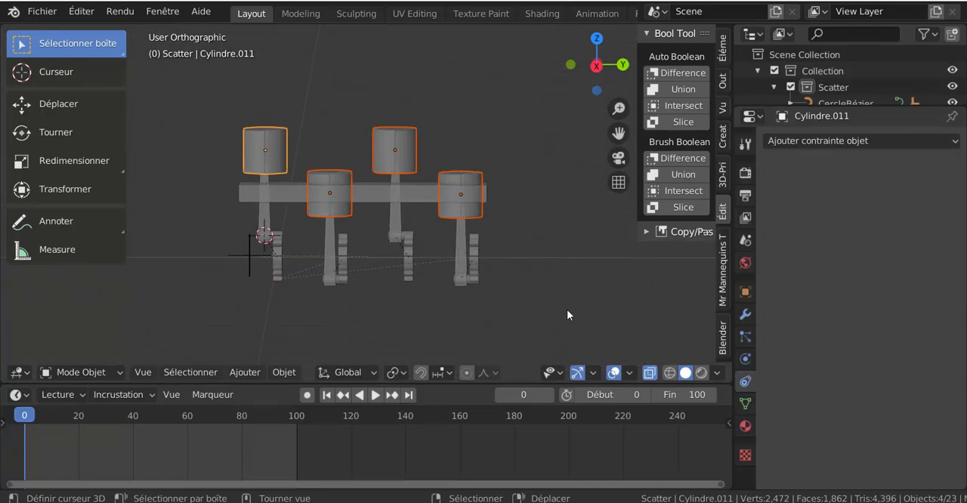
key("g")
key("z")
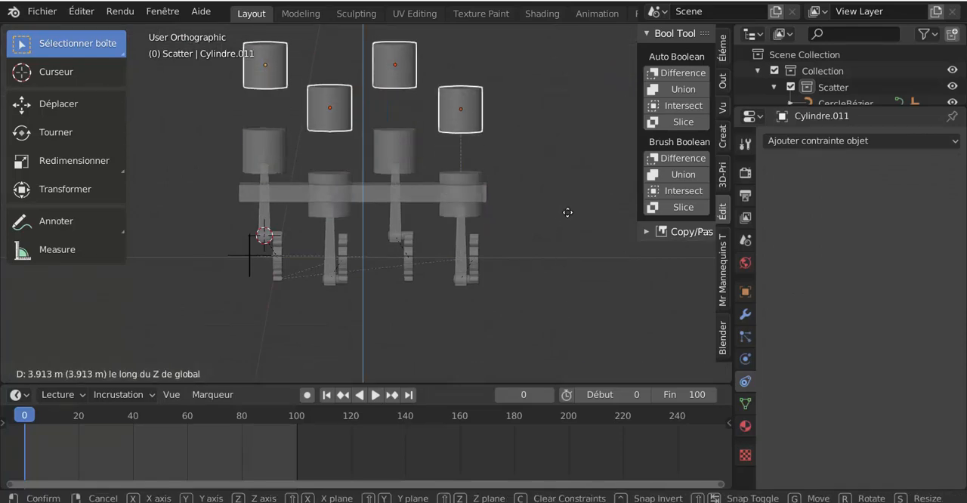
right_click(566, 219)
Step: Select only the four added cylinders and raise them about 3.4 m along Z, above the pistons
left_click(465, 212, "shift")
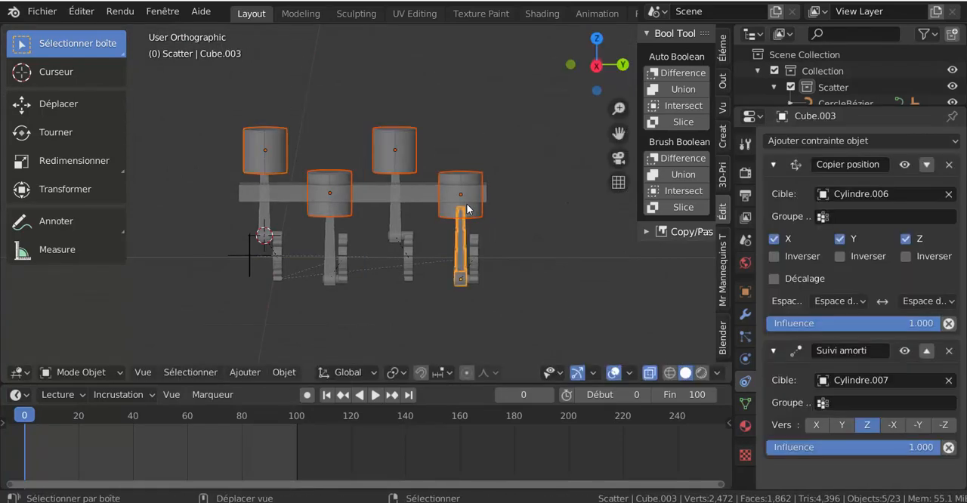
left_click(468, 187)
left_click(471, 182)
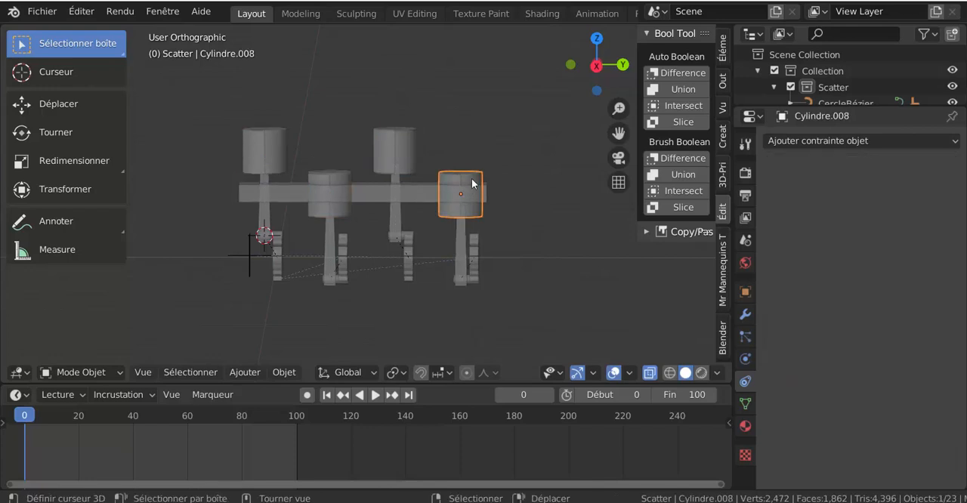
left_click(394, 147, "shift")
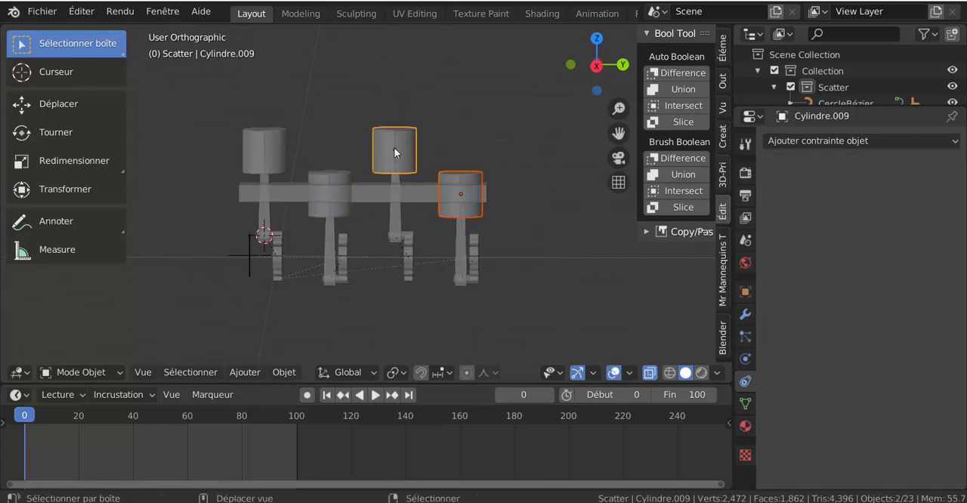
left_click(327, 182, "shift")
left_click(276, 159, "shift")
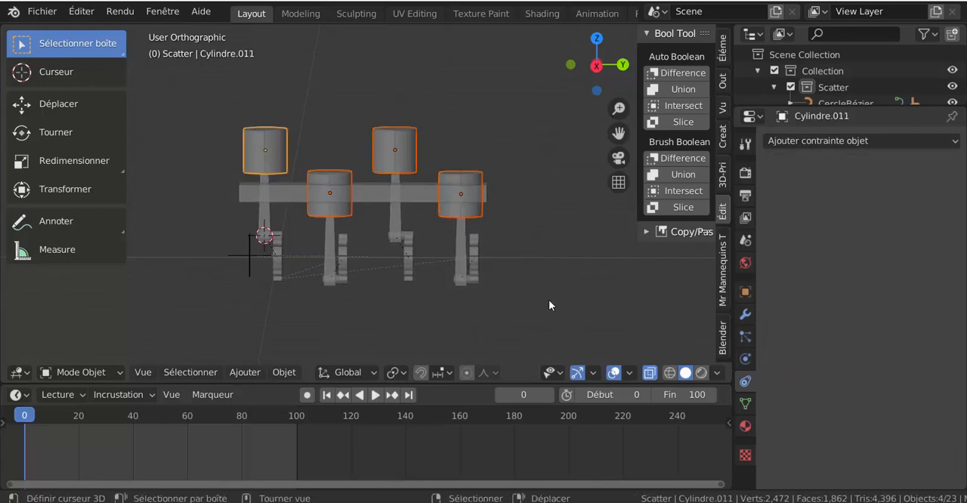
key("g")
key("z")
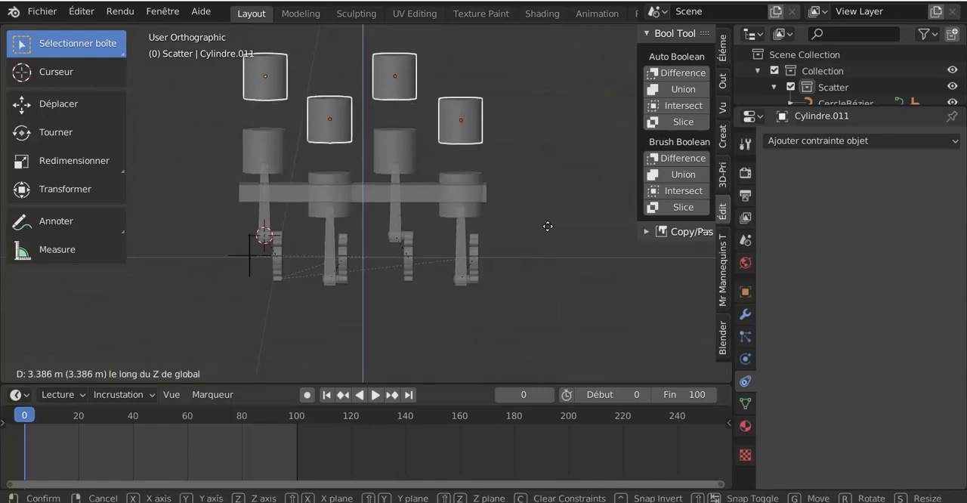
left_click(548, 225)
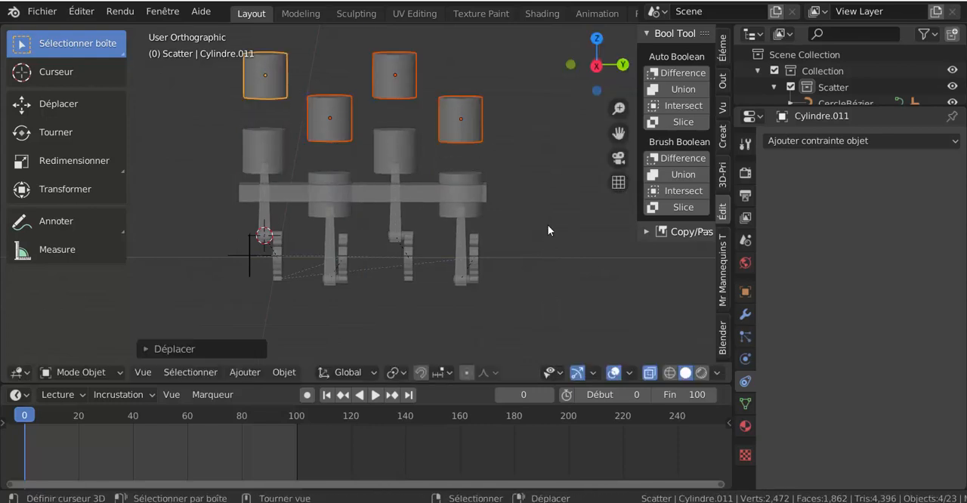
Step: Combine the four raised cylinders into a single object
middle_click_drag(547, 225, 560, 289, "shift")
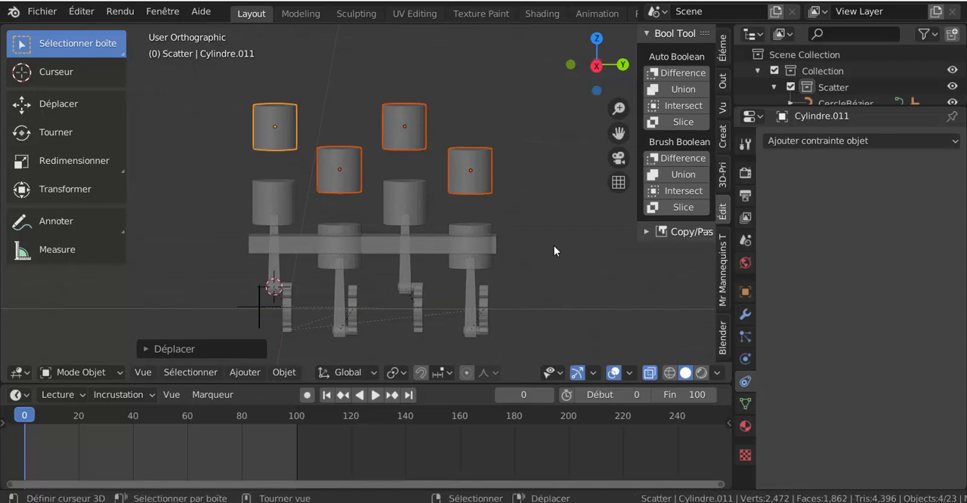
key("ctrl+p")
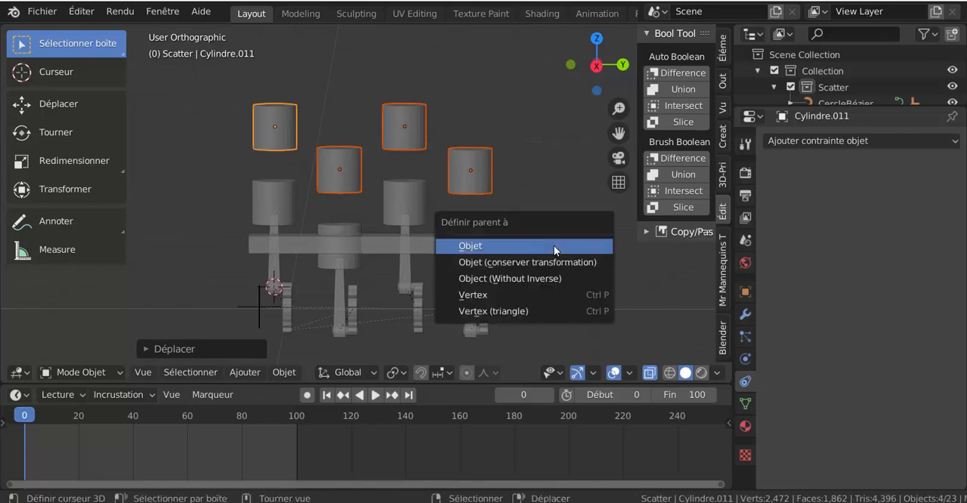
left_click(554, 246)
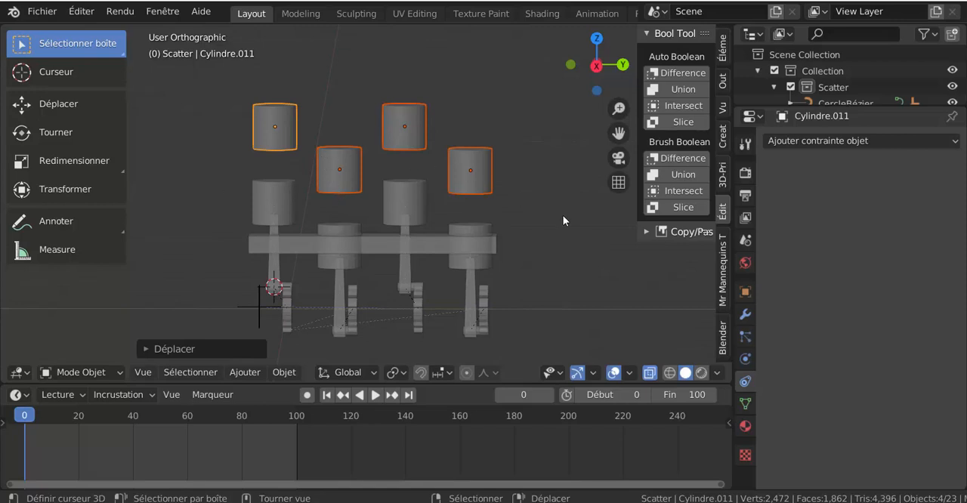
key("ctrl+shift+KP_Add")
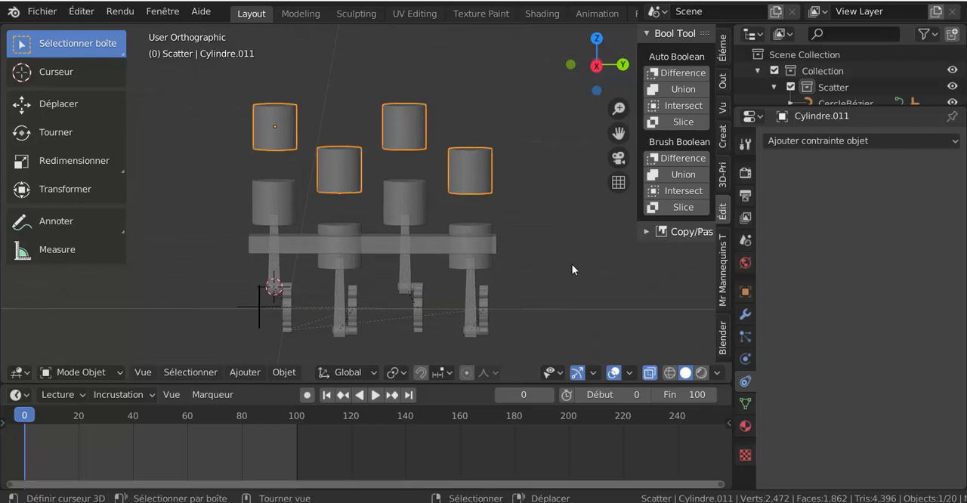
Step: Lower the combined cylinders about 3.3 m along Z back onto the pistons, and stretch them along Z until taller than the pistons
key("g")
key("z")
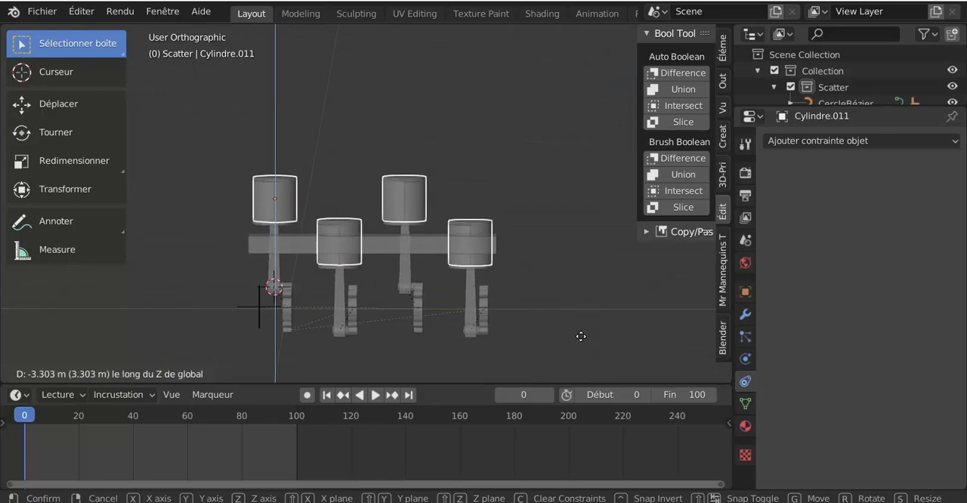
left_click(581, 338)
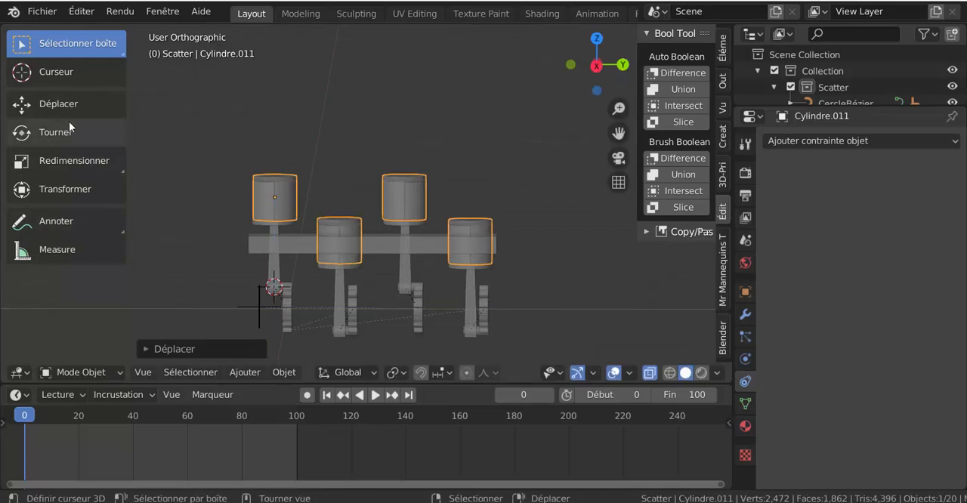
left_click(48, 161)
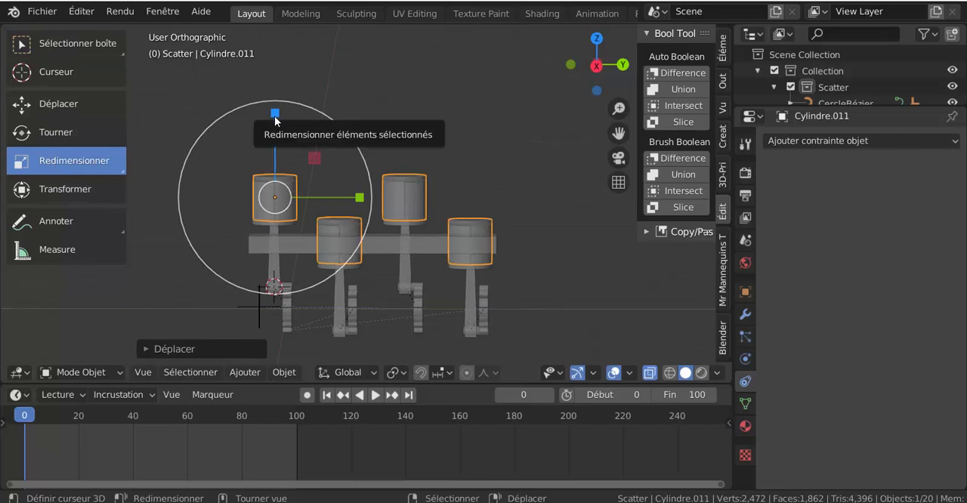
left_click_drag(274, 116, 285, 73)
Step: In Edit Mode, raise the second and fourth cylinders about 3.1 m along Z to level with the other two, and return to Object Mode
scroll(347, 158, "up", 2)
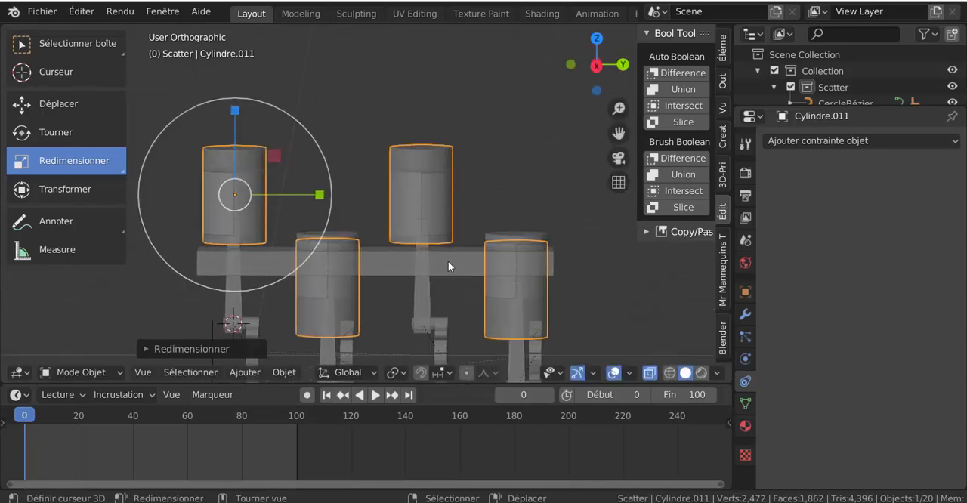
key("Tab")
key("alt+a")
left_click(527, 289)
left_click(318, 282, "shift")
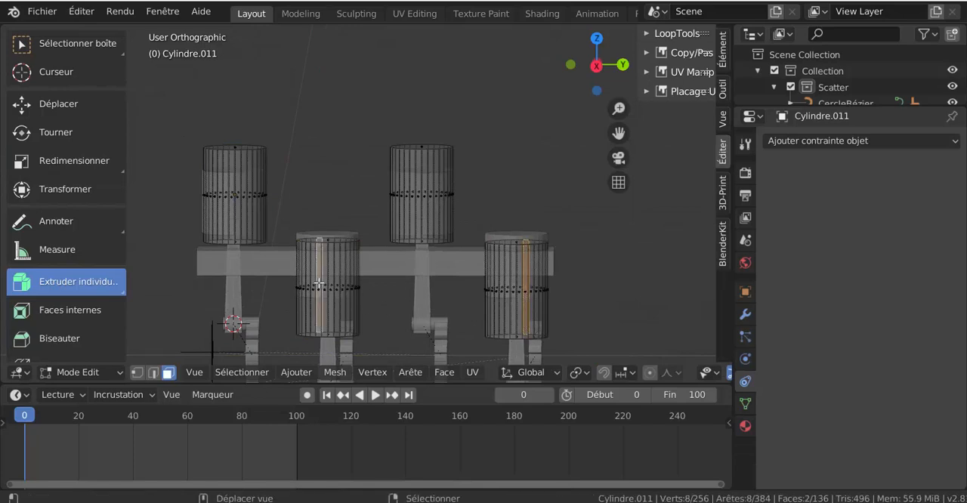
key("ctrl+l")
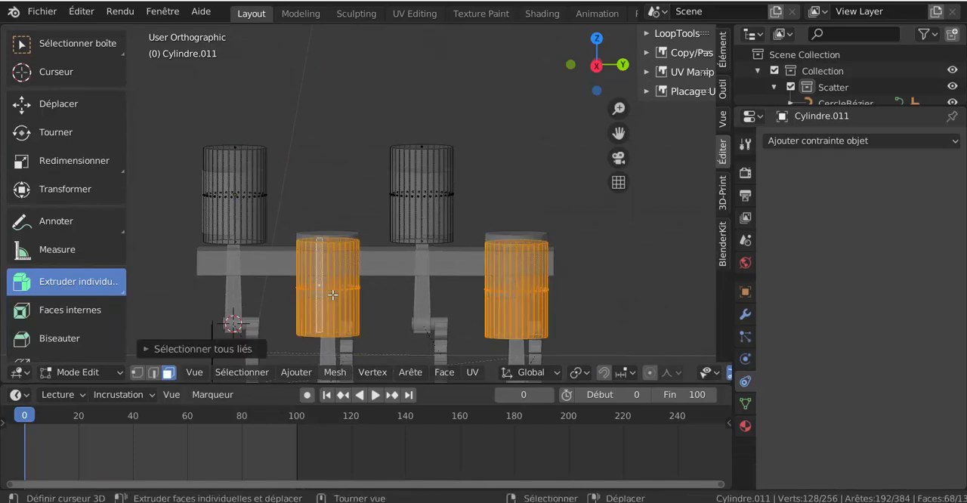
key("g")
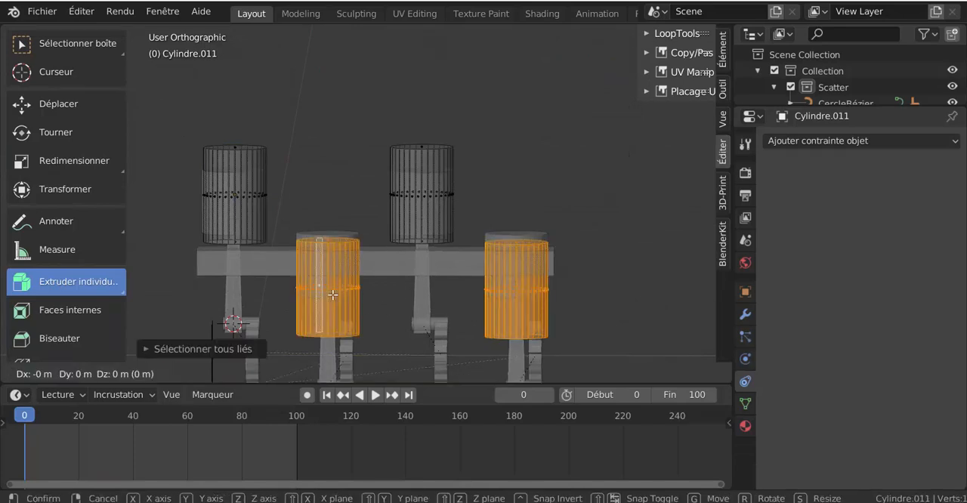
key("z")
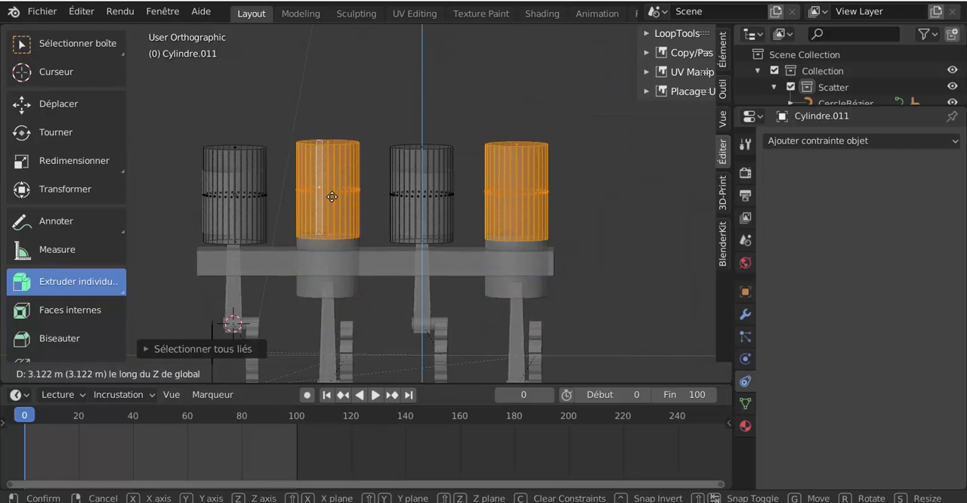
left_click(331, 199)
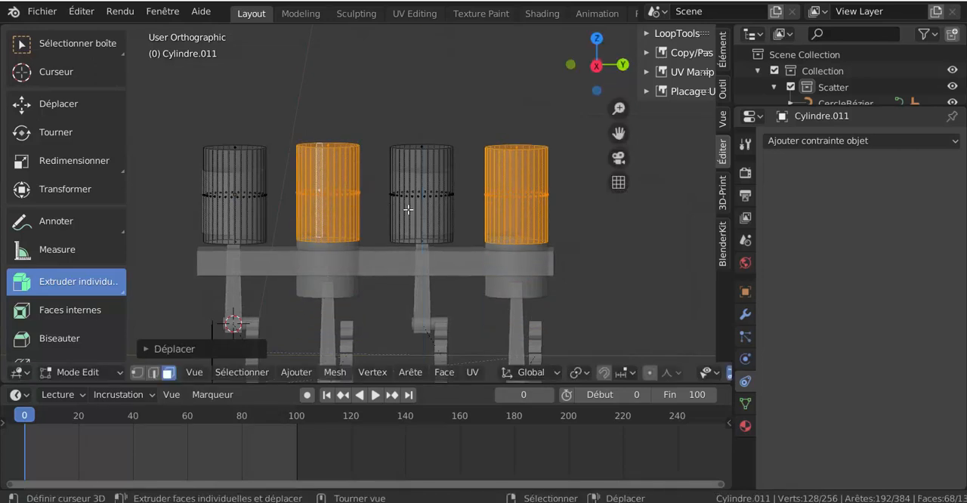
key("Tab")
left_click(421, 208)
key("ctrl+z")
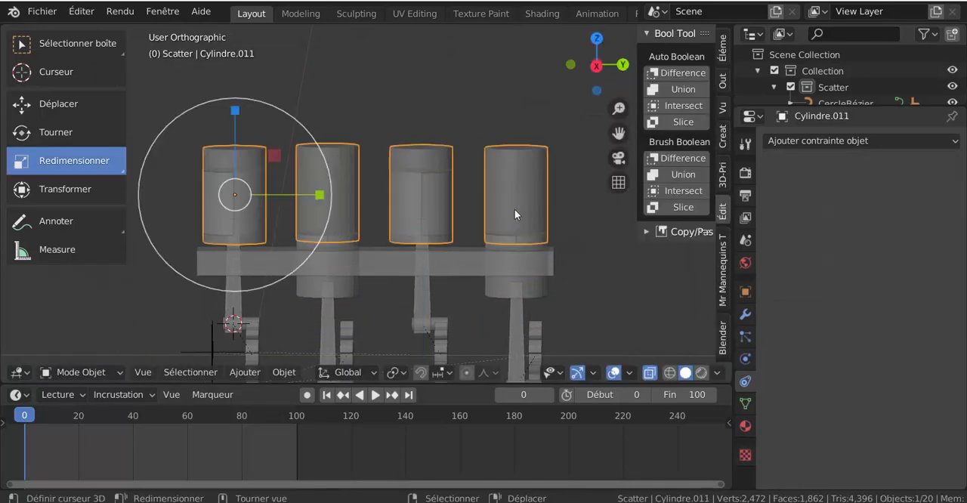
Step: Lower the combined cylinders about 1.6 m along Z so they pass through the engine block
key("g")
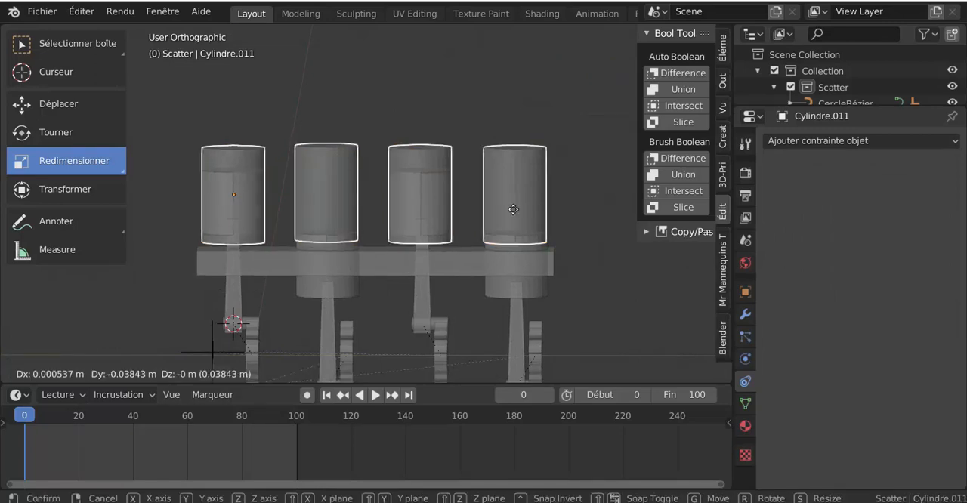
key("z")
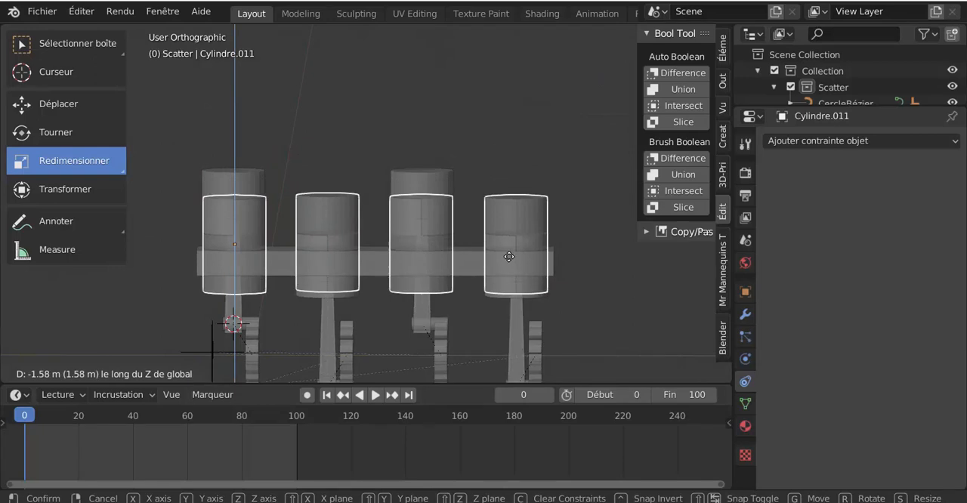
left_click(507, 261)
Step: Select the combined cylinders together with the engine block and isolate them in local view
middle_click_drag(500, 274, 481, 282)
left_click(510, 314)
left_click(512, 312)
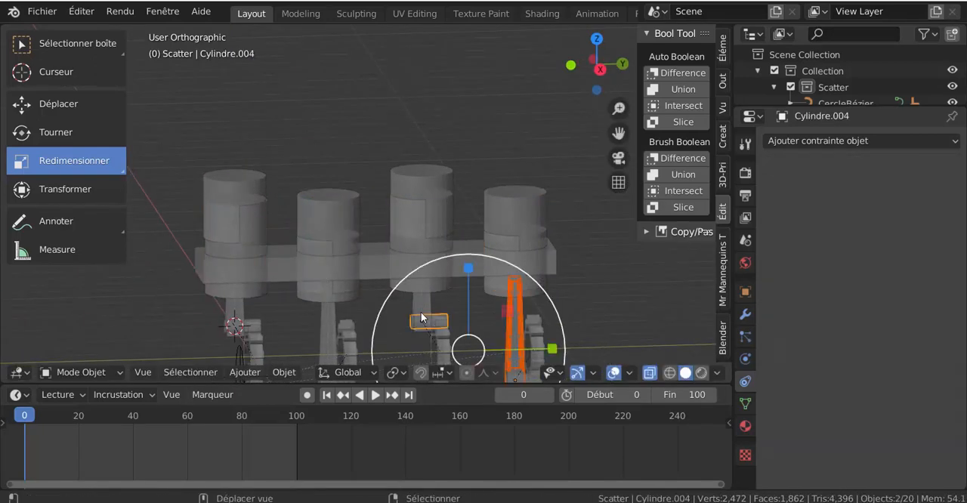
left_click(514, 311)
left_click(477, 259)
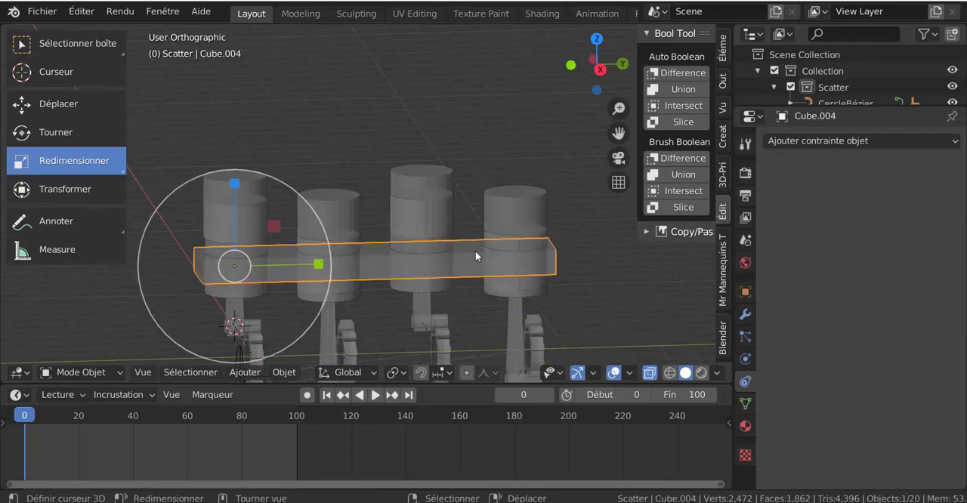
left_click(516, 216)
left_click(463, 261, "shift")
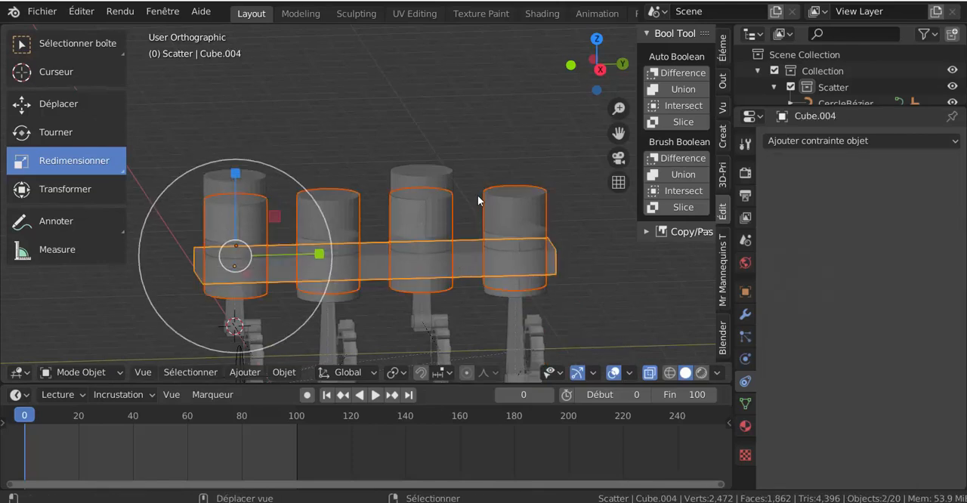
key("KP_Divide")
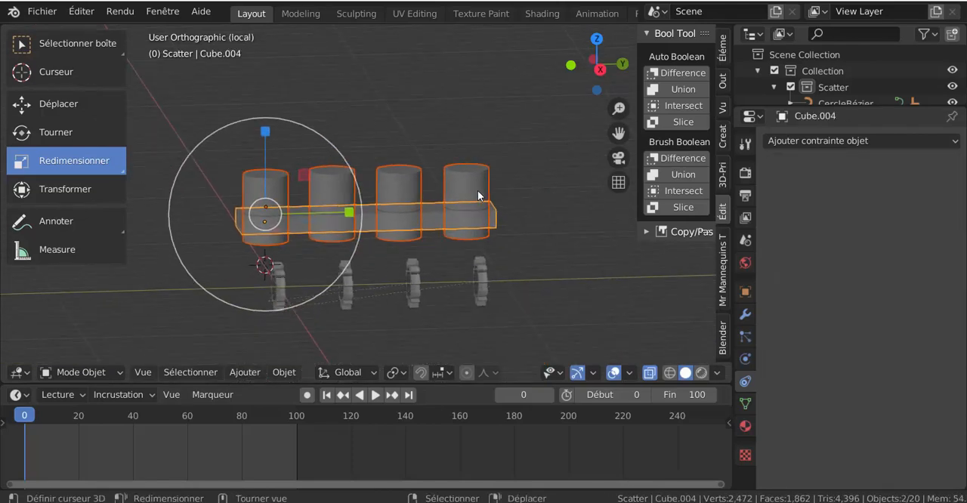
Step: In Edit Mode, widen the engine block along X beyond the cylinders' diameter, and return to Object Mode
left_click(383, 112)
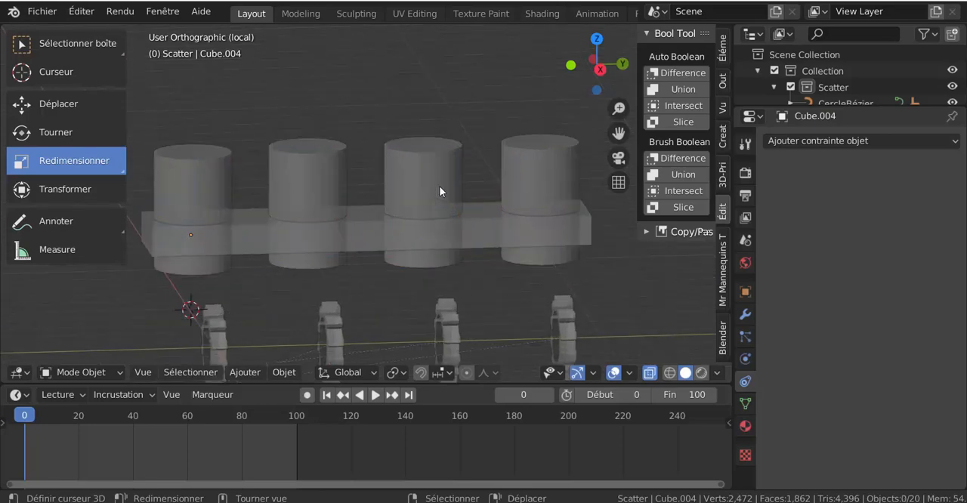
middle_click_drag(412, 240, 466, 227)
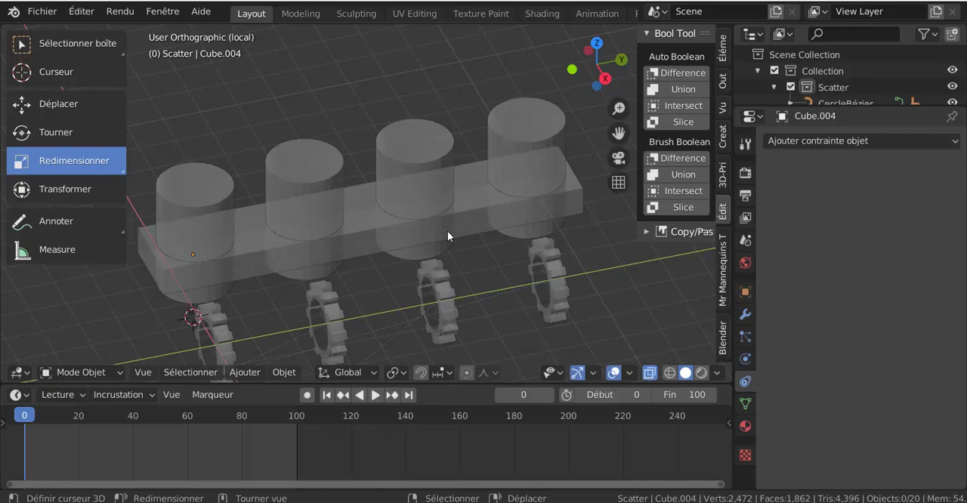
left_click(412, 240)
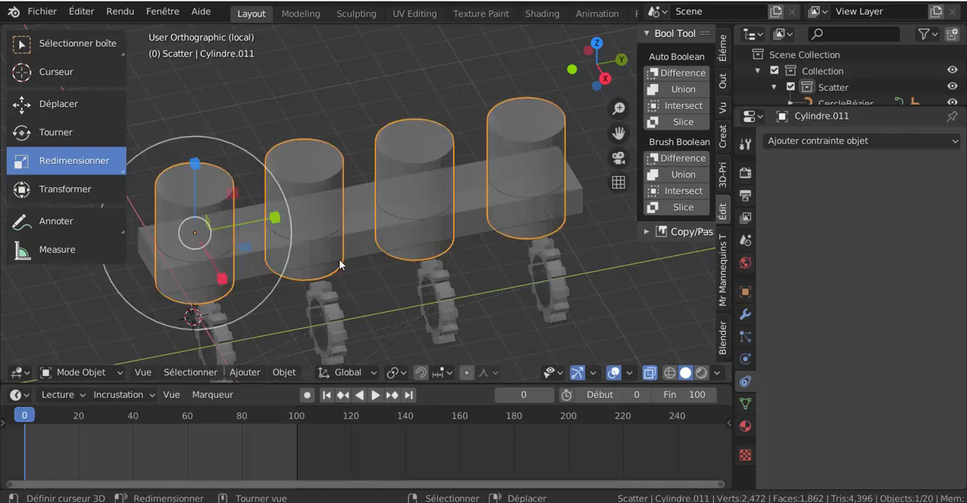
left_click(357, 244)
middle_click_drag(373, 271, 413, 277)
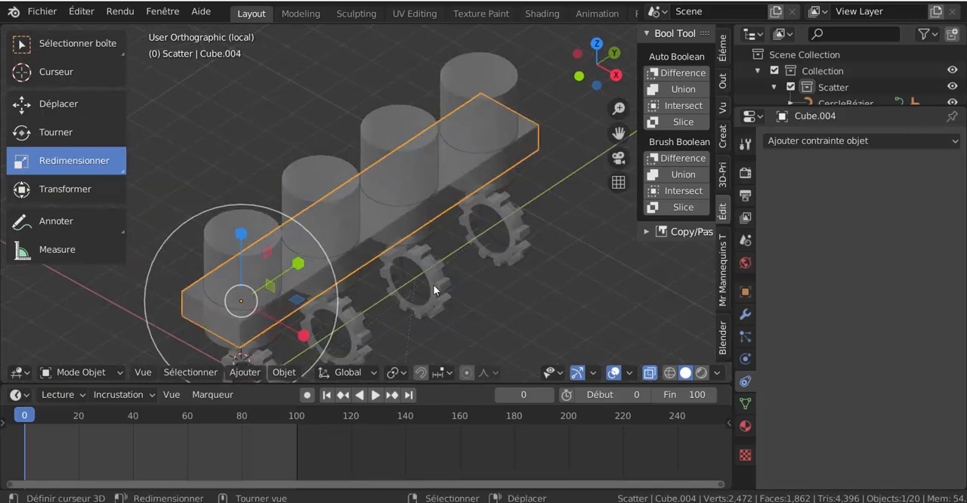
key("Tab")
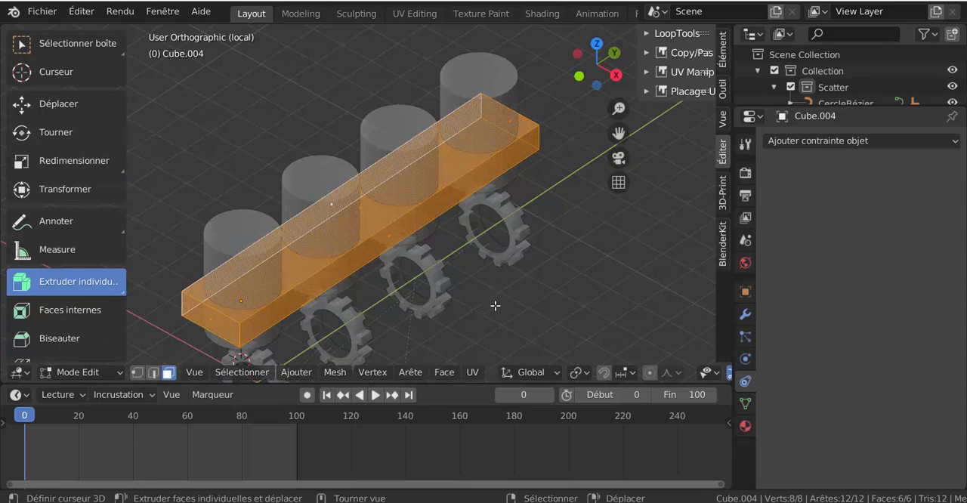
key("s")
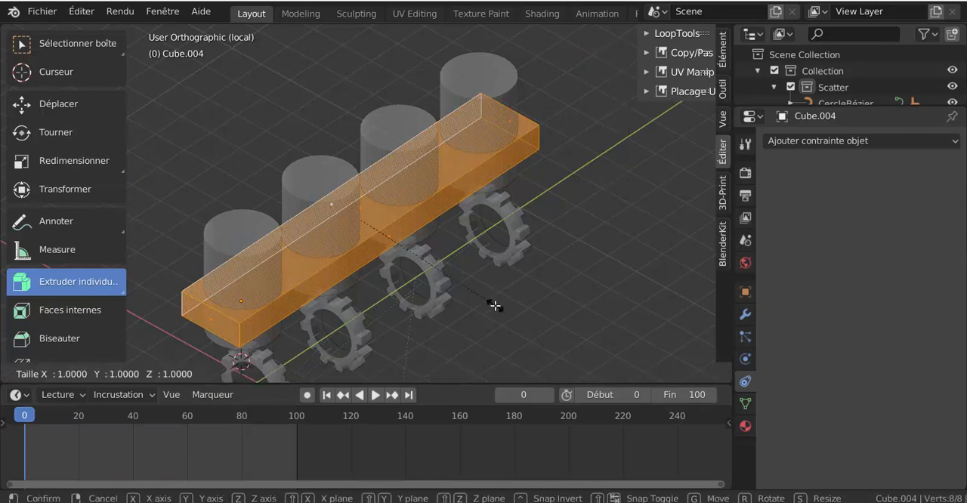
key("x")
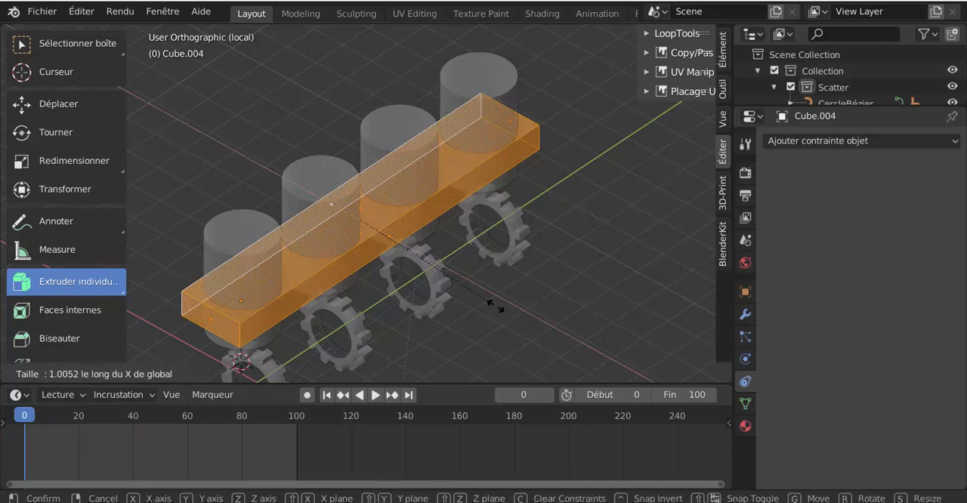
left_click(556, 336)
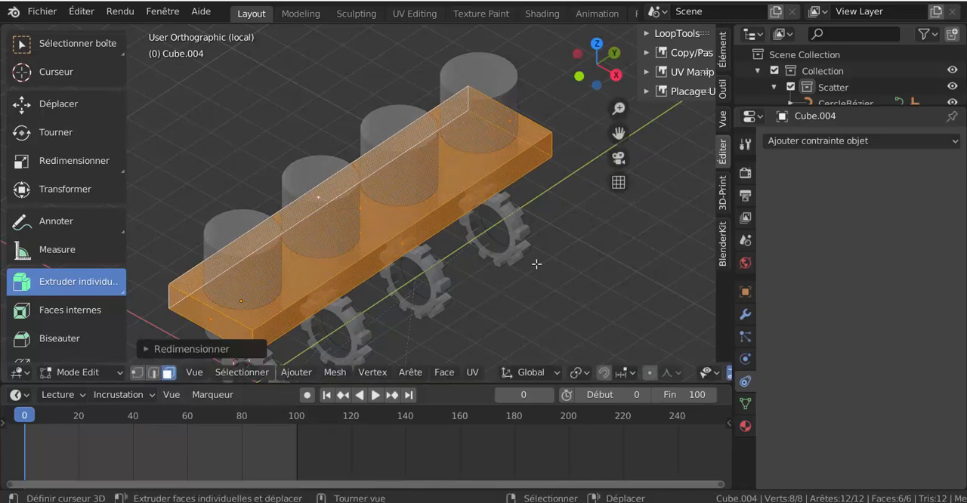
middle_click_drag(556, 336, 513, 238, "alt")
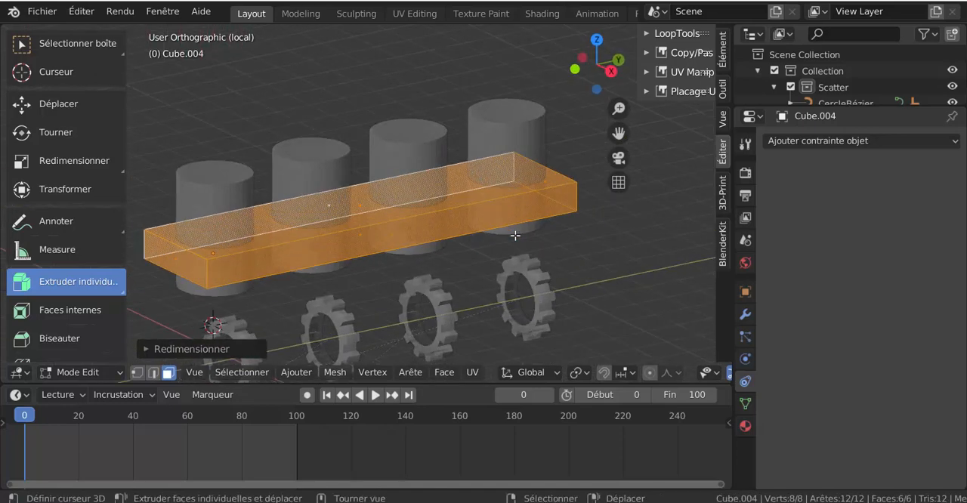
key("Tab")
Step: Cut the combined cylinders out of the engine block with Bool Tool's Auto Boolean Difference
left_click(522, 136)
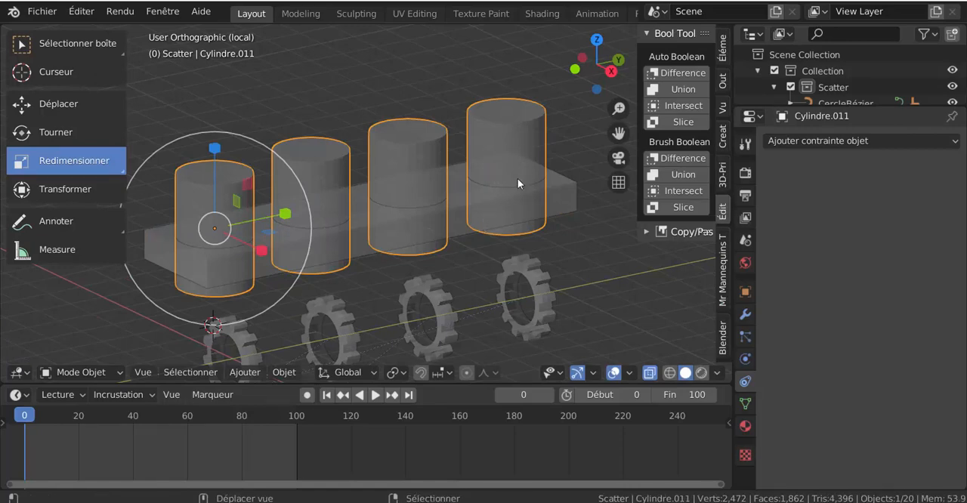
middle_click_drag(518, 179, 475, 171)
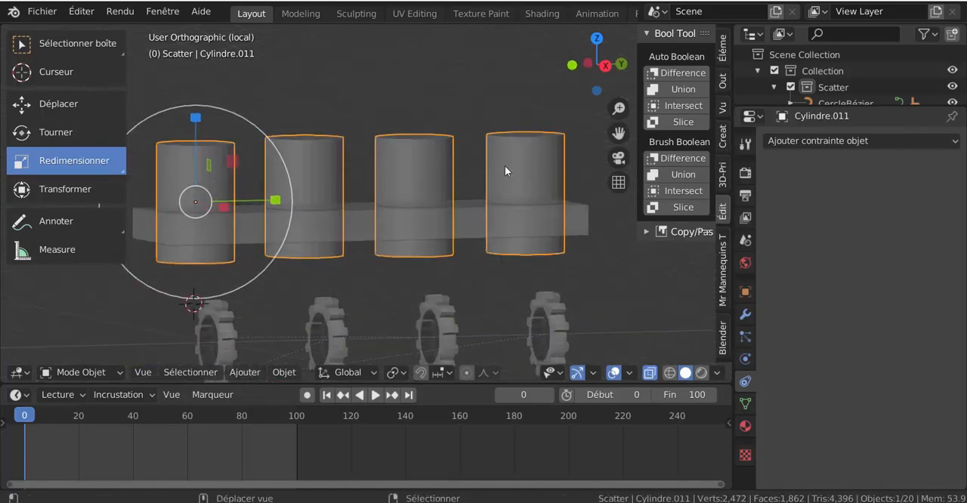
middle_click_drag(505, 166, 516, 199)
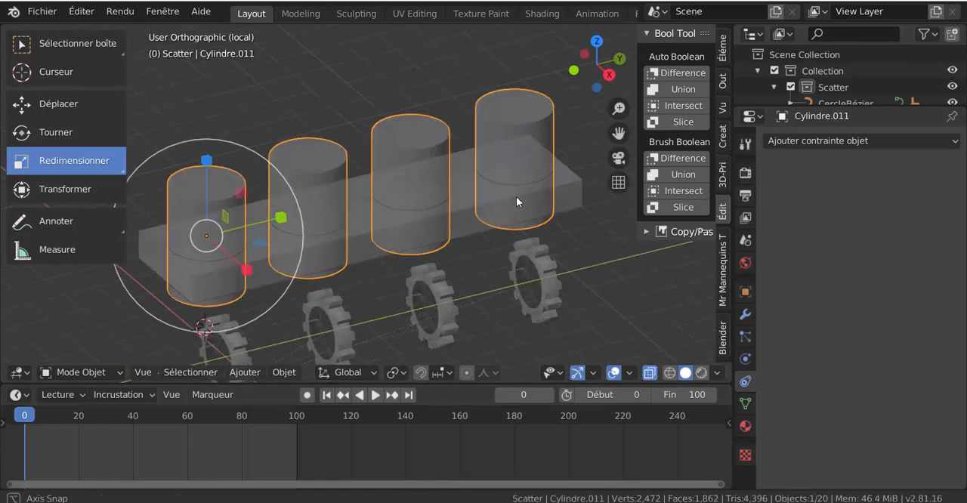
left_click(466, 218, "shift")
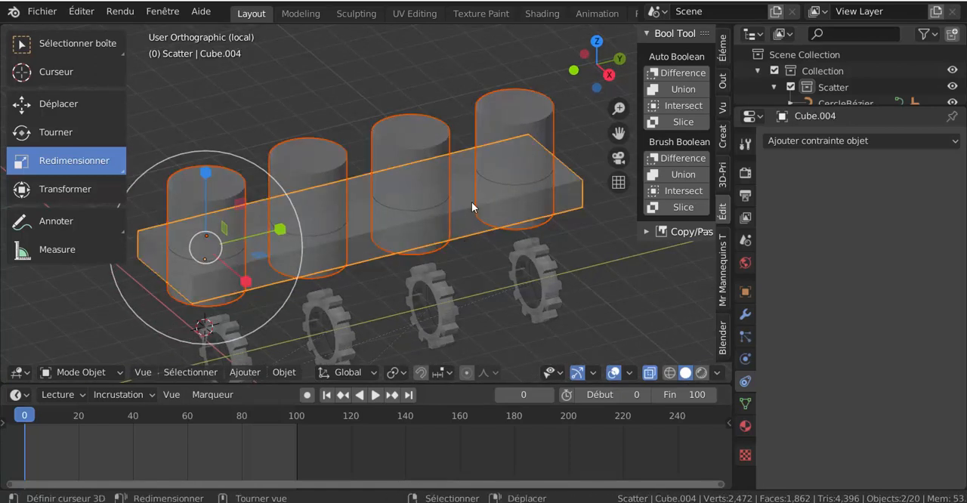
left_click(668, 73)
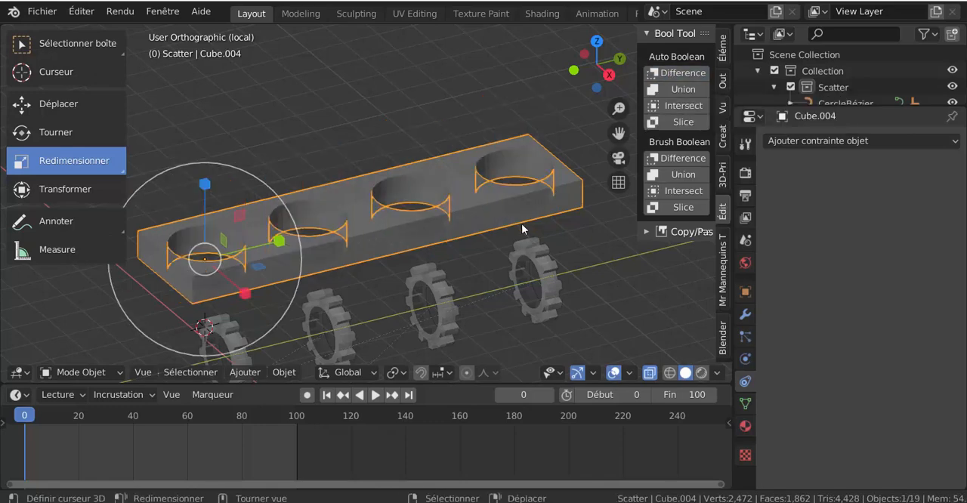
Step: Inspect the four bores' mesh in Edit Mode, return to Object Mode and leave local view
key("Tab")
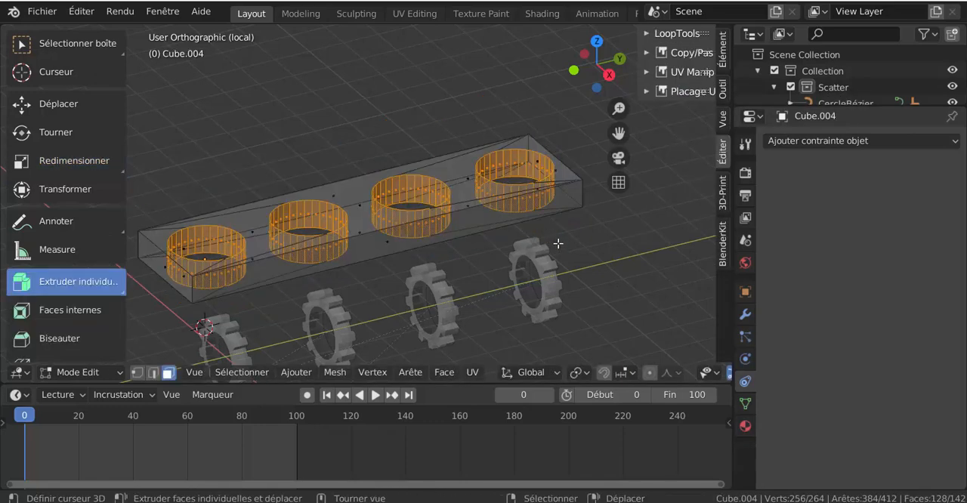
middle_click_drag(557, 241, 546, 233)
key("Tab")
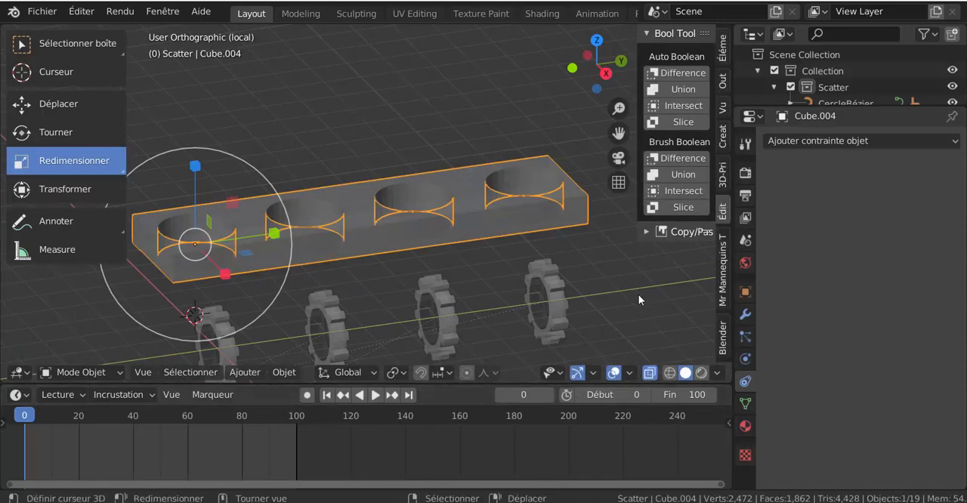
key("KP_Divide")
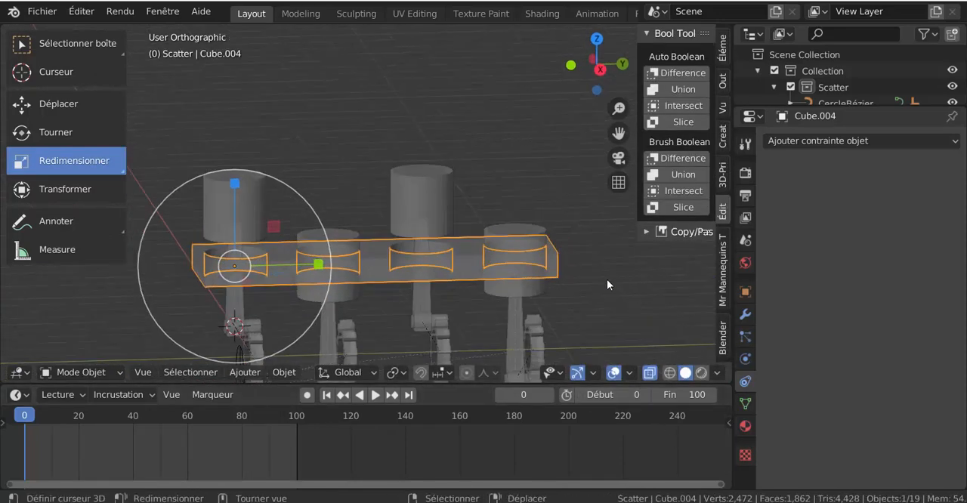
Step: Select the bored engine block and stretch it along Z to roughly the pistons' height
middle_click_drag(606, 284, 590, 268)
right_click(498, 257)
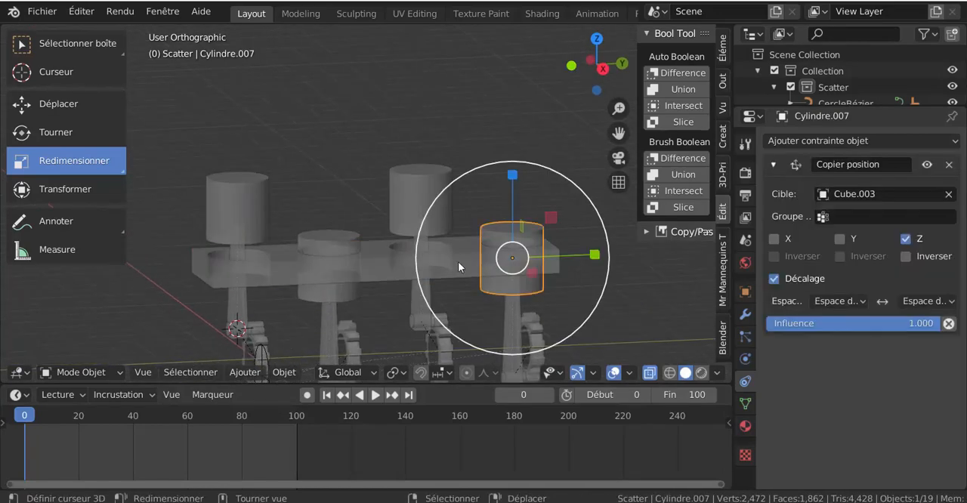
right_click(421, 261)
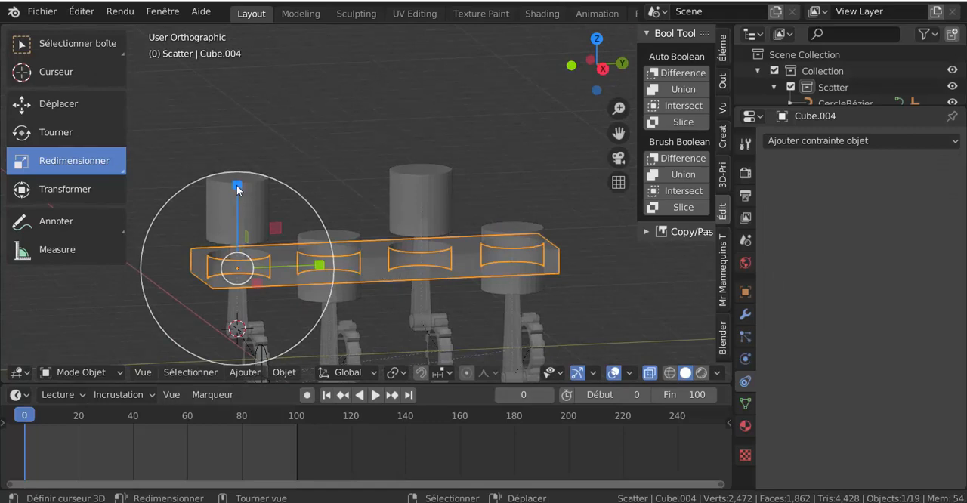
left_click_drag(237, 185, 247, 47)
Step: From the right orthographic view, raise the engine block about 1.6 m along Z to surround the raised pistons
middle_click_drag(597, 288, 578, 281)
key("KP_1")
key("KP_3")
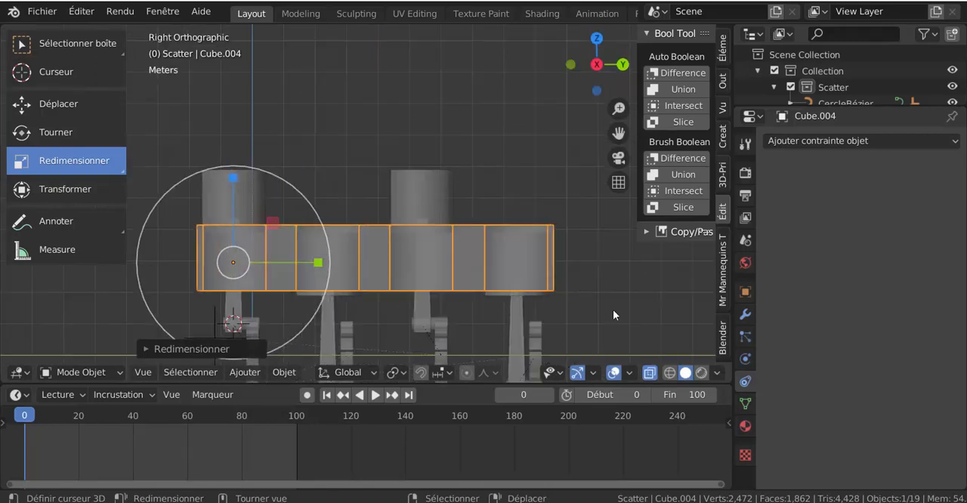
key("g")
key("z")
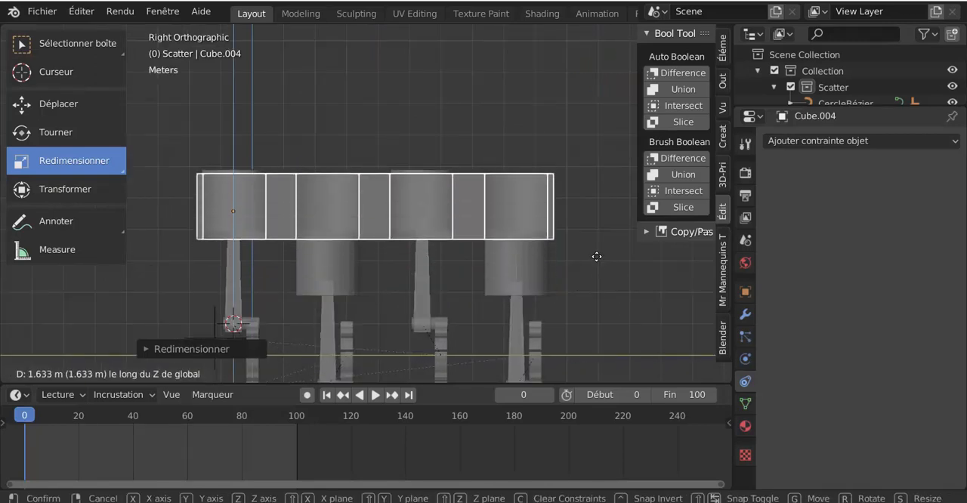
left_click(596, 254)
Step: Turn off X-ray display and play the animation to check the pistons' movement in the block's bores
middle_click_drag(382, 235, 442, 288)
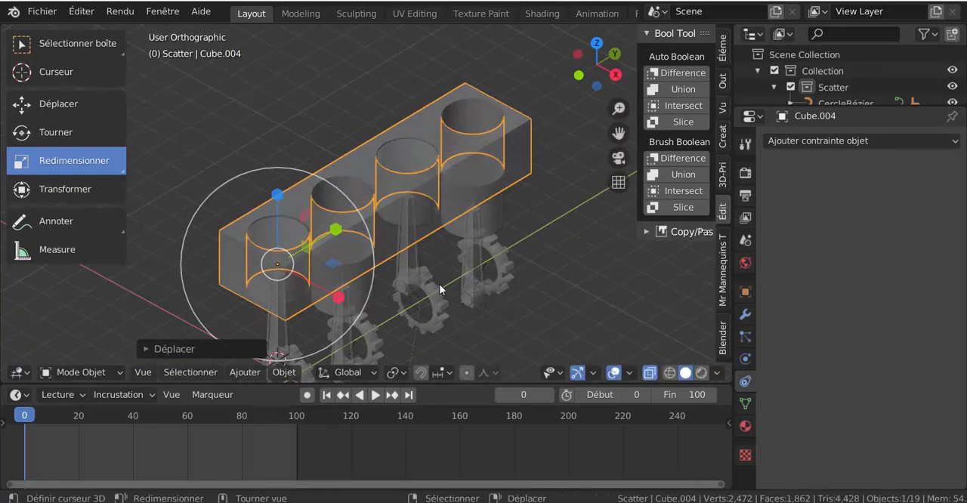
left_click(651, 373)
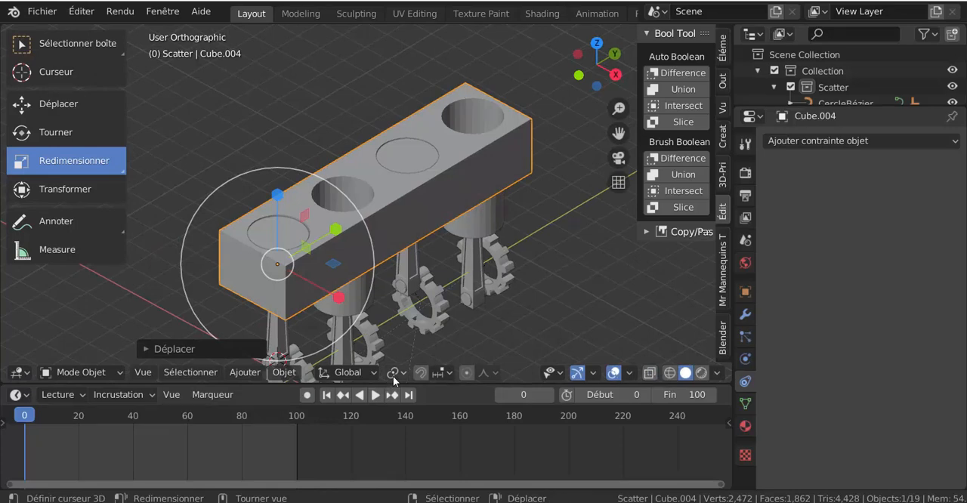
left_click(374, 395)
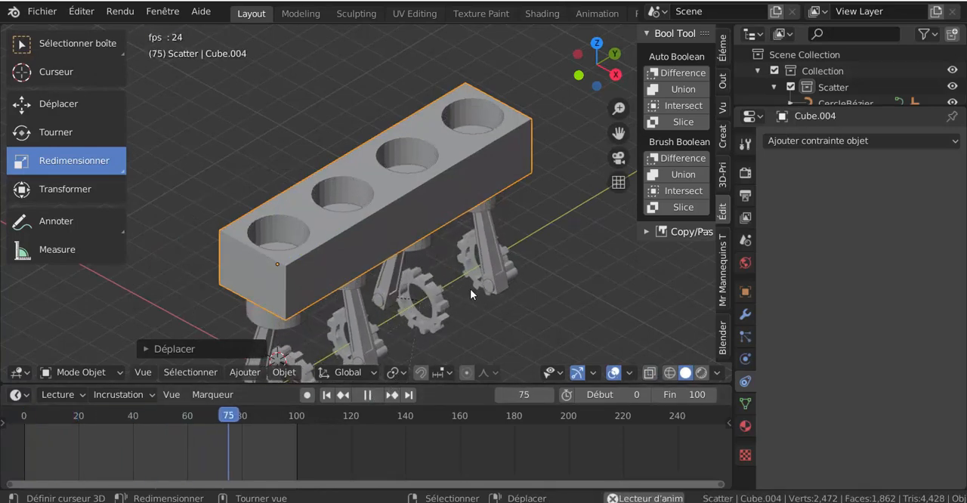
middle_click_drag(554, 308, 532, 234)
scroll(531, 282, "down", 2)
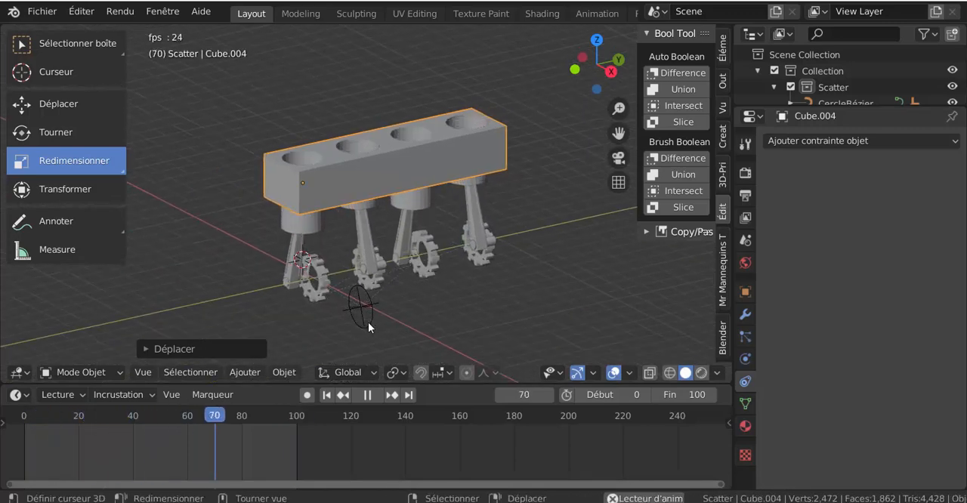
Step: In the scene's output settings, set the time remapping's new value to 50
left_click(745, 145)
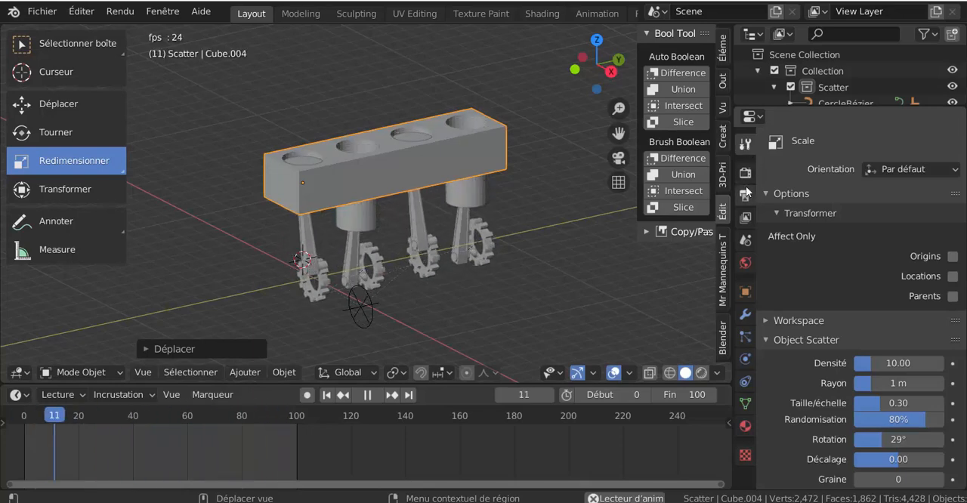
left_click(746, 174)
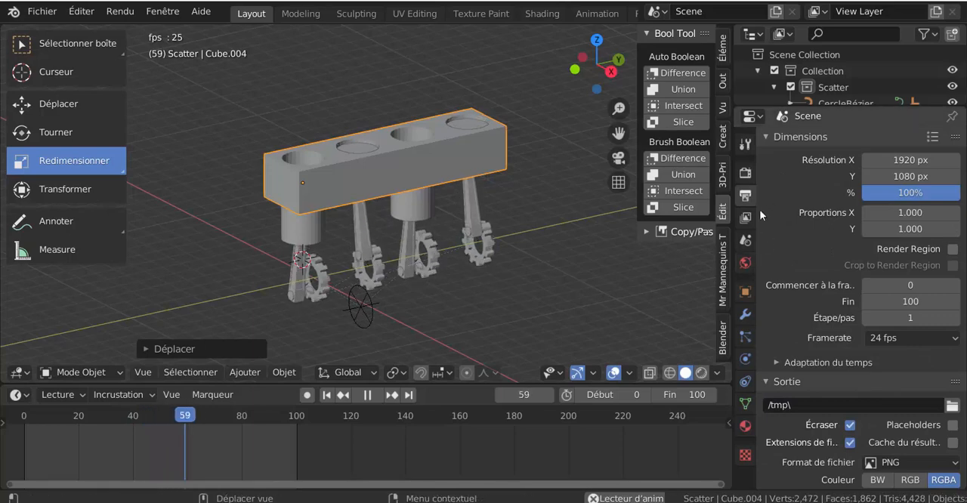
left_click(777, 361)
scroll(782, 357, "down", 2)
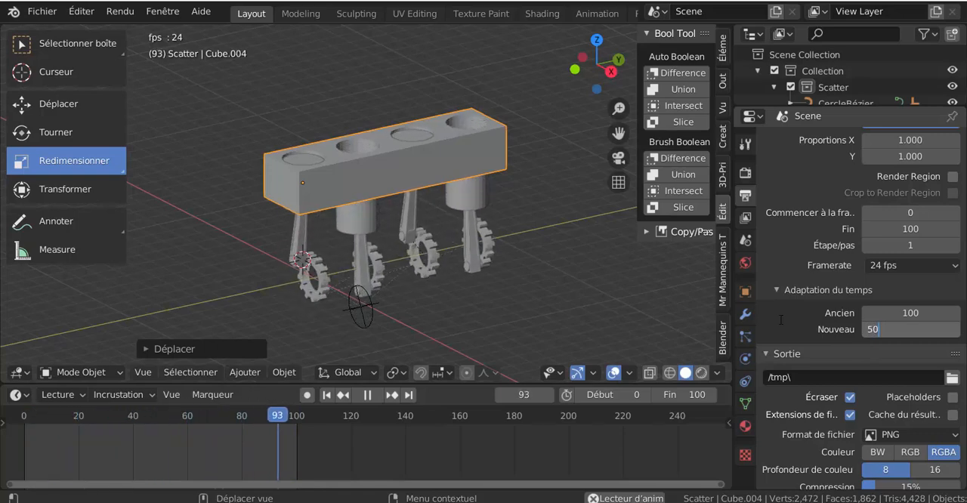
key("Return")
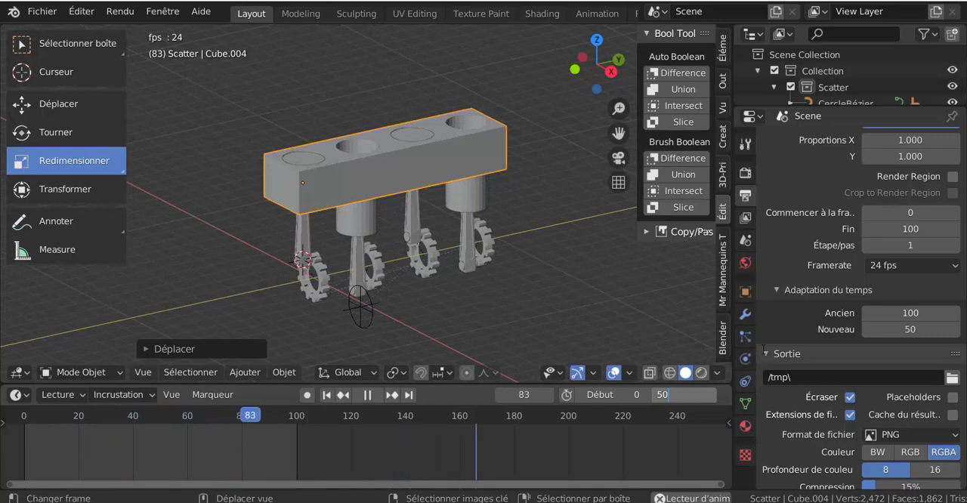
Step: Set the animation's end frame to 50
key("Return")
scroll(501, 288, "up", 2)
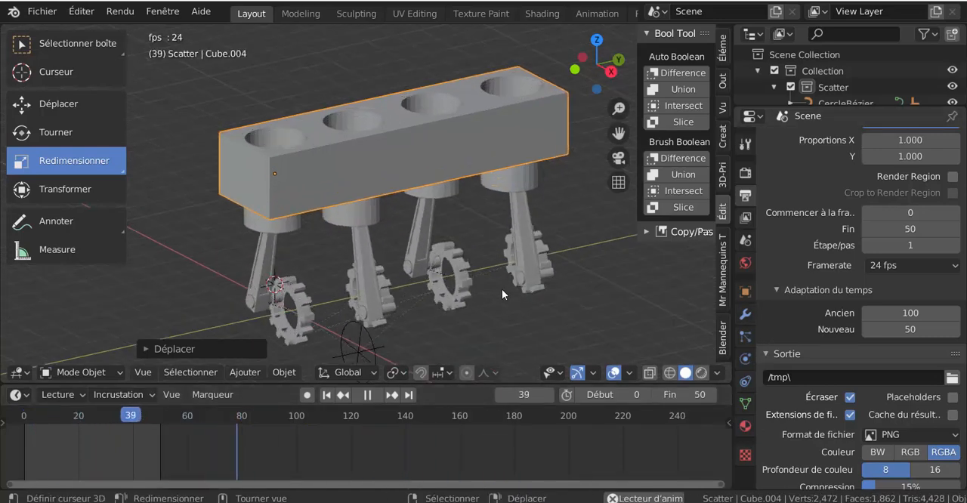
Step: Set both the time remapping's new value and the animation's end frame to 20
double_click(891, 329)
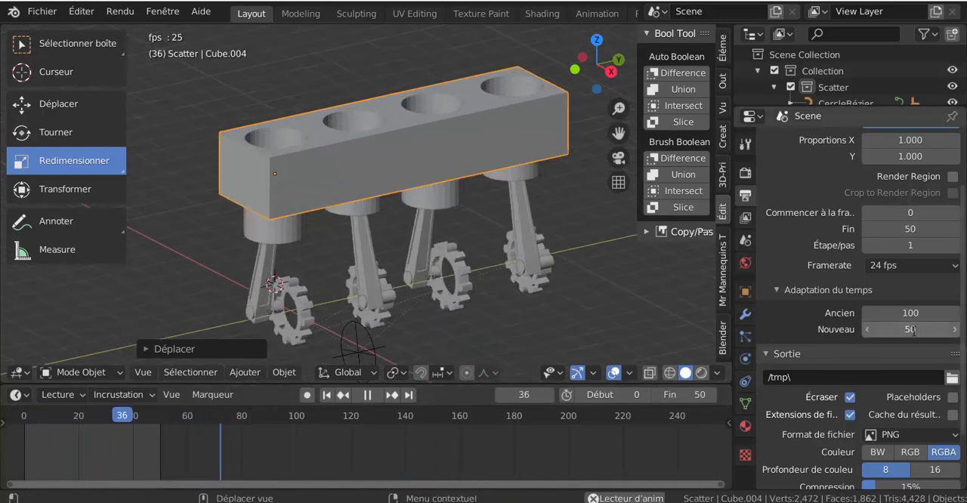
type("20")
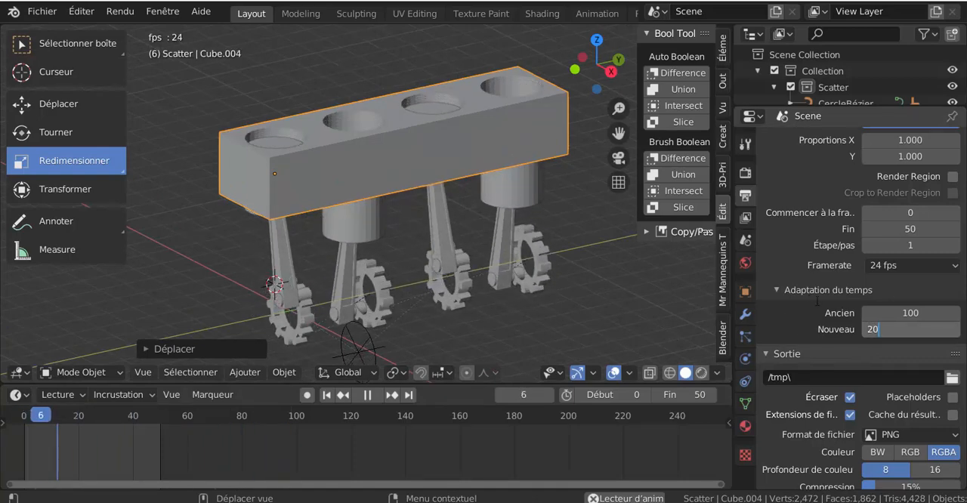
key("Return")
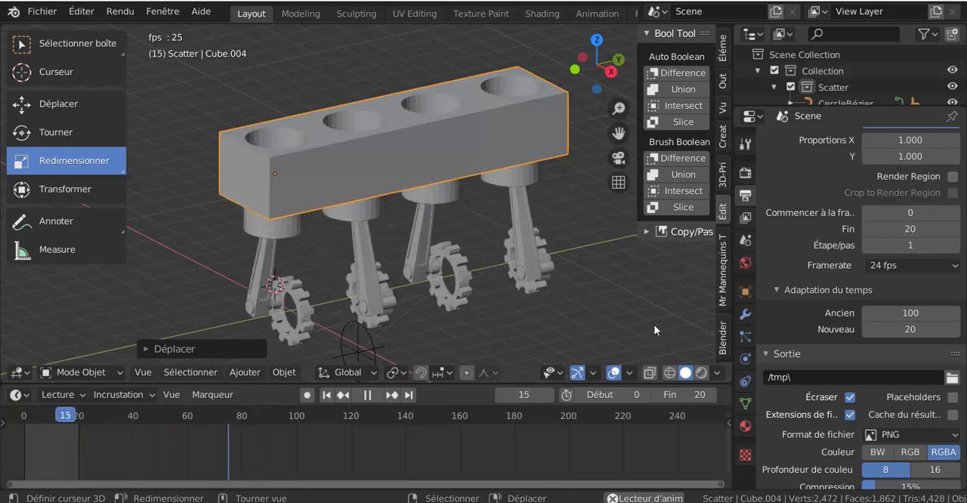
Step: Collapse the 3D viewport's sidebar and widen the properties editor to show its settings in full
scroll(653, 324, "down", 1)
scroll(654, 324, "down", 2)
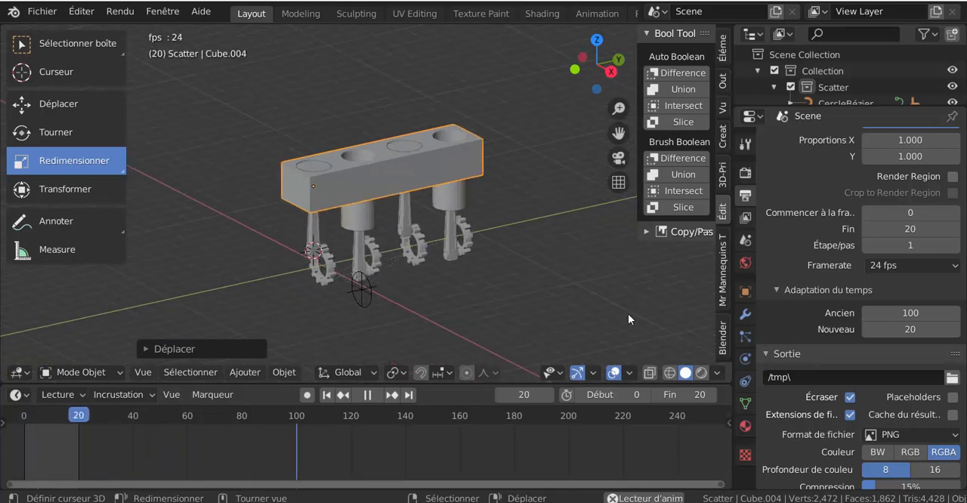
middle_click_drag(626, 313, 567, 297, "shift")
scroll(541, 296, "up", 1)
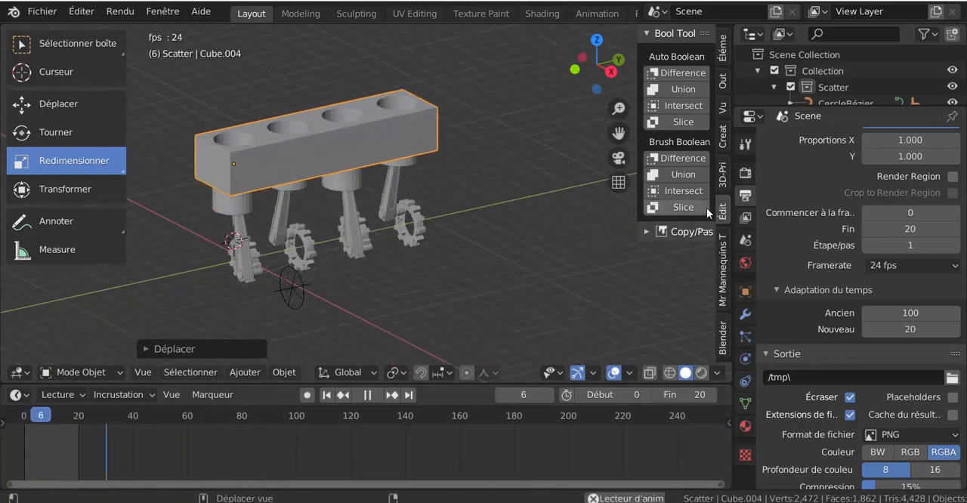
left_click_drag(637, 176, 714, 188)
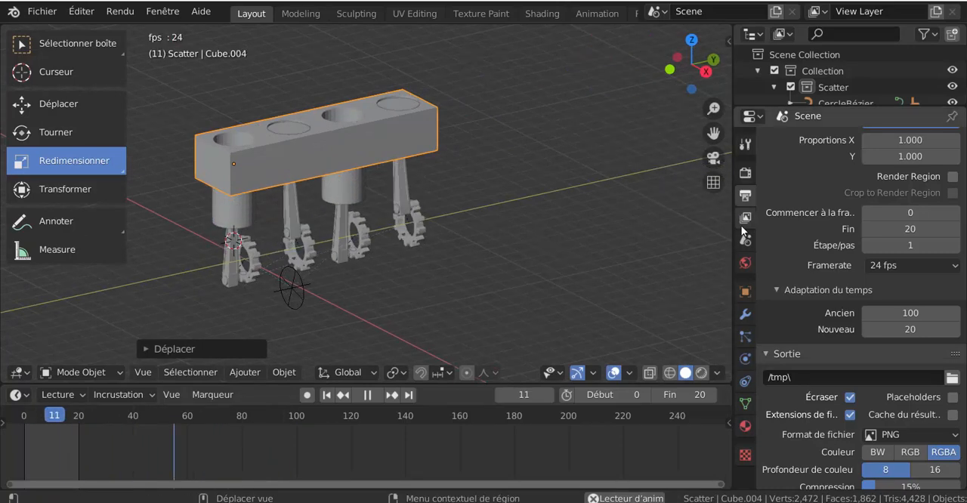
left_click_drag(734, 232, 695, 233)
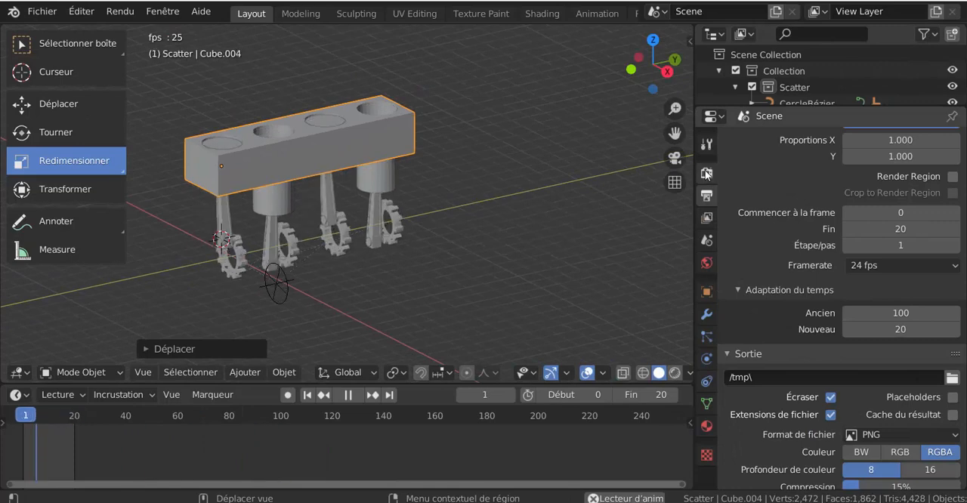
Step: Set the Workbench lighting to the rainbow normal MatCap with random object colours, and display the viewport in rendered shading
left_click(706, 173)
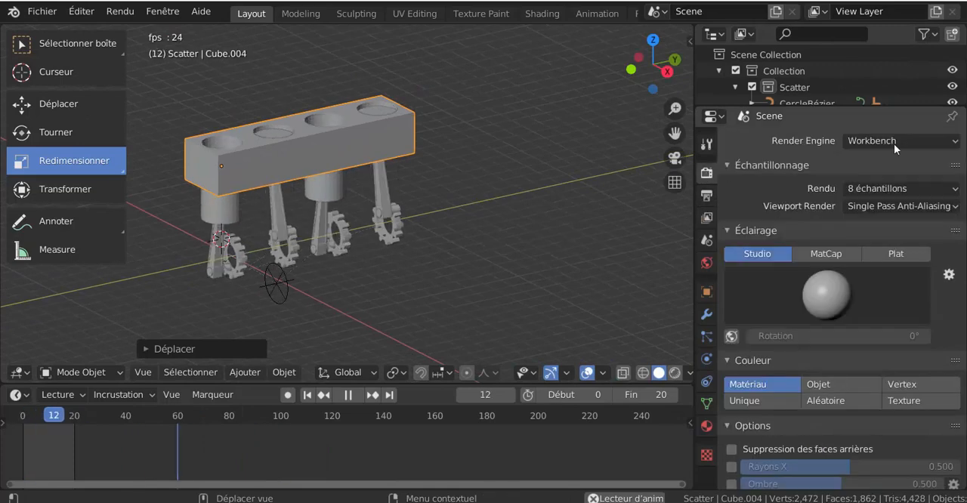
left_click(827, 253)
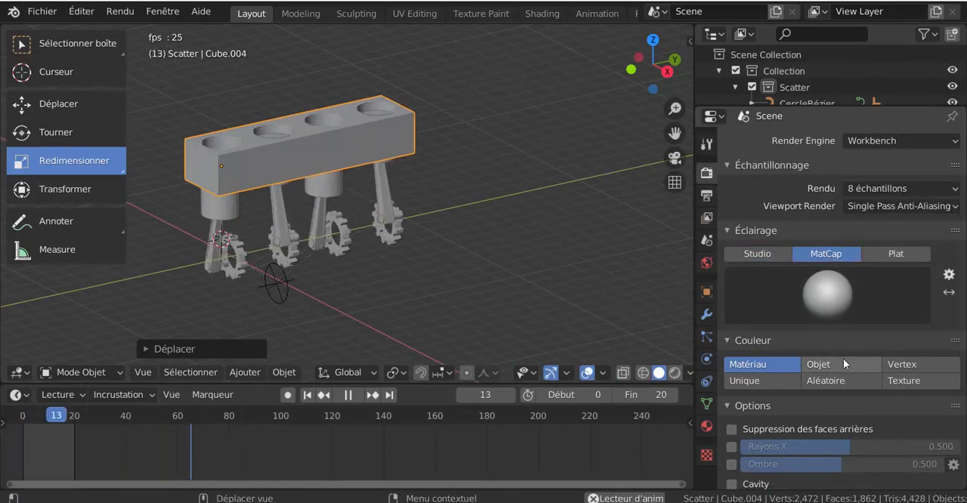
left_click(835, 305)
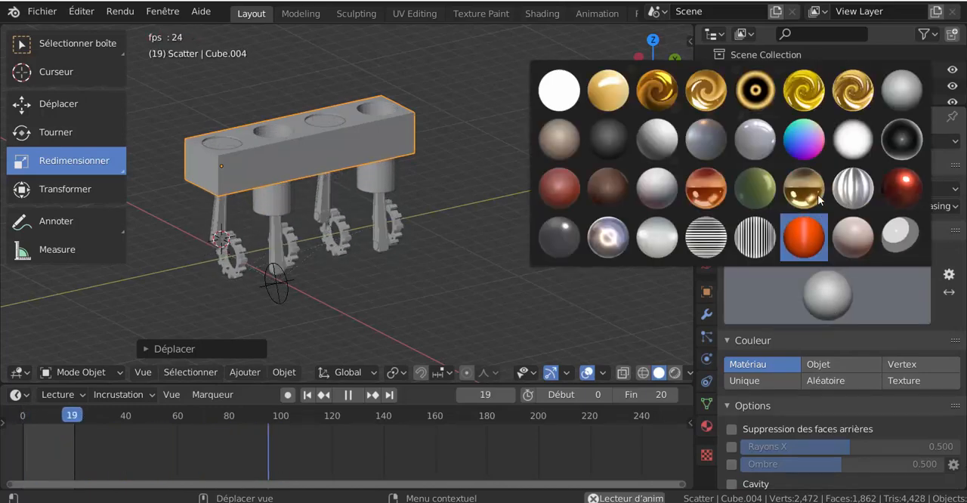
left_click(815, 148)
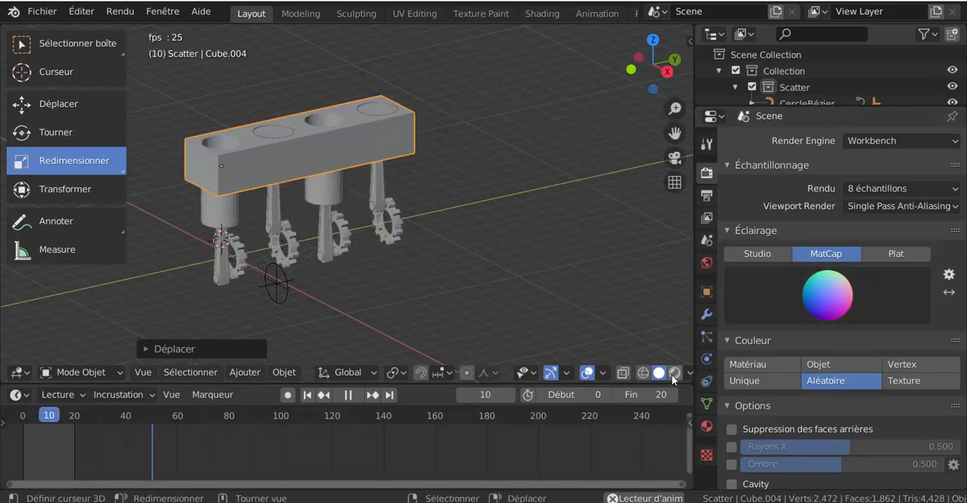
key("shift+z")
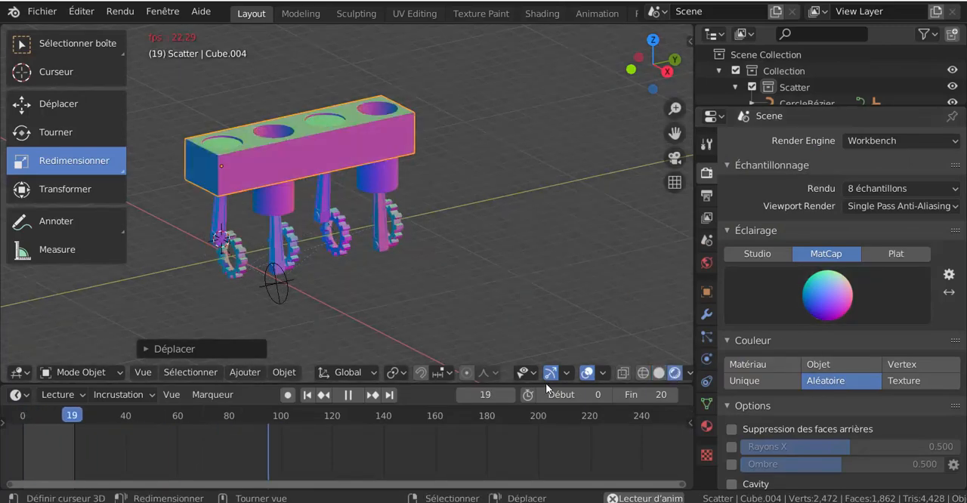
Step: Switch the MatCap to the glossy black sphere with a bright rim and enable shadows at a strength of 0.406
left_click(832, 314)
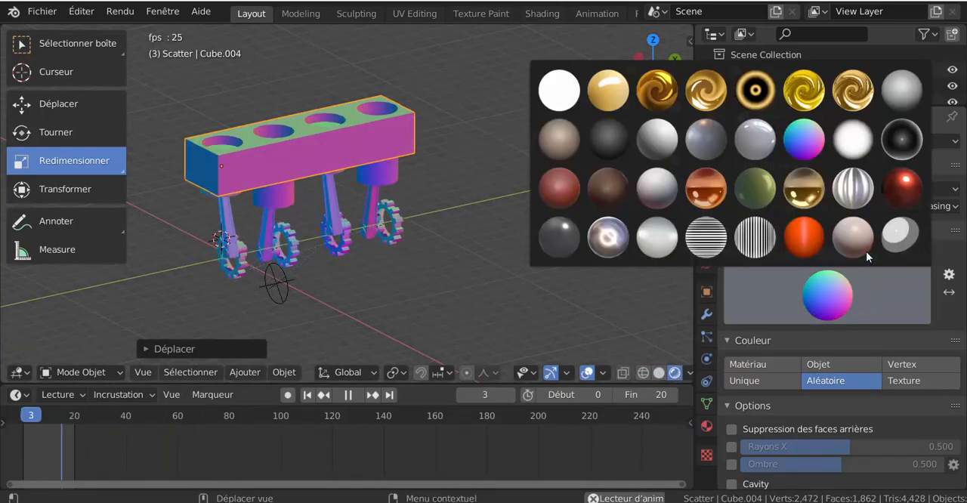
left_click(889, 146)
scroll(512, 300, "up", 2)
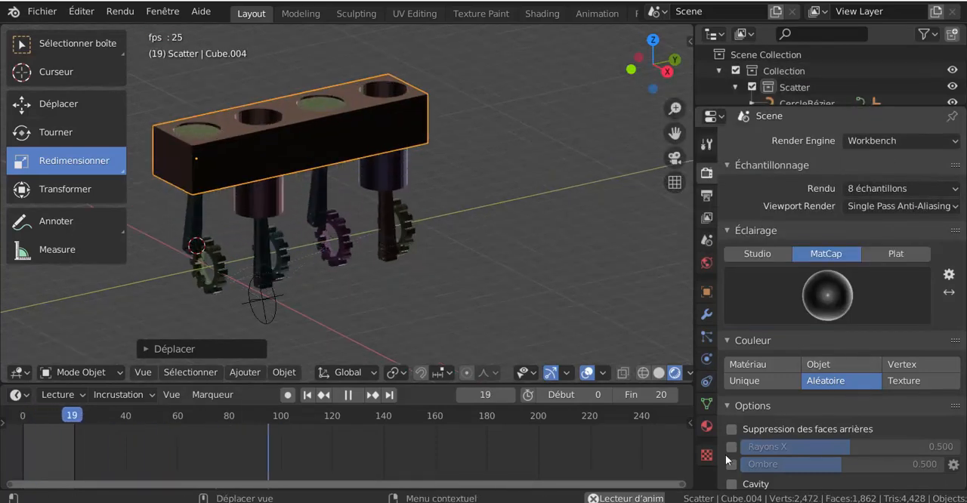
scroll(746, 462, "down", 2)
left_click(732, 392)
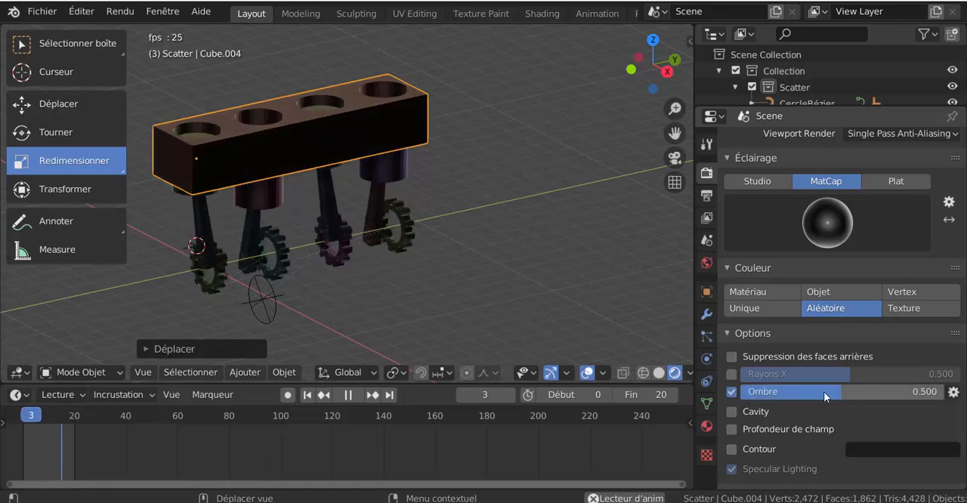
left_click_drag(824, 392, 874, 392)
Step: Try the blue-grey MatCap, and settle on the shiny metallic one with a bright ring in its centre
left_click(831, 228)
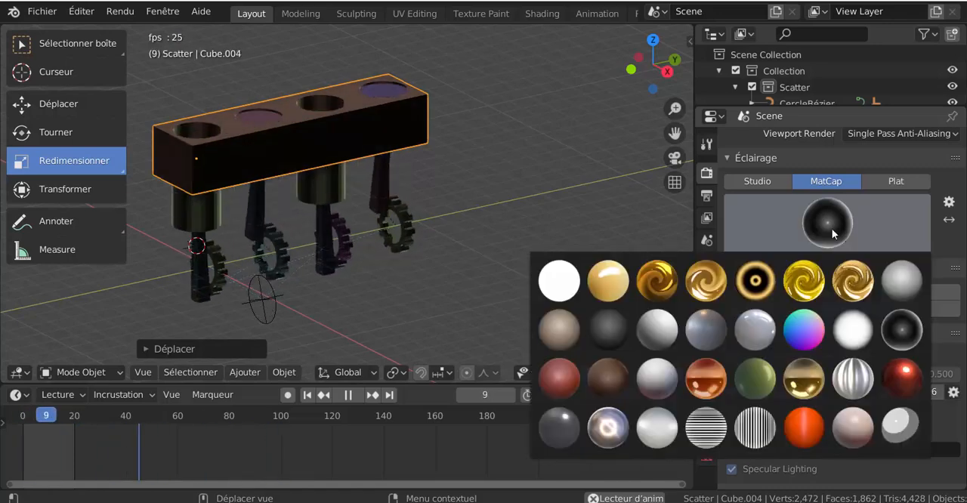
left_click(705, 328)
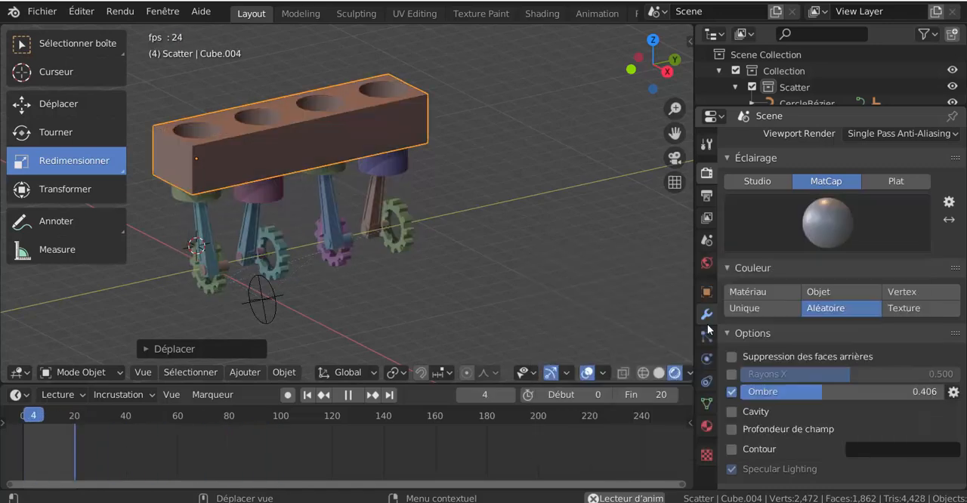
left_click(808, 225)
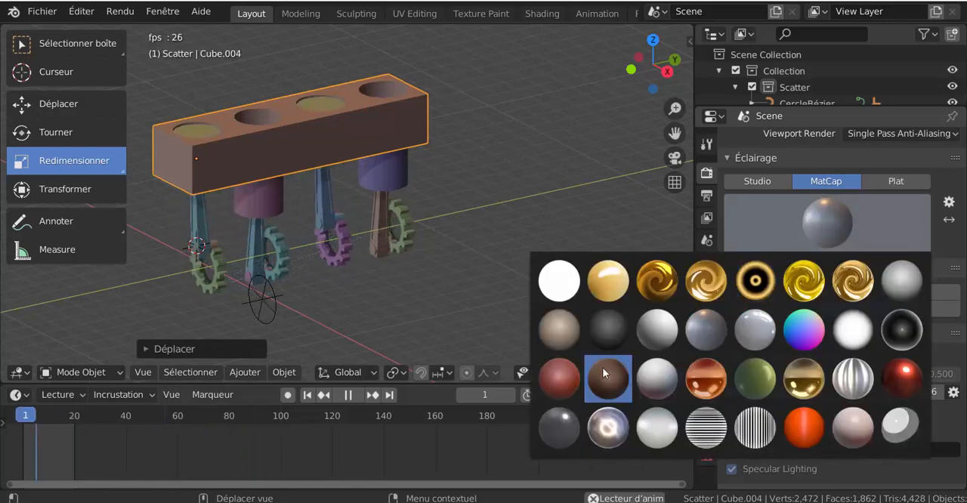
left_click(608, 430)
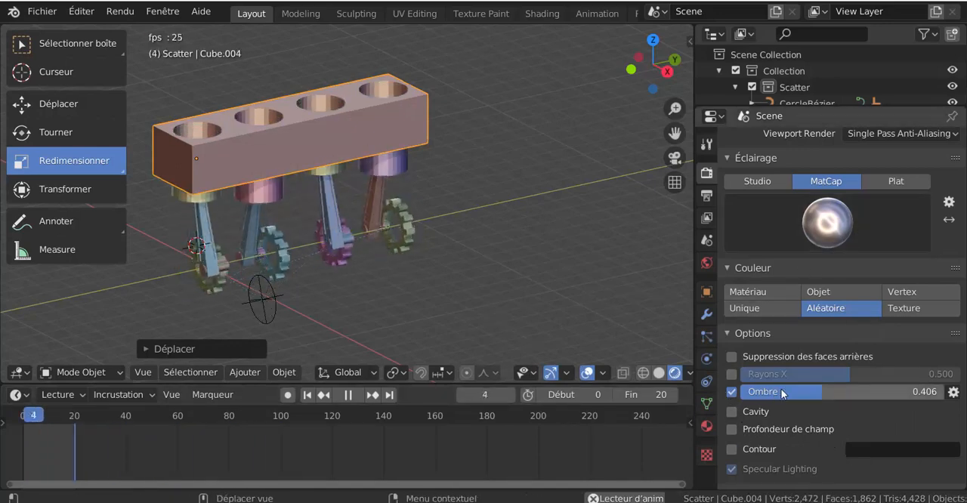
Step: Enable Cavity shading with a world-space ridge of 1.738 and valley of 2.079
left_click(764, 412)
scroll(765, 414, "down", 2)
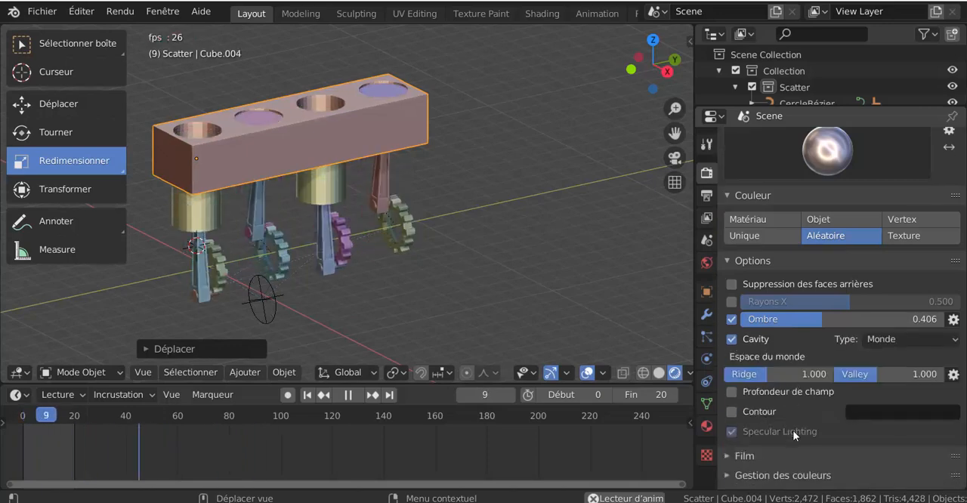
left_click_drag(767, 375, 799, 375)
left_click_drag(876, 375, 924, 375)
Step: Set the cavity type to both world and screen, with a screen-space ridge of 1.582 and valley of 1.340
left_click(905, 337)
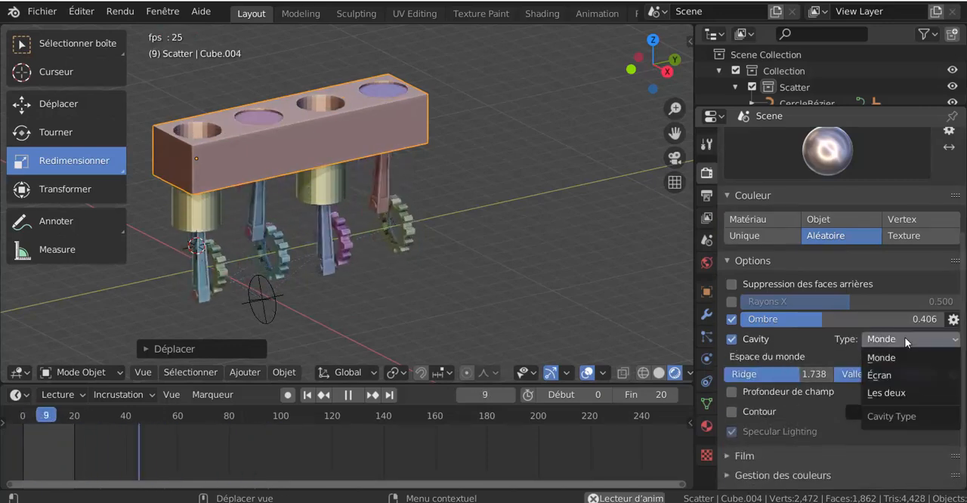
left_click(887, 394)
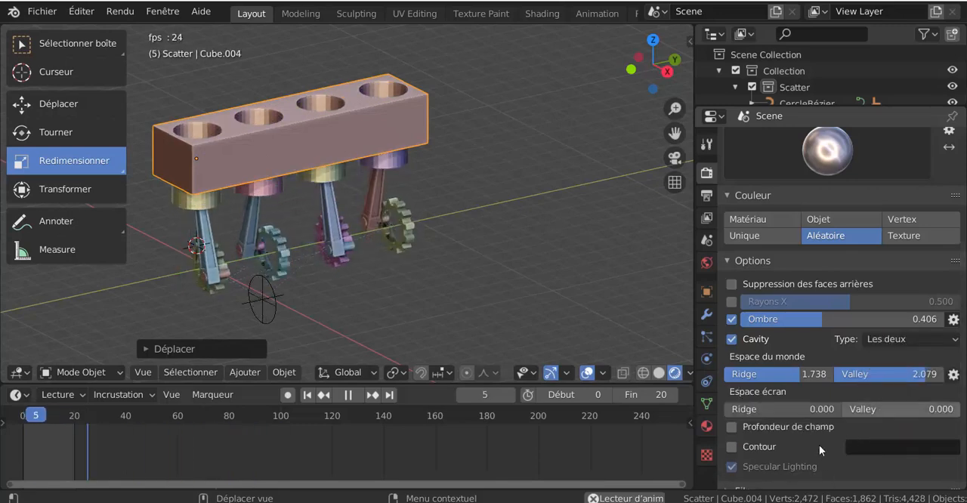
left_click_drag(753, 412, 937, 411)
Step: Enable the object outline in the Workbench options and set its colour to dark blue
scroll(897, 278, "up", 5)
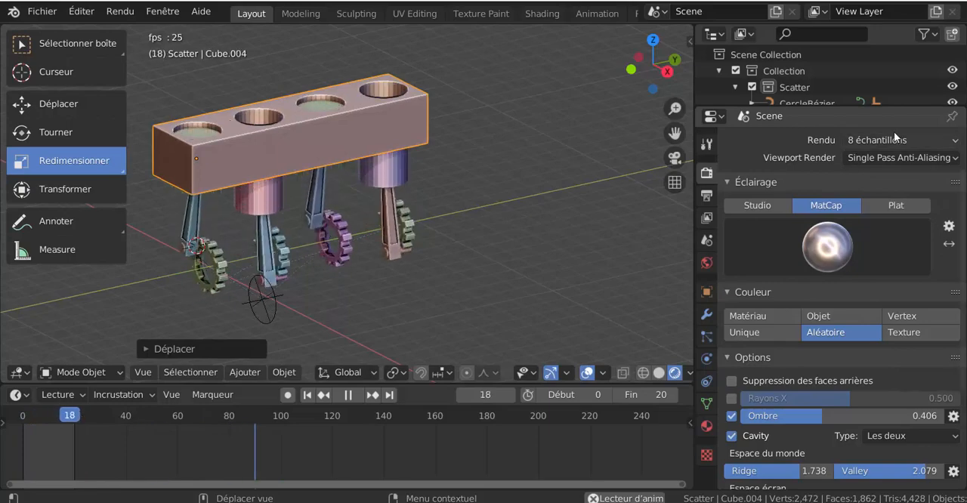
scroll(893, 131, "up", 2)
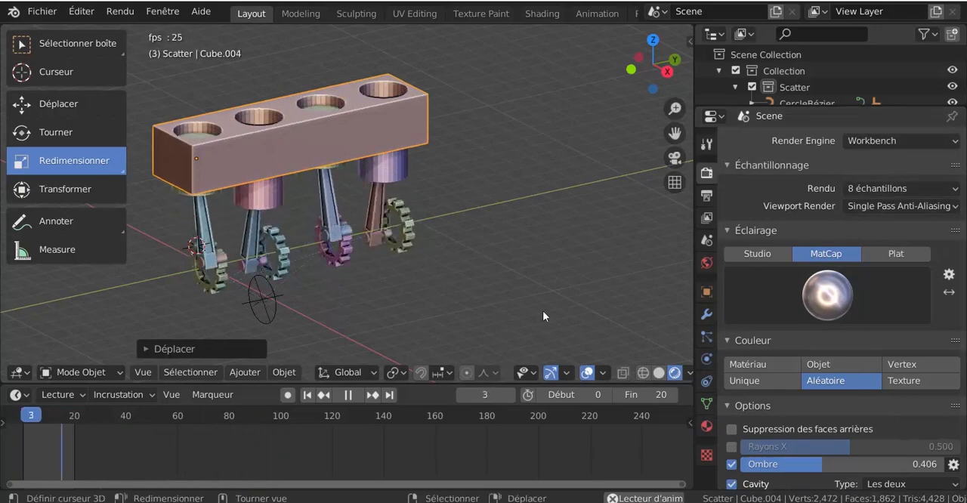
scroll(546, 316, "up", 3)
middle_click_drag(546, 297, 610, 322, "shift")
scroll(607, 316, "down", 2)
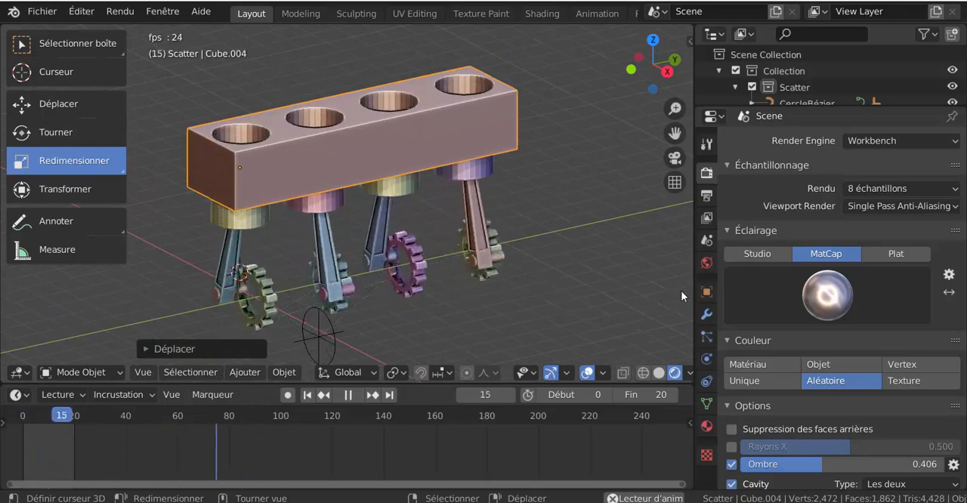
scroll(793, 355, "down", 6)
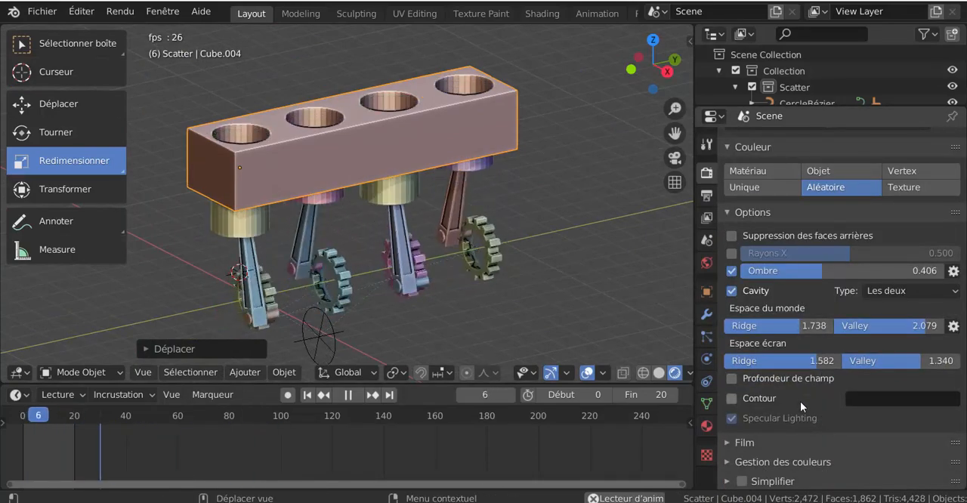
left_click(759, 398)
left_click(907, 399)
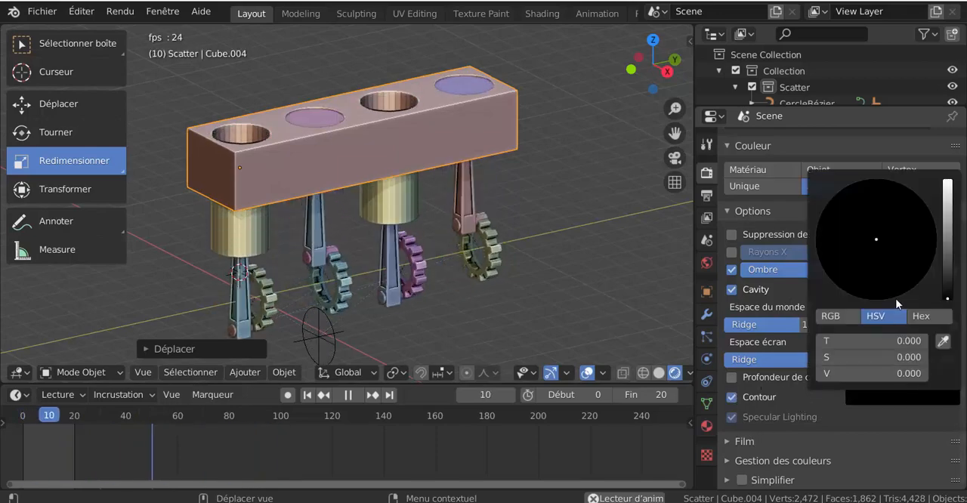
left_click_drag(946, 295, 947, 220)
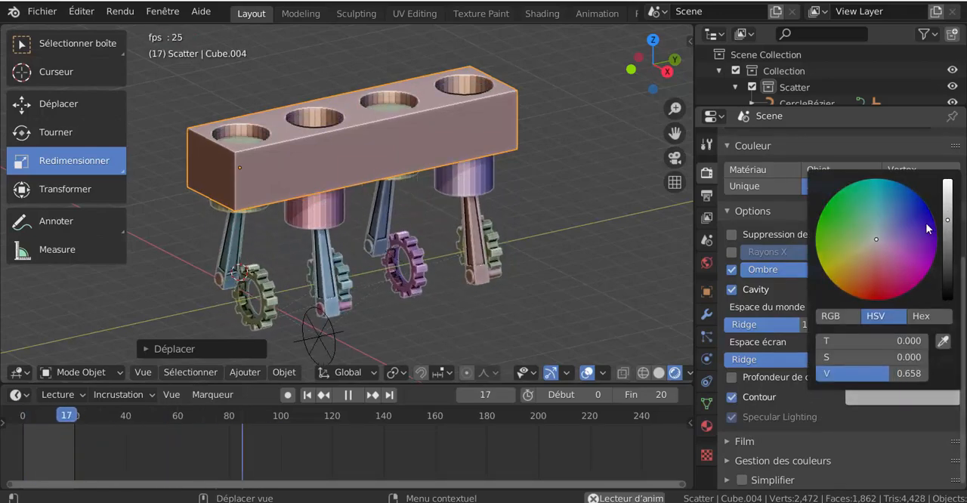
left_click(928, 229)
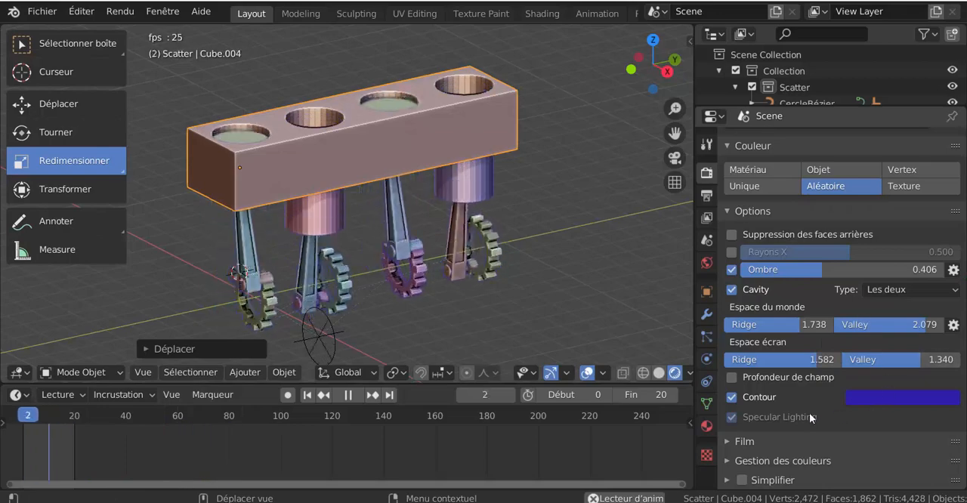
Step: Try a new material with a black viewport display colour on the engine block, and remove it
left_click(706, 426)
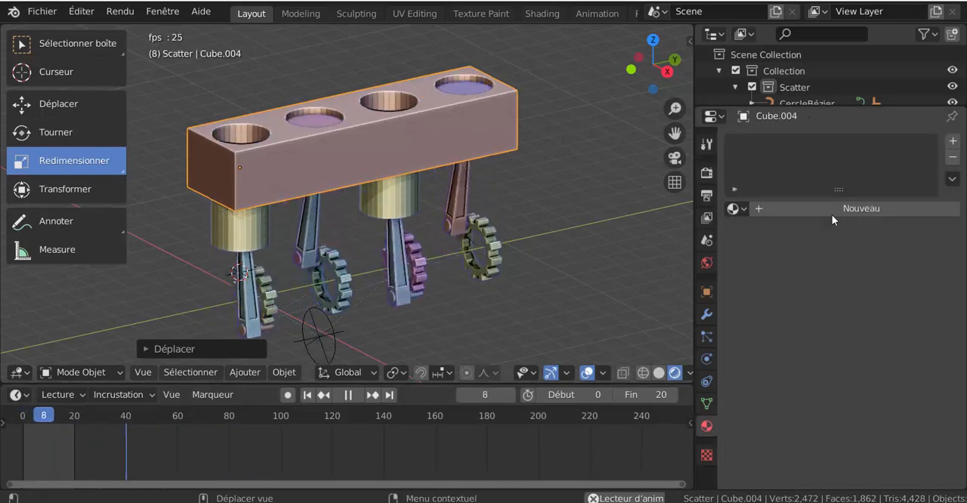
left_click(831, 213)
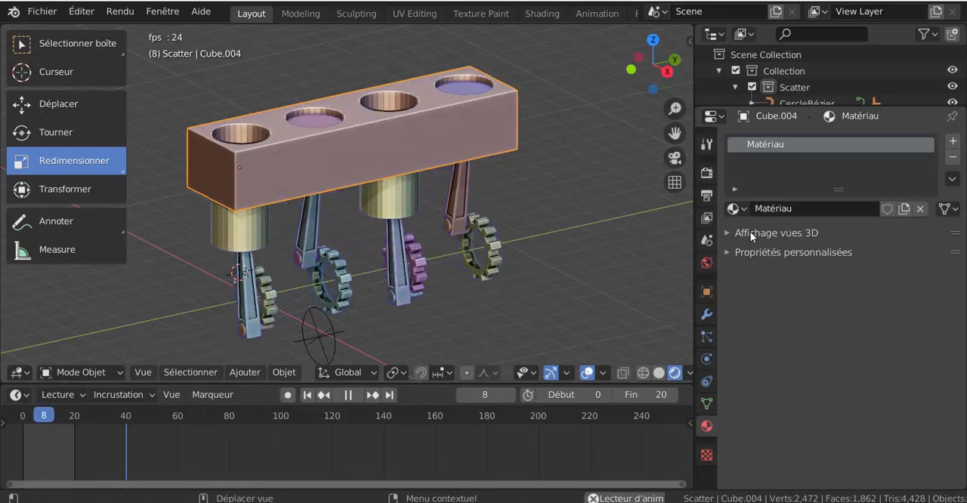
left_click(750, 233)
left_click(878, 255)
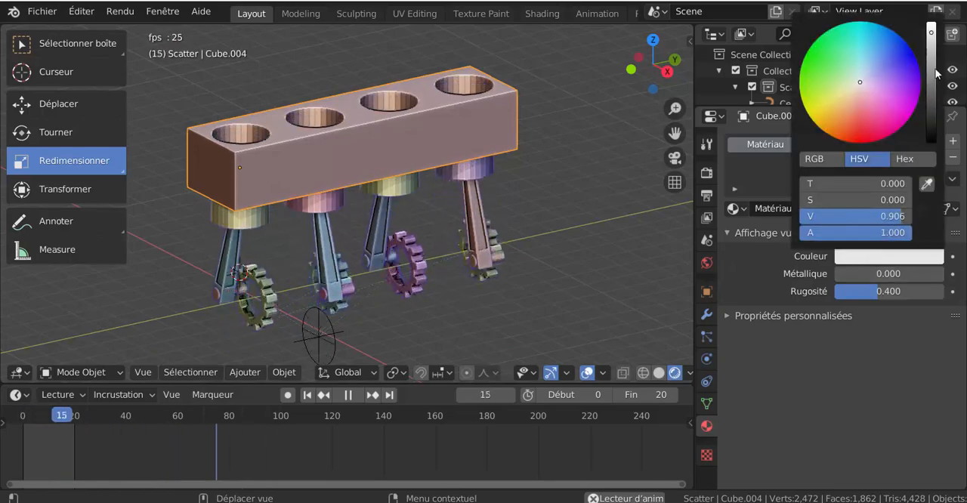
left_click_drag(928, 30, 931, 140)
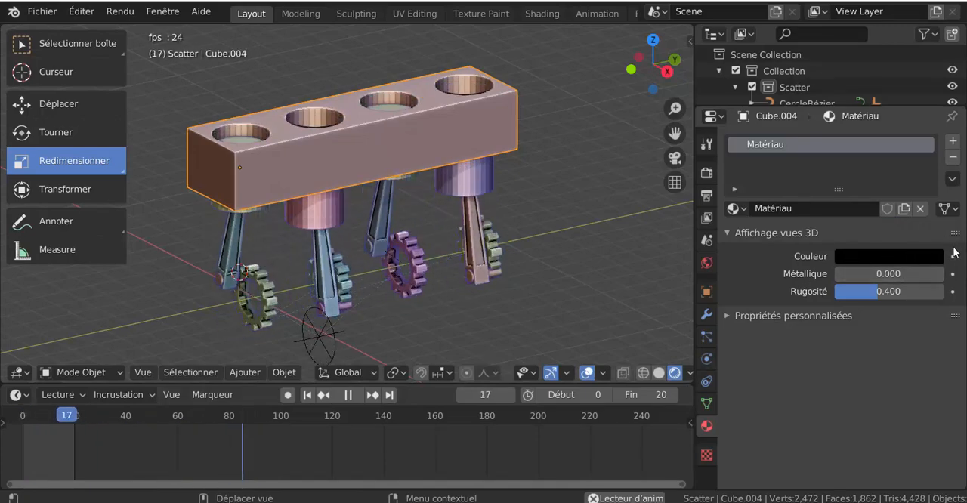
left_click(952, 159)
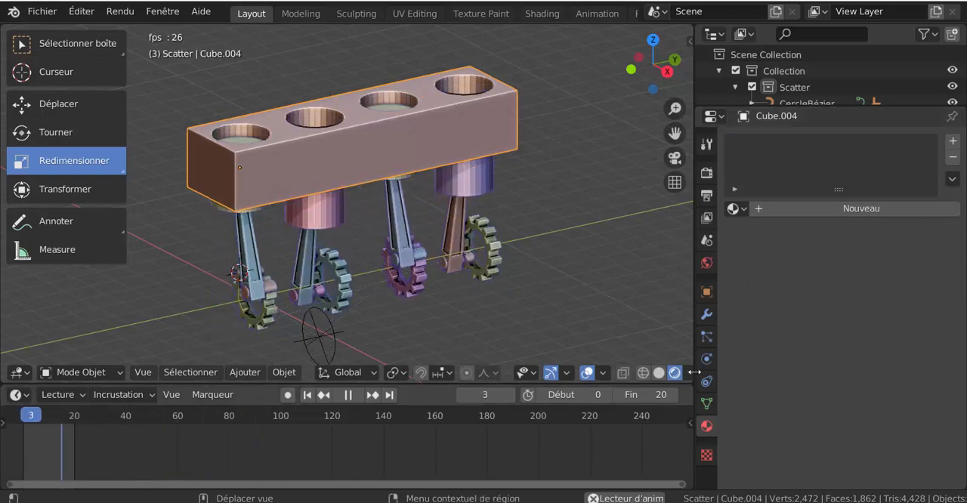
Step: Set the world's viewport display colour to black
left_click(706, 262)
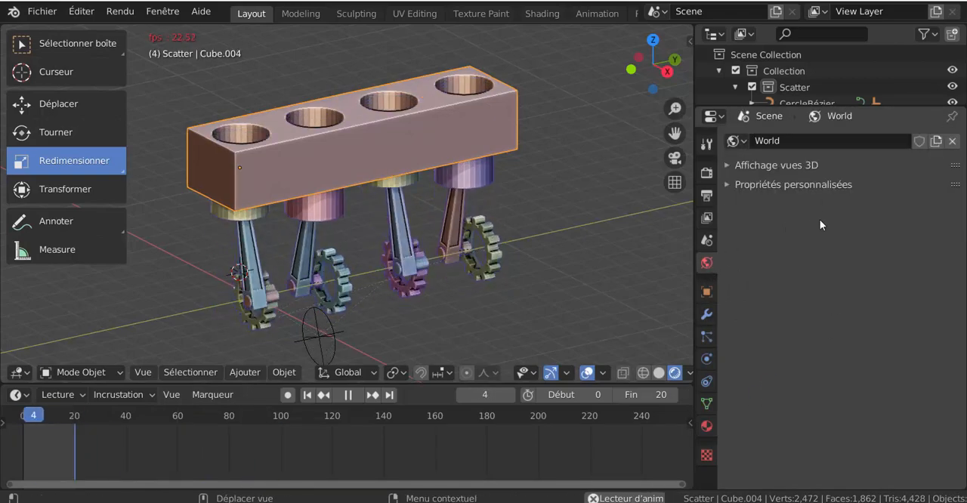
left_click(784, 164)
left_click(870, 189)
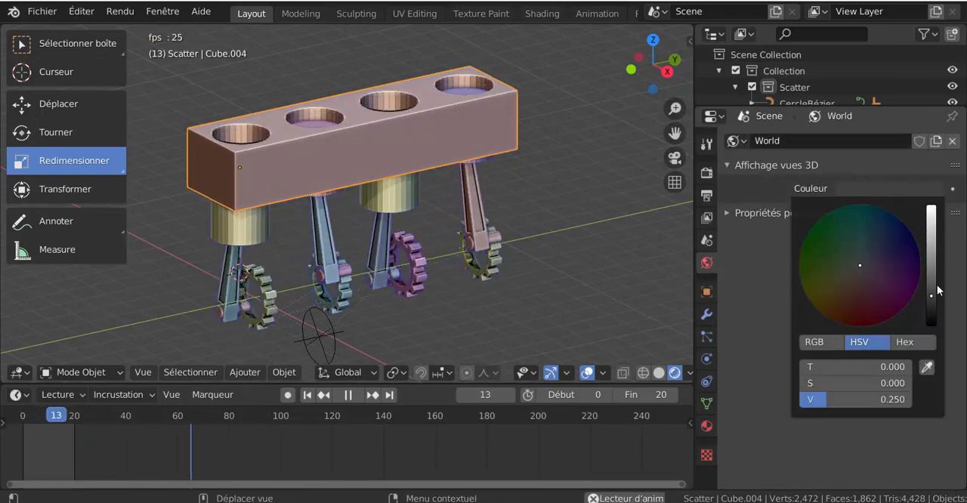
left_click_drag(930, 298, 930, 323)
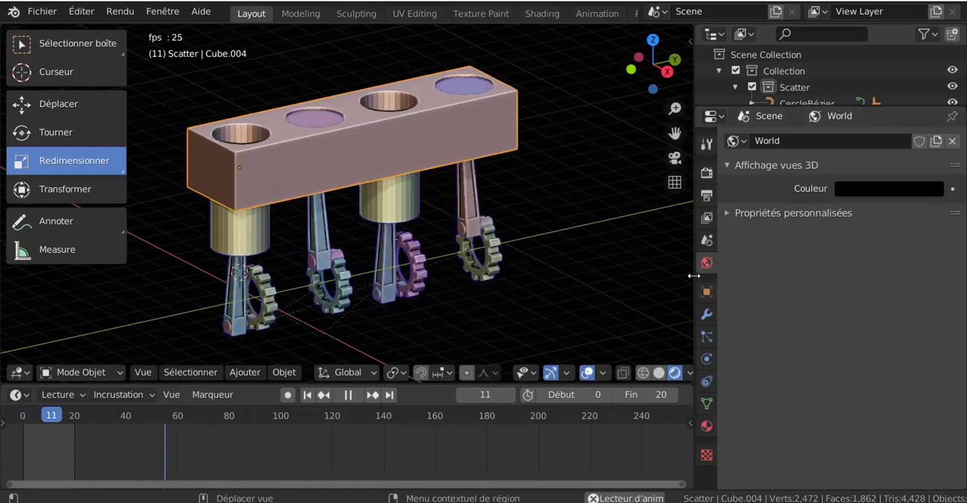
Step: Enlarge the 3D viewport by narrowing the properties area and shrinking the timeline, and inspect the running engine from different angles
left_click_drag(694, 275, 813, 275)
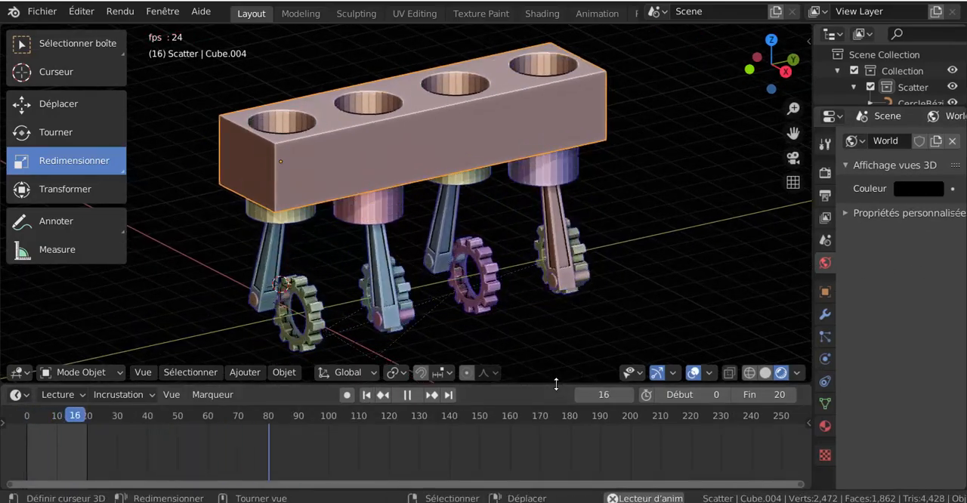
left_click_drag(556, 384, 556, 439)
middle_click_drag(556, 439, 565, 391)
scroll(423, 240, "up", 3)
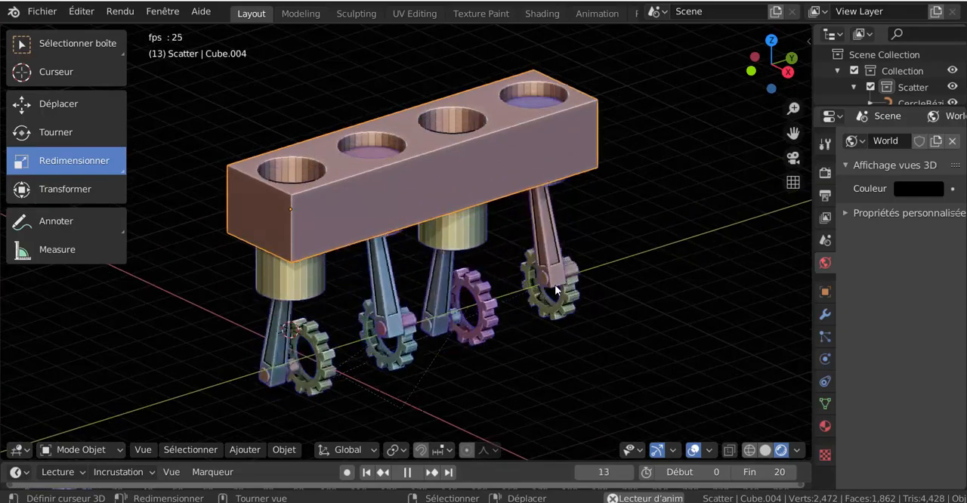
middle_click_drag(627, 334, 612, 309)
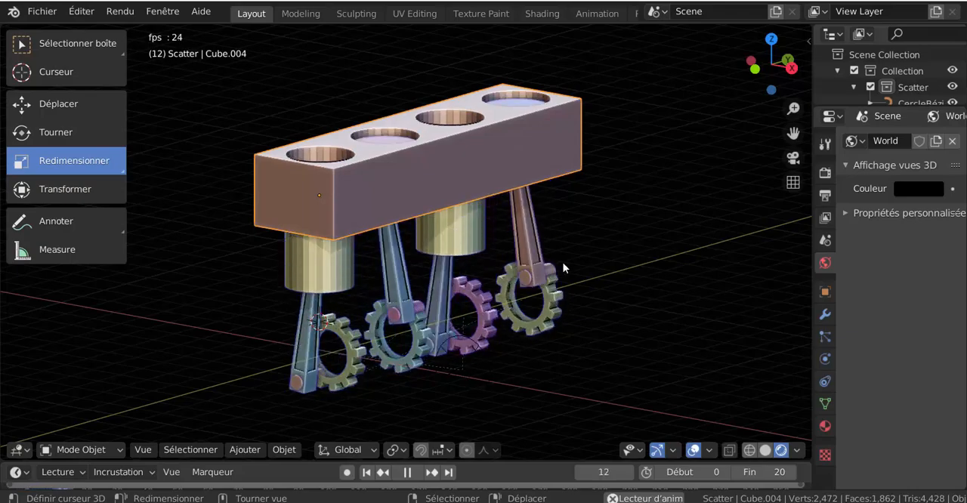
middle_click_drag(558, 272, 628, 308)
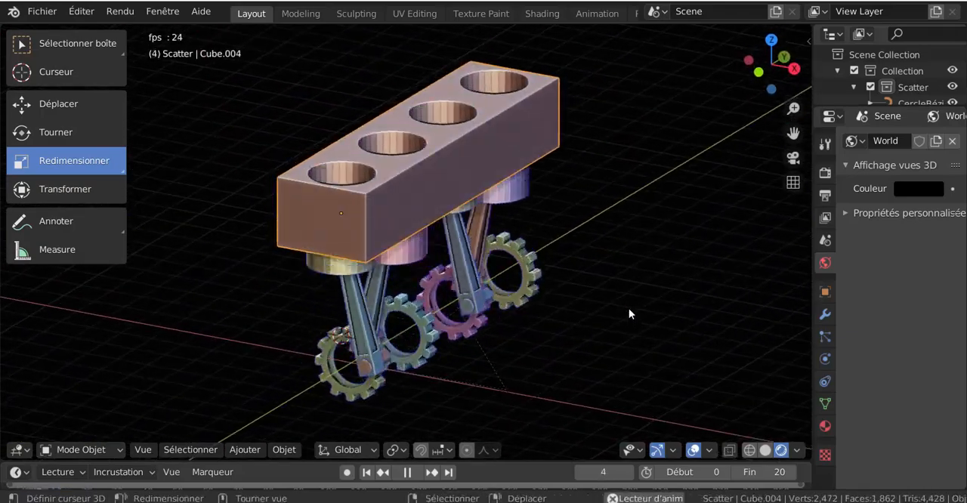